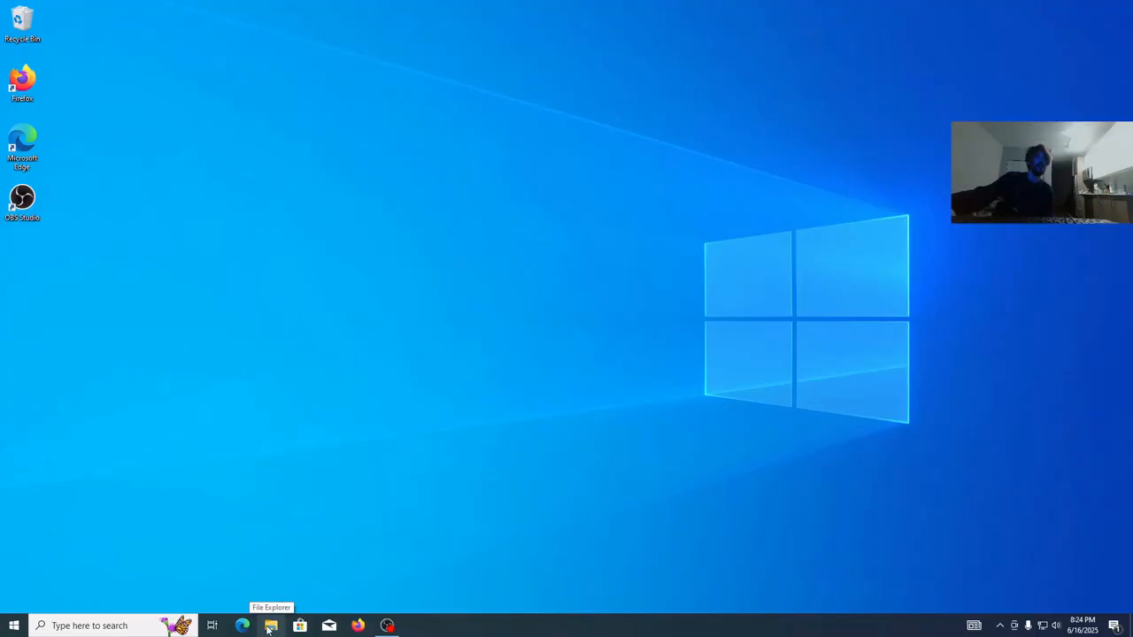
Step: Open Firefox, search Google for "python" and go to the Python.org website
click(358, 626)
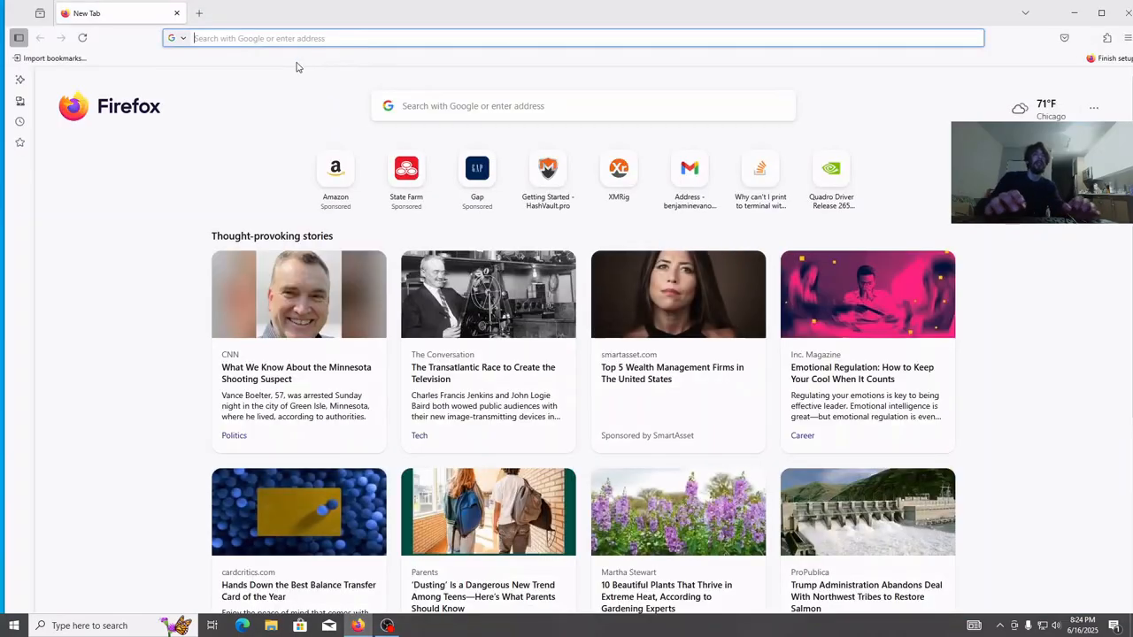
text(python)
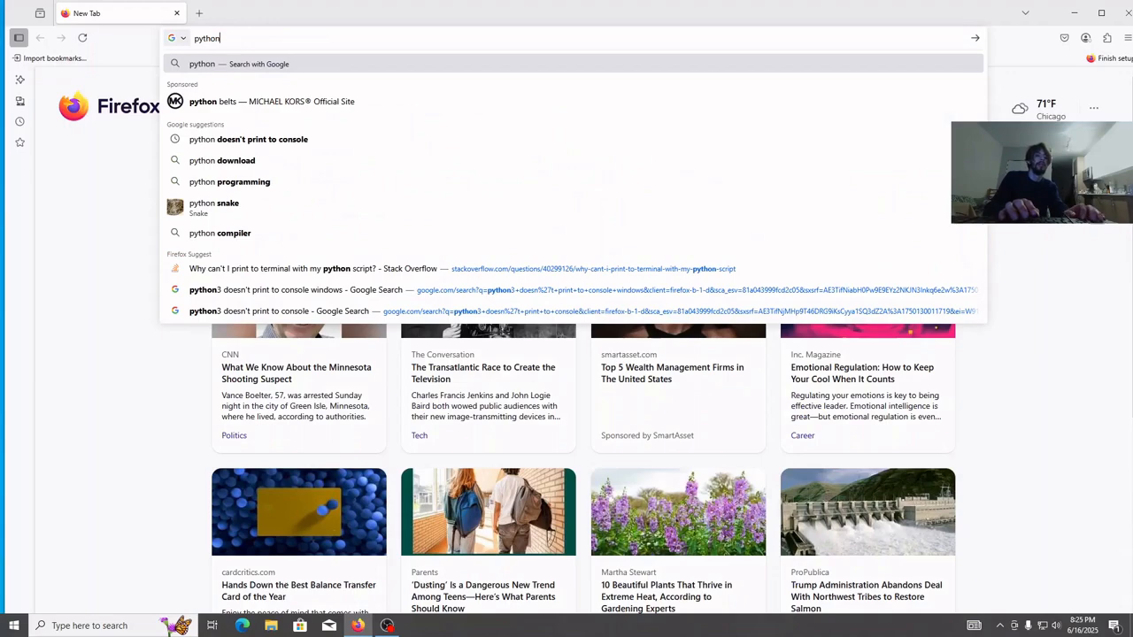
key(Return)
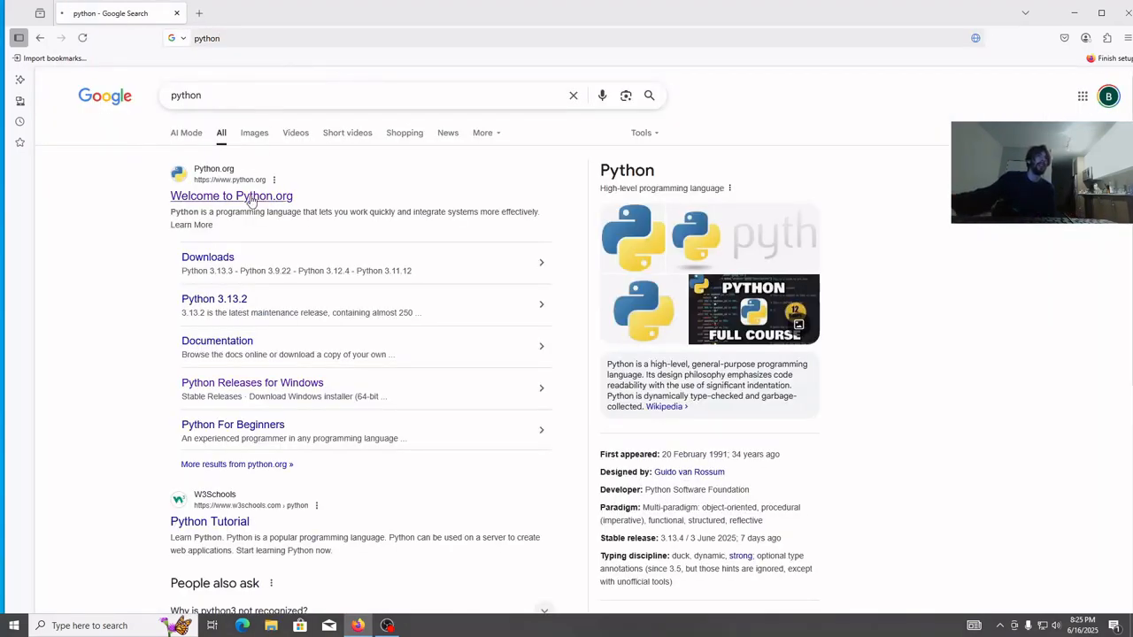
click(254, 198)
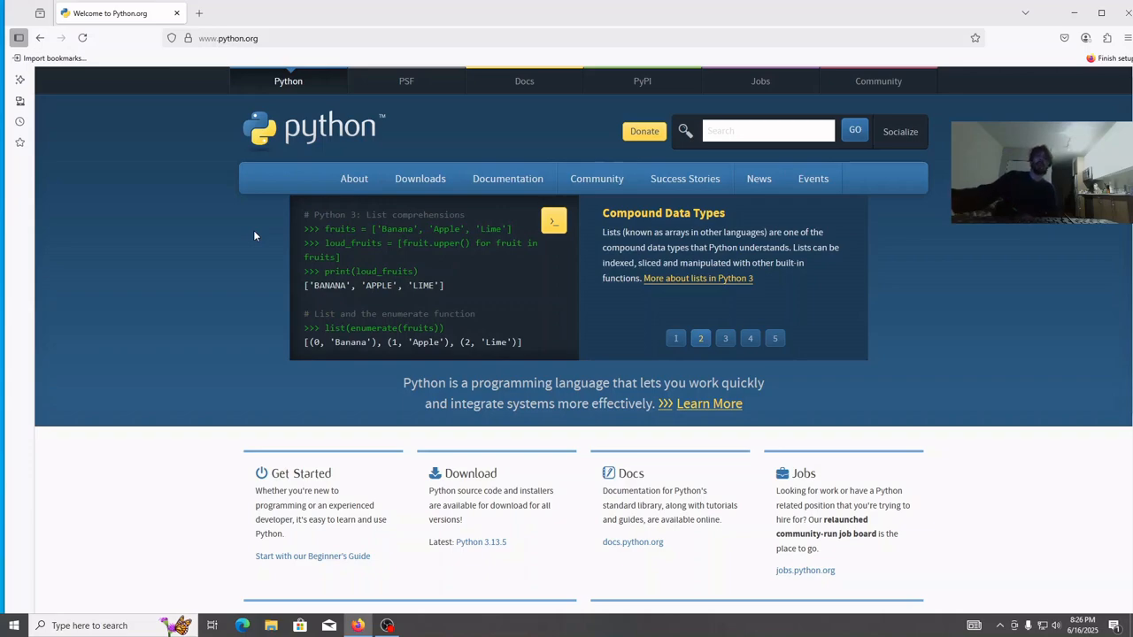
drag(324, 229, 515, 240)
click(516, 237)
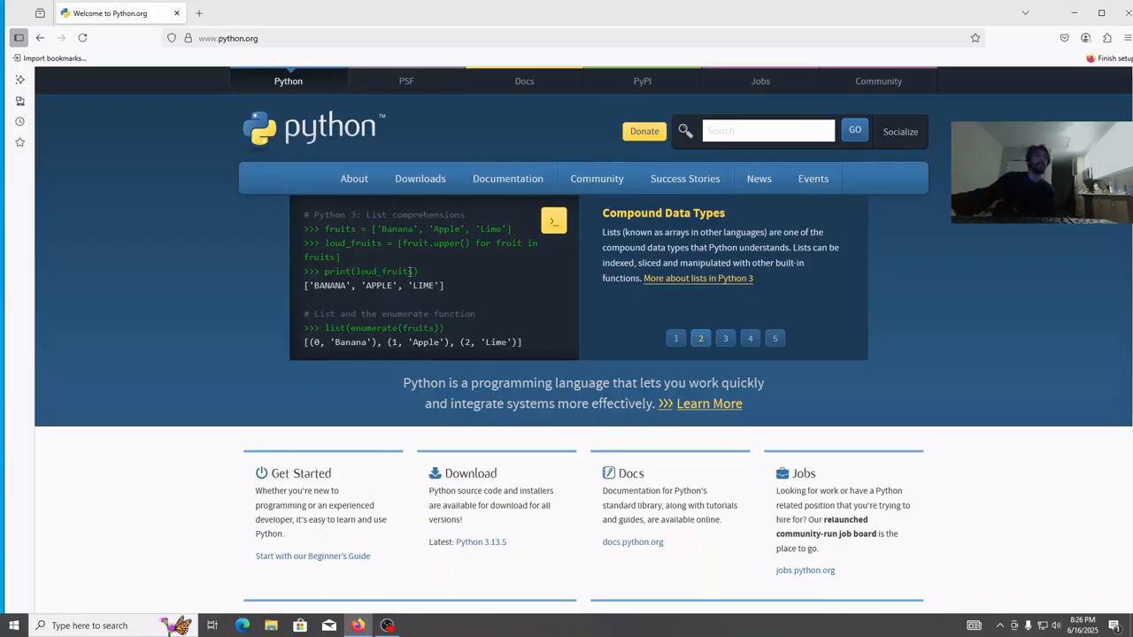
Step: Switch to the About page of Windows system settings, check the system type and processor architecture, and return to the browser
click(15, 626)
click(16, 626)
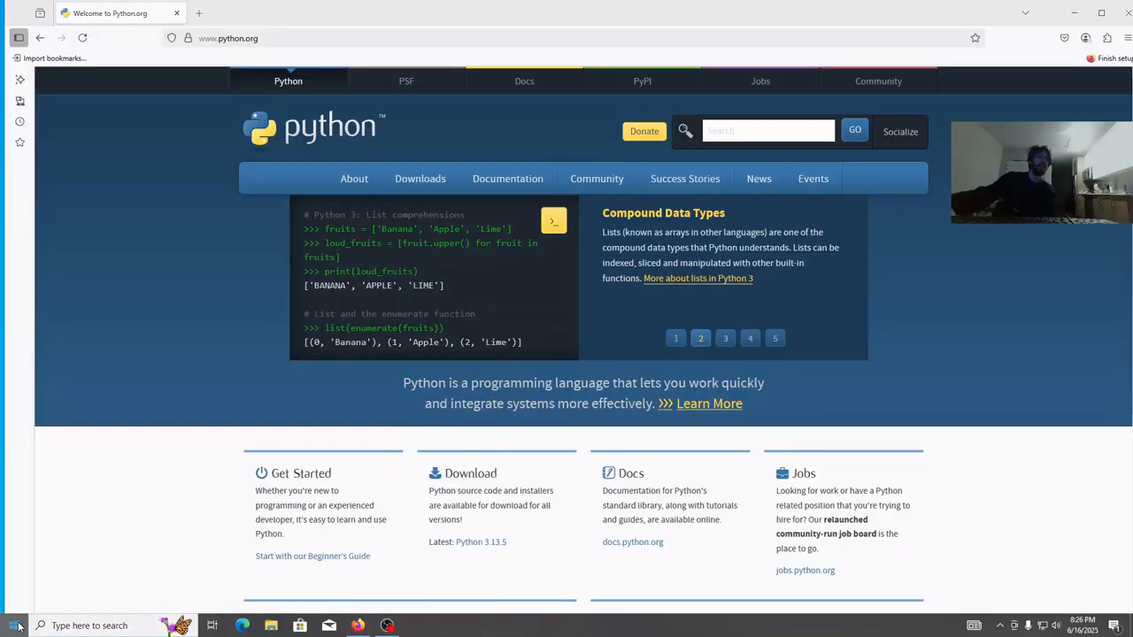
click(15, 626)
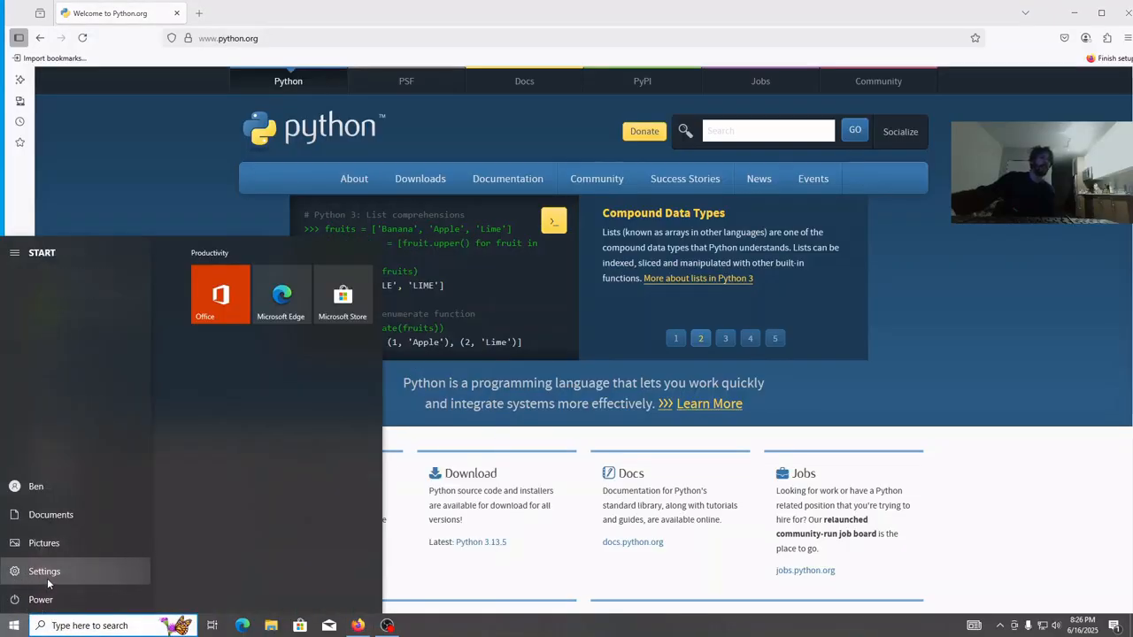
click(49, 575)
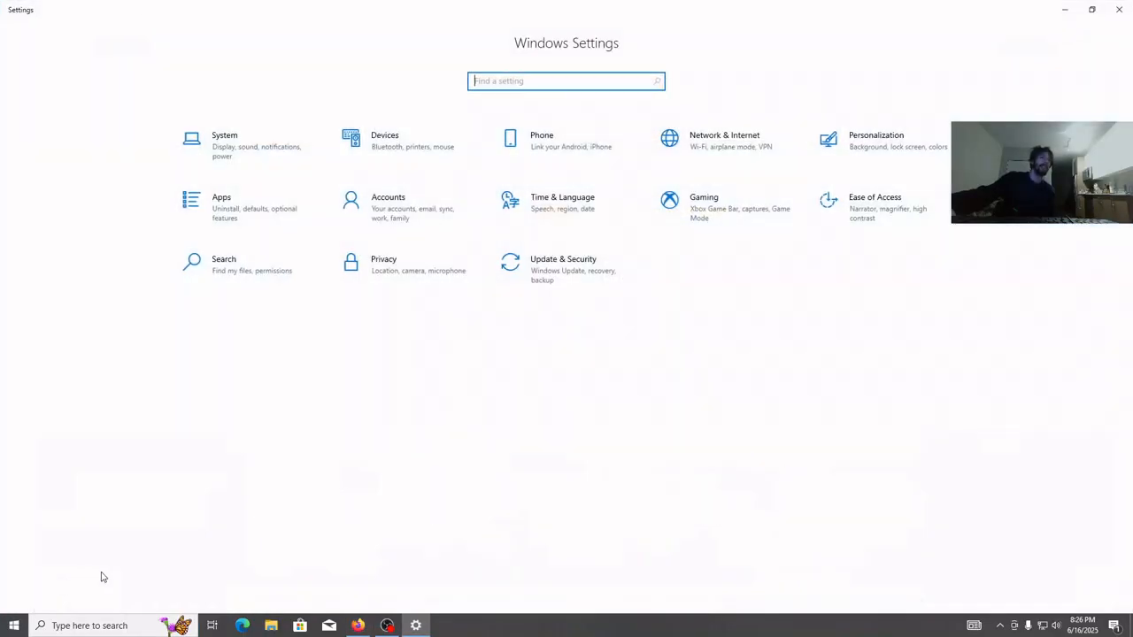
click(254, 167)
click(123, 472)
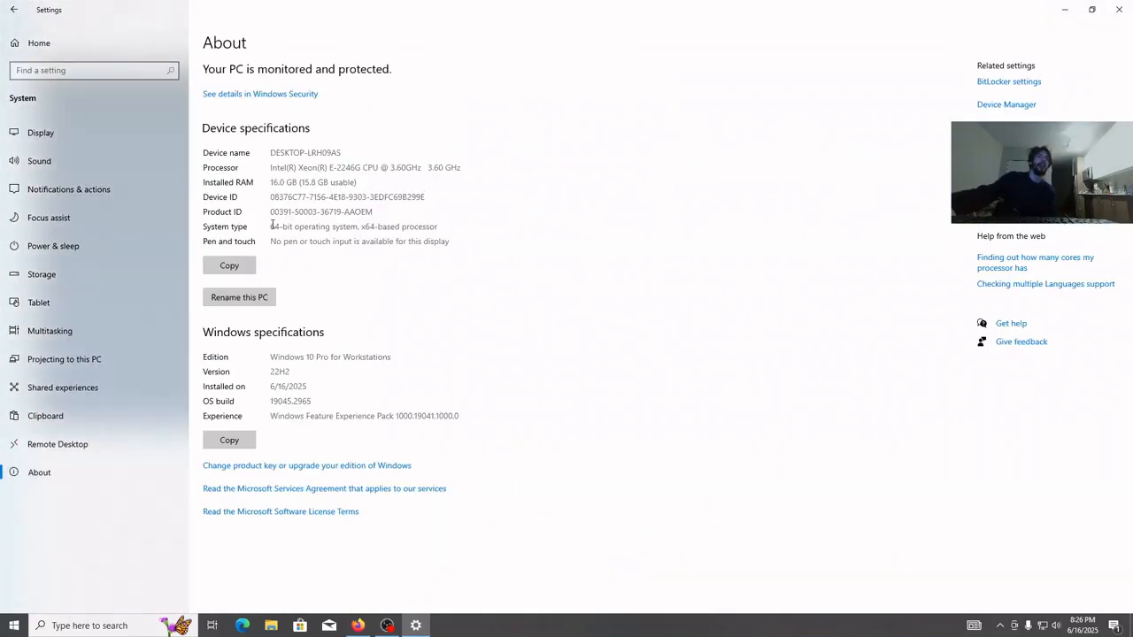
drag(275, 229, 438, 226)
click(436, 227)
drag(362, 227, 375, 226)
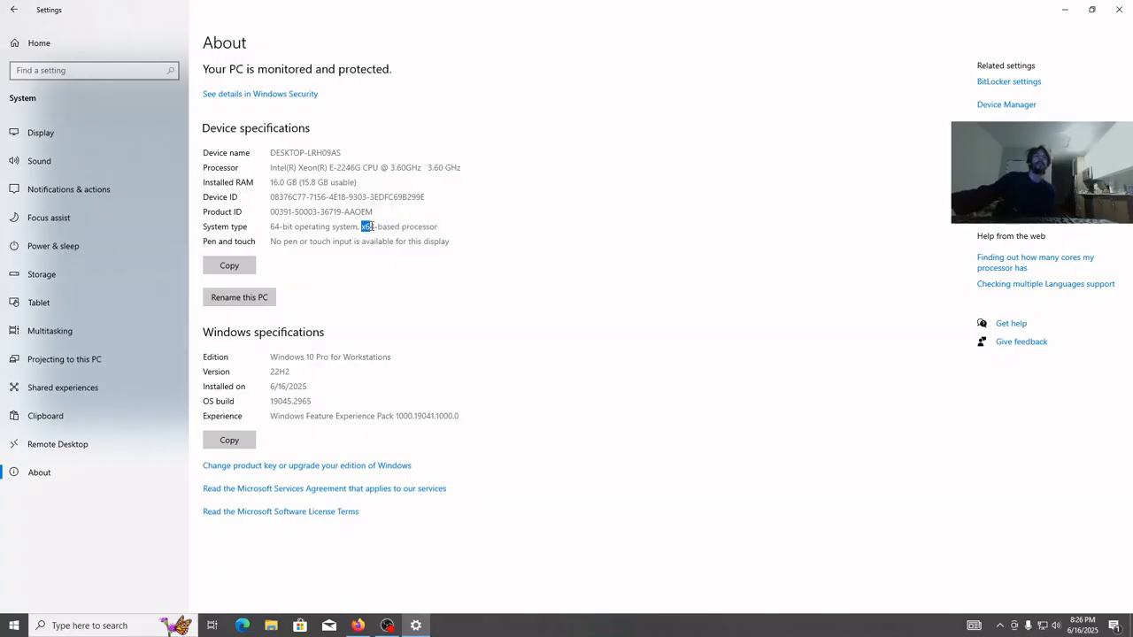
click(563, 209)
click(1065, 10)
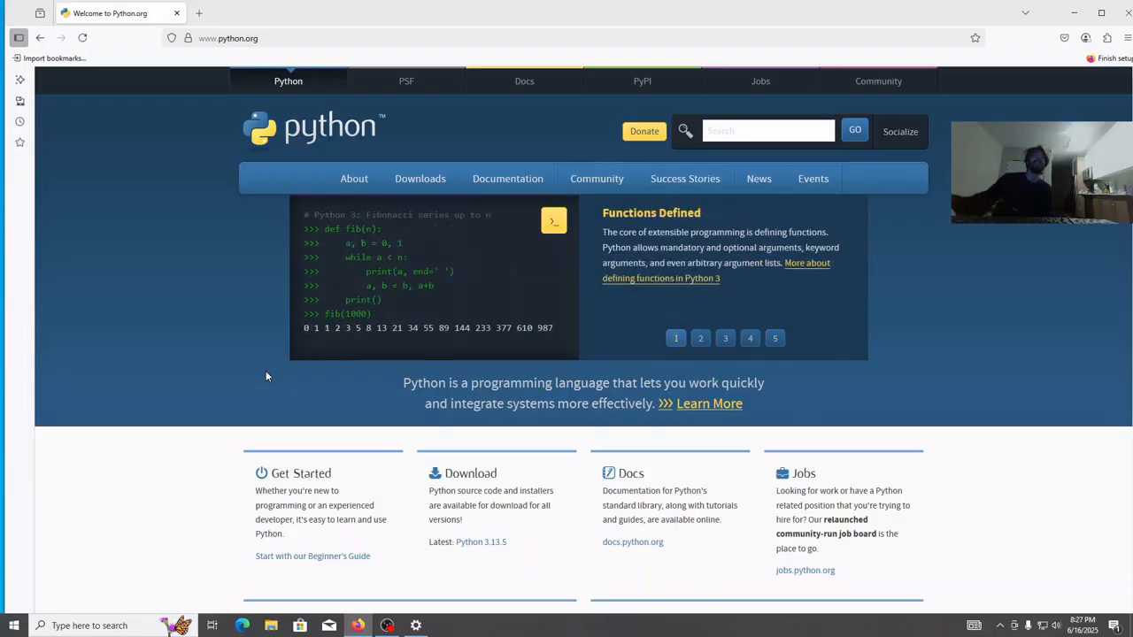
Step: Download the 64-bit Windows installer for the stable Python 3.13.5 release from the Windows downloads page
mouse_move(412, 179)
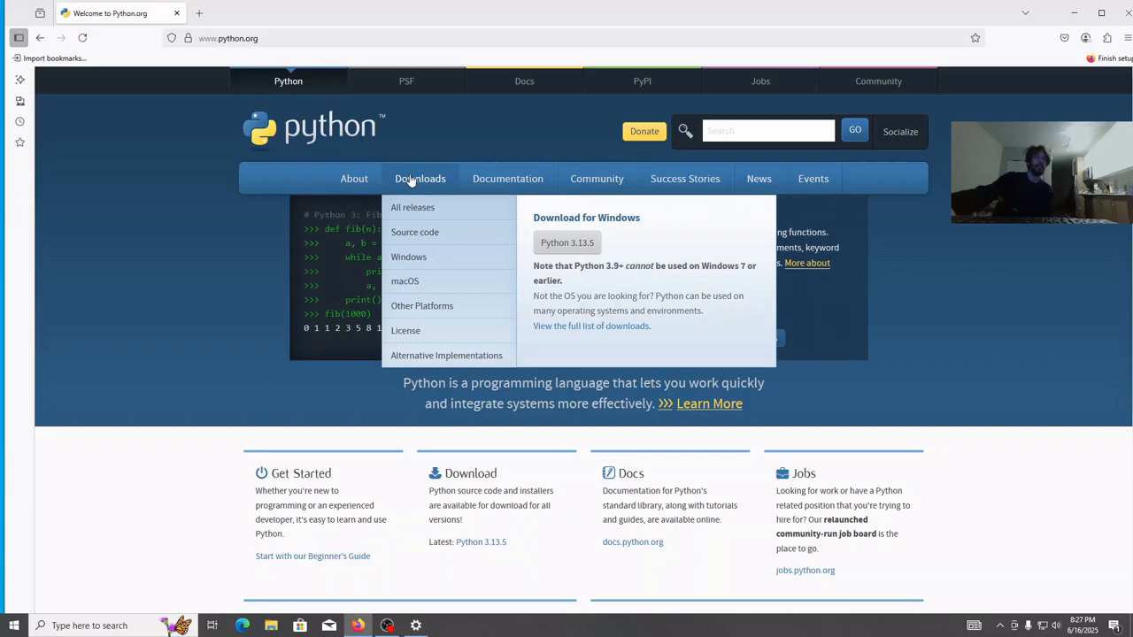
click(408, 257)
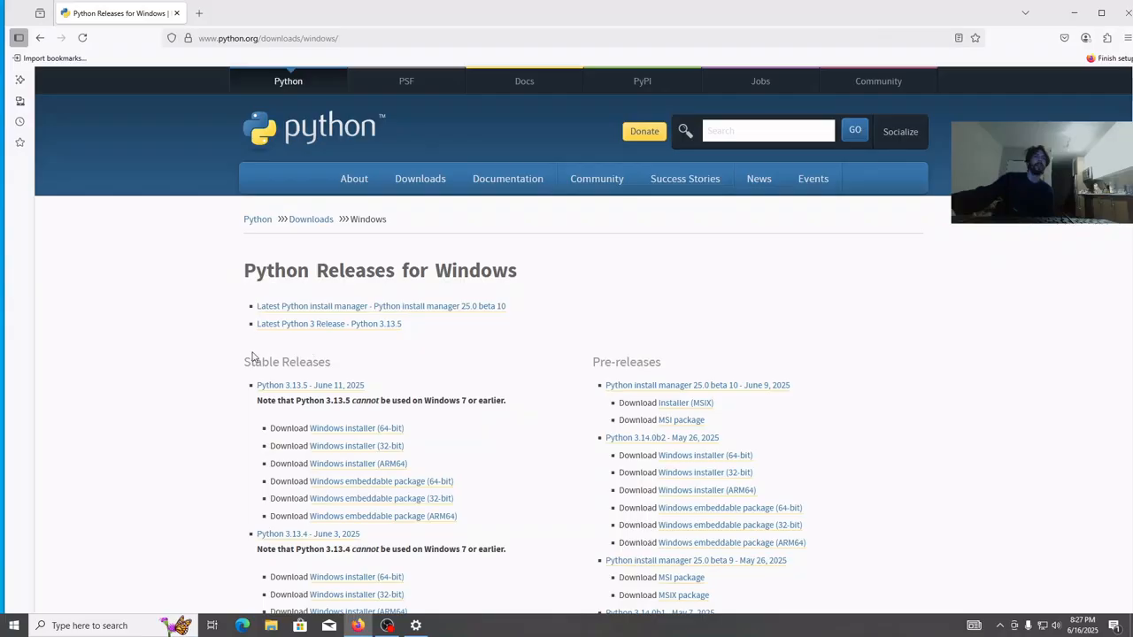
drag(241, 365, 348, 370)
click(348, 370)
scroll(399, 394, down, 1)
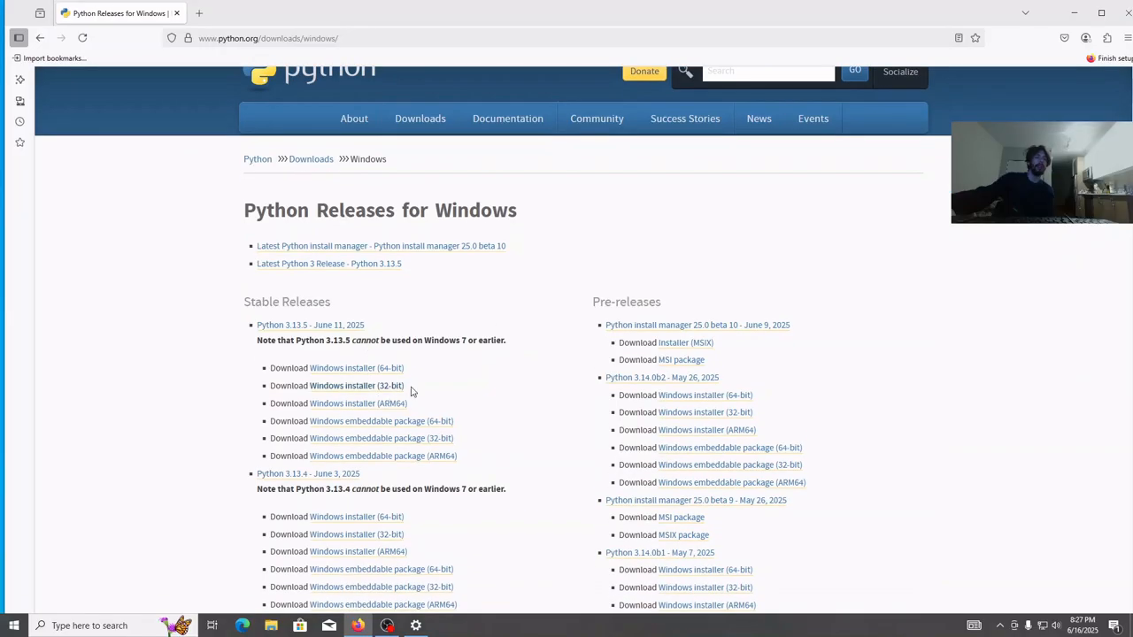
scroll(499, 360, down, 1)
scroll(499, 360, up, 1)
click(387, 372)
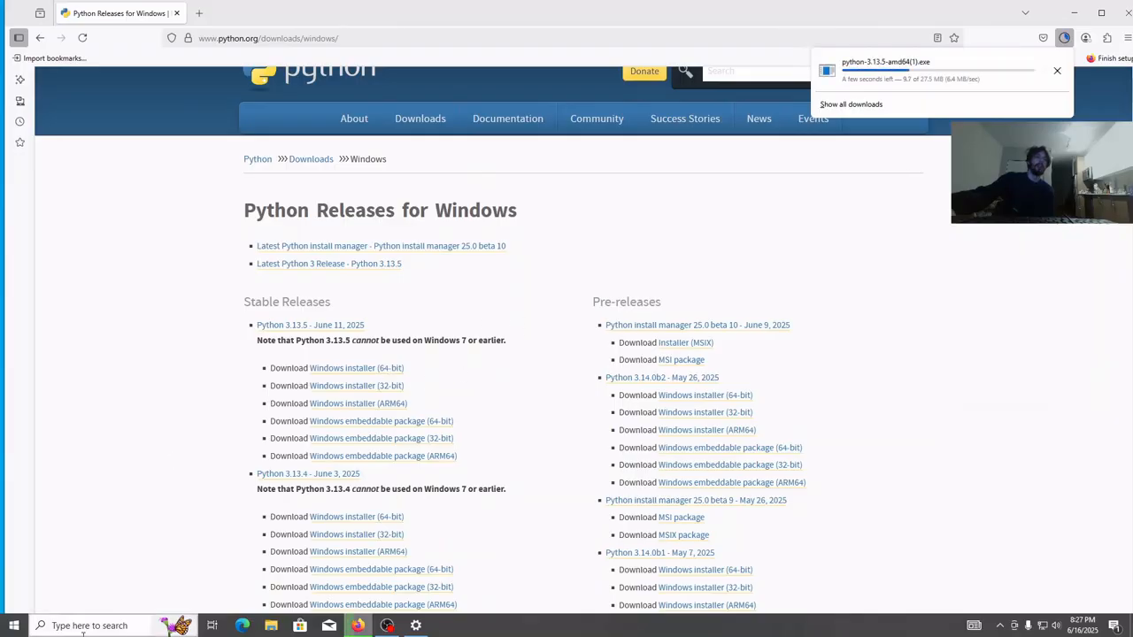
Step: Check the system type in Windows Settings again and close Settings
click(13, 631)
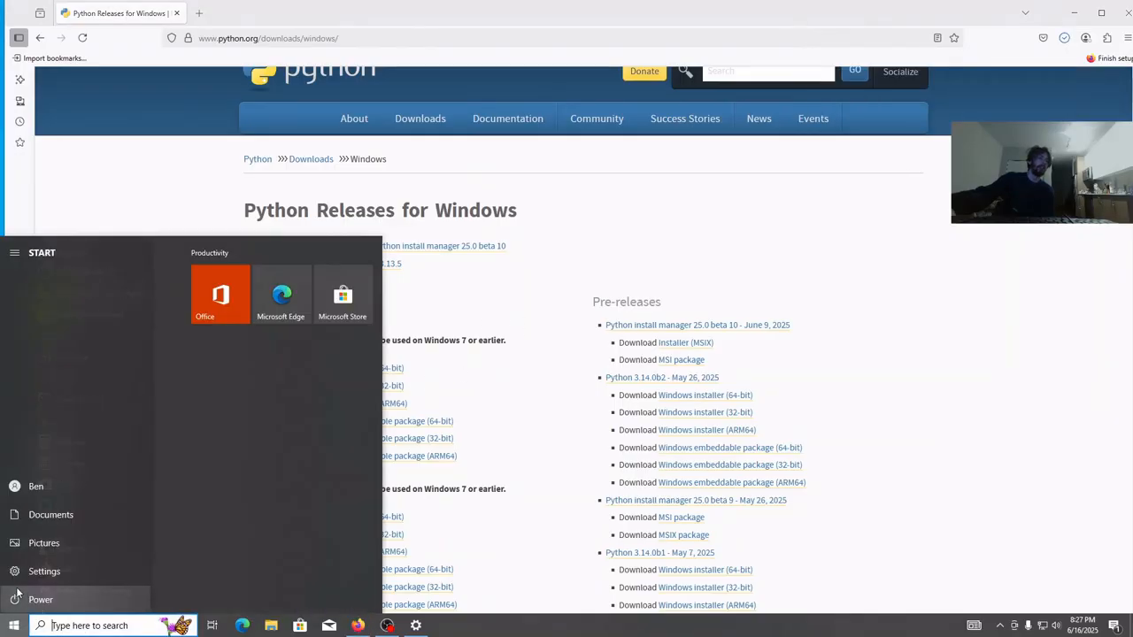
click(14, 571)
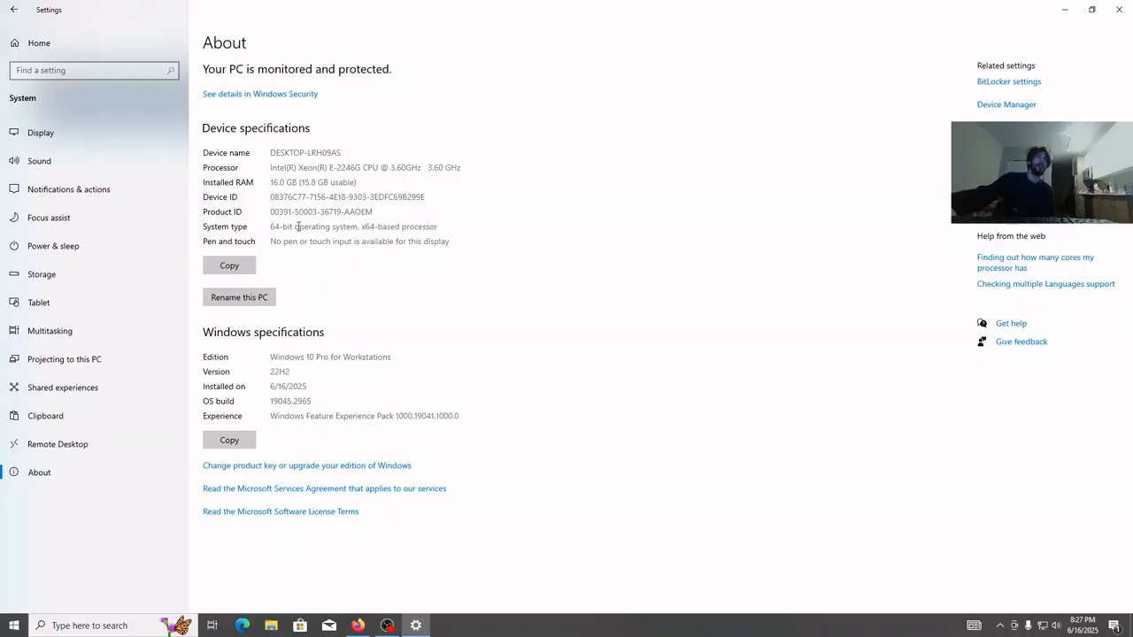
click(1118, 9)
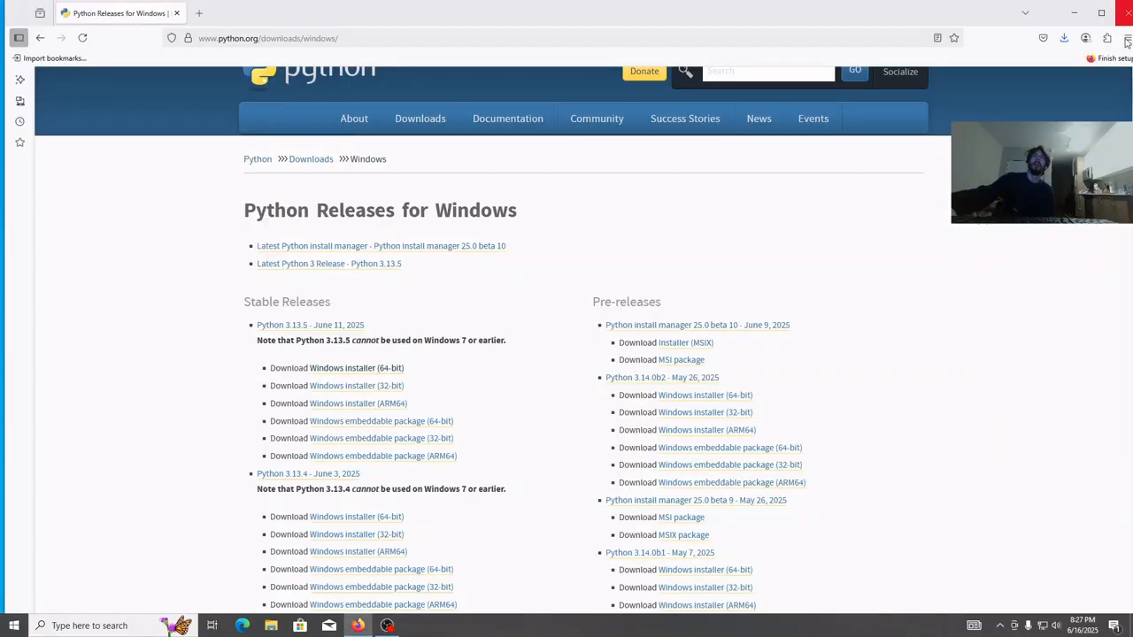
Step: Run the downloaded installer and install Python 3.13.5 with admin privileges for py.exe and python.exe added to PATH, finally closing setup
click(1064, 37)
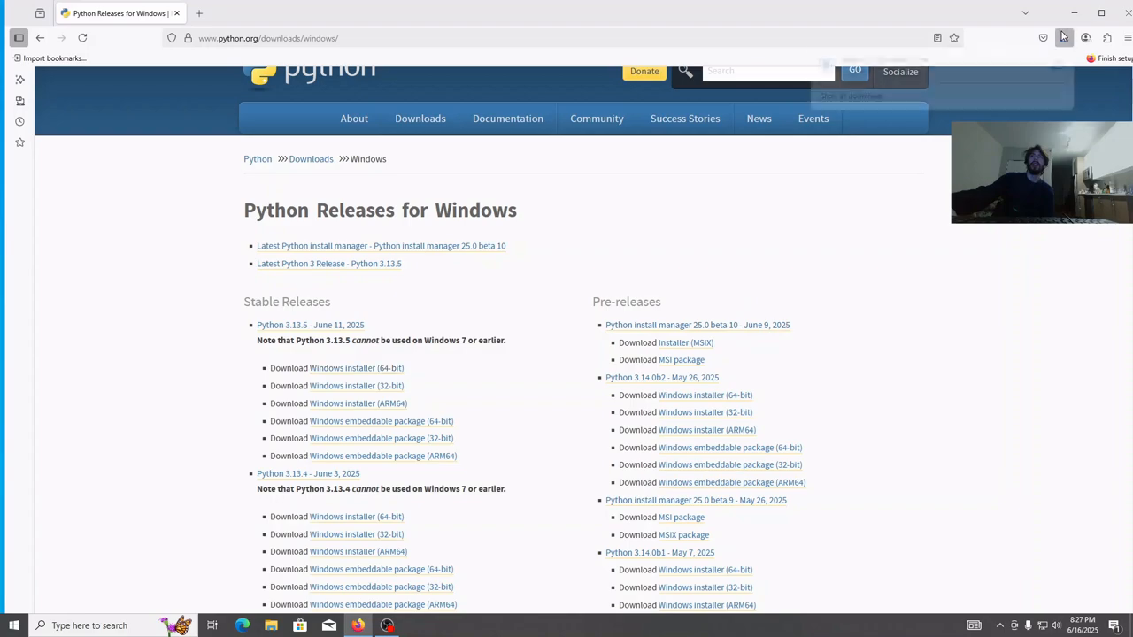
click(947, 75)
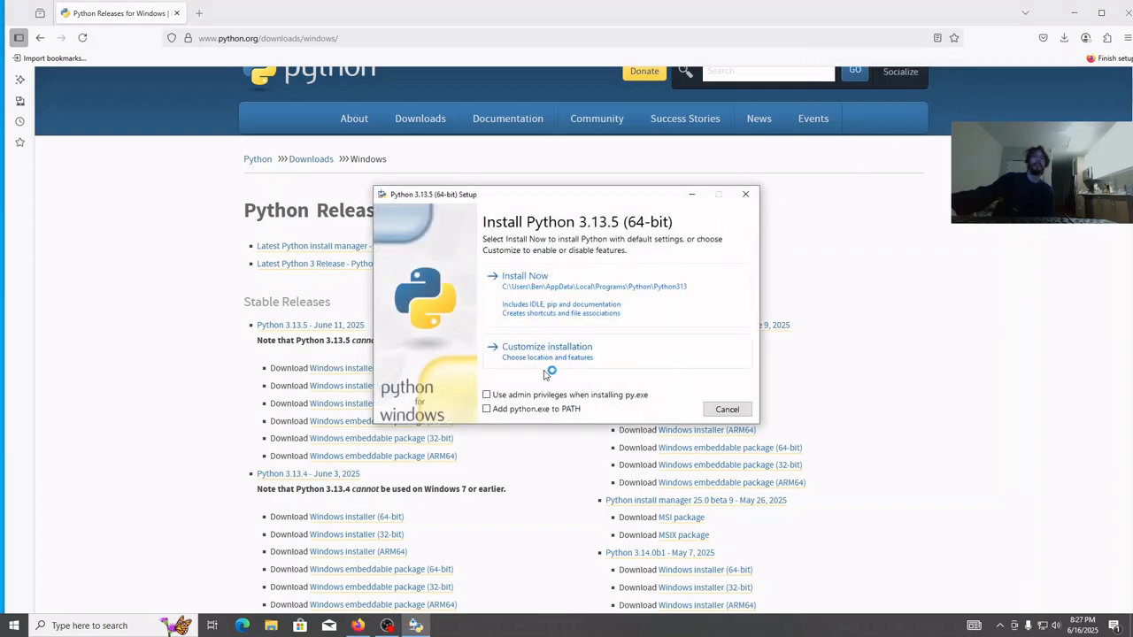
click(560, 395)
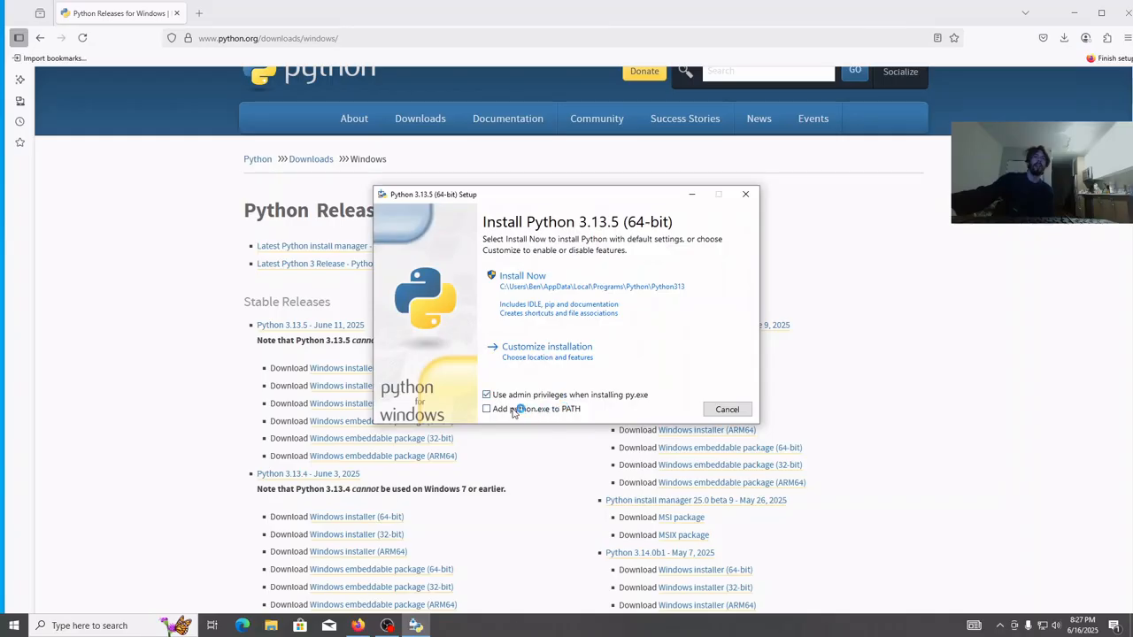
click(518, 409)
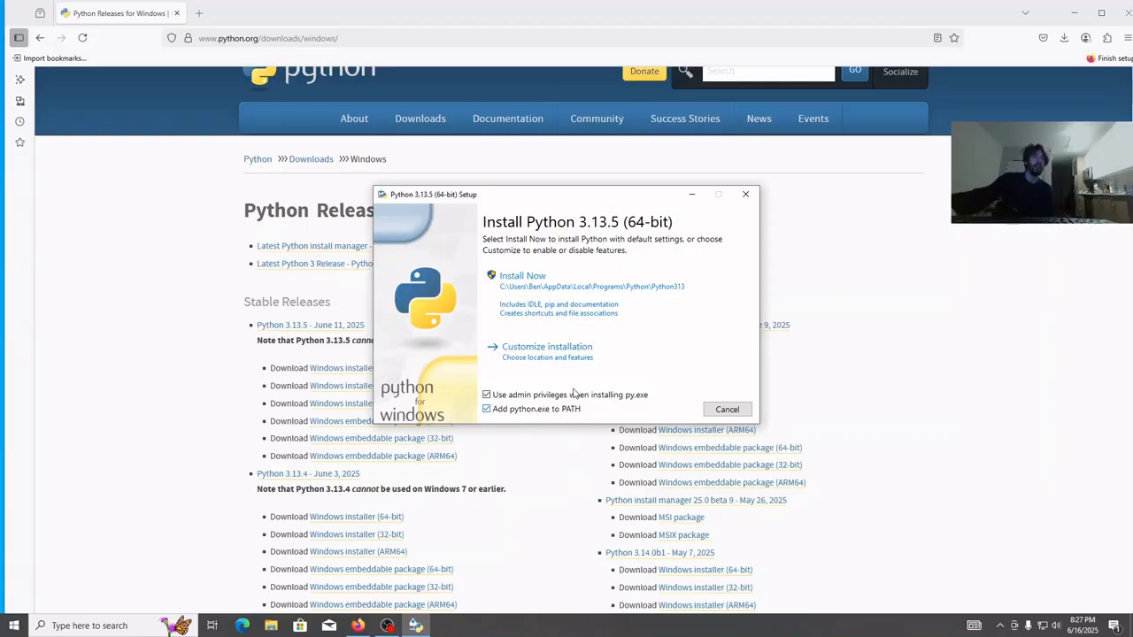
click(611, 315)
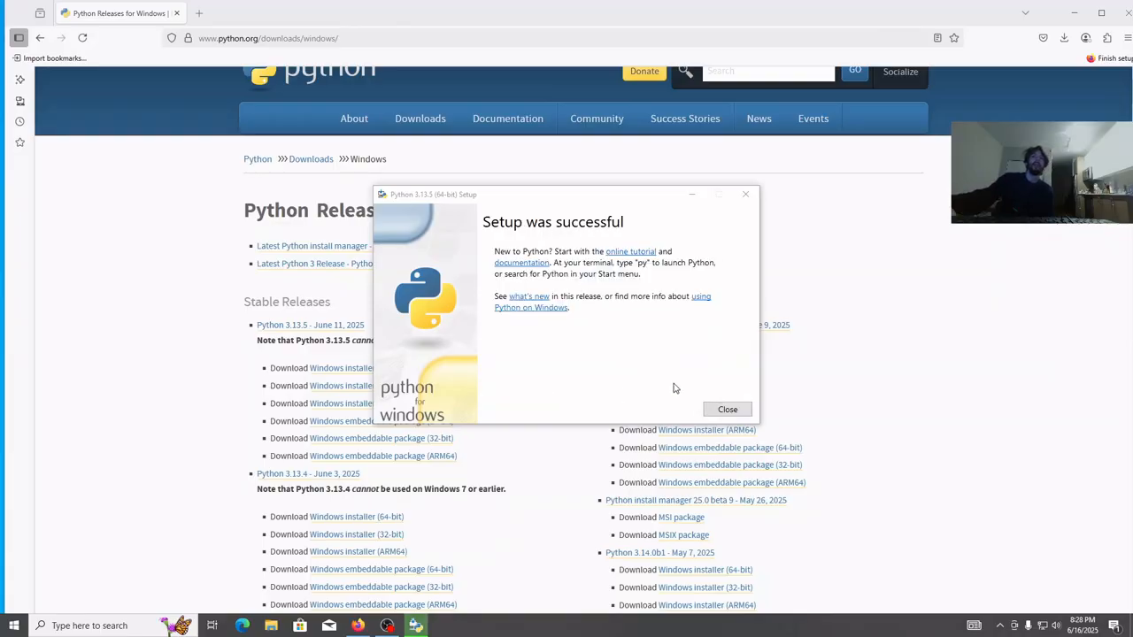
click(727, 409)
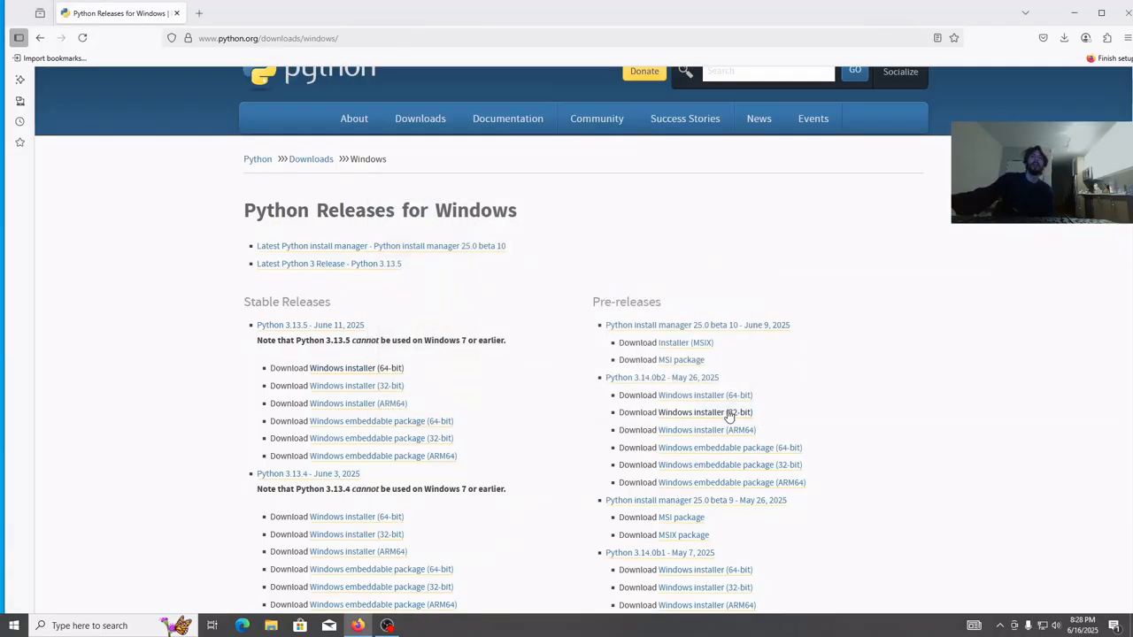
Step: Search Windows for "python" and launch the installed Python 3.13 (64-bit) console
click(124, 624)
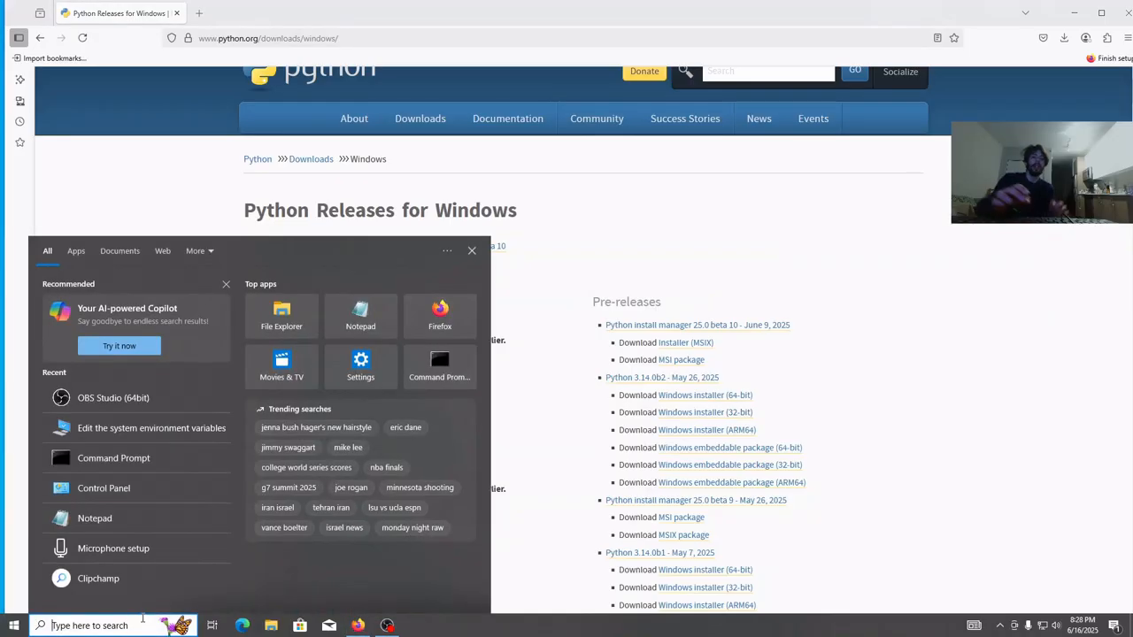
text(python)
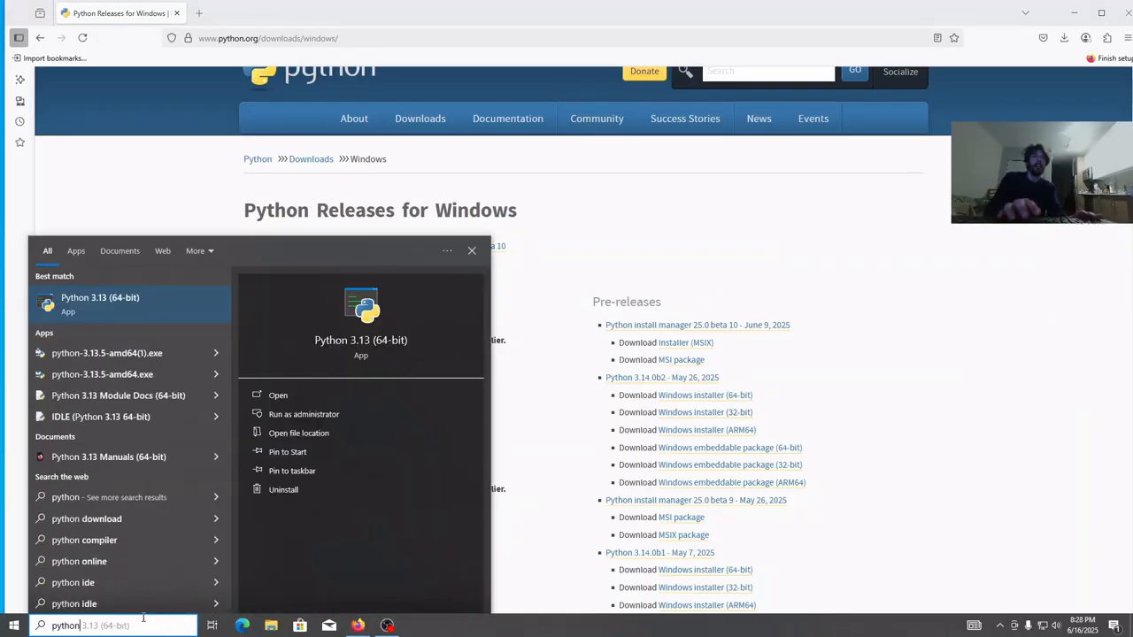
key(Return)
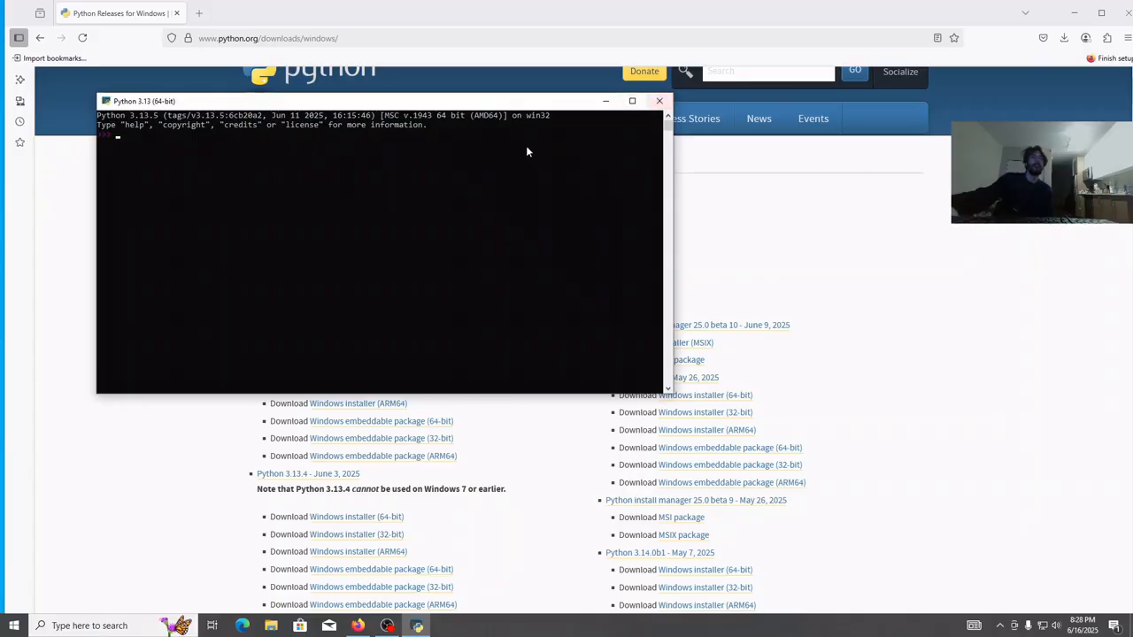
right_click(295, 107)
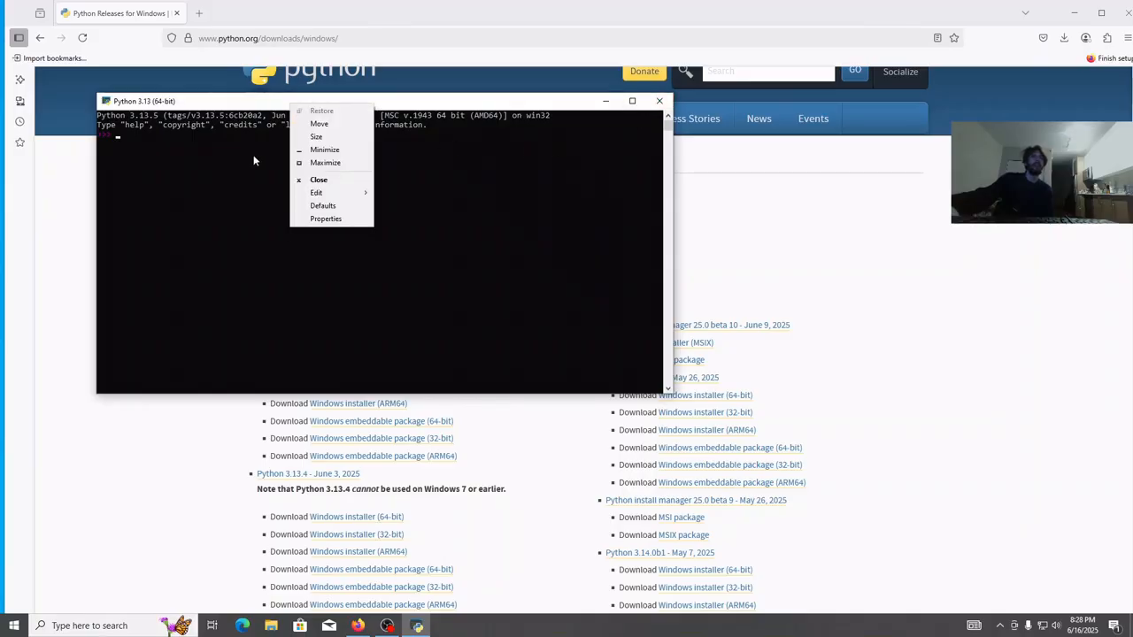
key(e)
key(k)
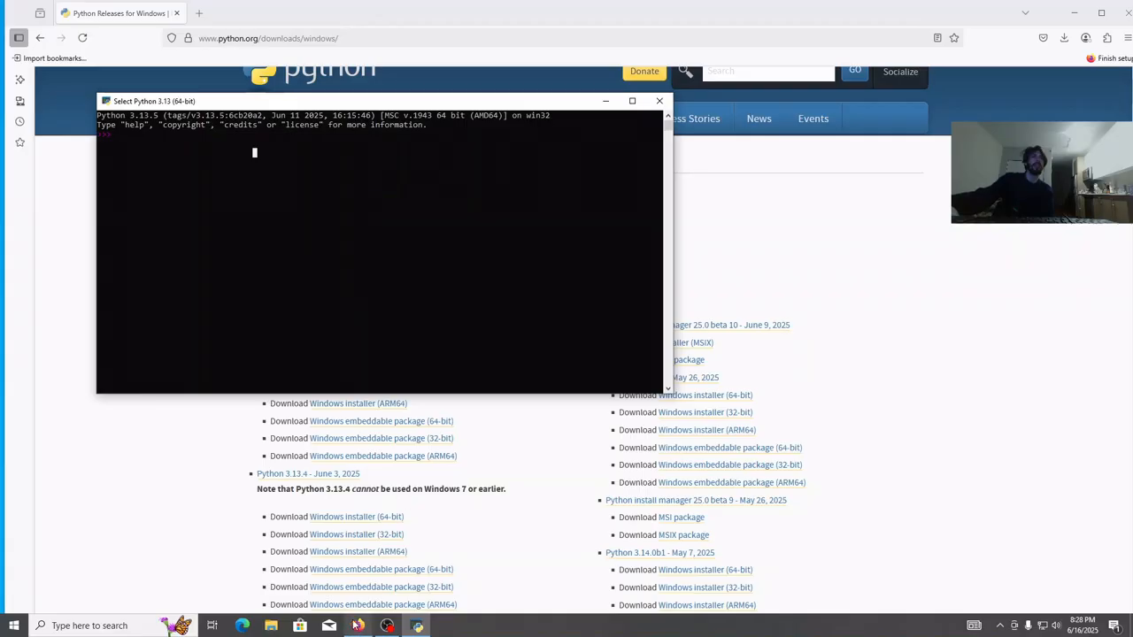
Step: Switch to File Explorer, browse to the root of Local Disk (C:), and show the view options with the hidden items setting
click(274, 625)
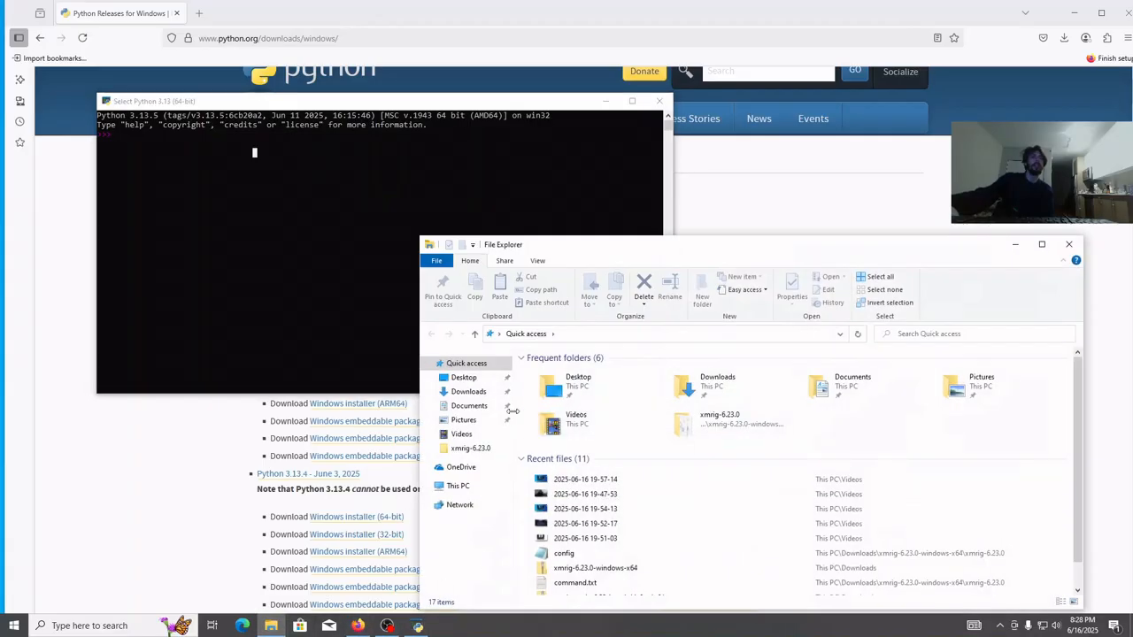
click(468, 404)
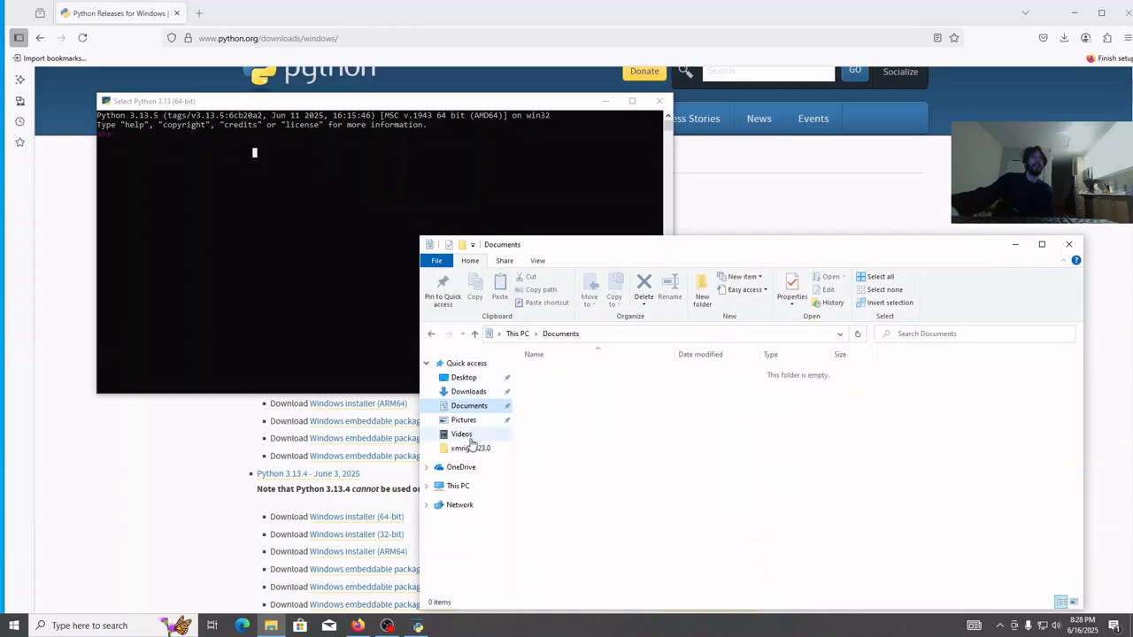
click(460, 486)
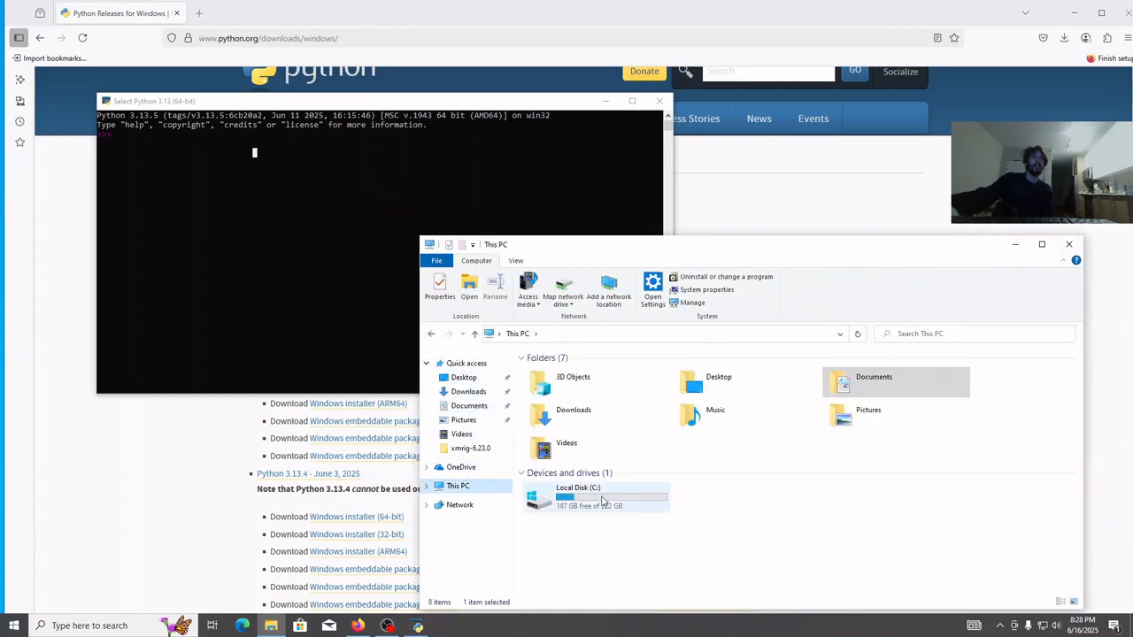
click(560, 499)
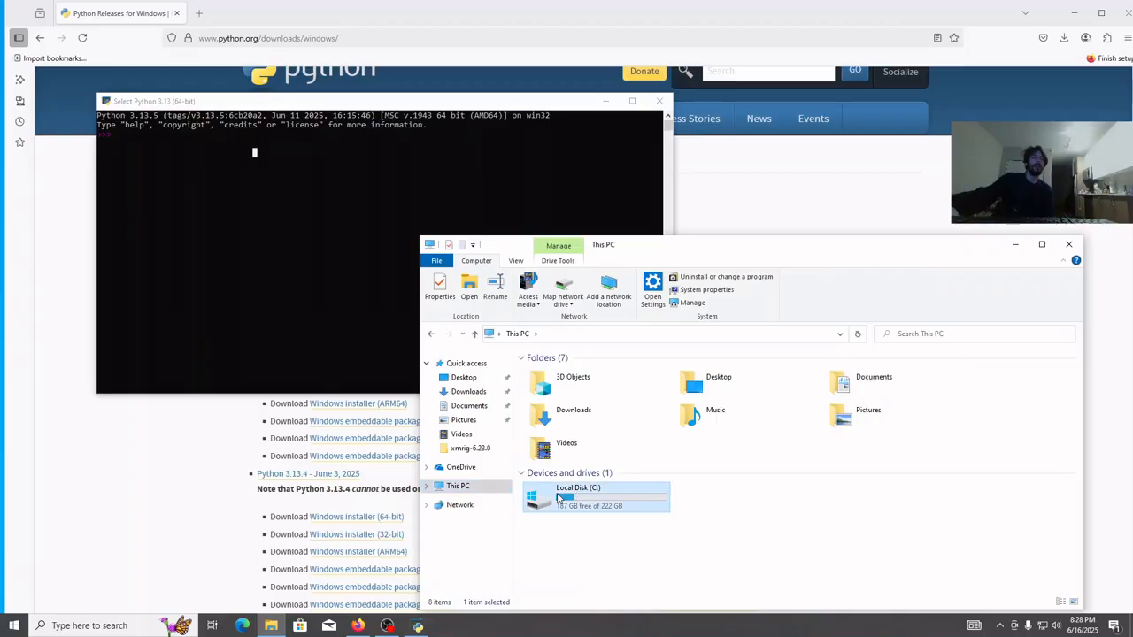
double_click(537, 501)
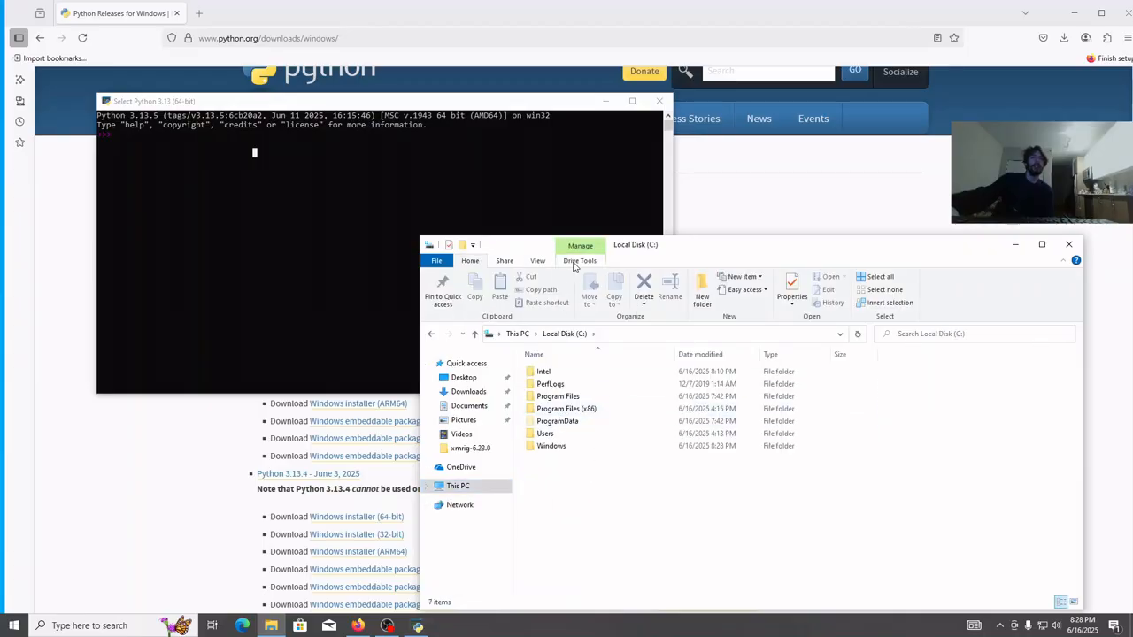
click(538, 262)
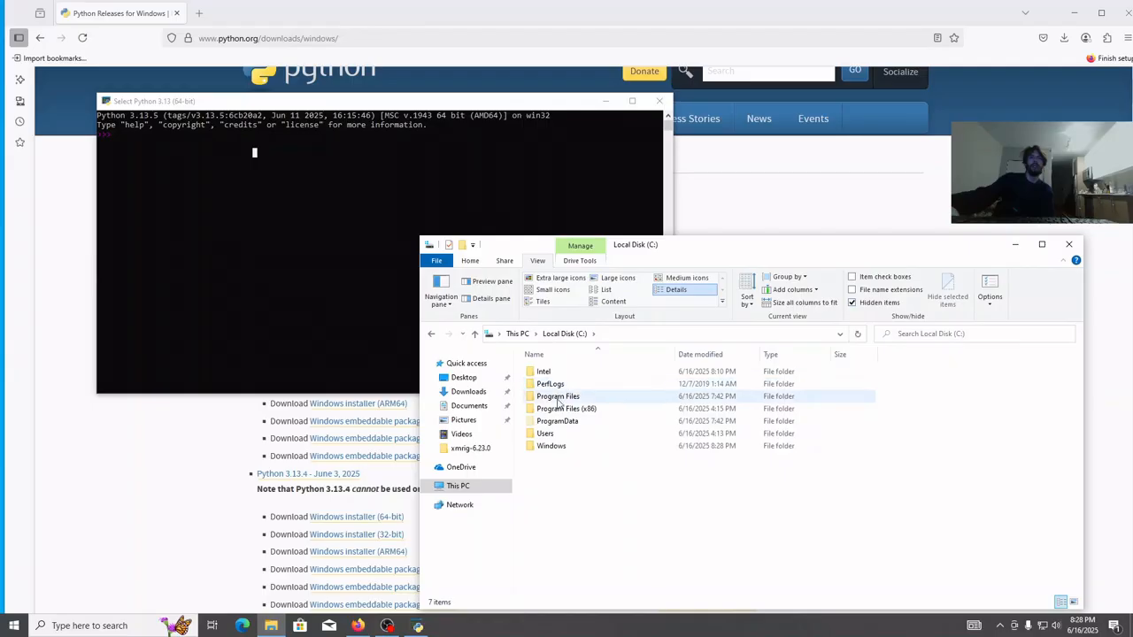
Step: Browse from Users into the user's AppData\Local\Programs\Python\Python313 installation folder
double_click(563, 433)
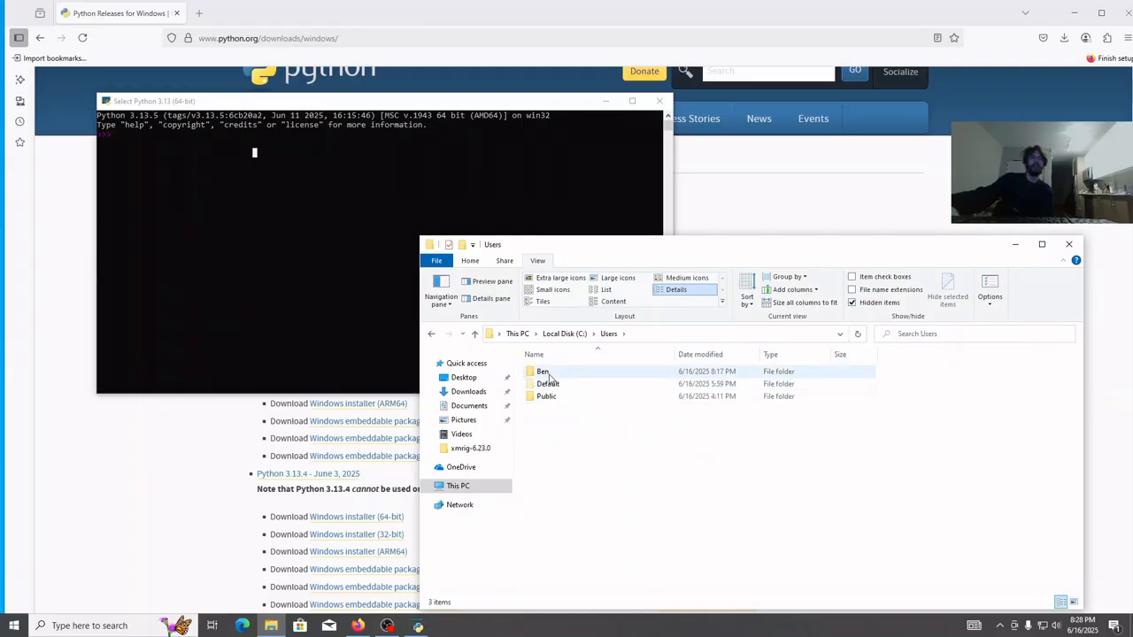
double_click(545, 372)
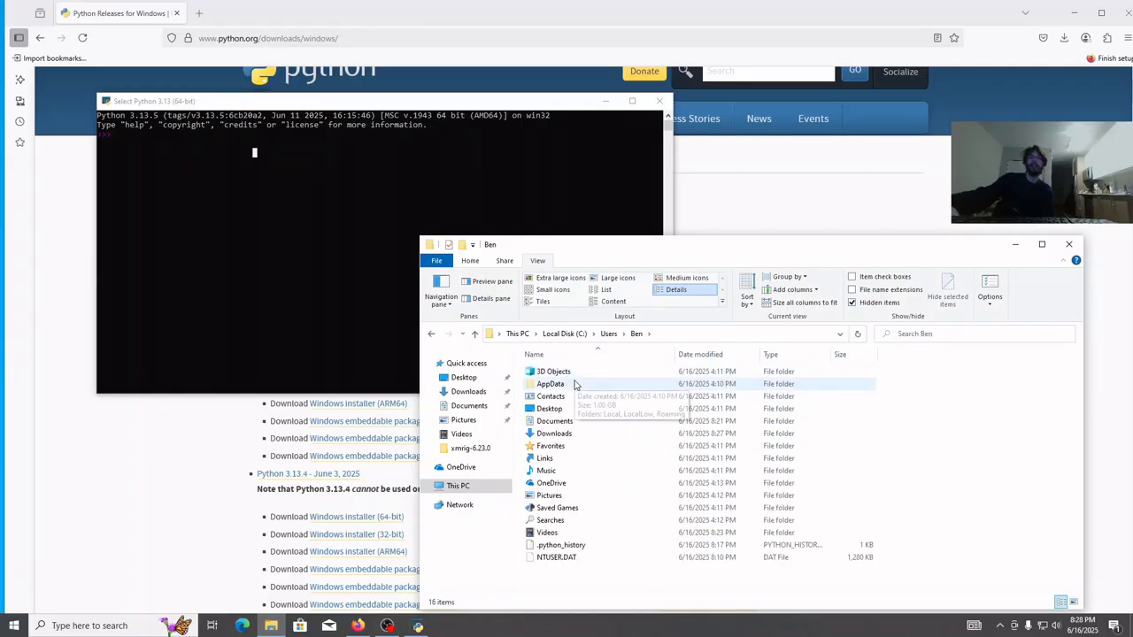
click(554, 385)
double_click(554, 385)
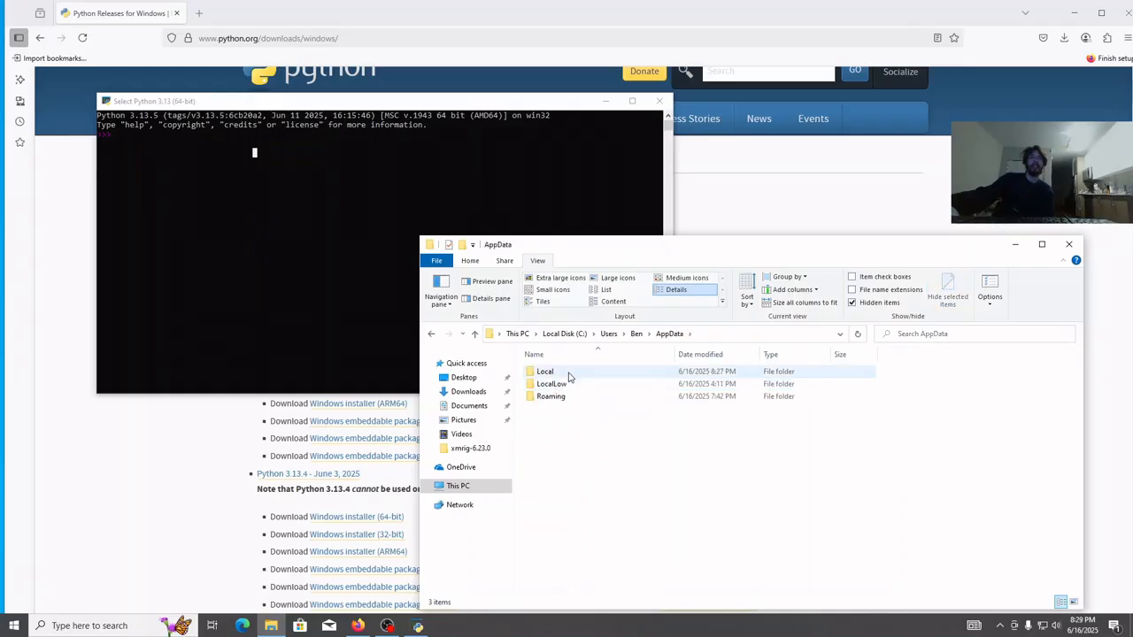
double_click(557, 372)
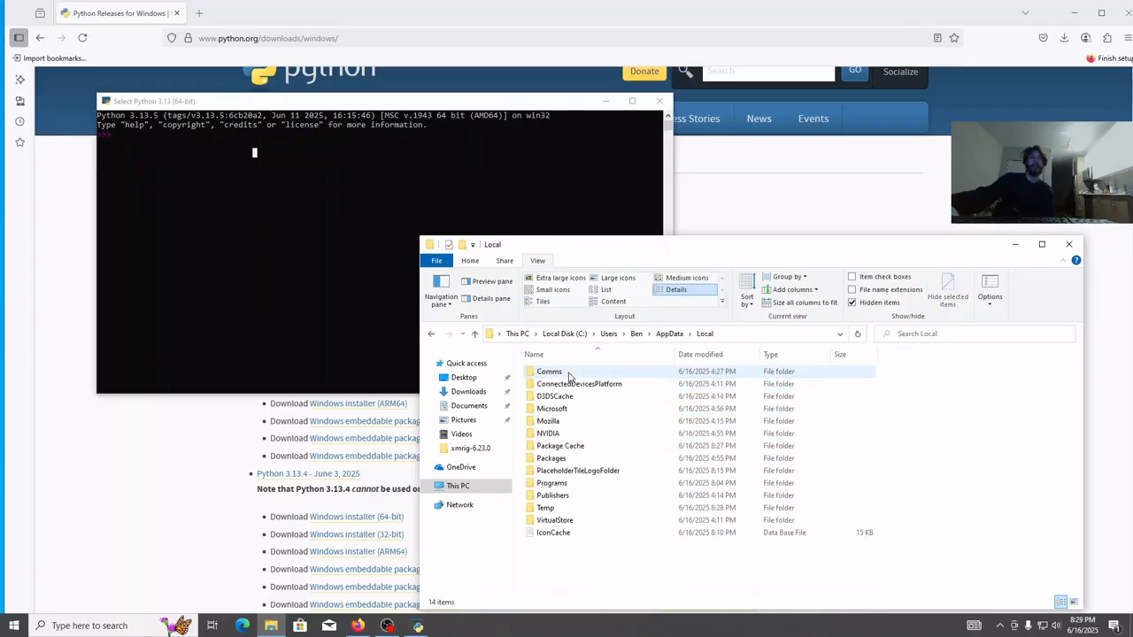
click(567, 485)
double_click(569, 486)
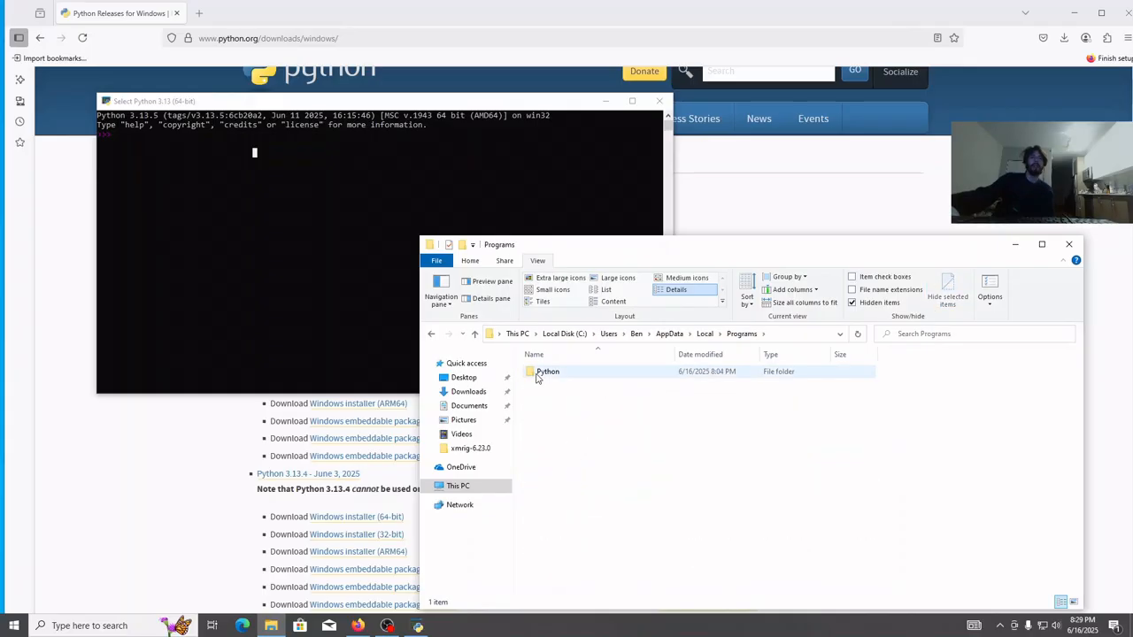
double_click(541, 375)
double_click(562, 374)
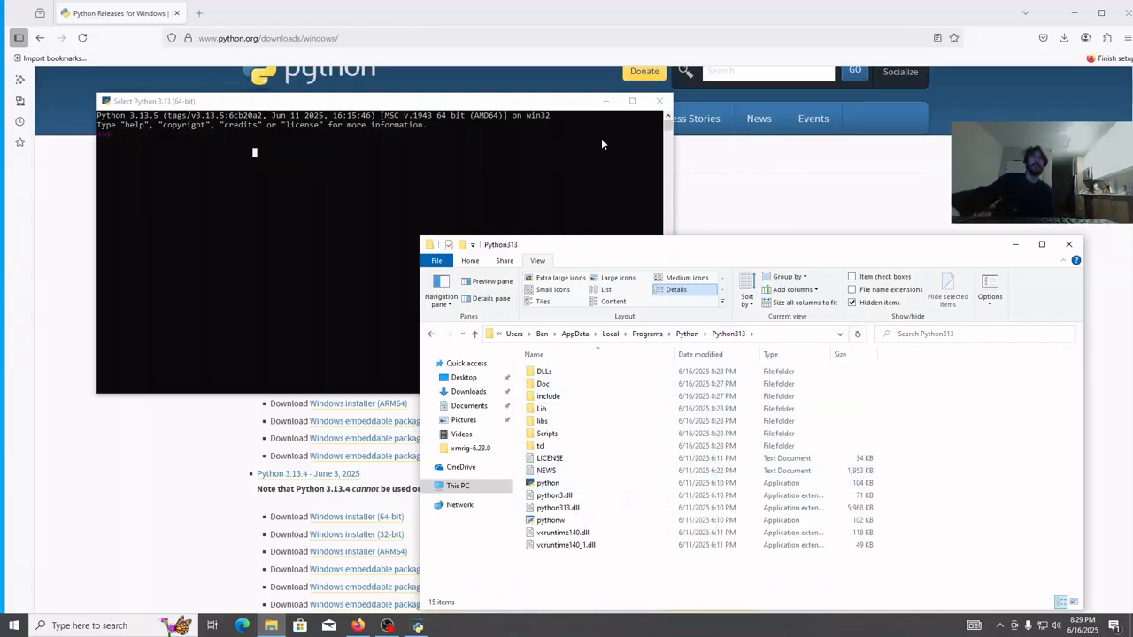
Step: Close the running Python console and launch the python application from the Python313 folder
click(659, 100)
double_click(548, 483)
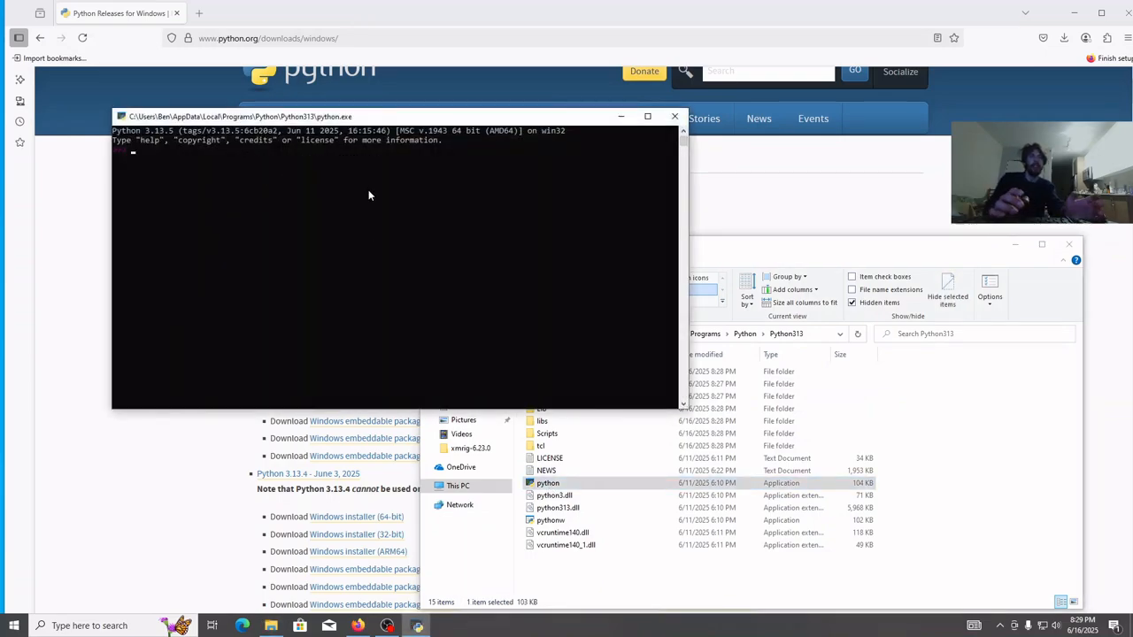
text(hello)
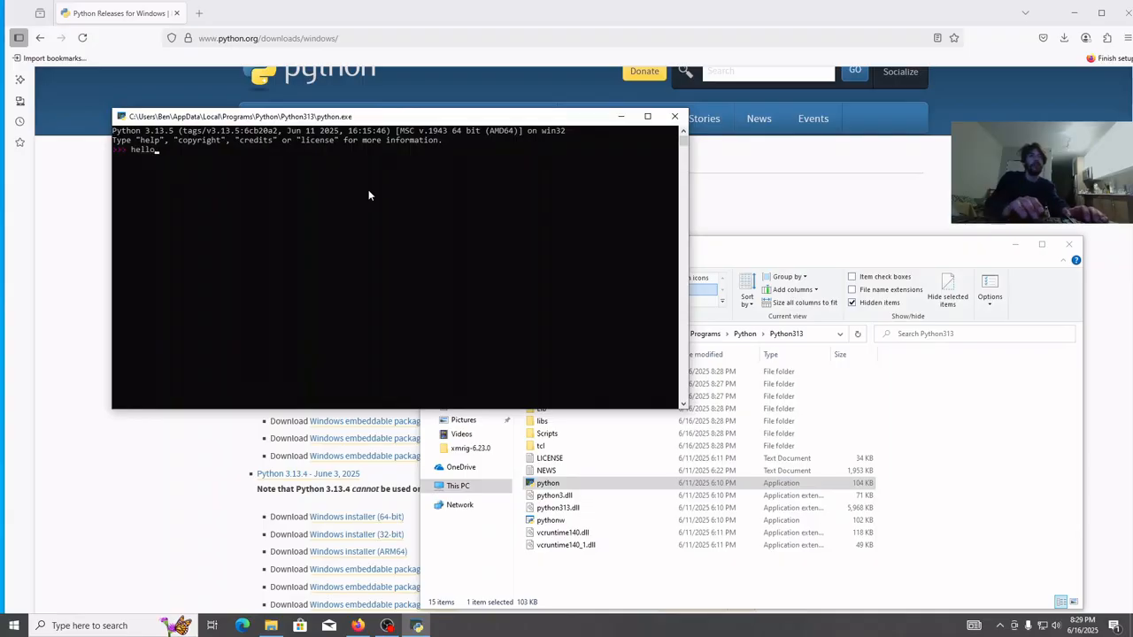
key(BackSpace)
key(BackSpace)
key(BackSpace)
key(BackSpace)
key(BackSpace)
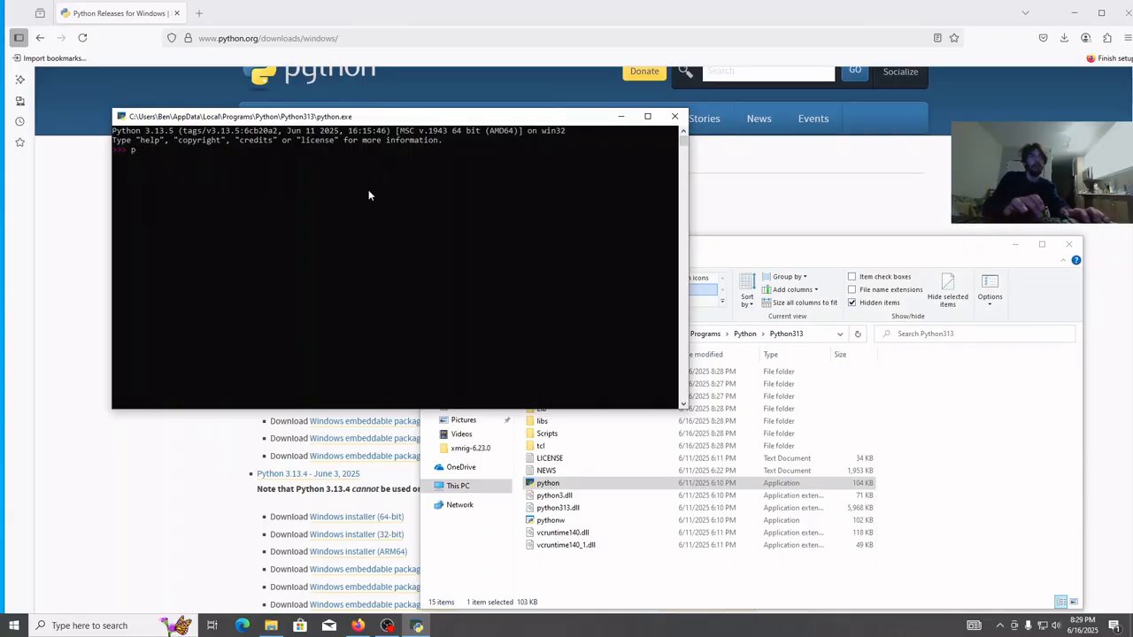
Step: Run print("hello world") at the Python prompt
text(print)
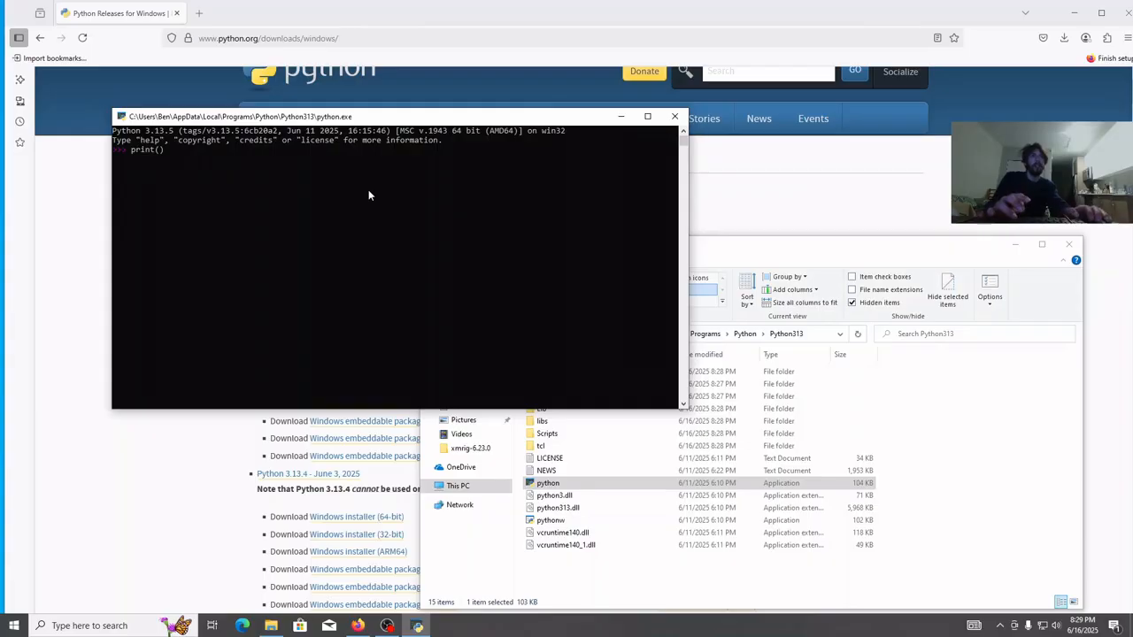
text(("hello wor)
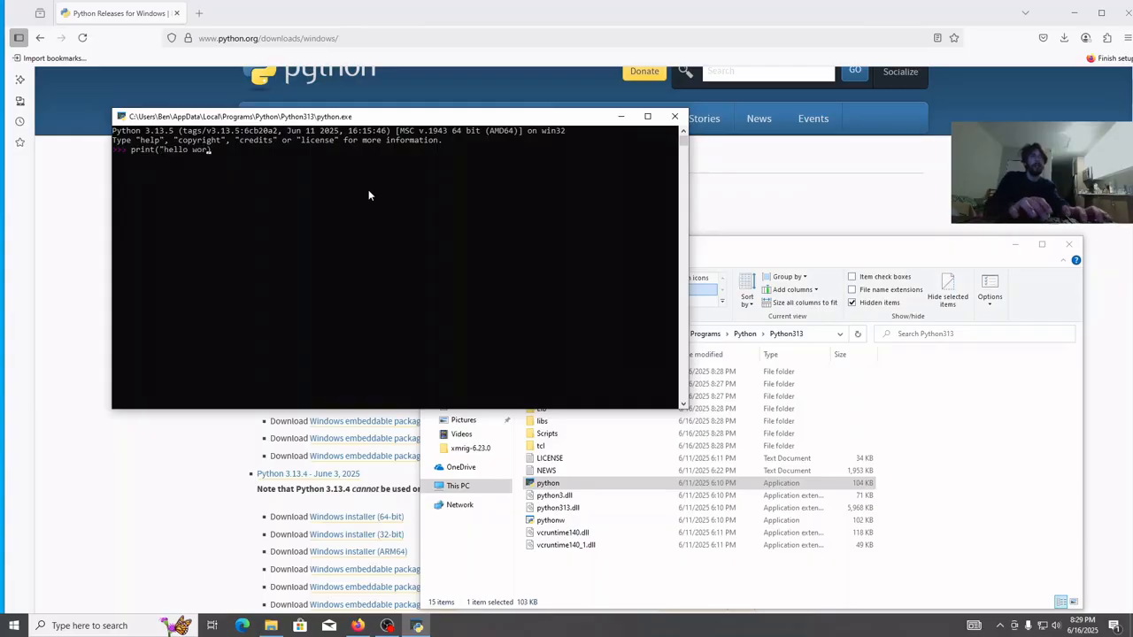
text(ld")))
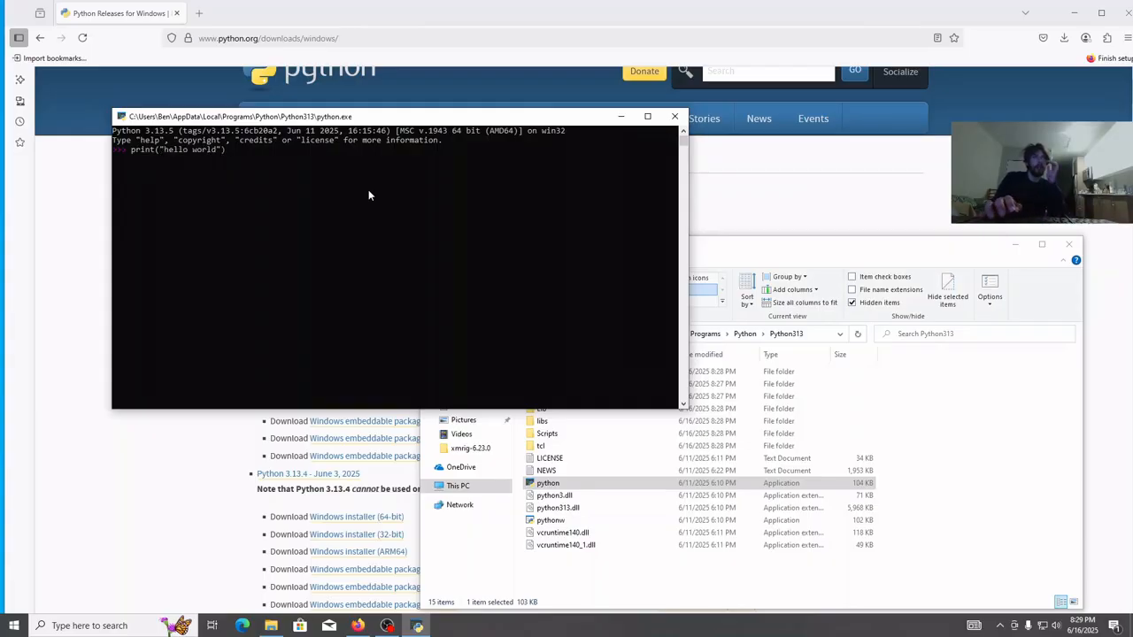
key(Return)
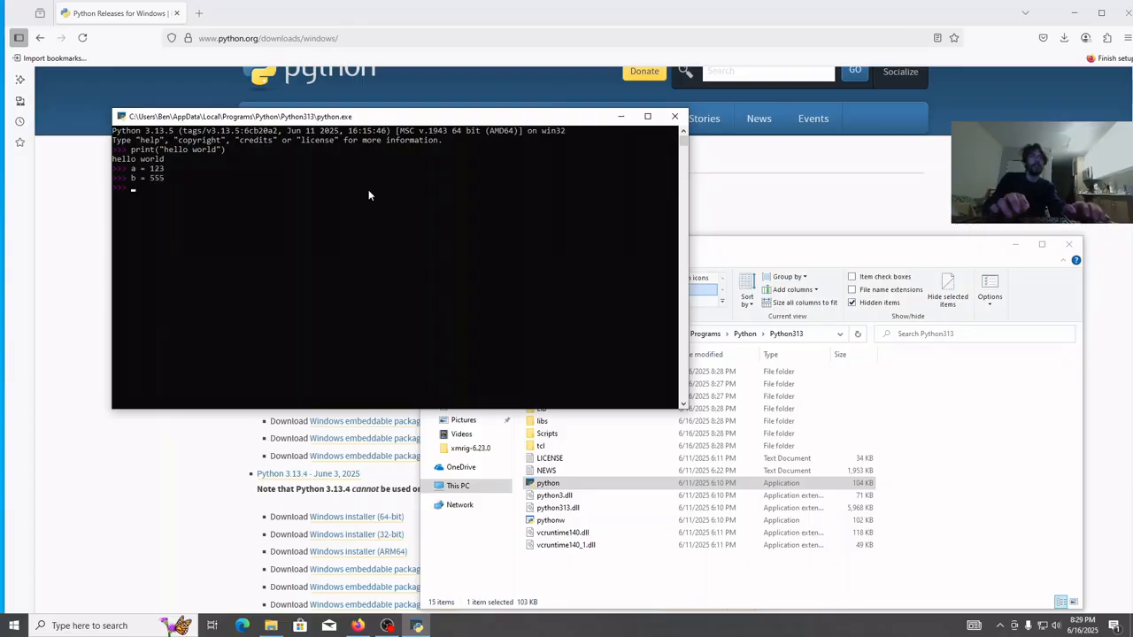
Step: Evaluate a + b and a - b at the Python prompt, and close the console
text(+ b)
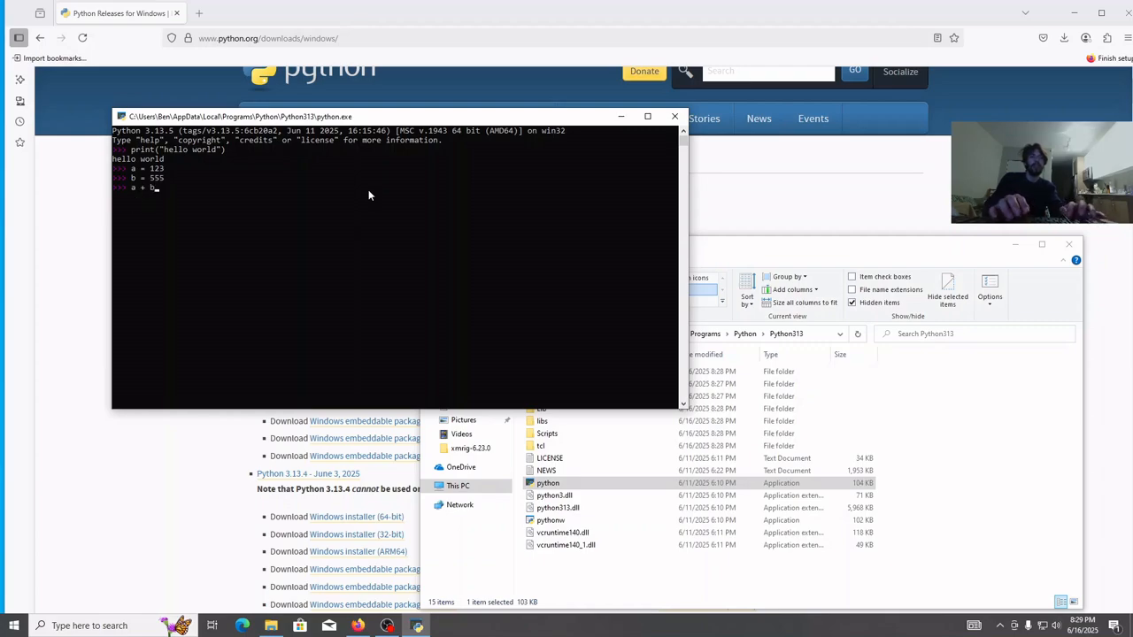
key(Return)
text(a - b)
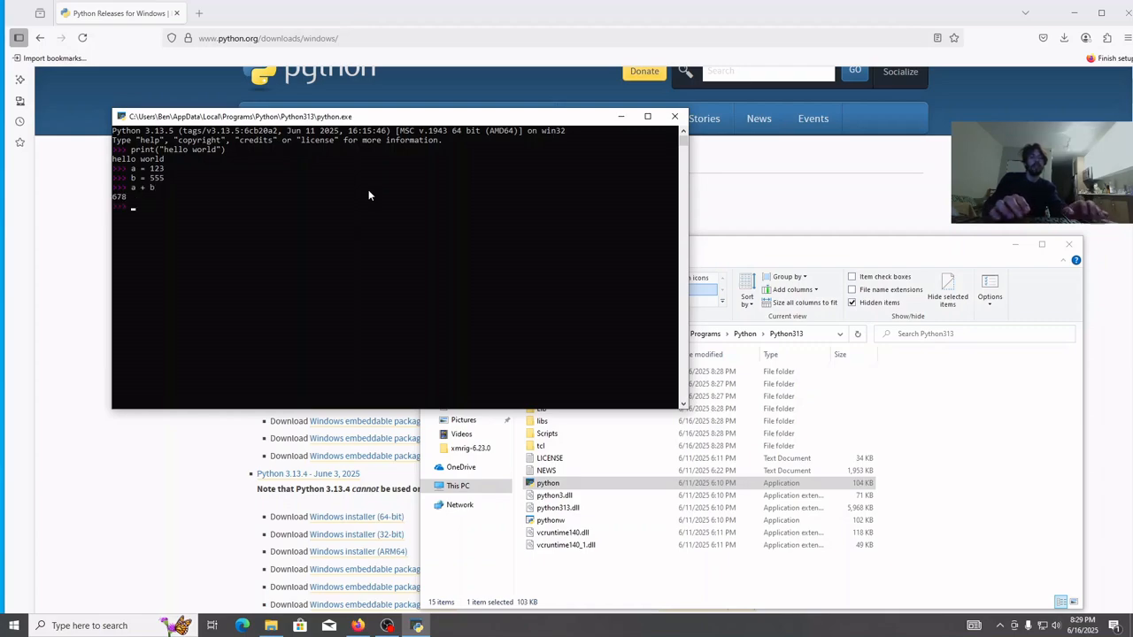
key(Return)
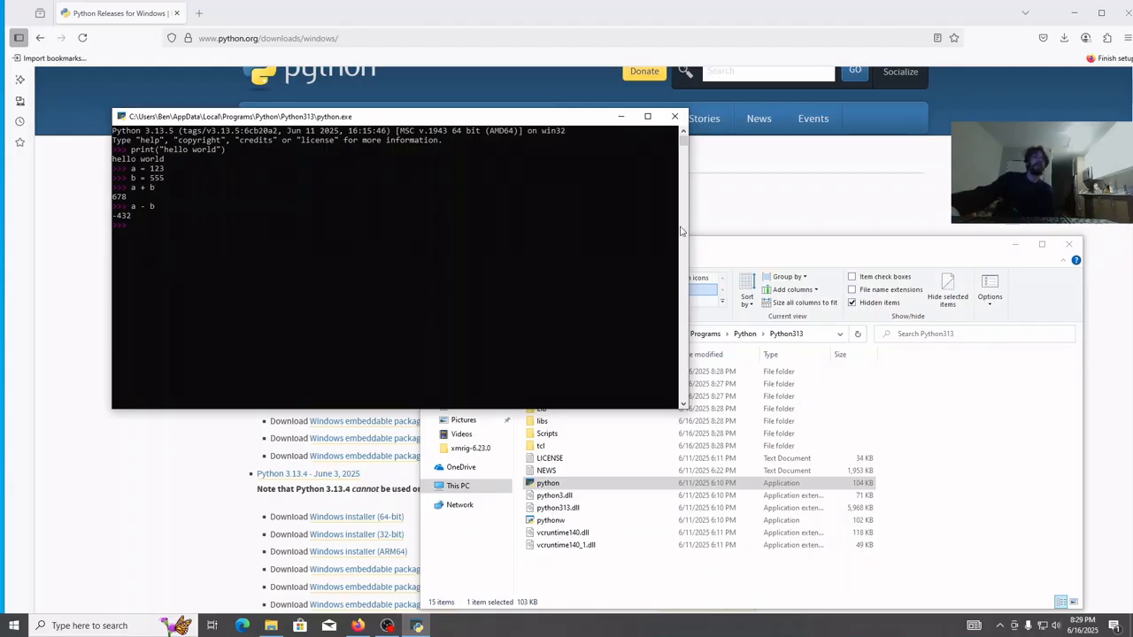
click(675, 118)
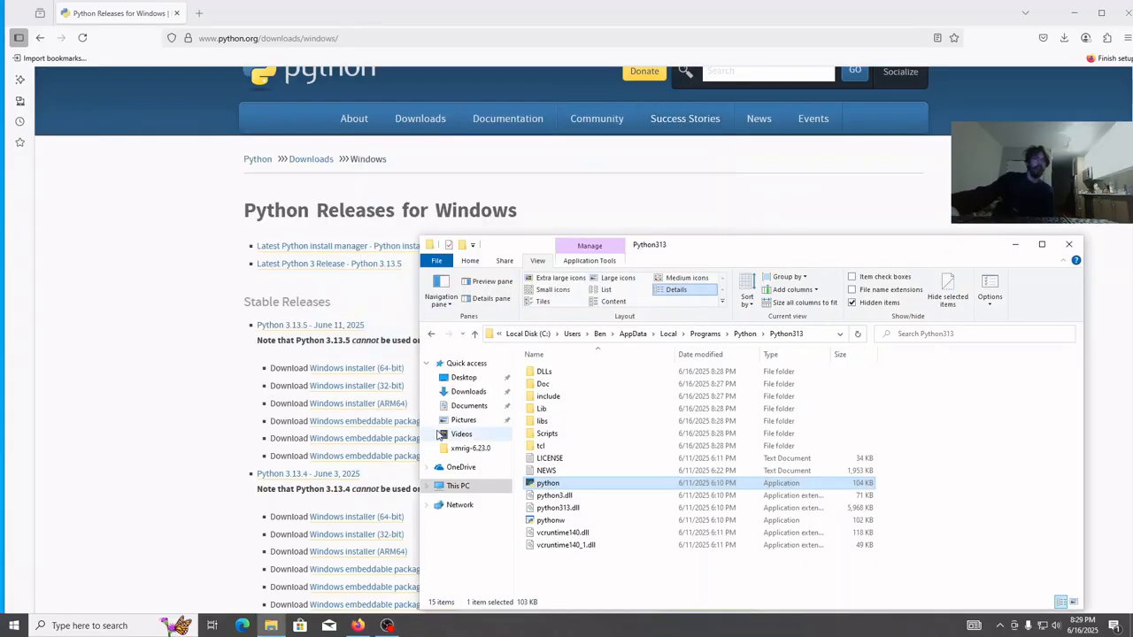
Step: Show the Documents folder through its shortcut and again by browsing Local Disk (C:), Users and the user's own folder
click(464, 406)
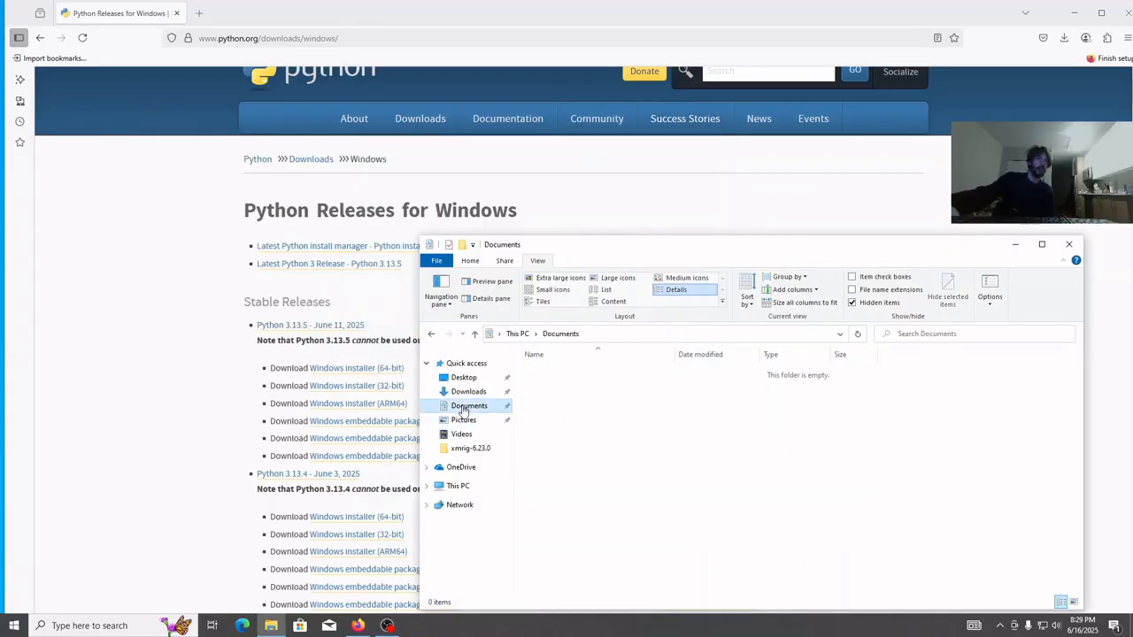
right_click(582, 406)
click(517, 450)
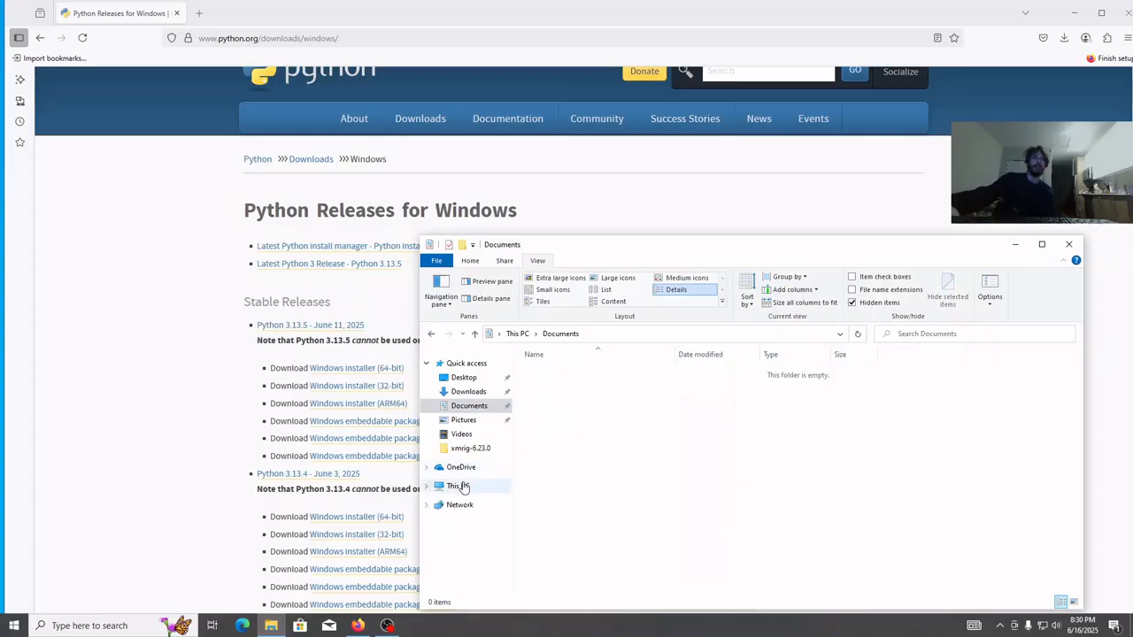
click(458, 486)
double_click(579, 493)
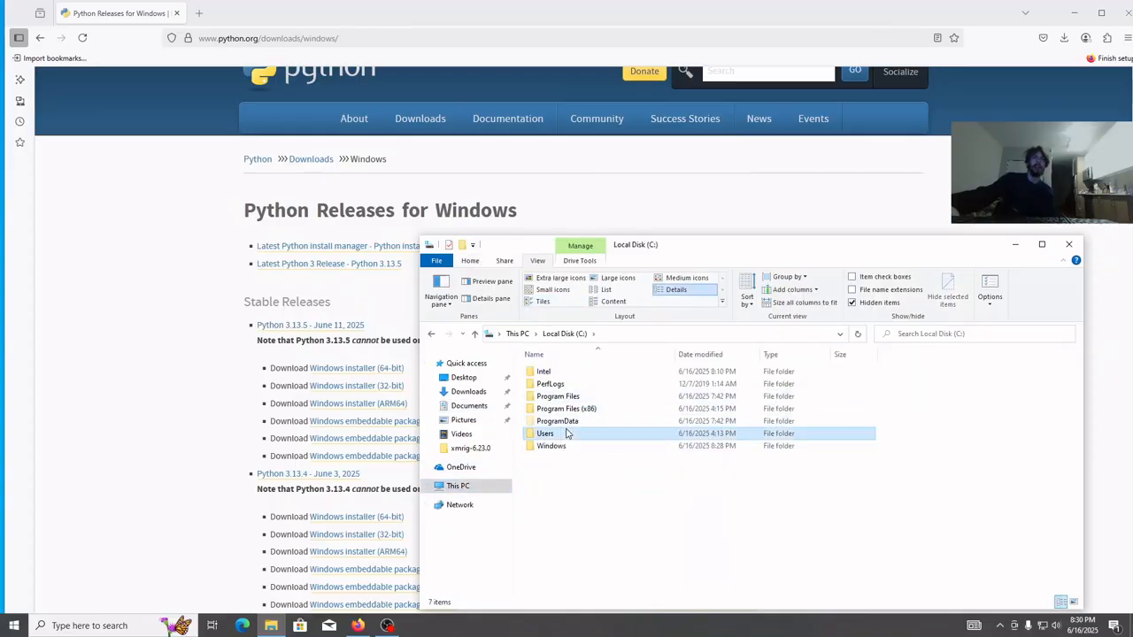
double_click(544, 433)
double_click(547, 377)
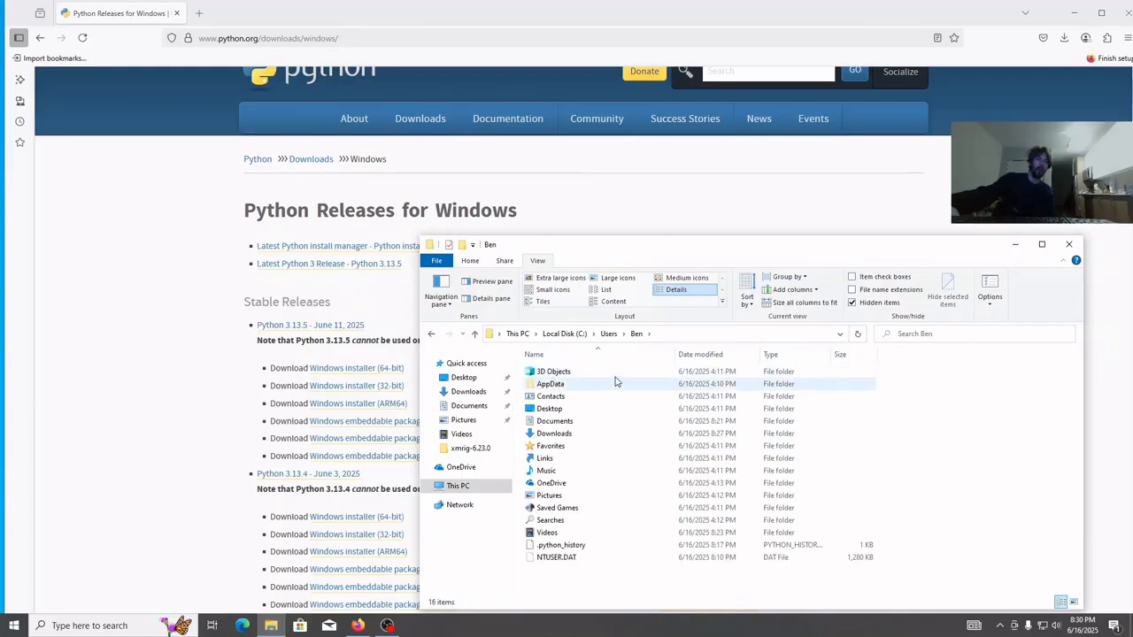
double_click(564, 425)
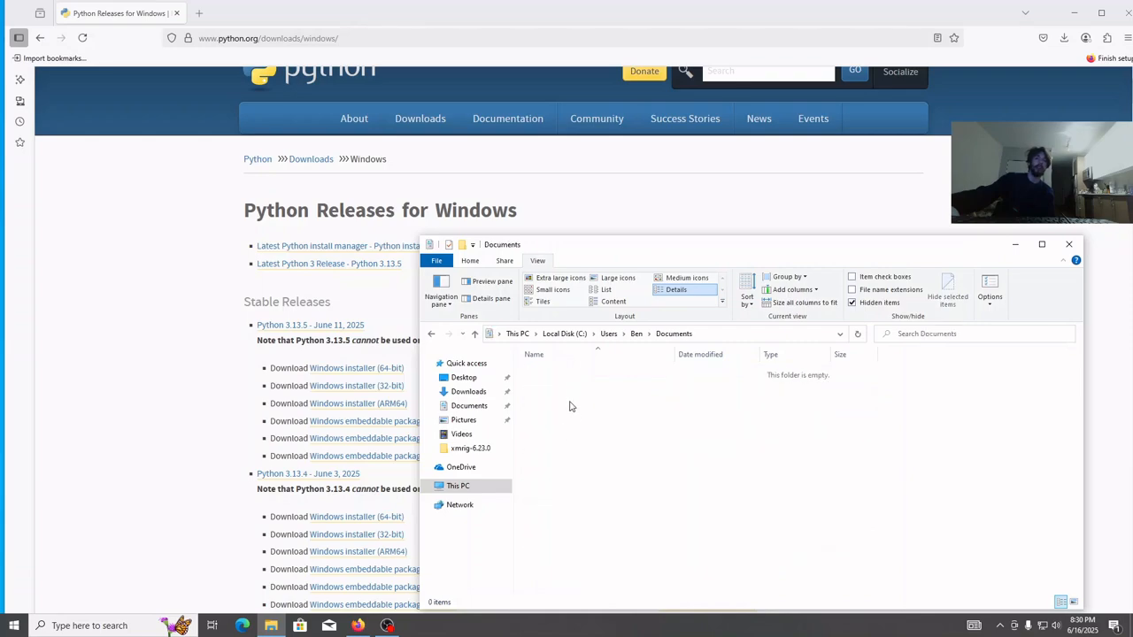
Step: Create a new text document with its default name in the Documents folder and delete it again
right_click(554, 401)
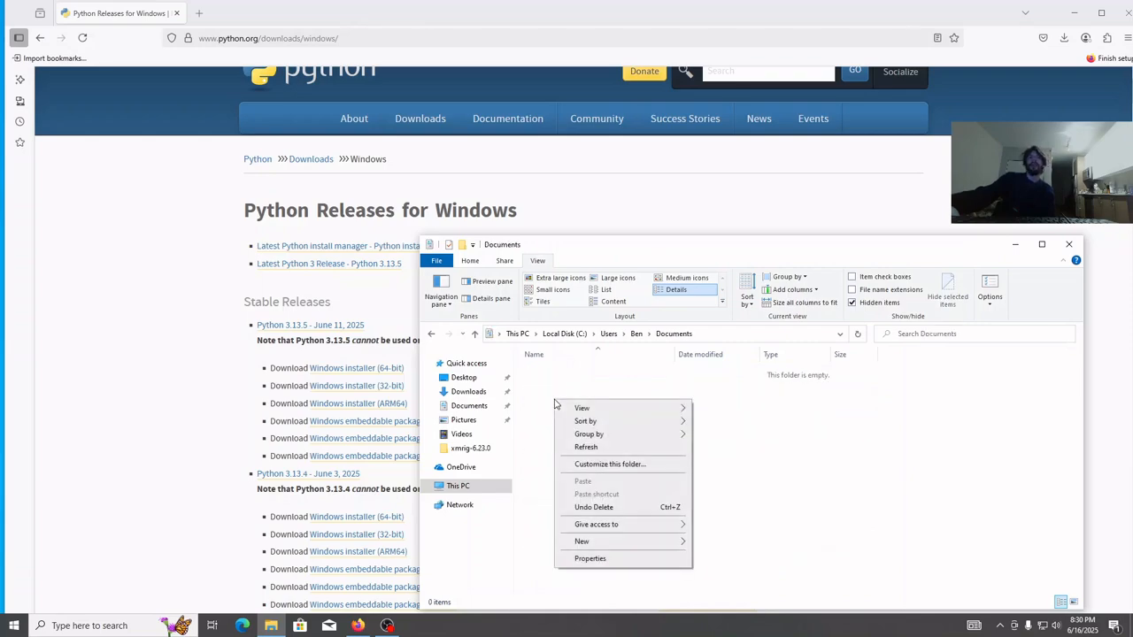
mouse_move(608, 542)
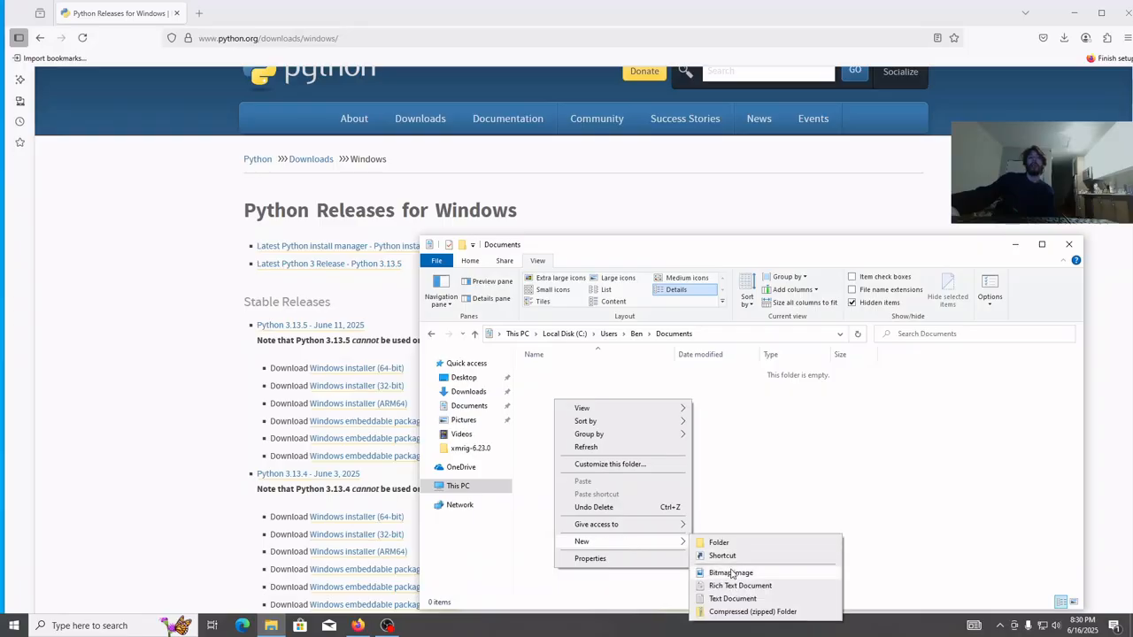
click(732, 598)
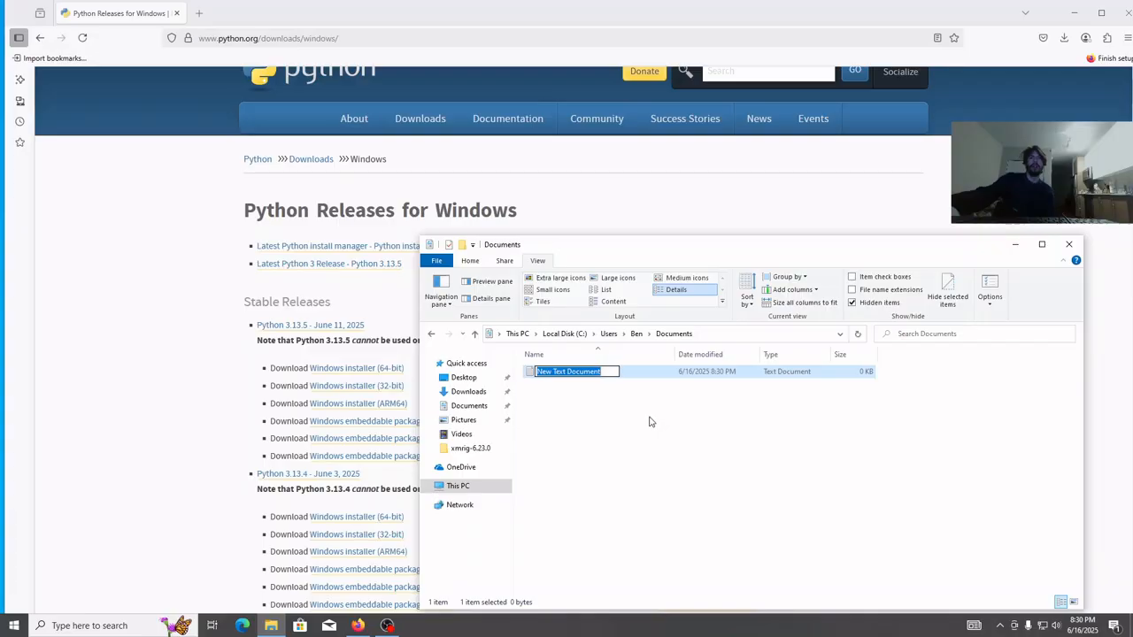
click(619, 403)
click(607, 372)
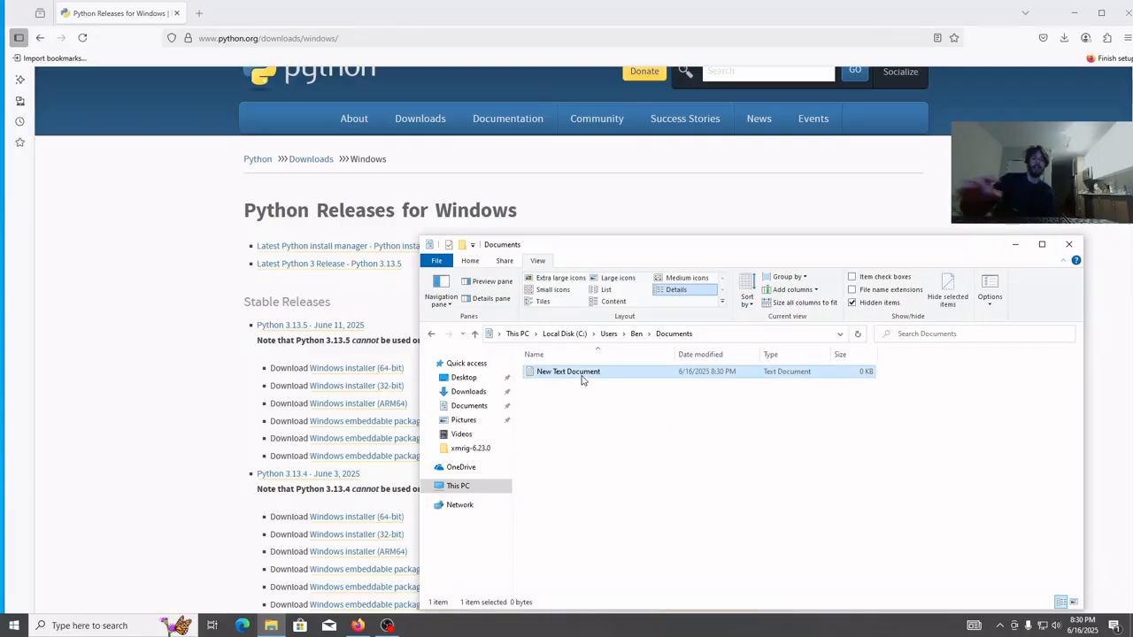
key(Delete)
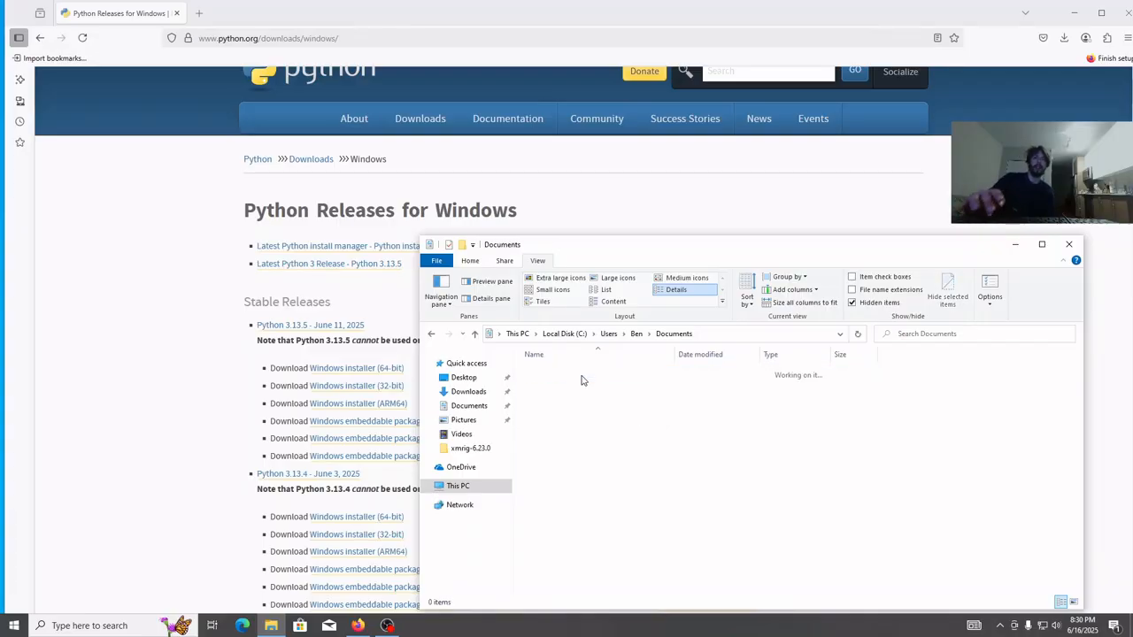
Step: Search Windows for Notepad, open it, and write a script with if __name__ == "__main__": followed by an indented print("hello world")
click(92, 624)
text(note)
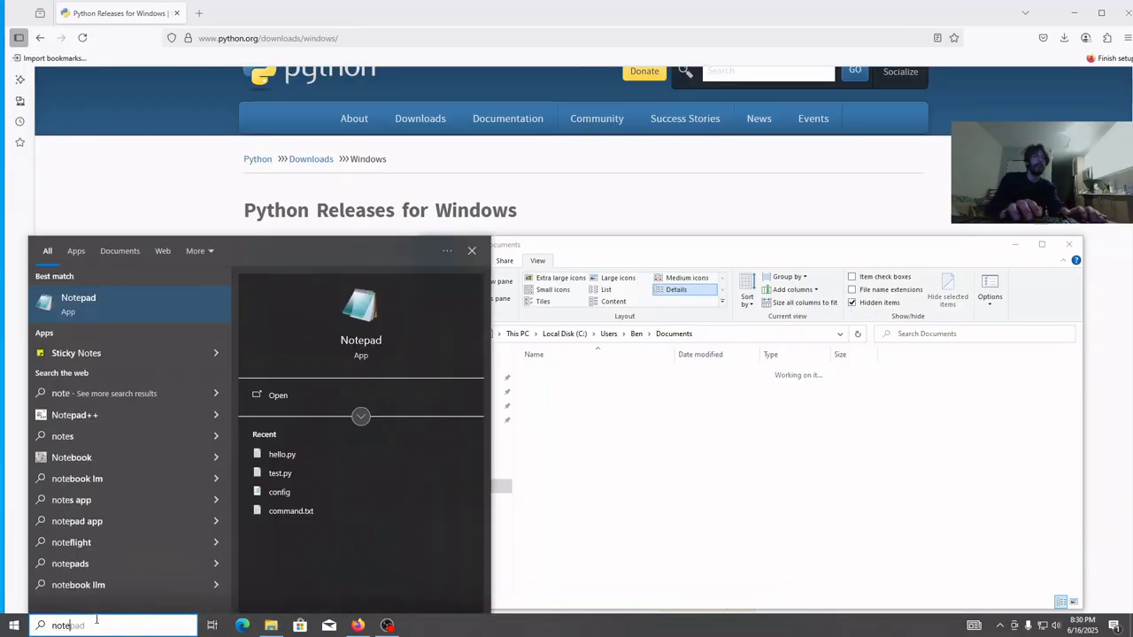
key(Return)
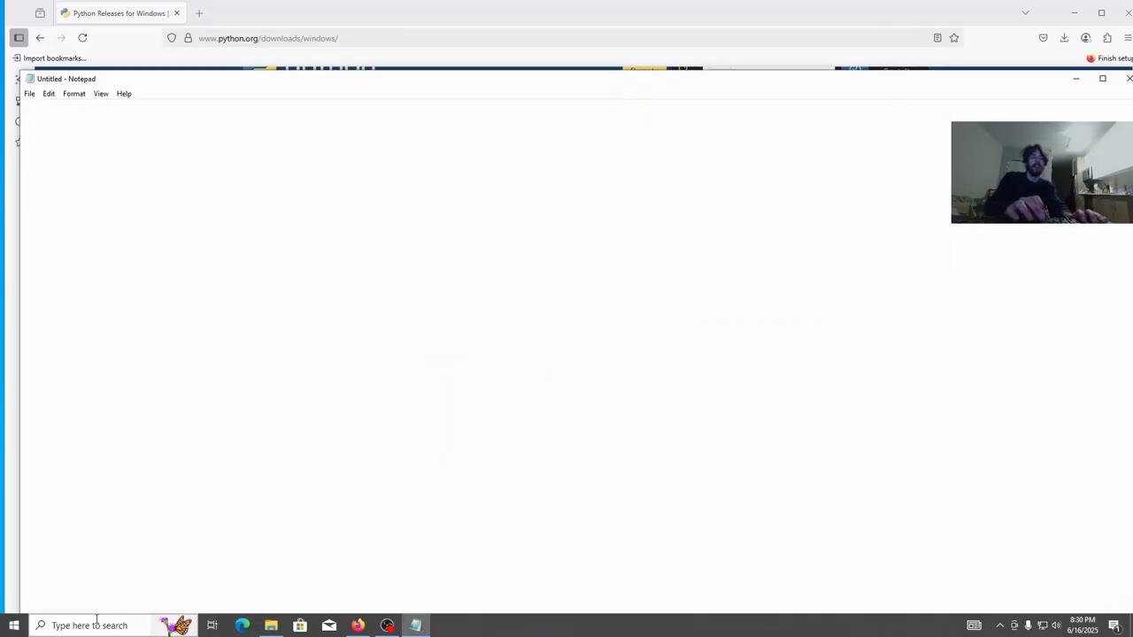
text(if __name__ == "__main__":)
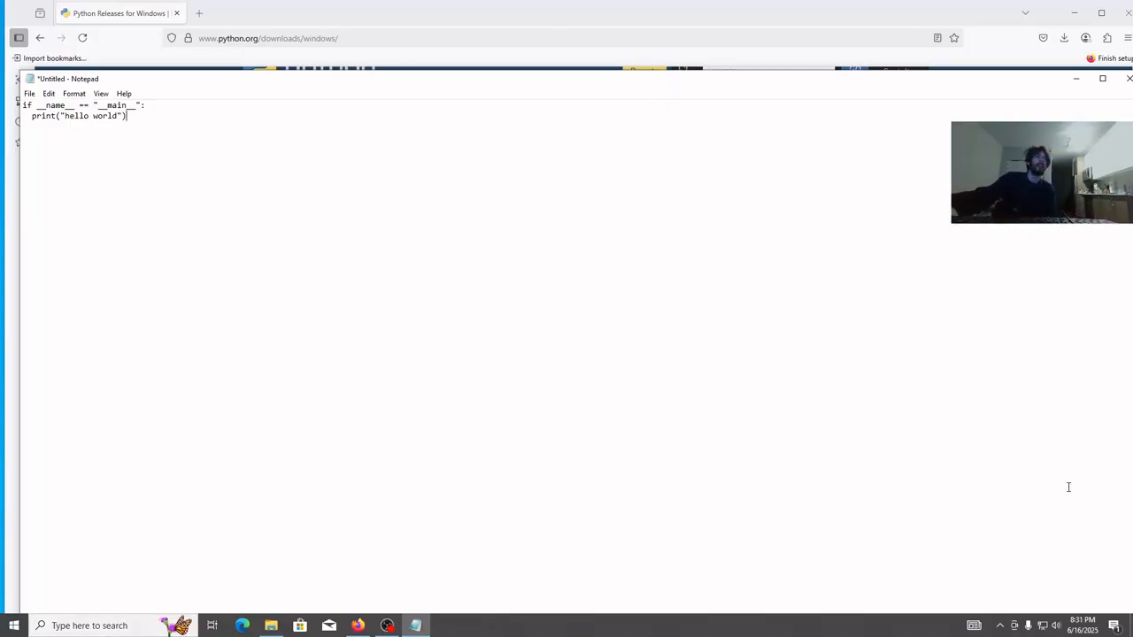
Step: Save the script as hello.py in the Documents folder with the All Files type, and close Notepad
click(30, 93)
click(76, 157)
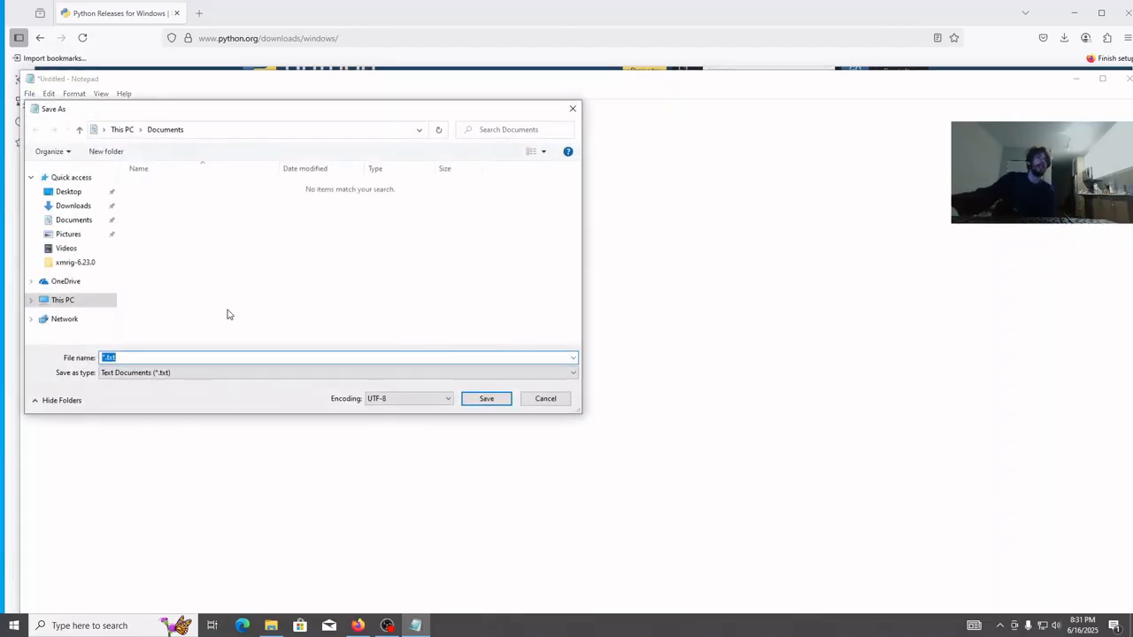
key(BackSpace)
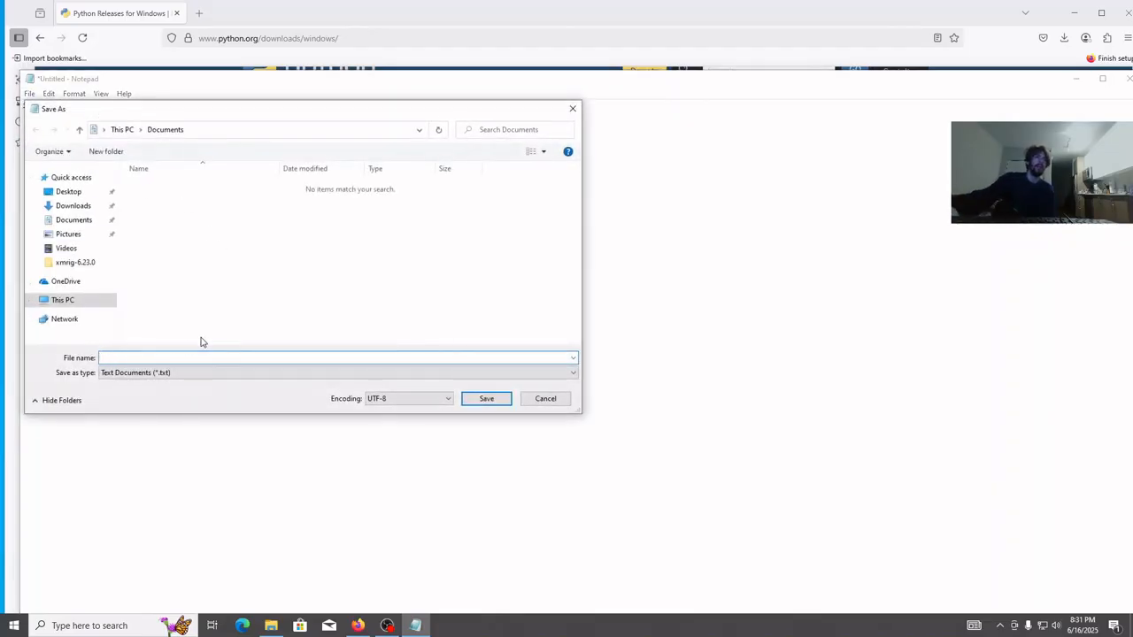
click(157, 374)
click(162, 392)
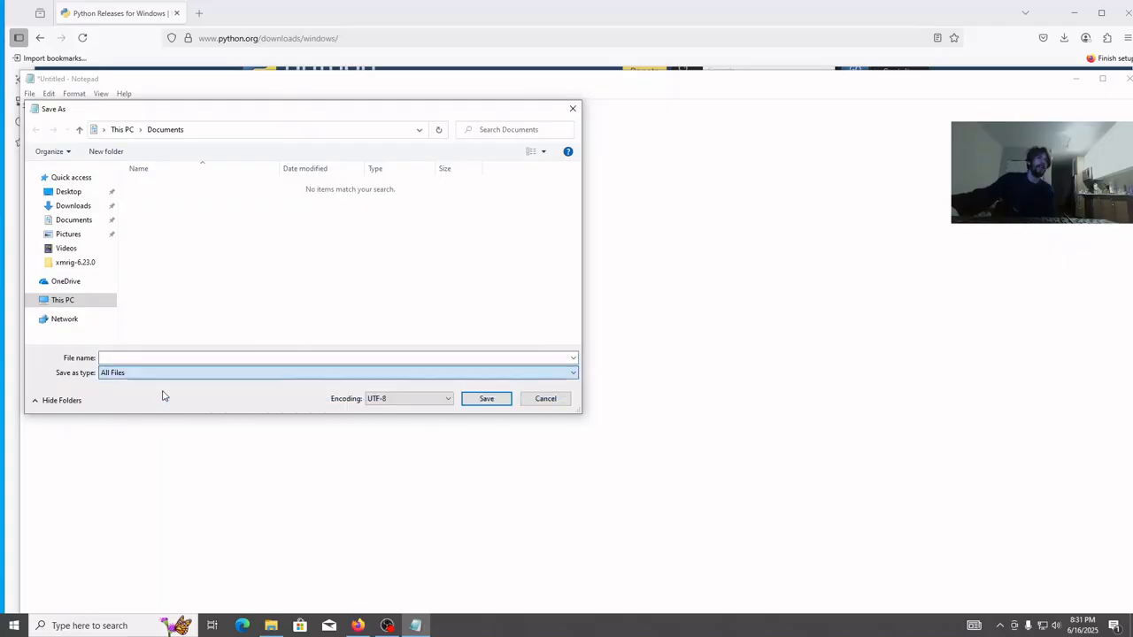
click(141, 359)
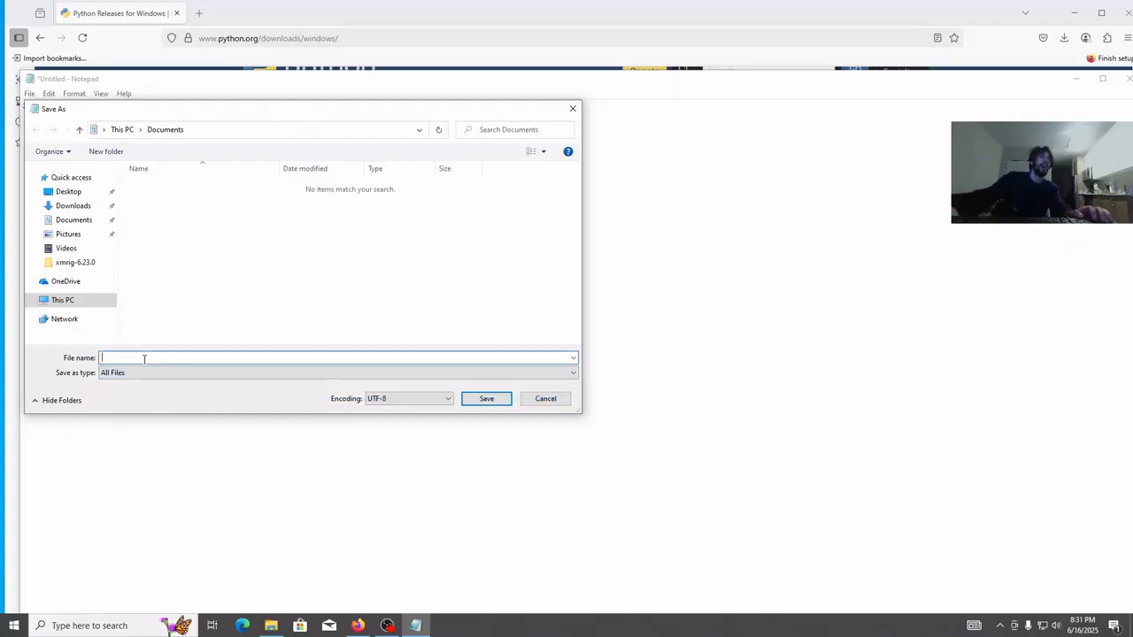
click(73, 220)
click(147, 357)
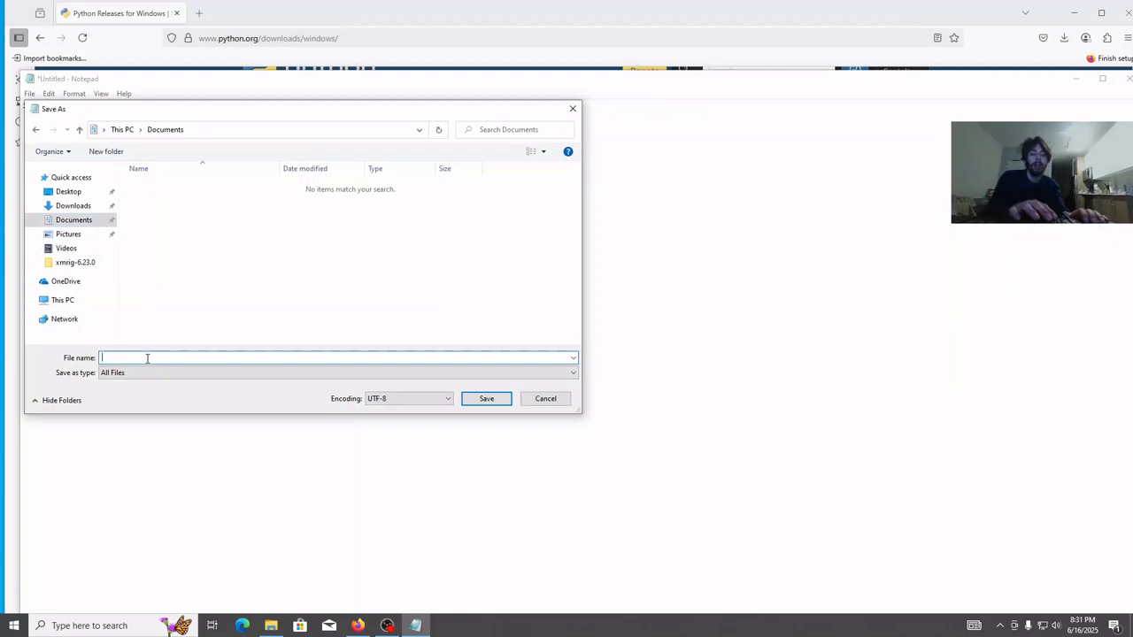
text(hell)
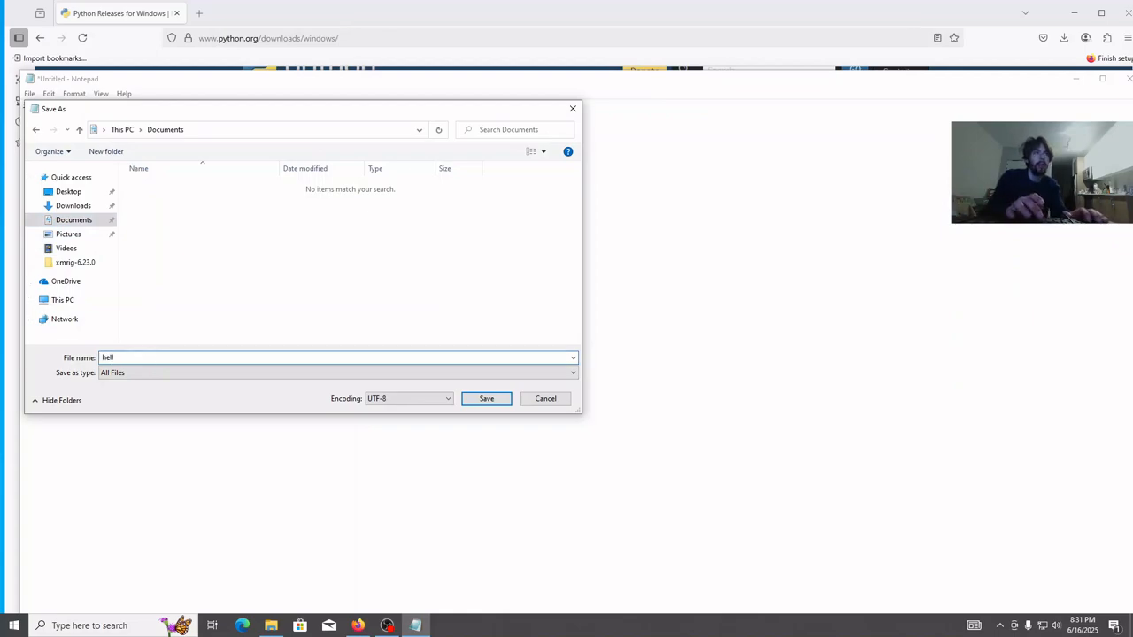
text(o.py)
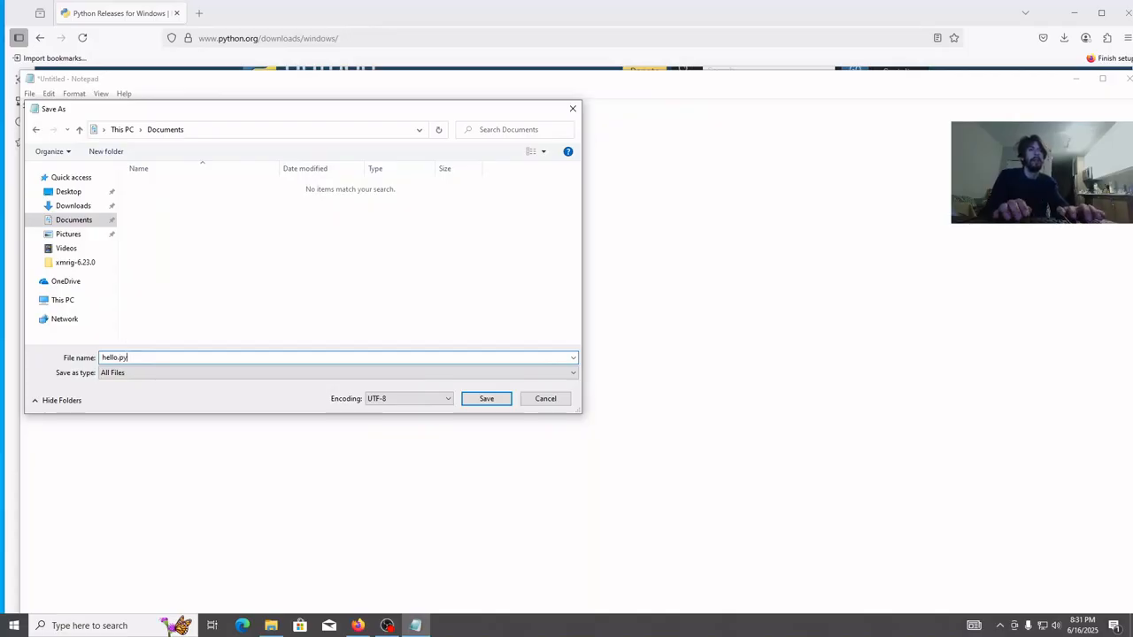
key(Return)
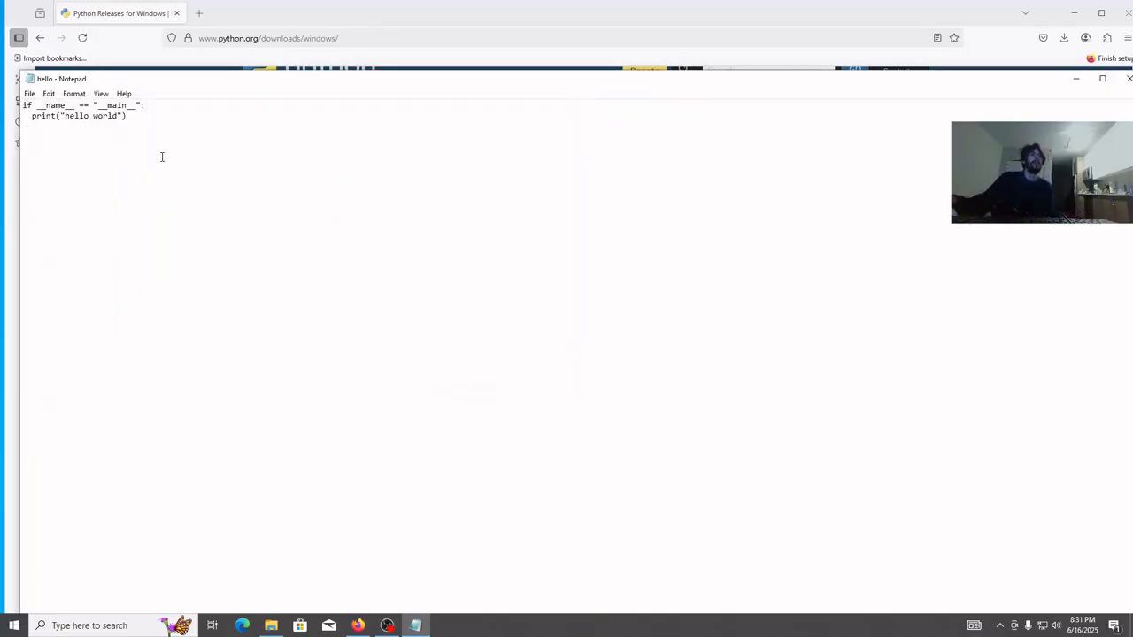
click(1128, 79)
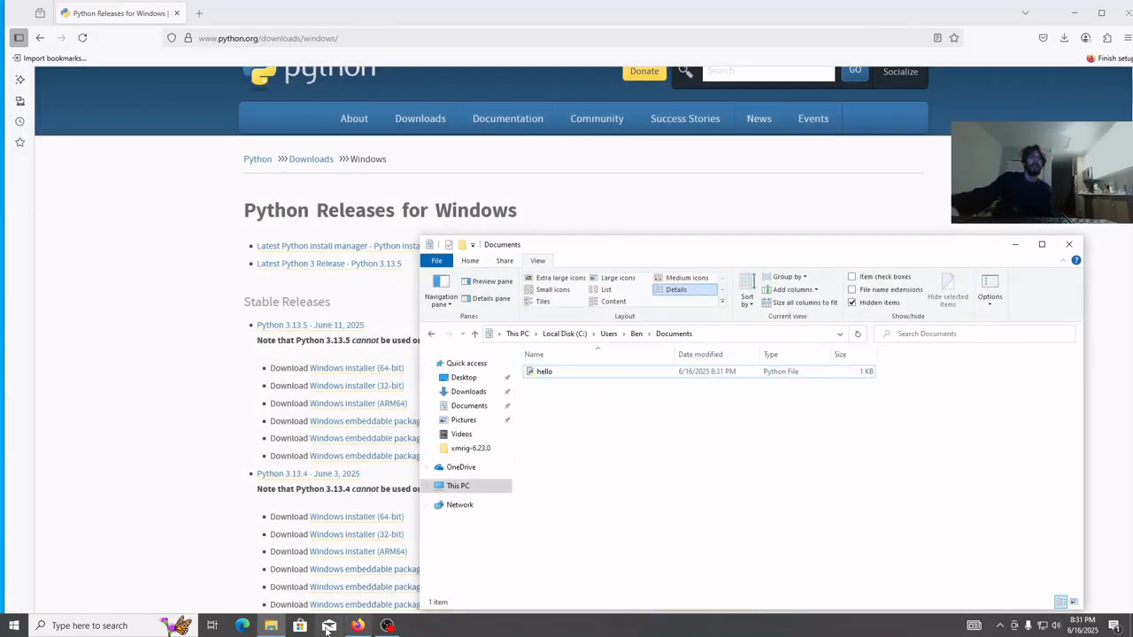
Step: Search Windows for cmd and open Command Prompt
click(146, 625)
text(cmd)
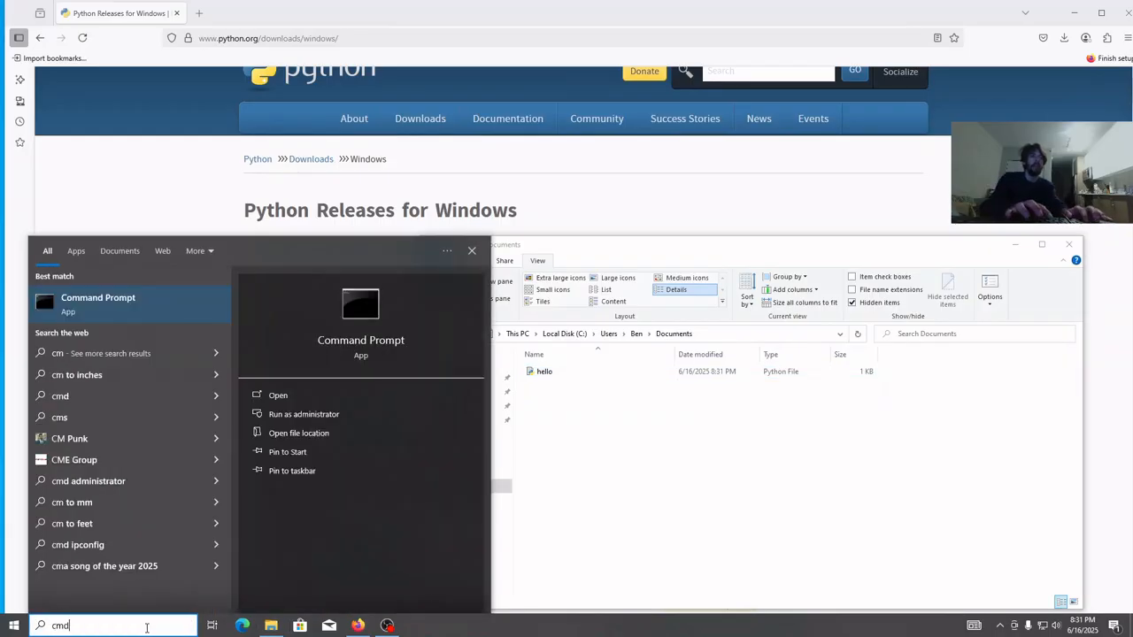
key(Return)
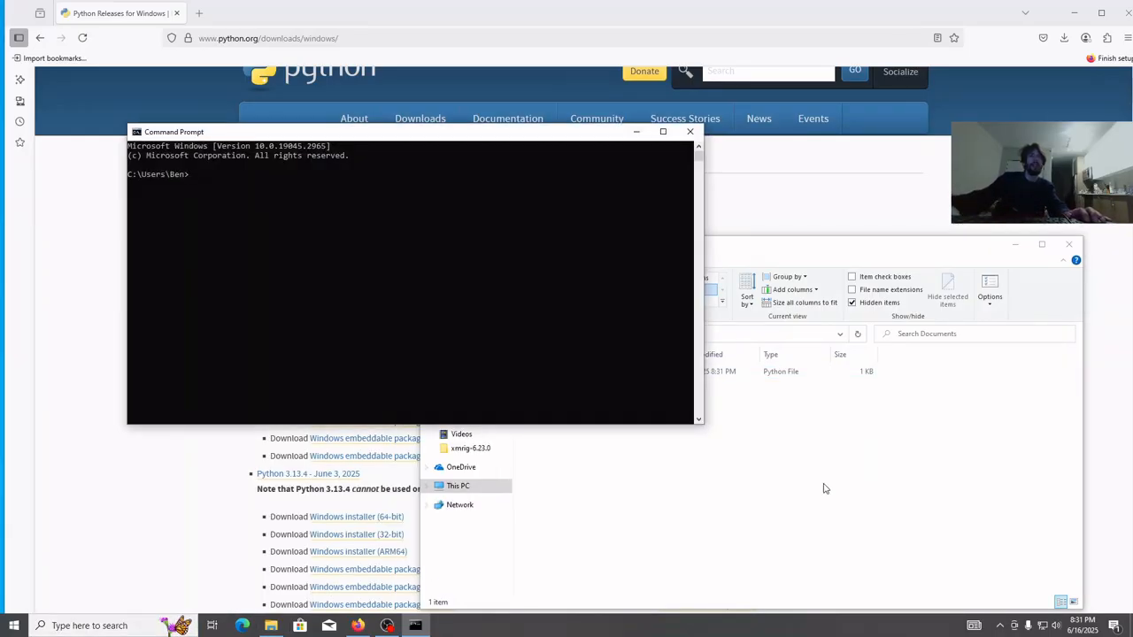
Step: Try to run hello.py from the Documents folder in Command Prompt with python3.exe
click(333, 268)
text(p)
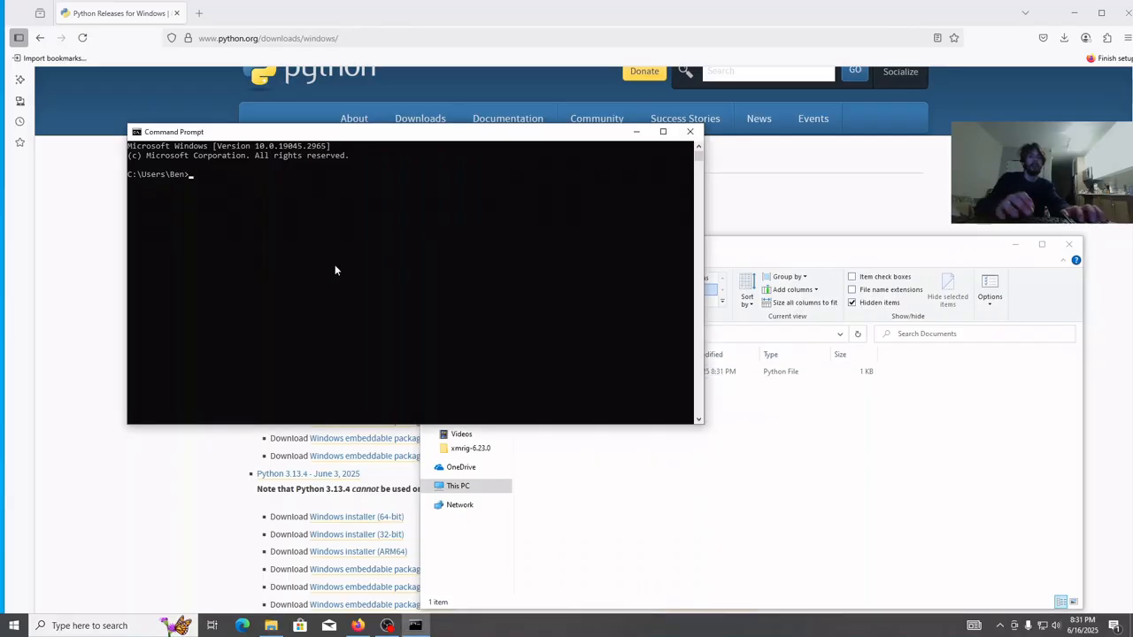
text(ython3)
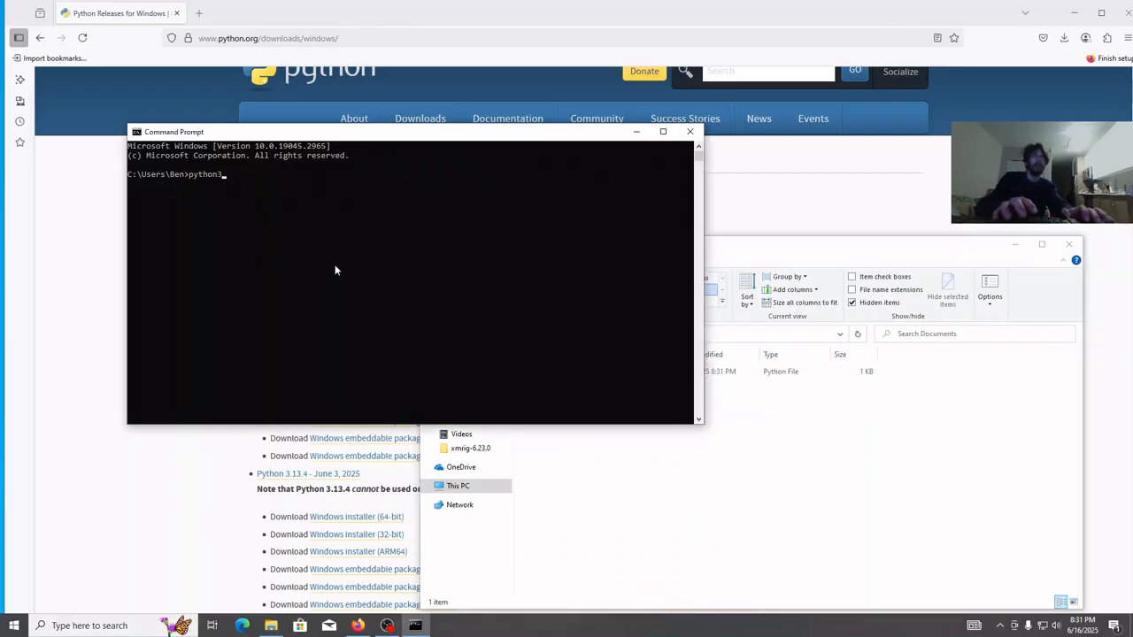
click(738, 467)
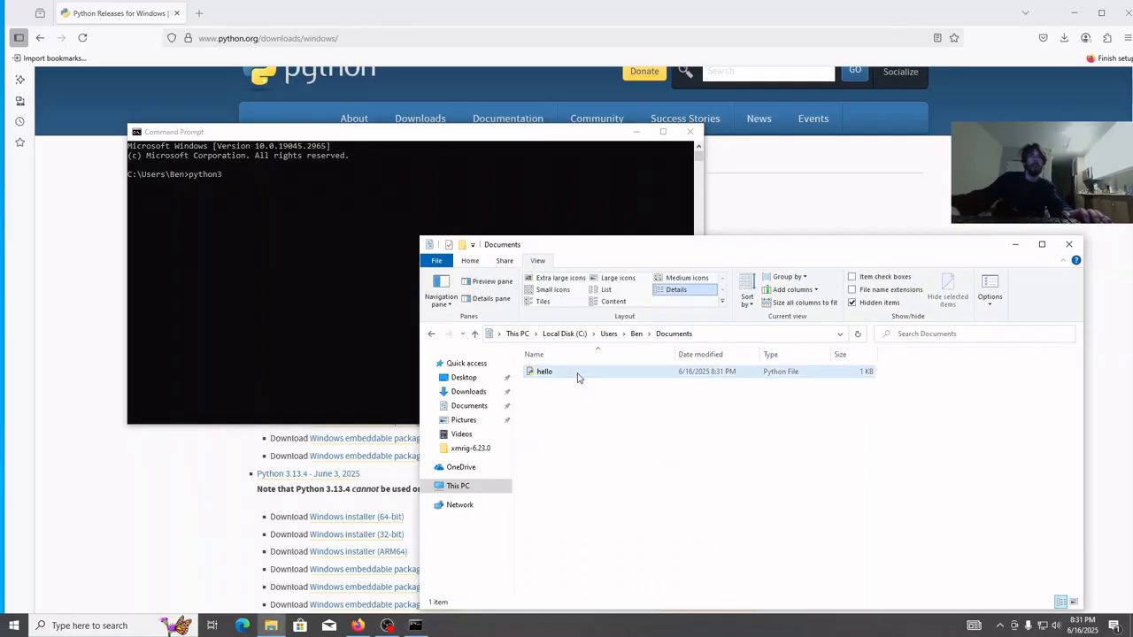
click(366, 227)
text(.exe)
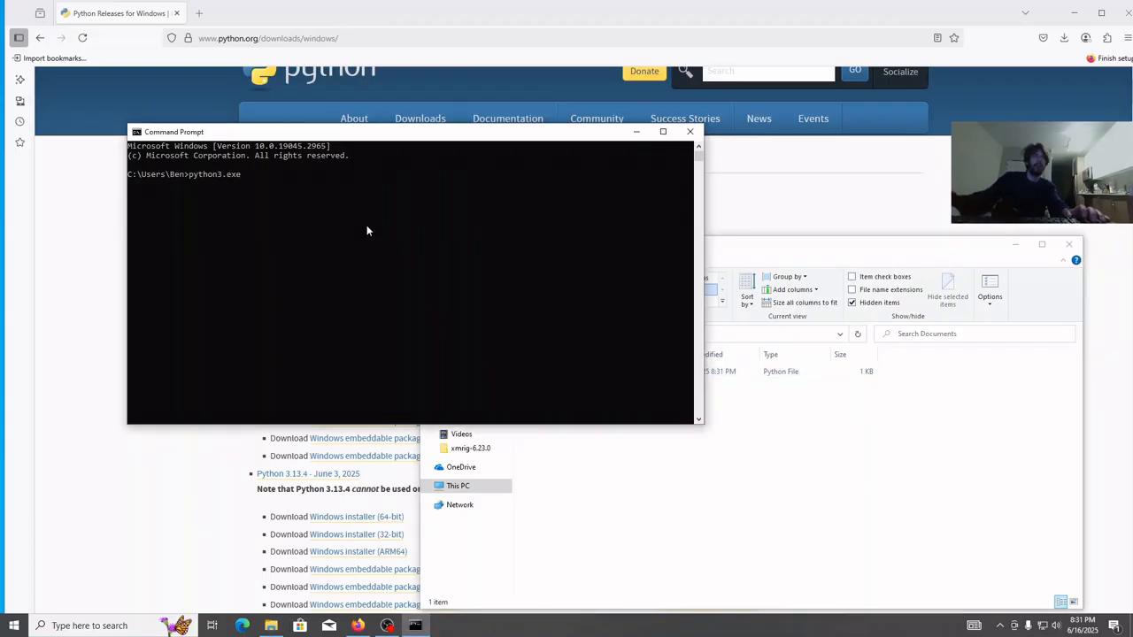
click(990, 512)
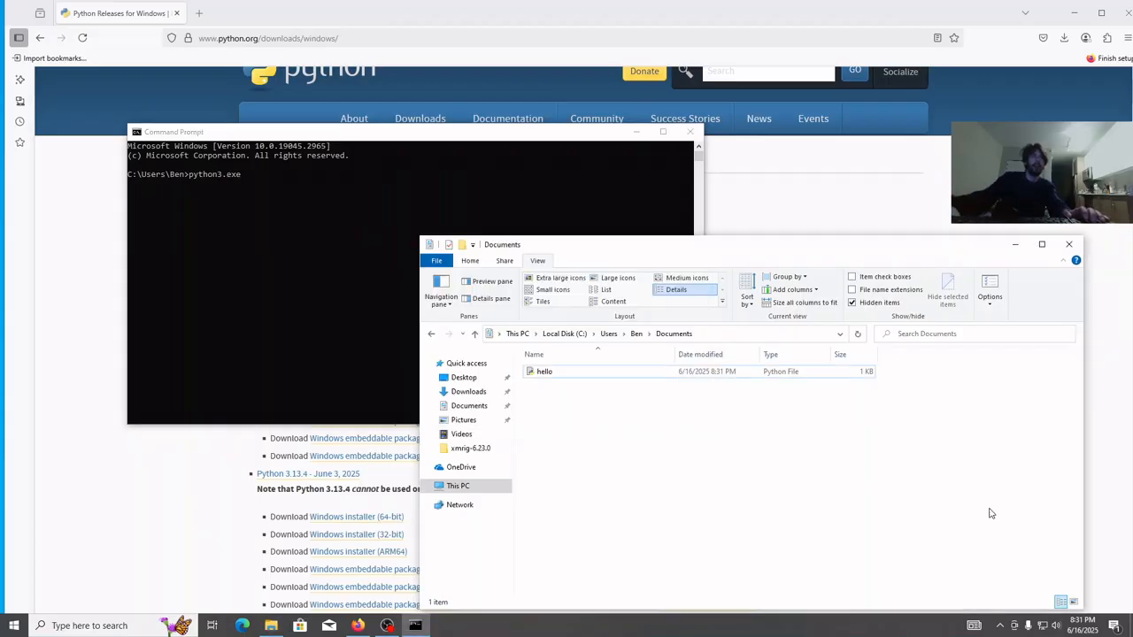
click(620, 375)
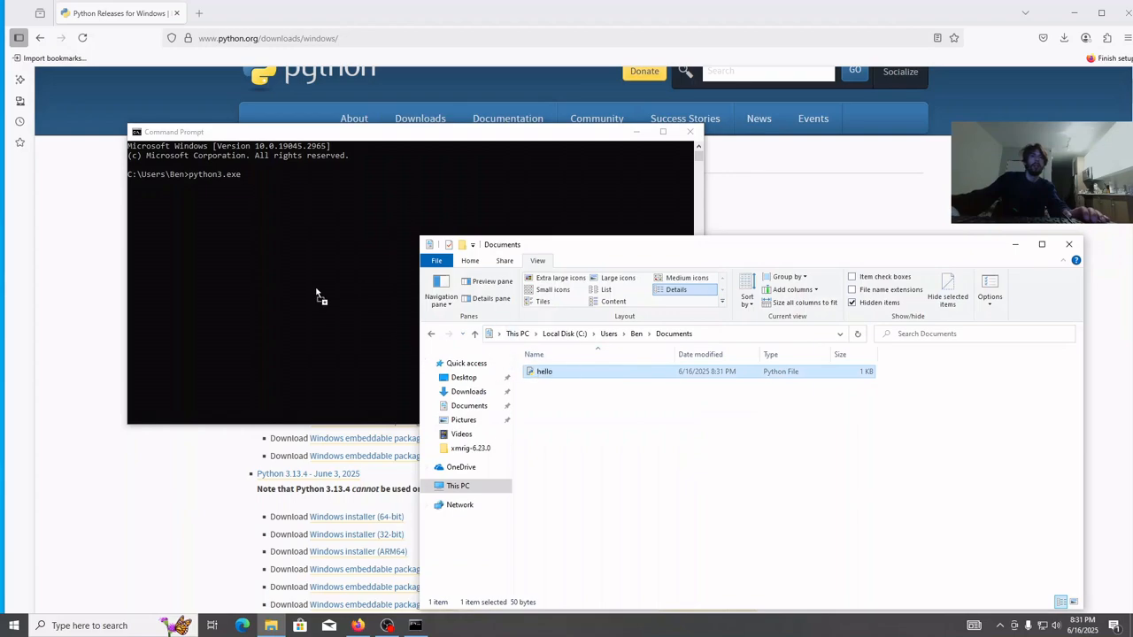
drag(317, 294, 323, 284)
click(358, 282)
key(Return)
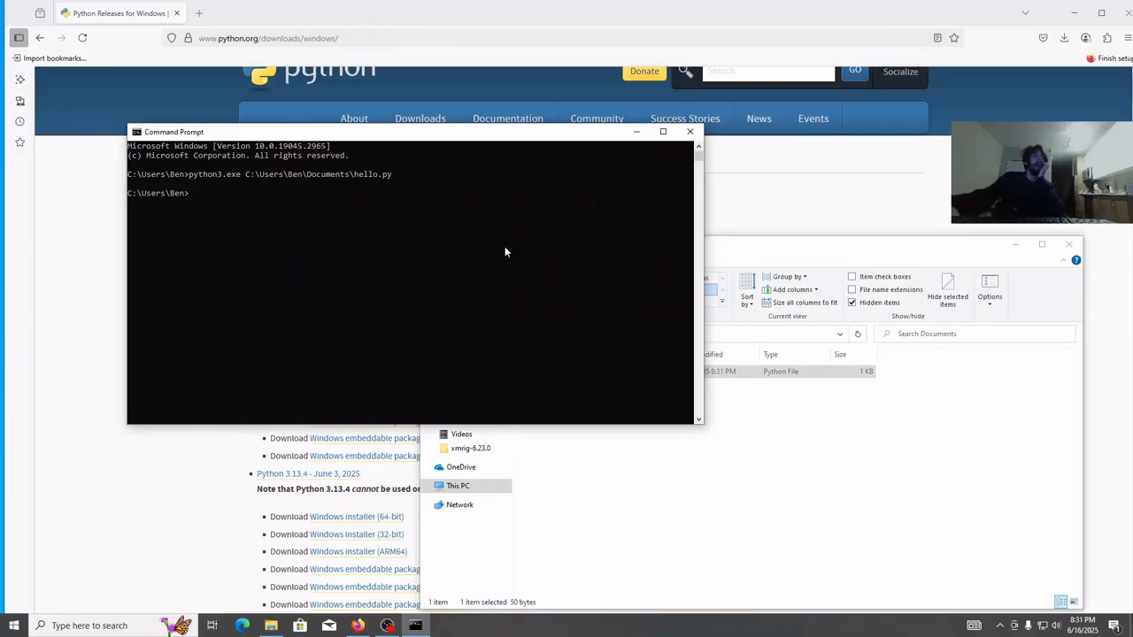
Step: Open a second File Explorer window and move it clear of the Documents window, keeping the command line visible
click(723, 466)
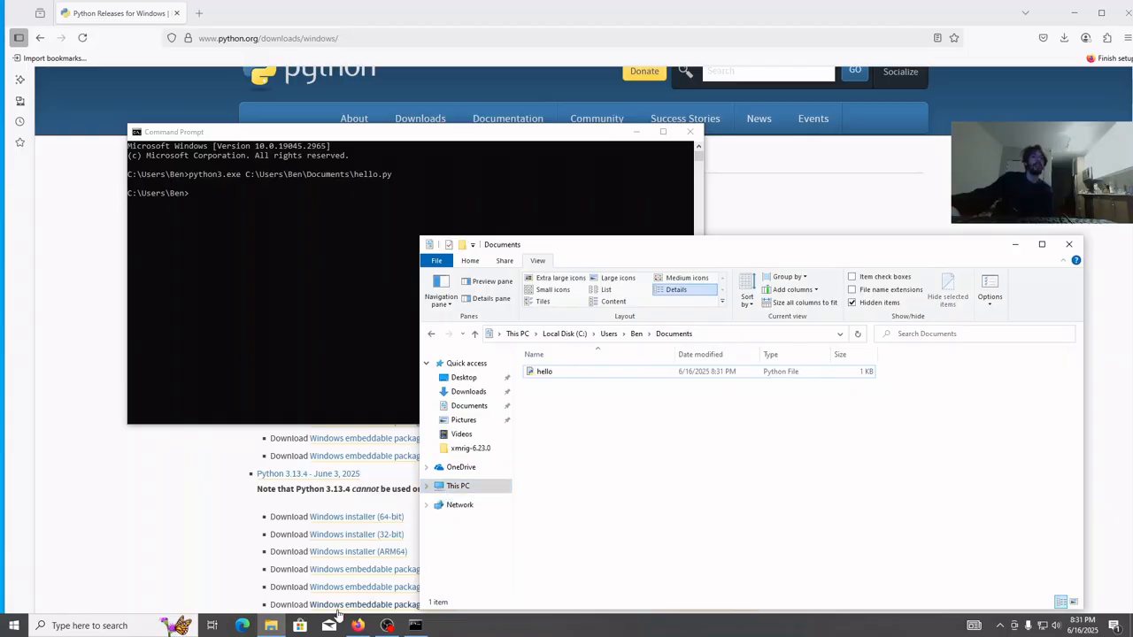
click(270, 627)
right_click(270, 627)
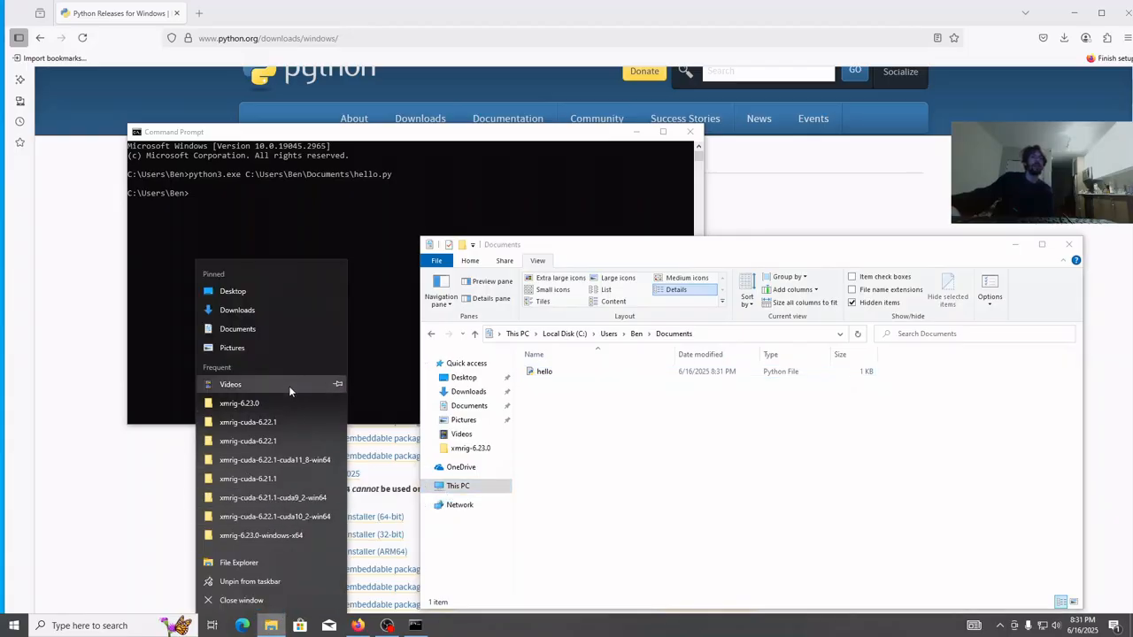
click(251, 558)
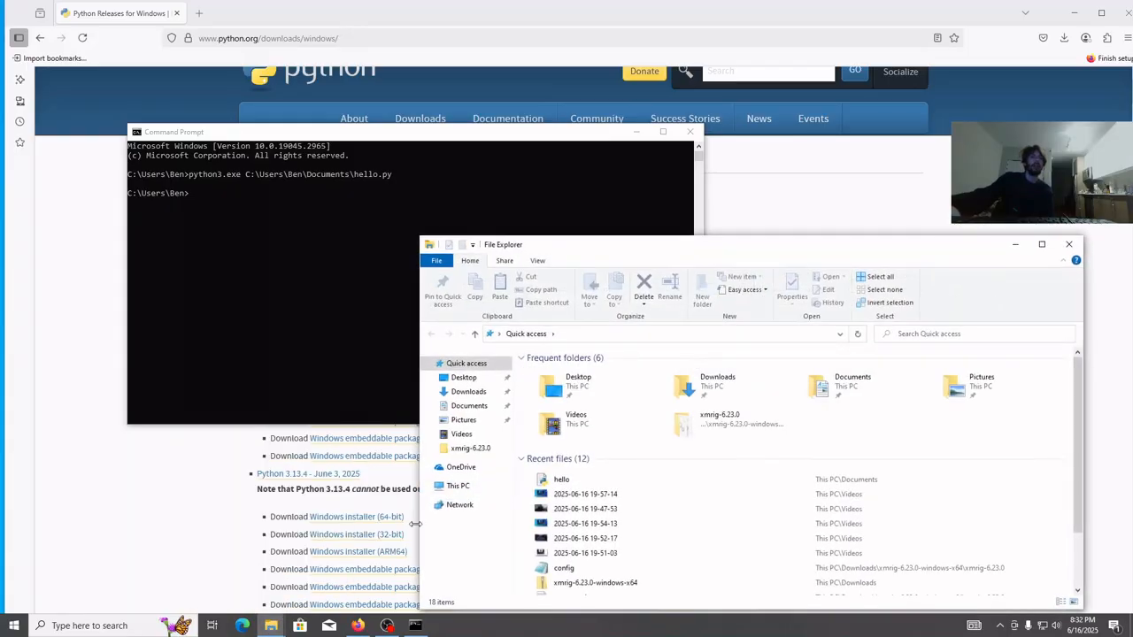
drag(574, 246, 256, 220)
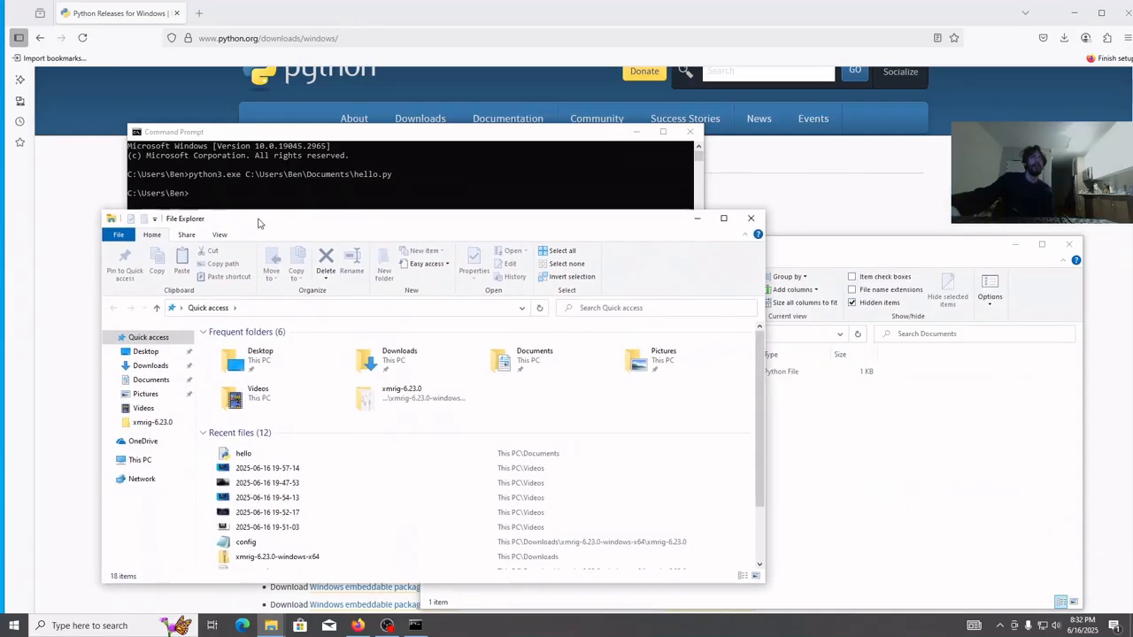
Step: Browse Local Disk (C:) to the user's own folder under Users, and on to AppData\Local\Programs\Python\Python313
click(139, 460)
click(236, 476)
double_click(237, 476)
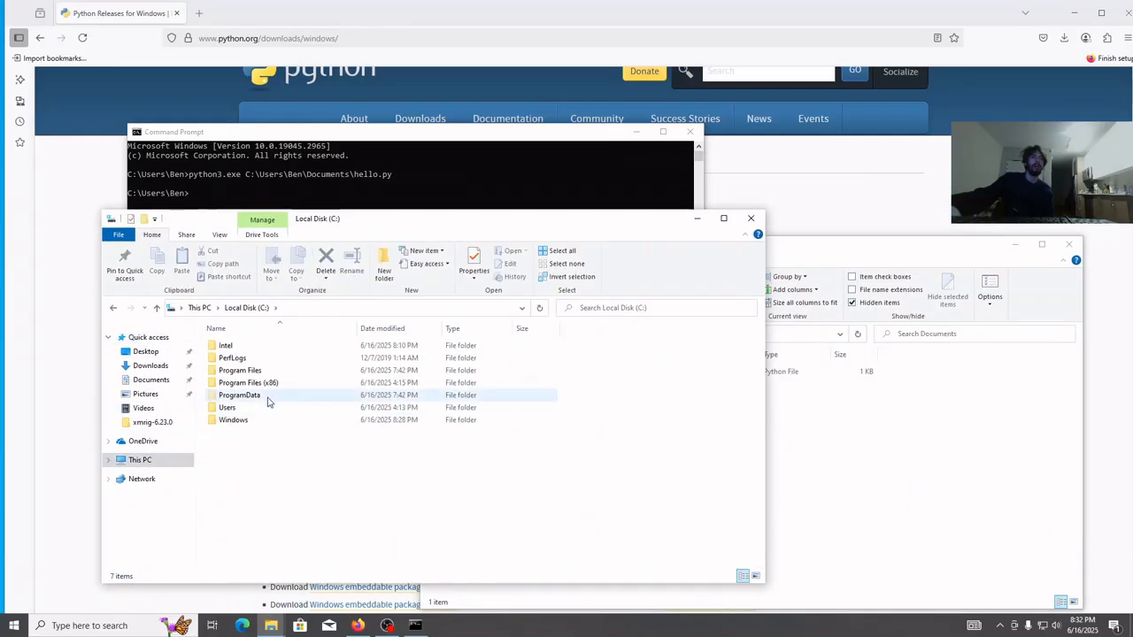
double_click(249, 407)
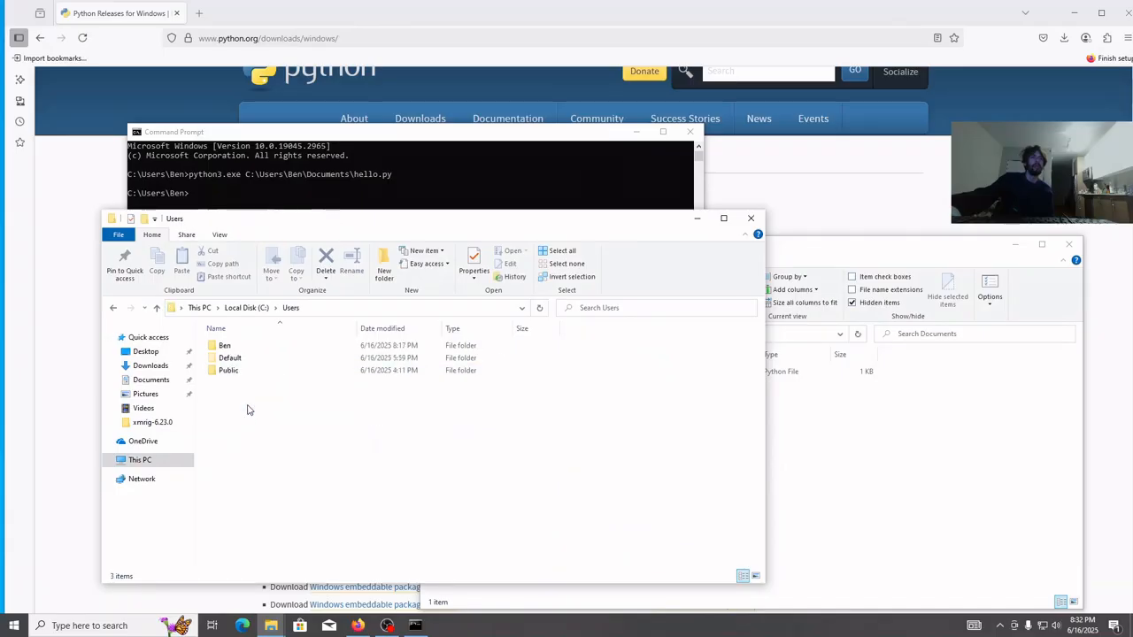
double_click(235, 346)
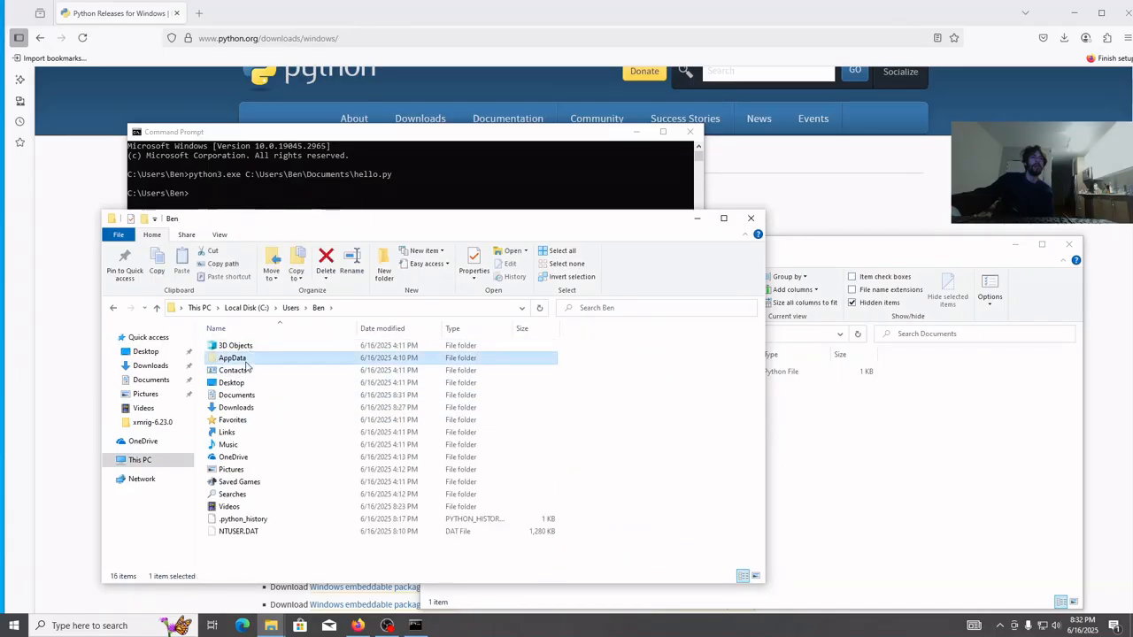
double_click(232, 358)
double_click(232, 345)
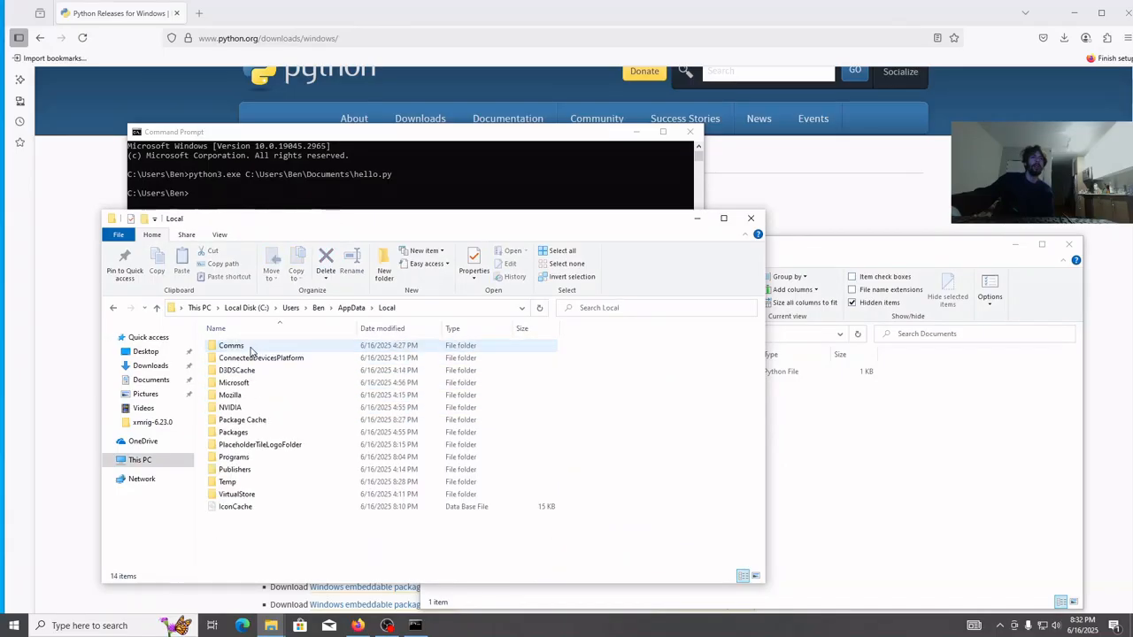
double_click(249, 457)
double_click(247, 350)
double_click(248, 352)
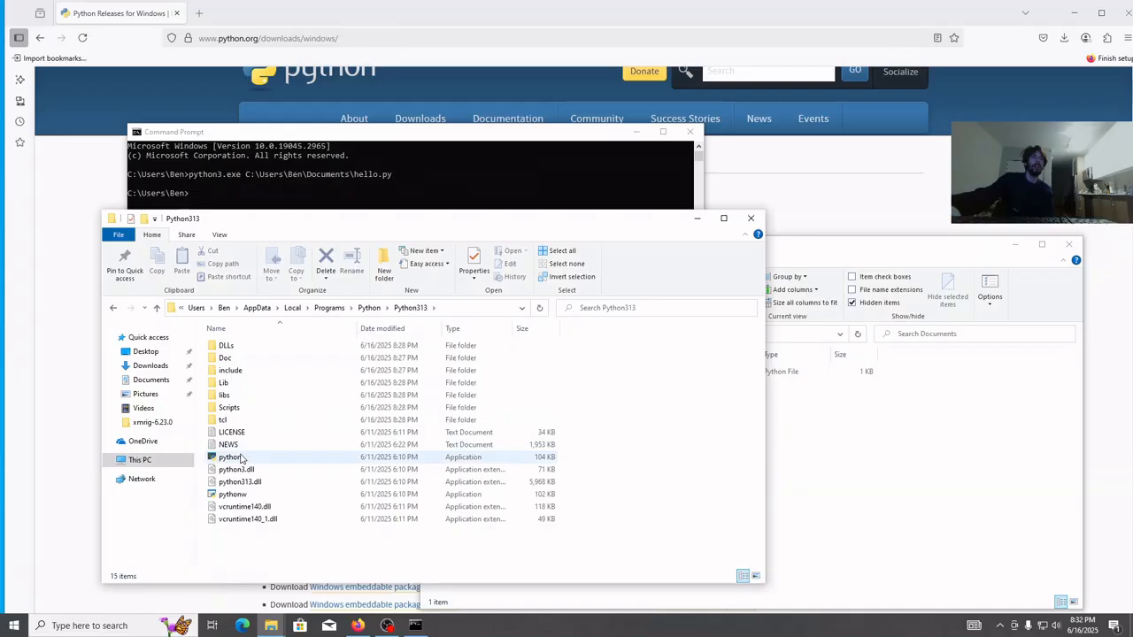
Step: Insert the full path of python.exe from the Python313 folder into the Command Prompt line
click(241, 457)
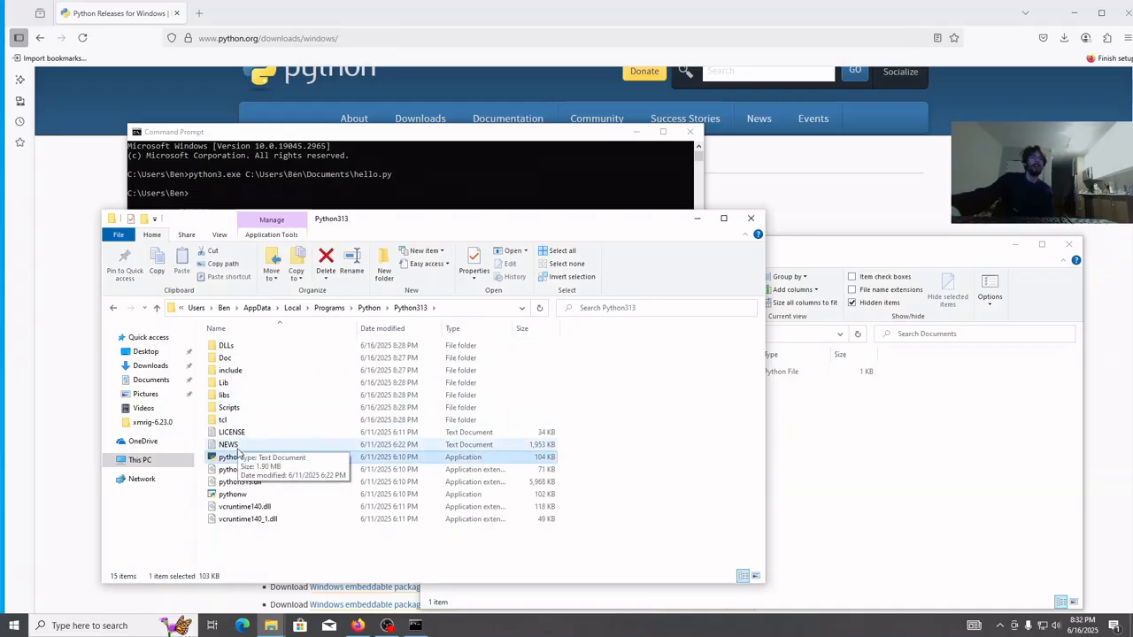
drag(238, 453, 270, 206)
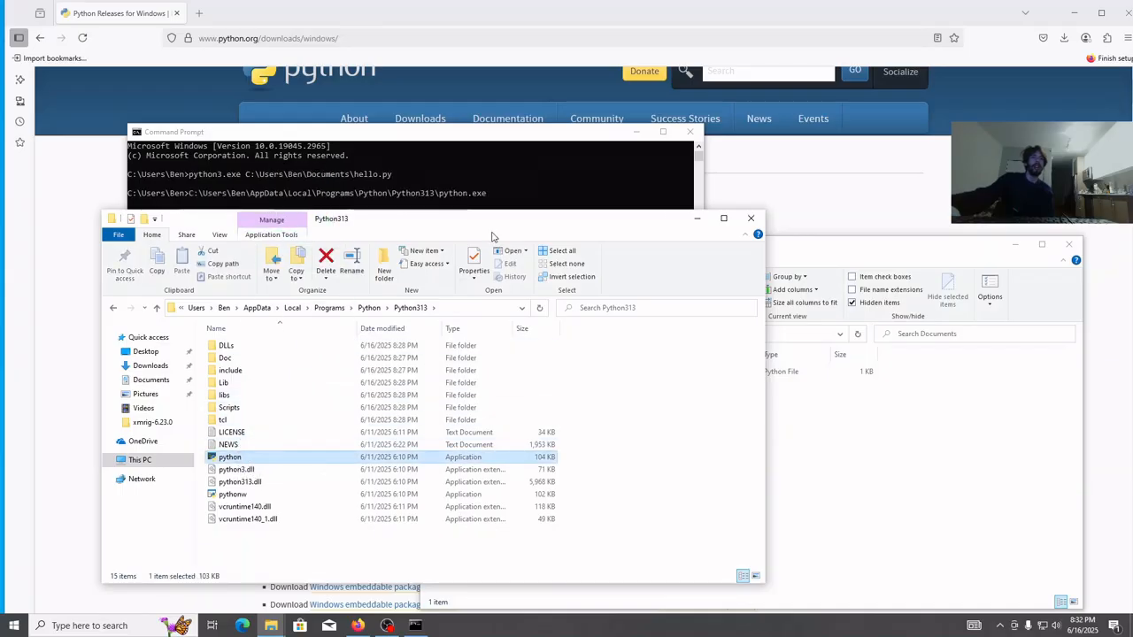
click(460, 141)
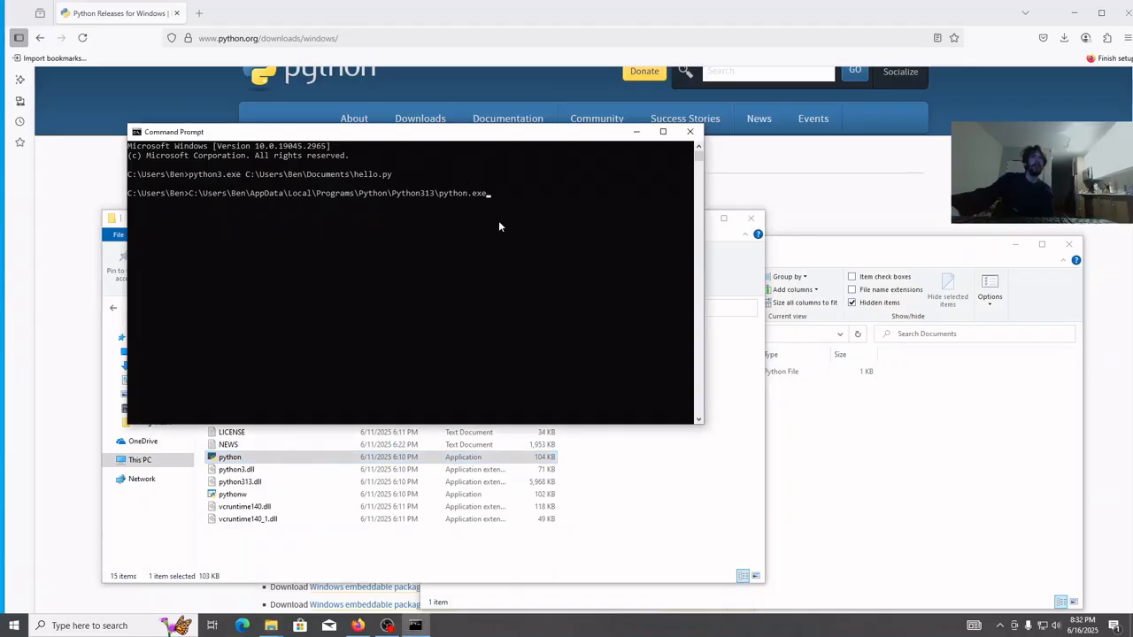
Step: Append the path of hello.py from the Documents folder to the python.exe command and run it
click(807, 452)
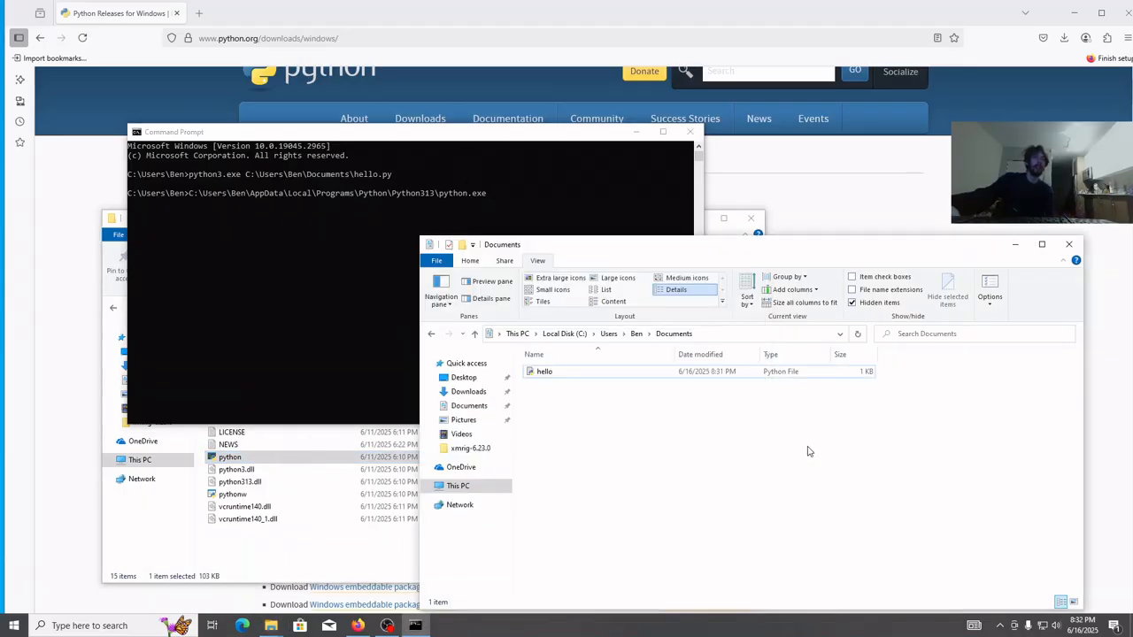
click(549, 372)
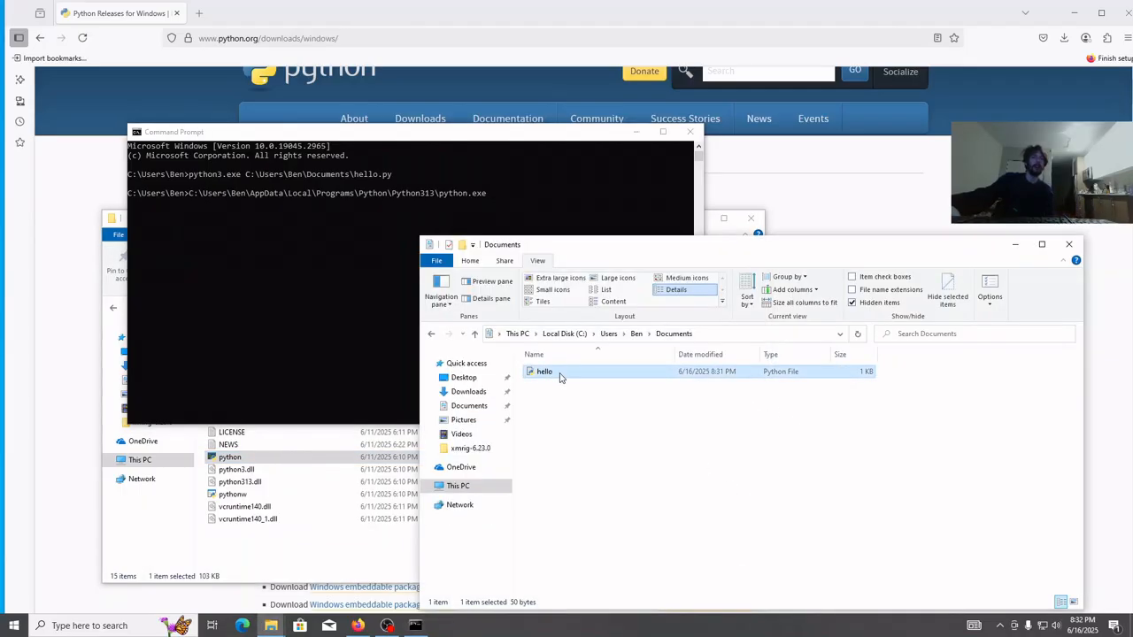
drag(559, 377, 559, 209)
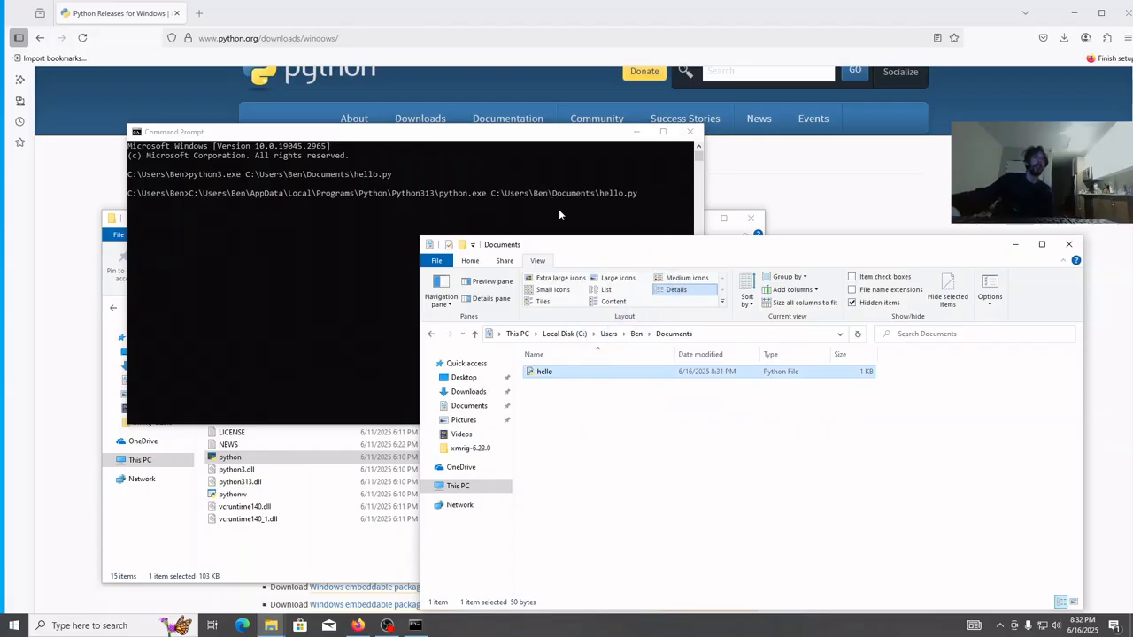
click(644, 206)
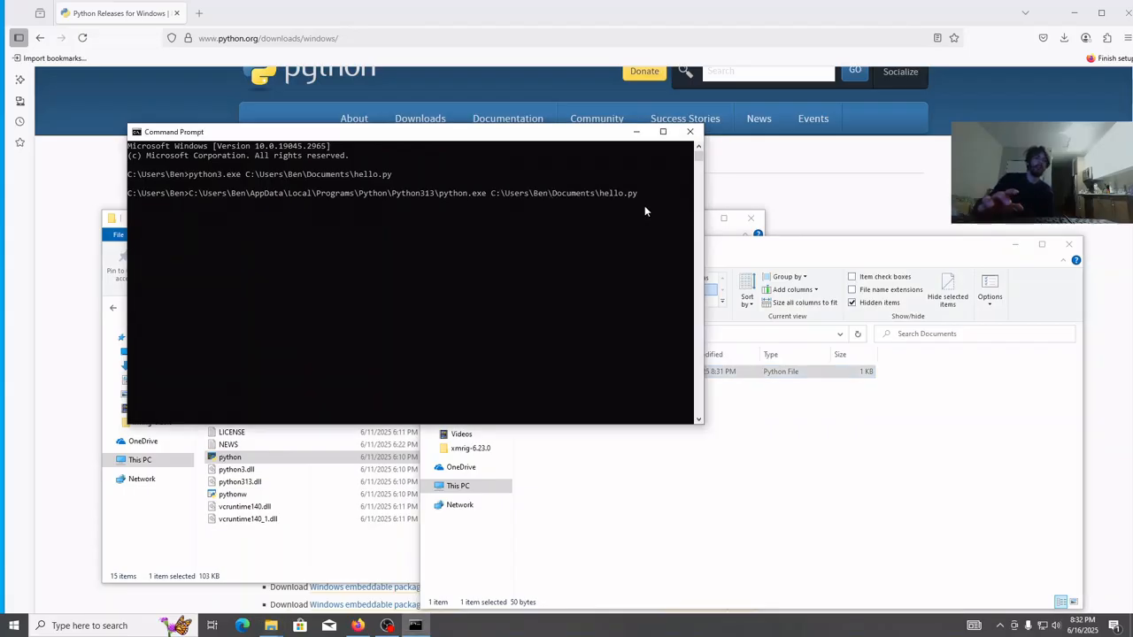
key(Return)
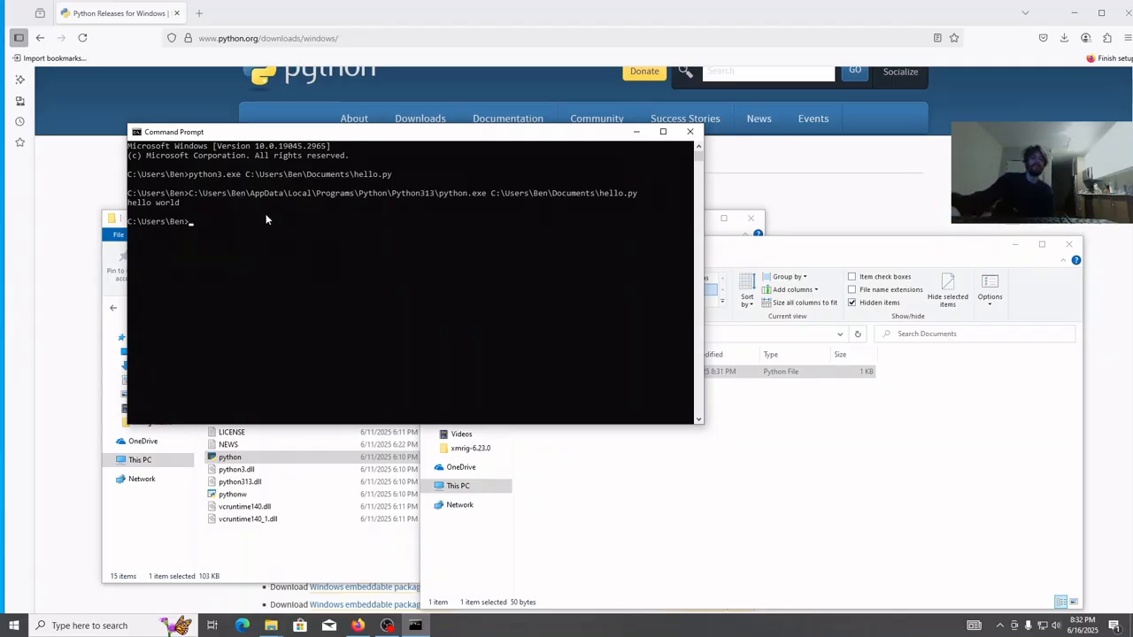
Step: Start the interactive Python interpreter with the python command and exit it again
text(pyt)
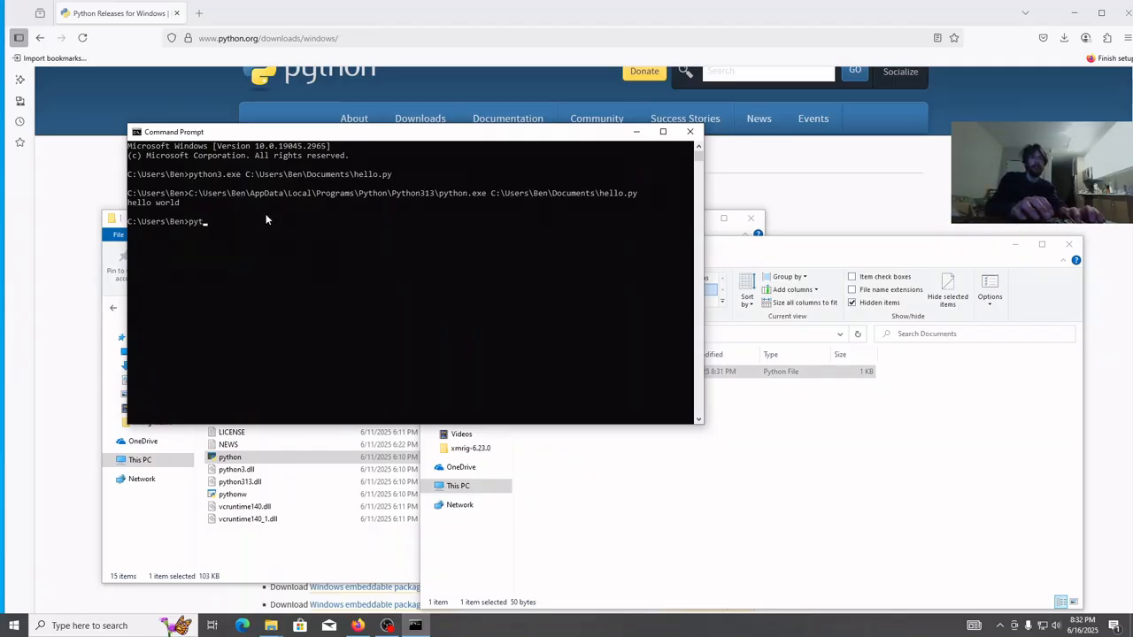
text(hon)
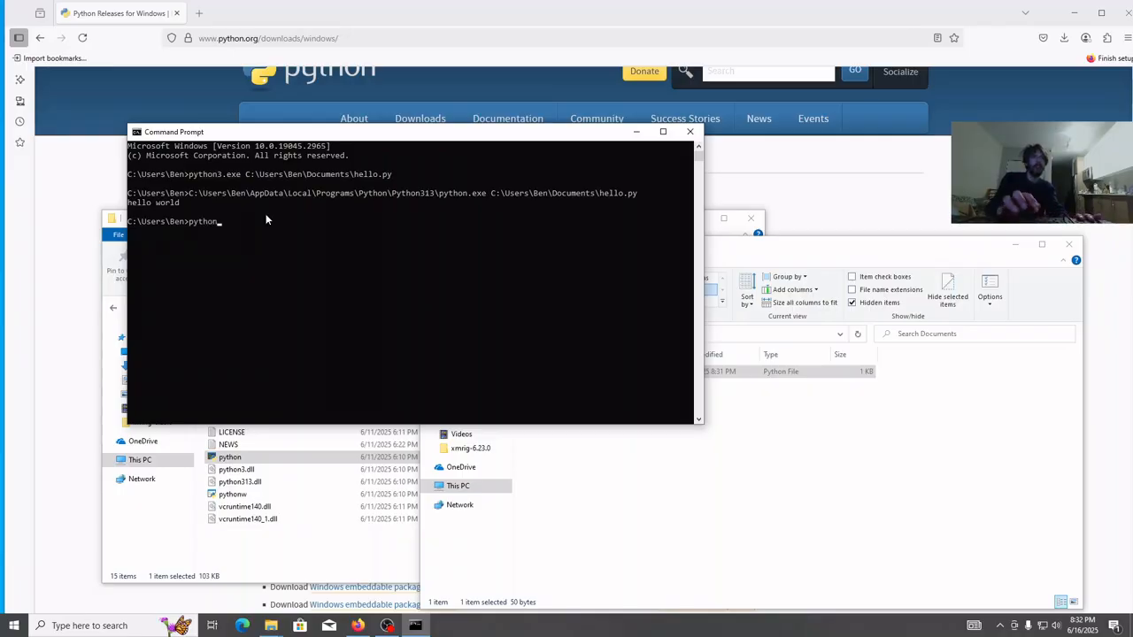
key(Return)
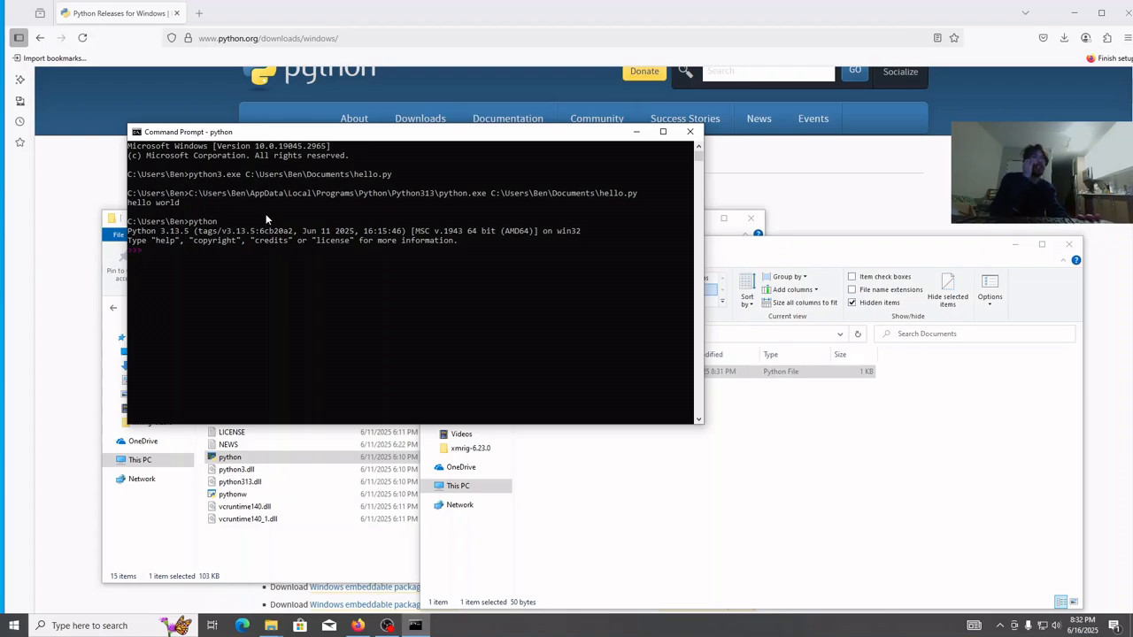
text(exit)
key(Return)
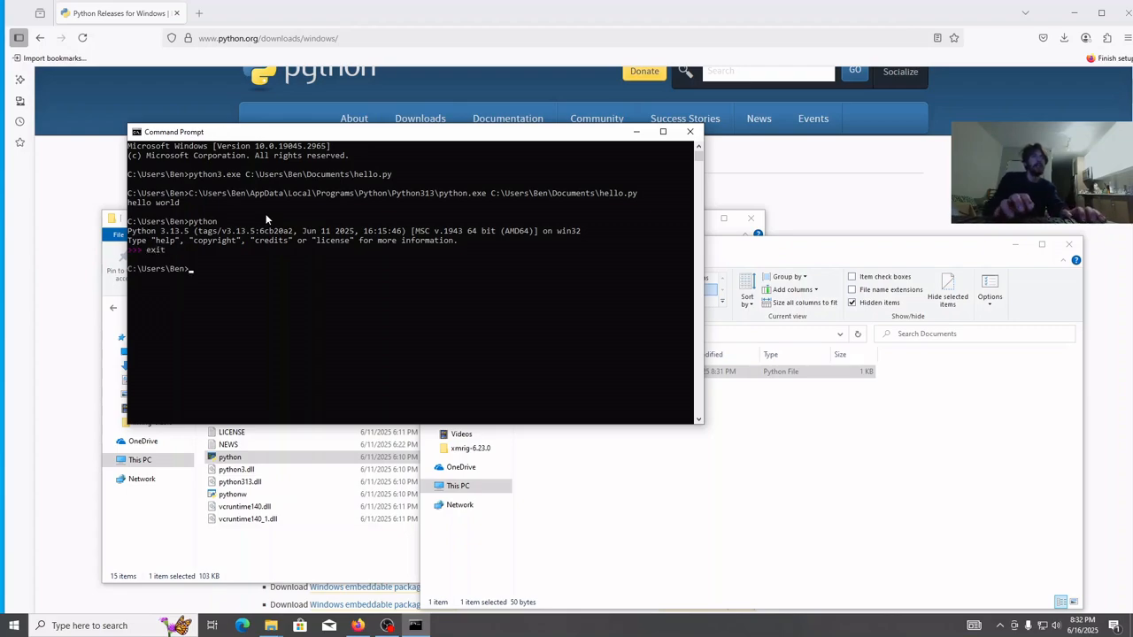
Step: Recall the earlier hello.py command, replace the full python.exe path with python, and run it
key(Up)
key(Up)
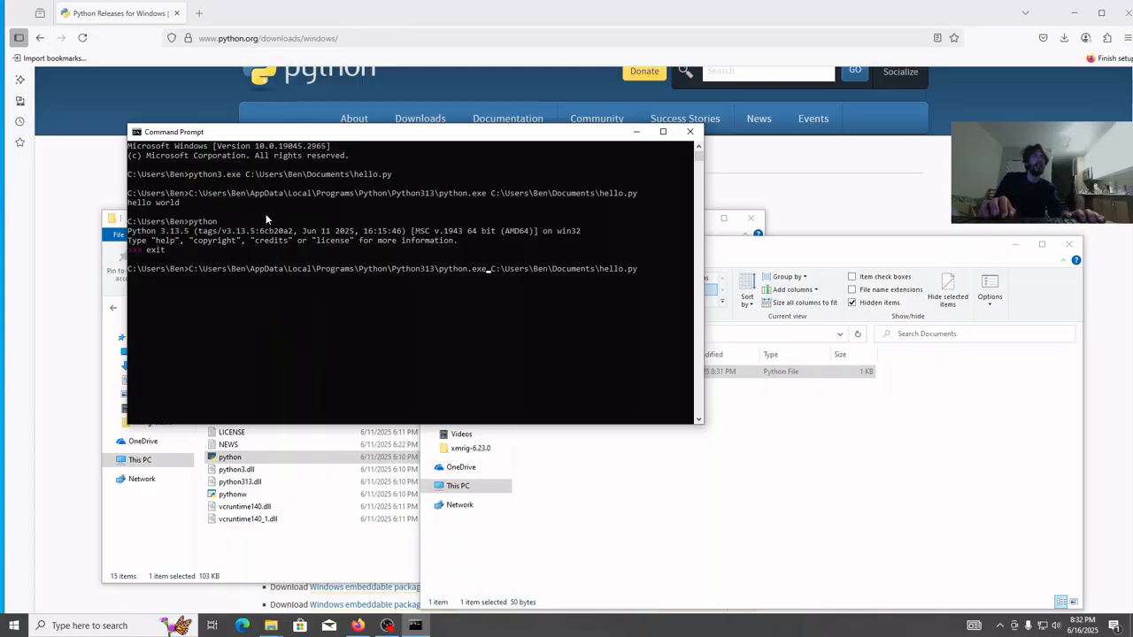
key(BackSpace)
key(BackSpace)
key(BackSpace)
key(BackSpace)
key(BackSpace)
key(BackSpace)
key(BackSpace)
key(BackSpace)
key(BackSpace)
key(BackSpace)
key(BackSpace)
key(BackSpace)
key(BackSpace)
key(BackSpace)
key(BackSpace)
key(BackSpace)
key(BackSpace)
key(BackSpace)
key(BackSpace)
key(BackSpace)
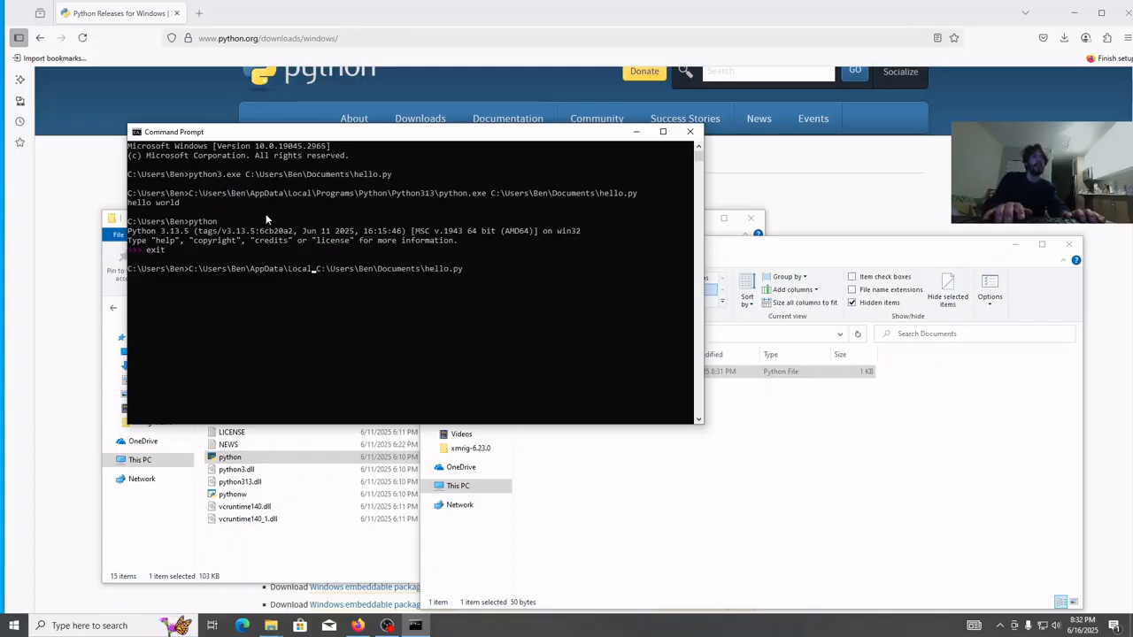
key(BackSpace)
key(BackSpace)
key(BackSpace)
key(BackSpace)
key(BackSpace)
key(BackSpace)
key(BackSpace)
key(BackSpace)
key(BackSpace)
key(BackSpace)
key(BackSpace)
key(BackSpace)
key(BackSpace)
key(BackSpace)
key(BackSpace)
key(BackSpace)
key(BackSpace)
key(BackSpace)
key(BackSpace)
key(BackSpace)
text(python)
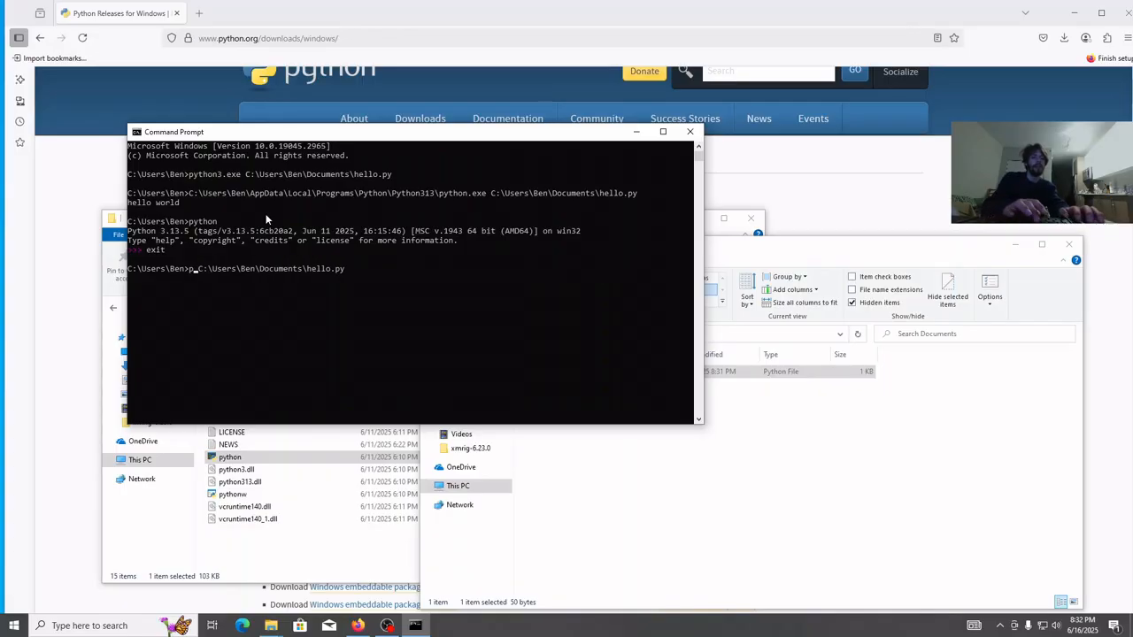
key(Return)
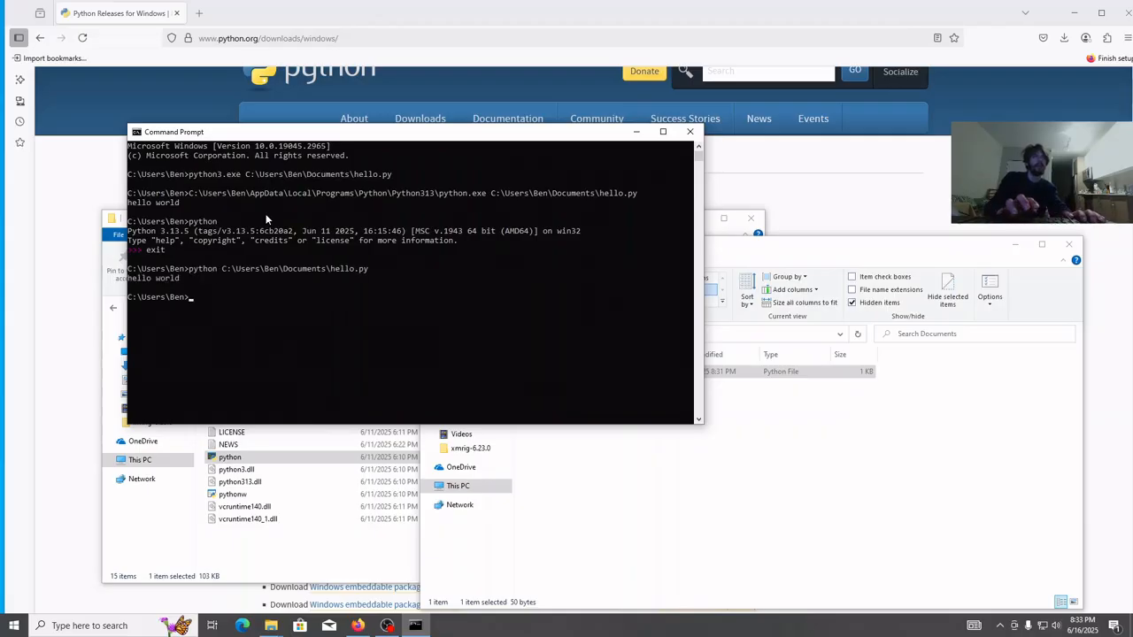
Step: Bring the Python313 folder window to the front and minimize it
drag(129, 174, 237, 175)
click(235, 174)
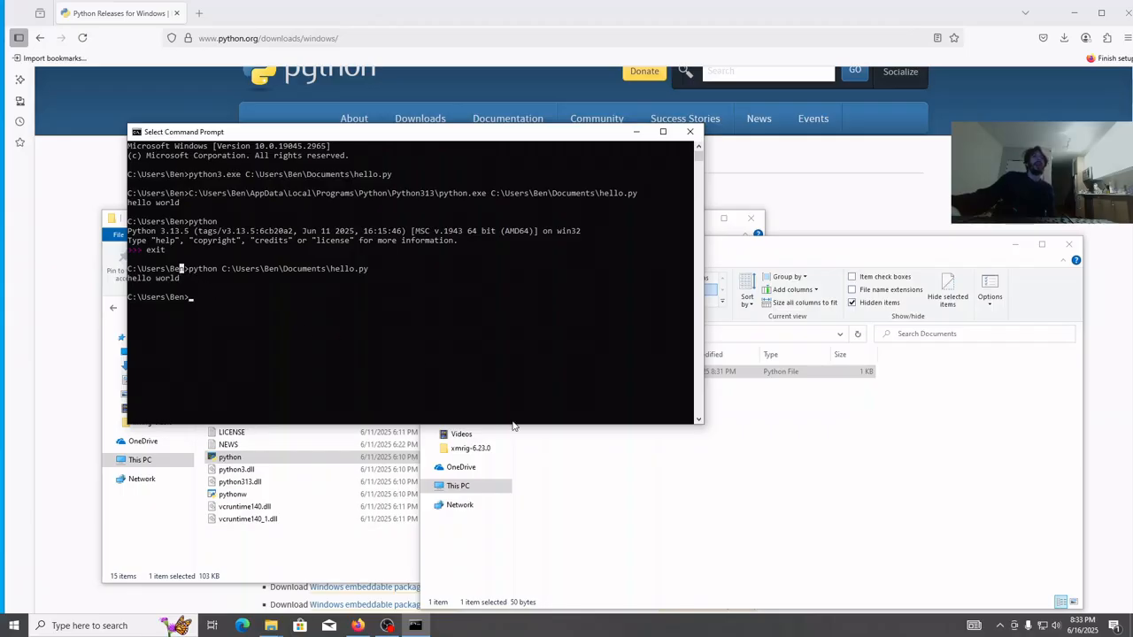
click(588, 509)
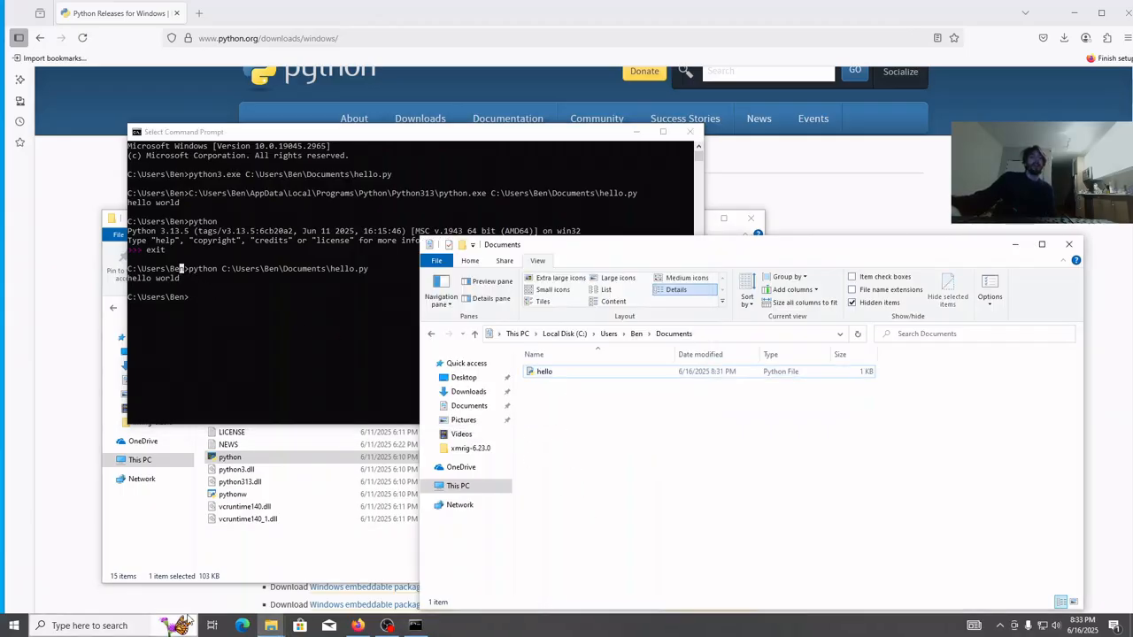
click(271, 625)
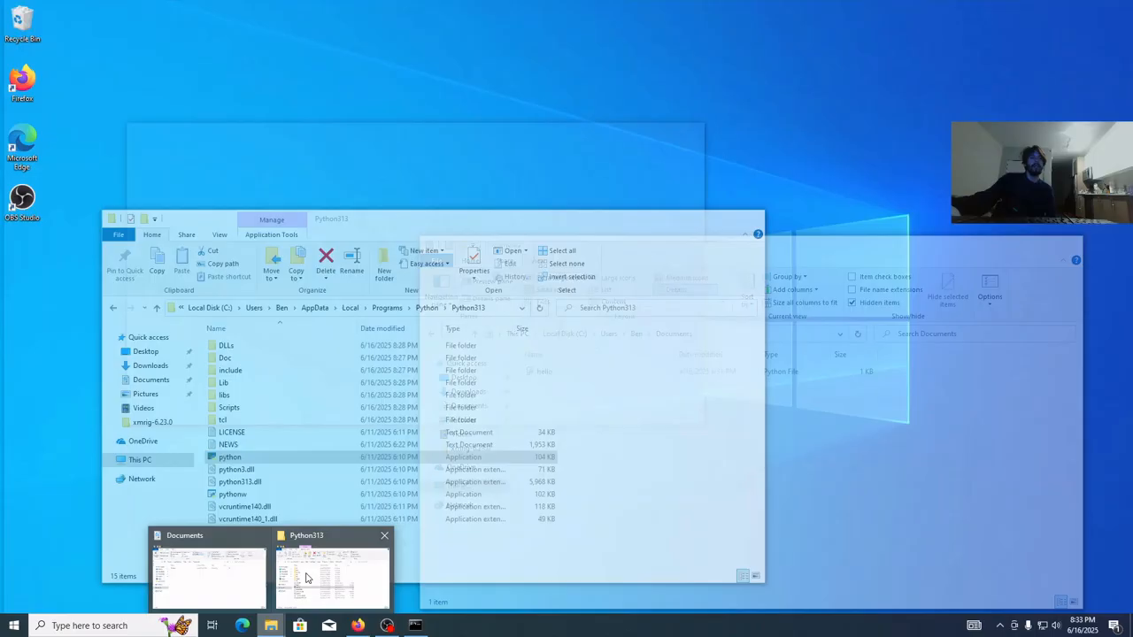
click(330, 577)
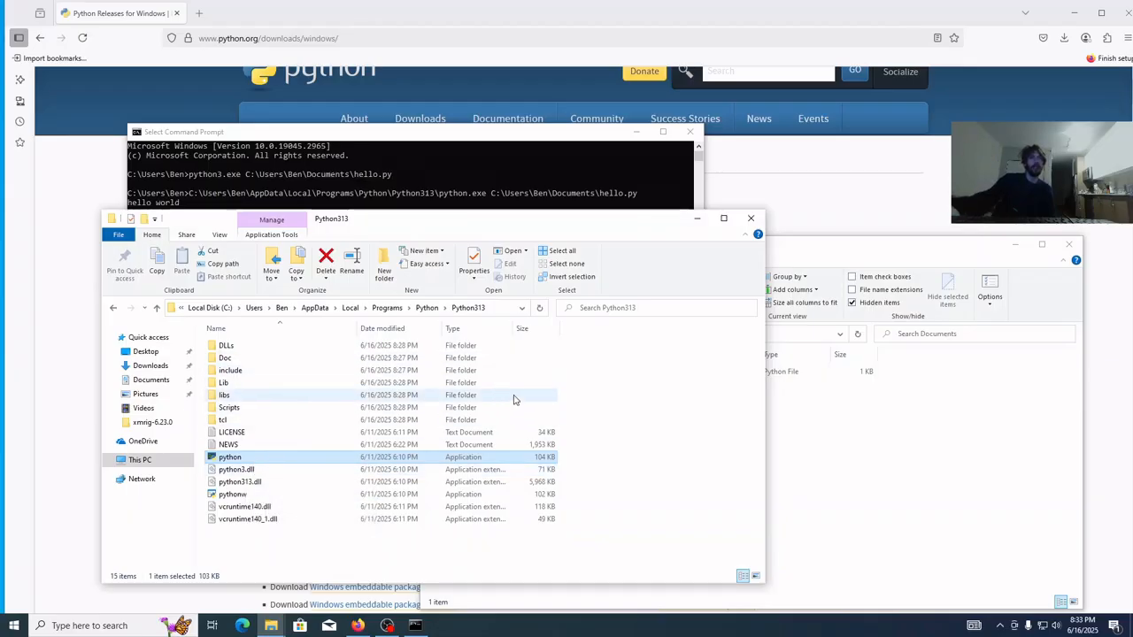
click(697, 218)
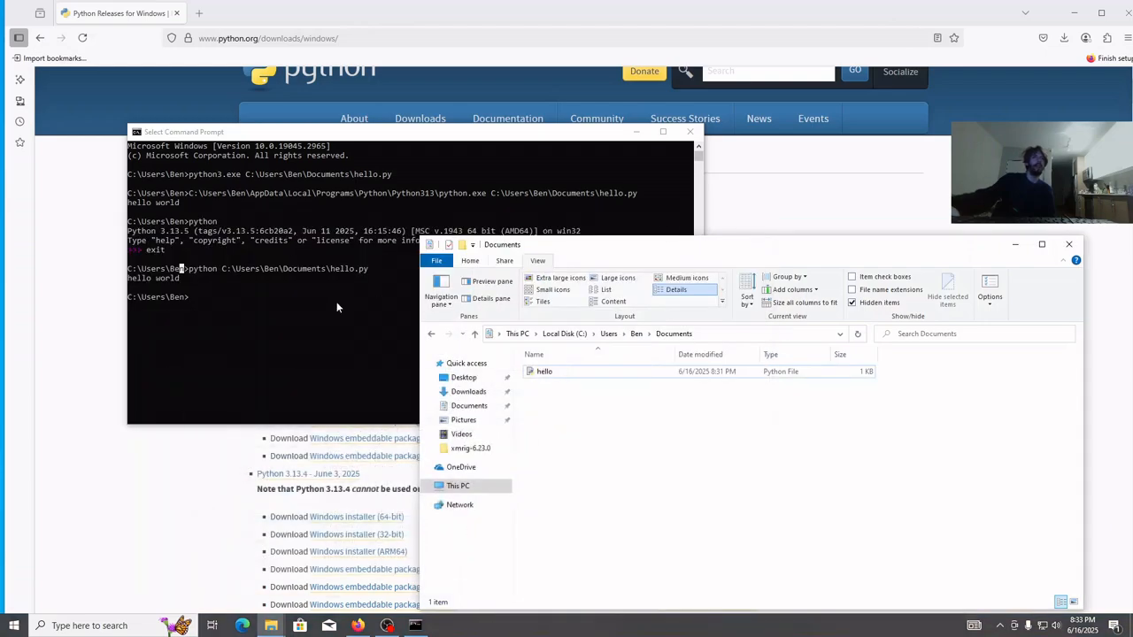
click(262, 344)
click(748, 425)
click(551, 371)
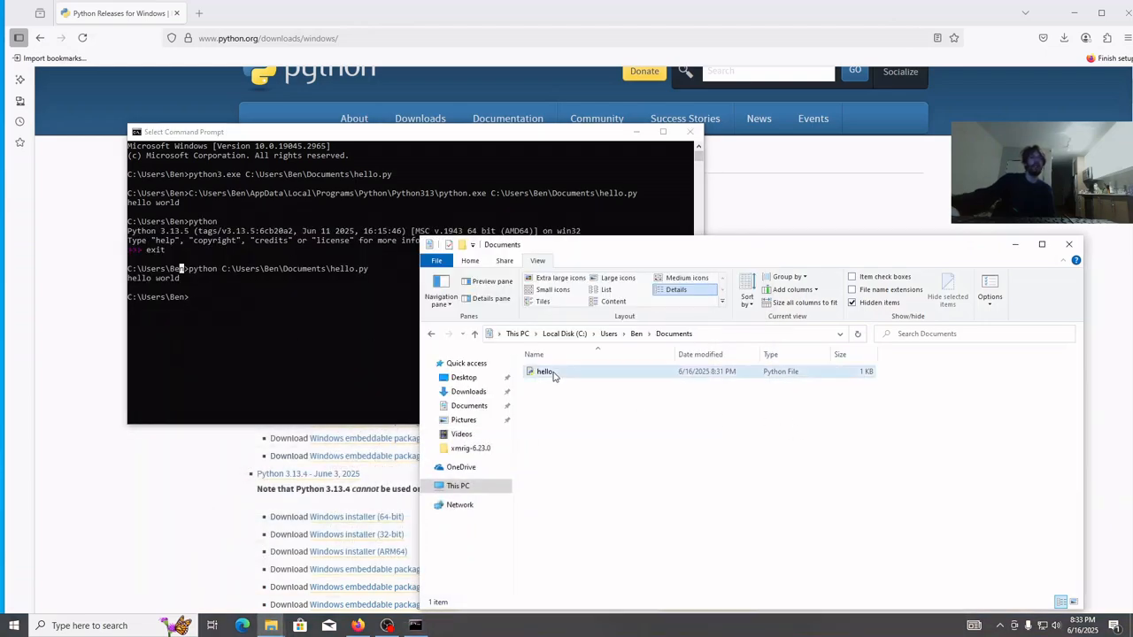
click(269, 307)
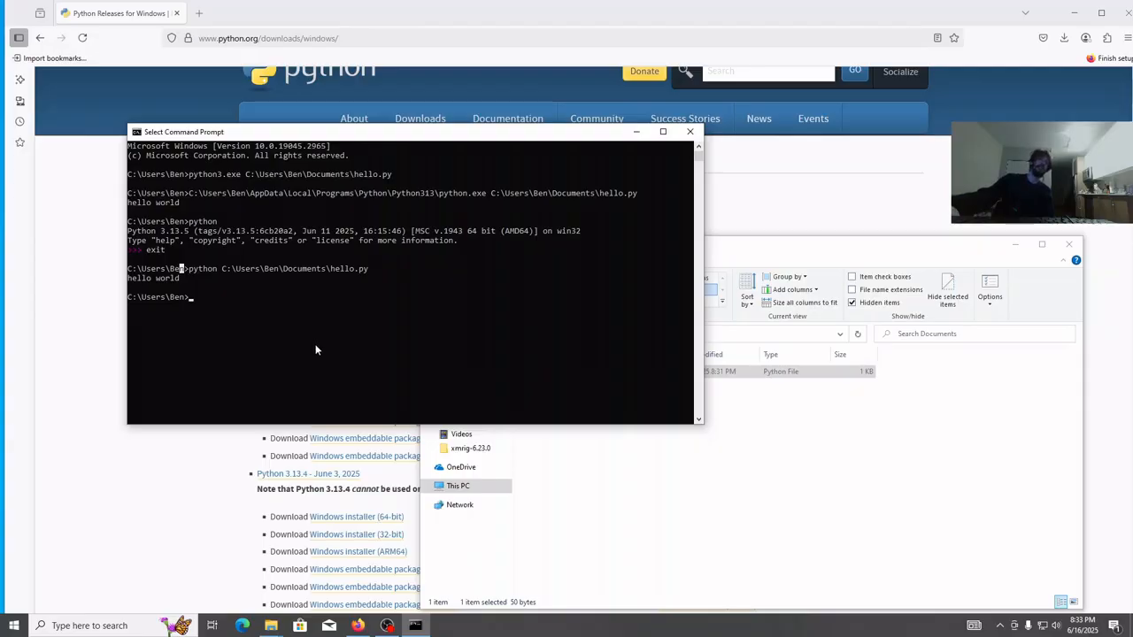
Step: Open the hello file from the Documents folder with Notepad, without making Notepad the default for .py files
click(806, 419)
right_click(662, 379)
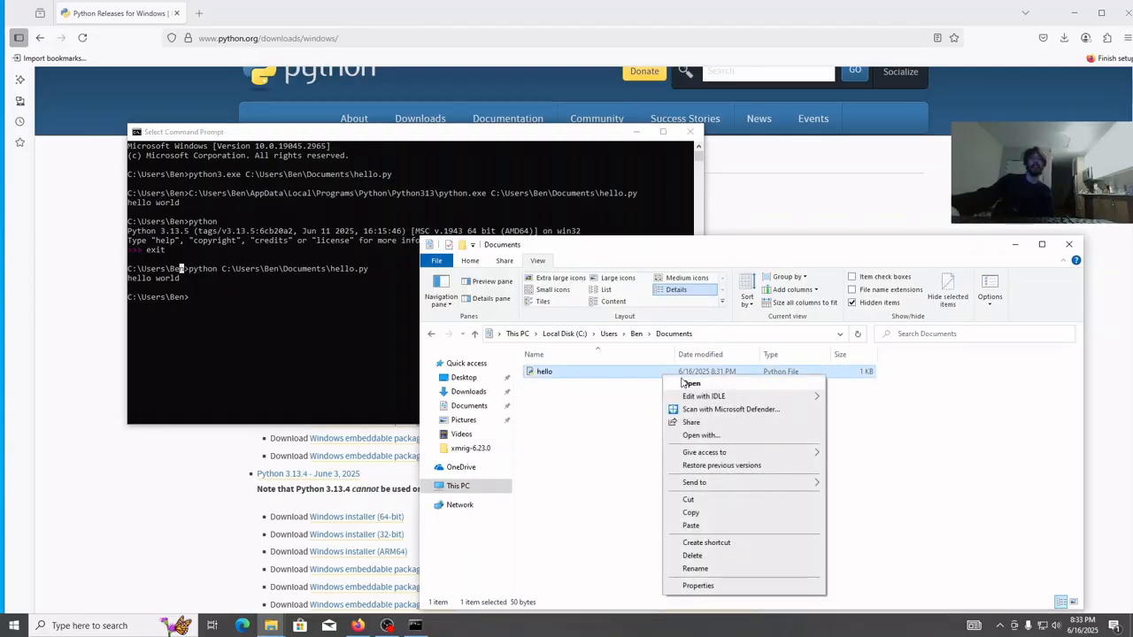
mouse_move(705, 400)
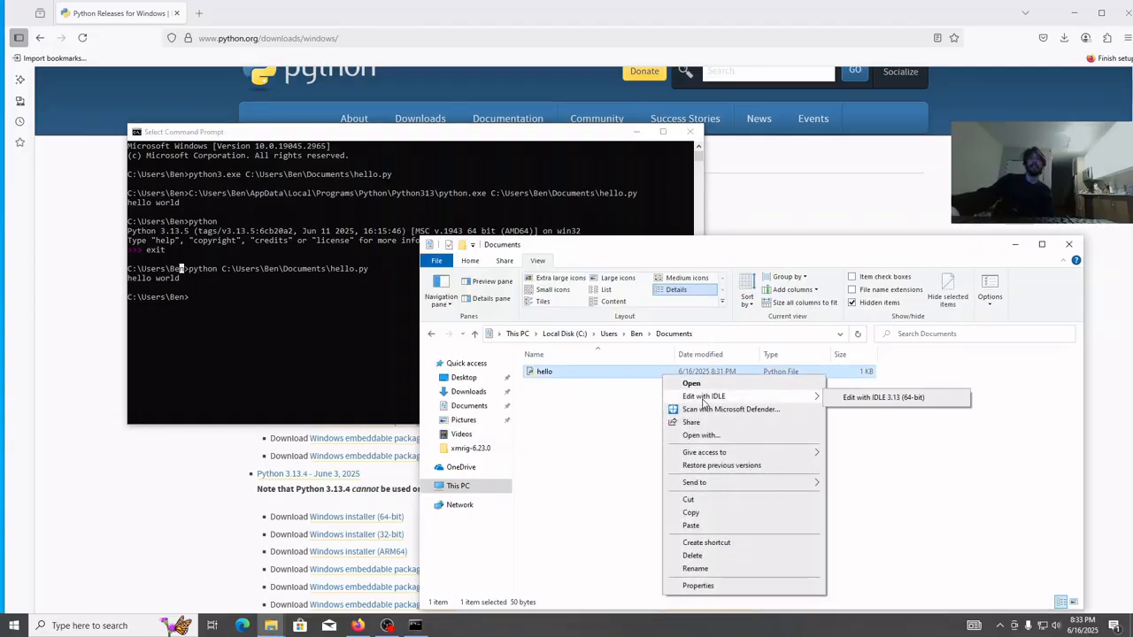
click(700, 436)
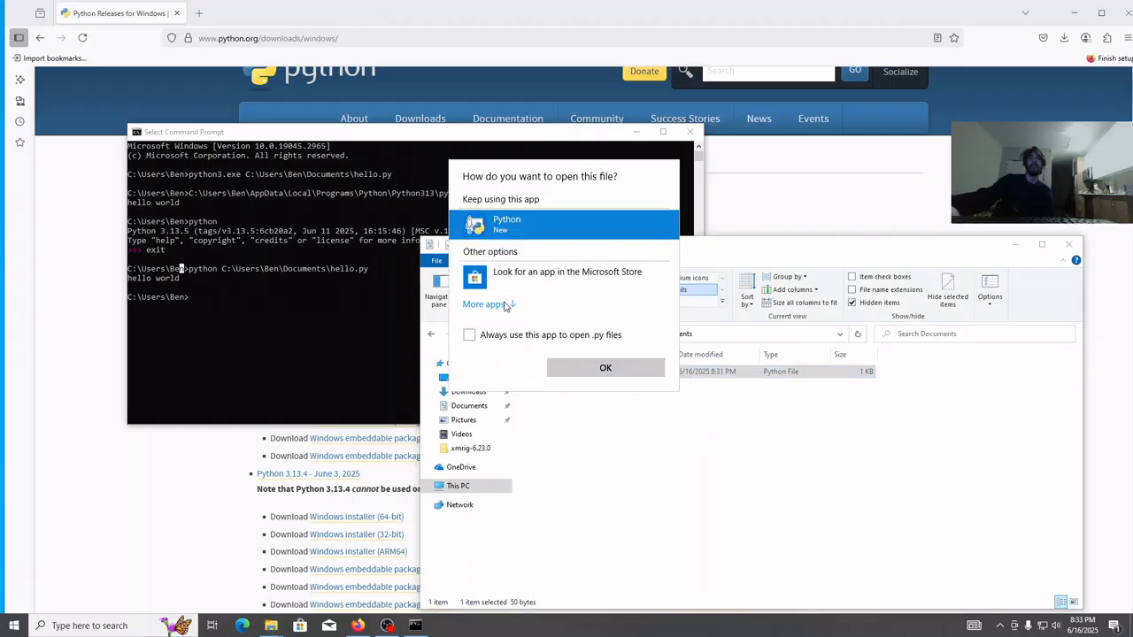
click(505, 304)
click(537, 364)
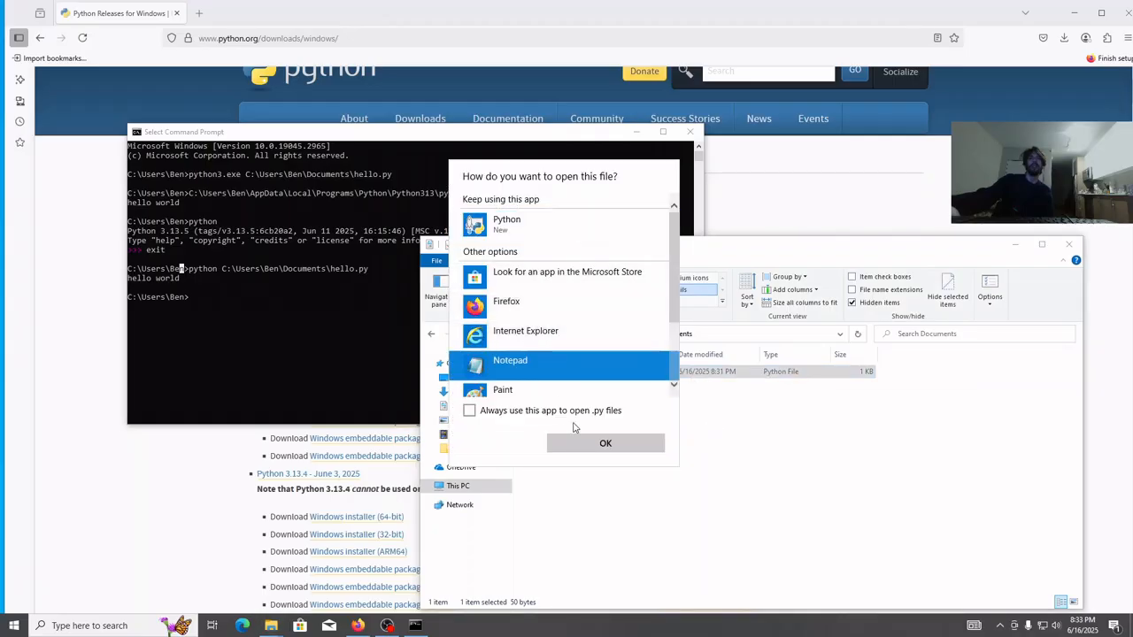
click(606, 442)
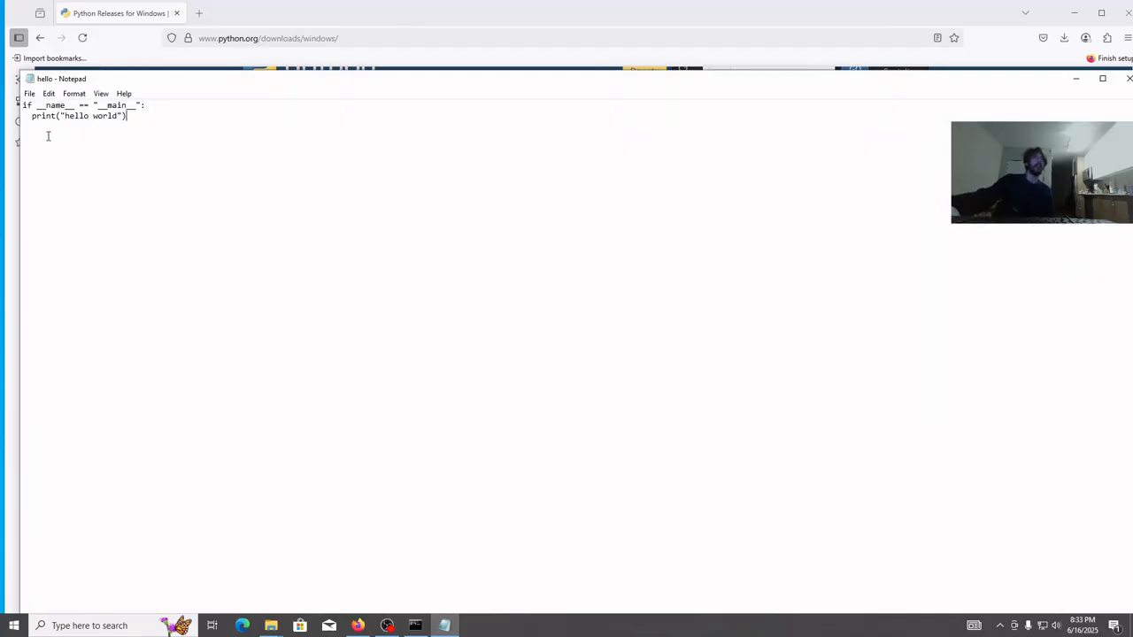
Step: Examine the __name__ == "__main__" condition and the indented print line in the hello script, and close Notepad
drag(25, 105, 146, 105)
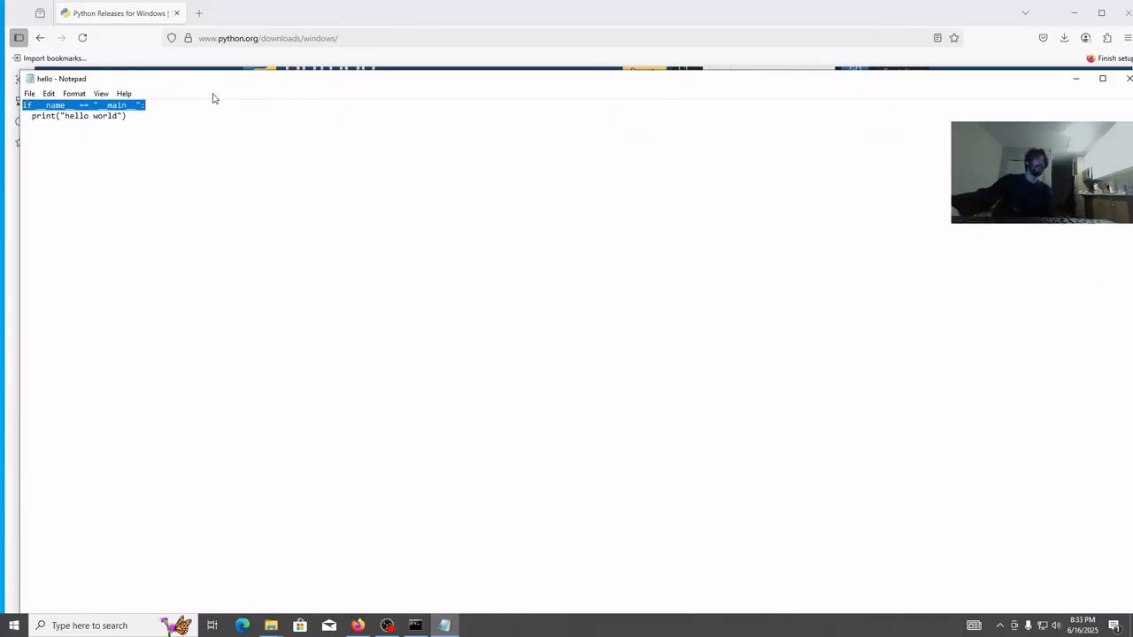
double_click(105, 108)
double_click(40, 107)
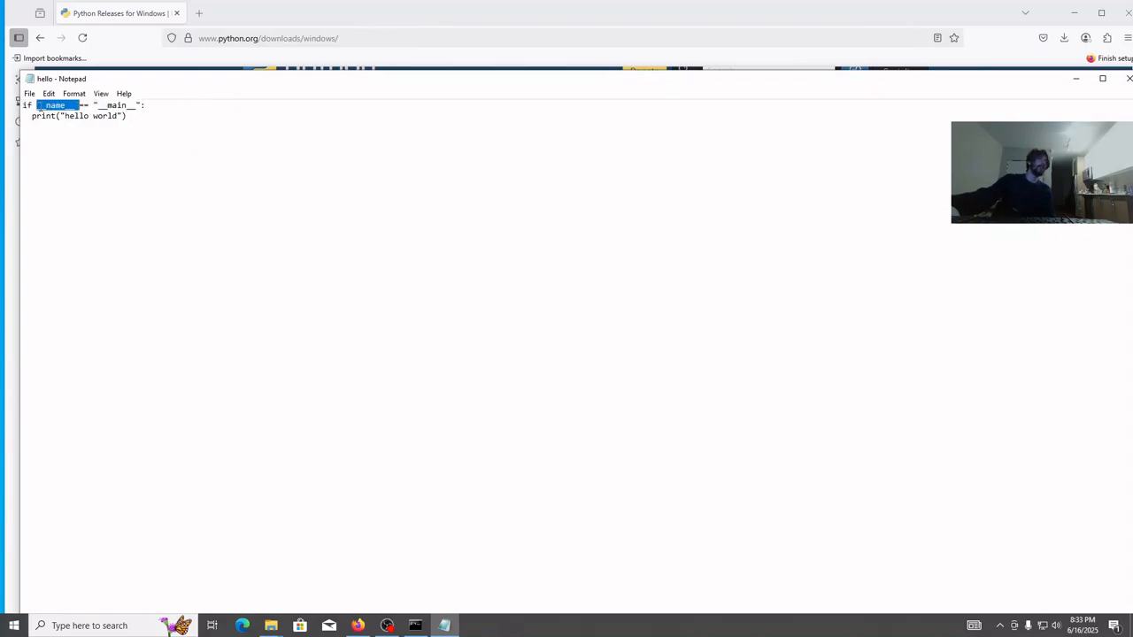
click(25, 106)
drag(31, 105, 143, 108)
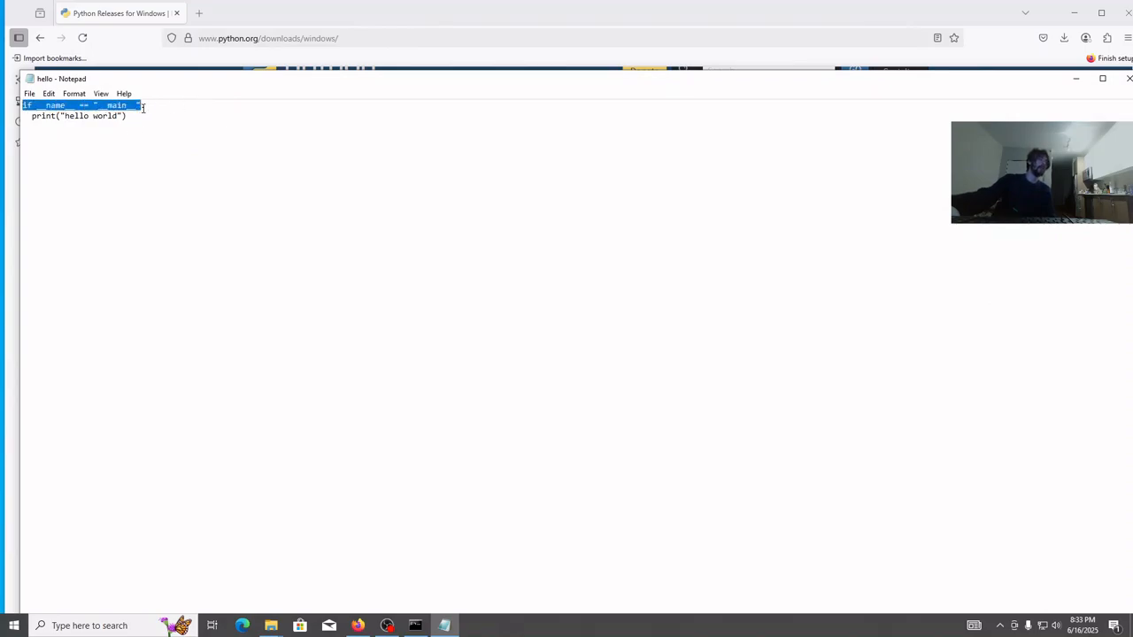
click(164, 118)
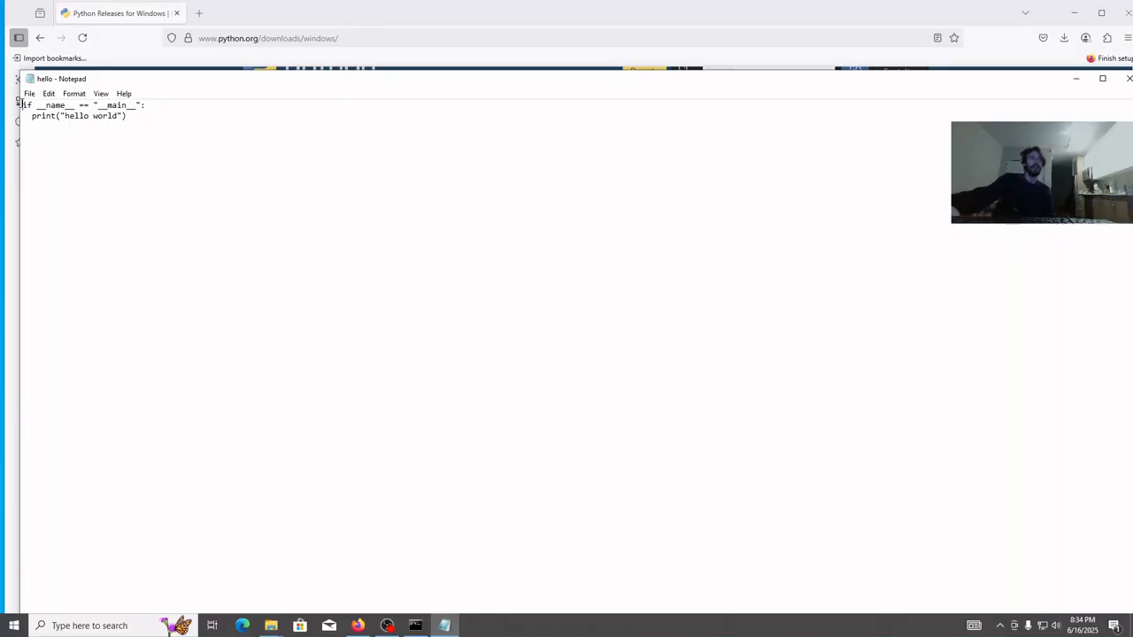
drag(21, 104, 137, 104)
double_click(122, 102)
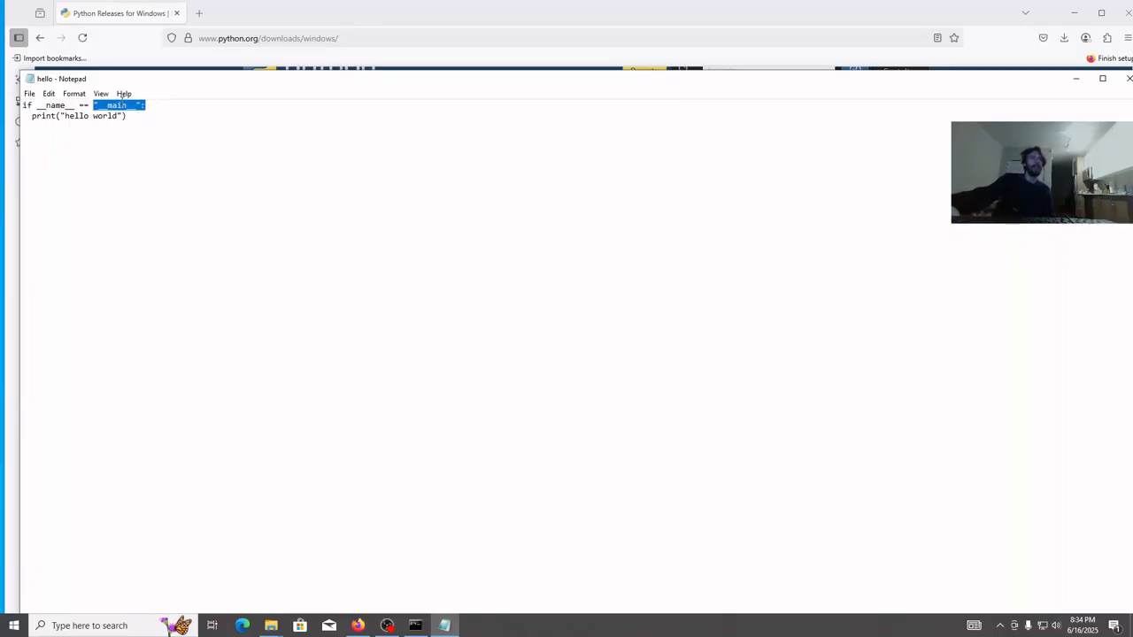
double_click(35, 112)
click(75, 117)
mouse_move(158, 105)
mouse_down()
mouse_move(19, 103)
mouse_move(161, 116)
mouse_up()
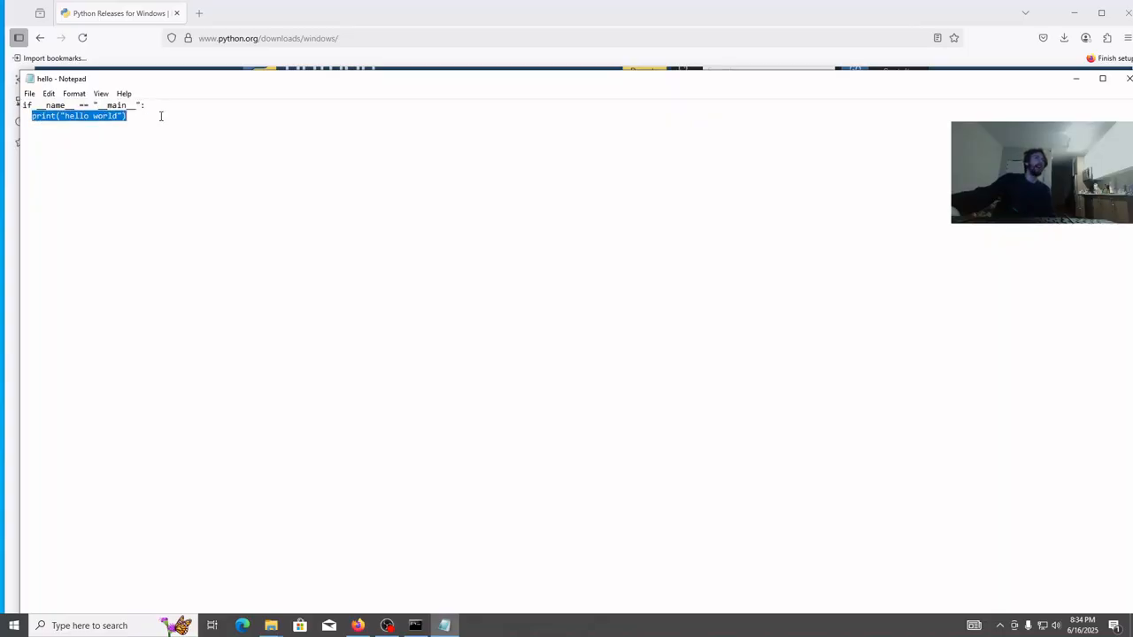
click(50, 122)
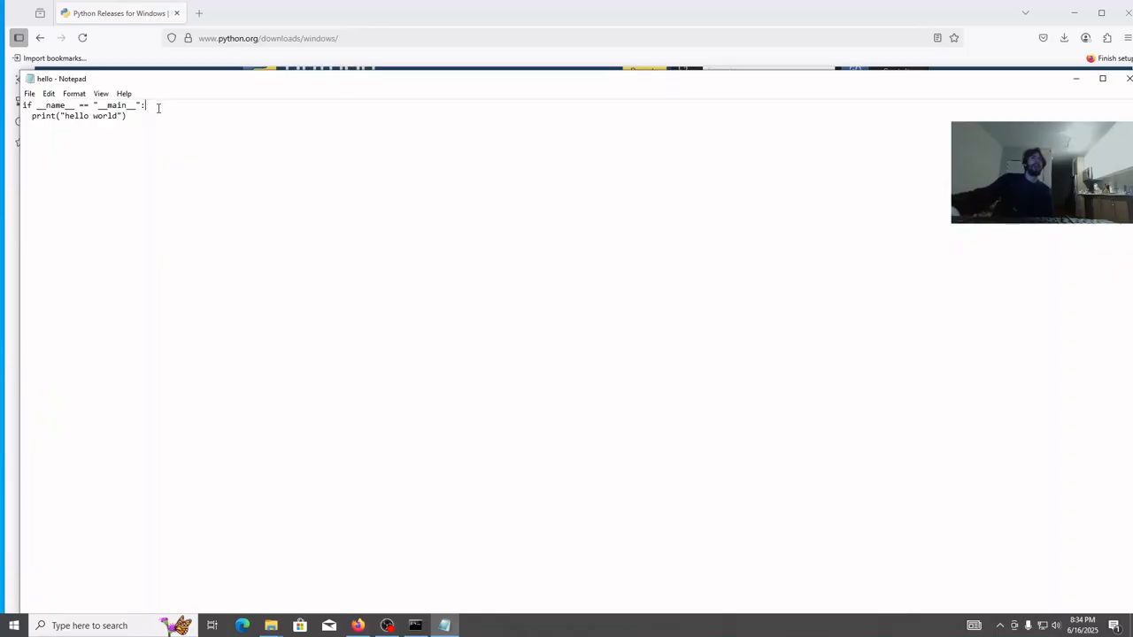
click(1128, 81)
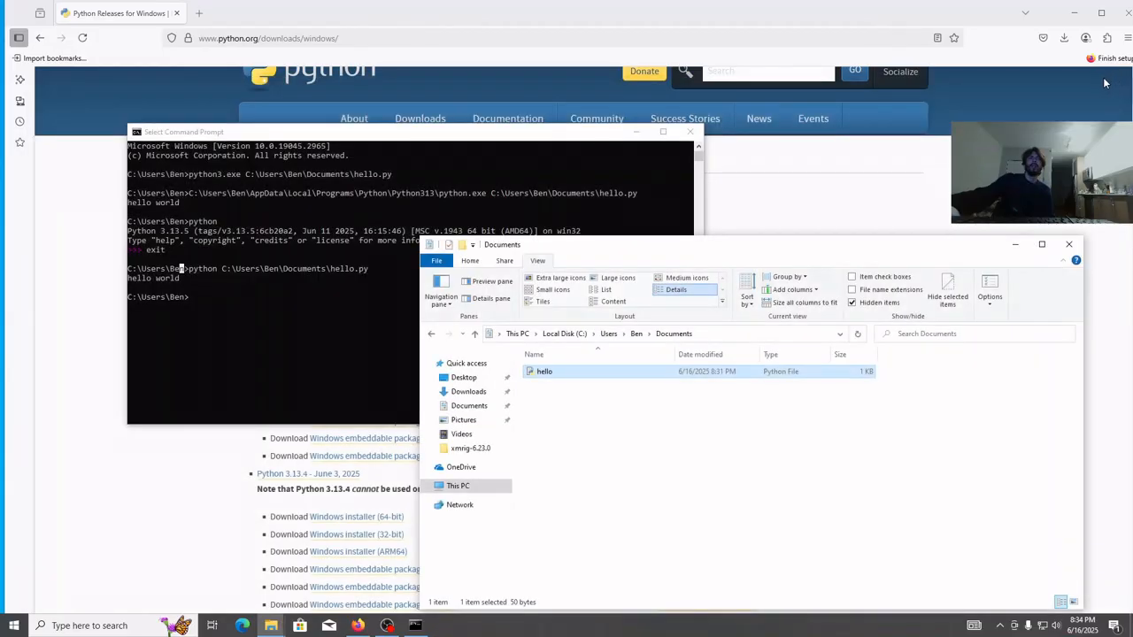
Step: Switch to Firefox with the Python Releases for Windows page and open a new browser tab
click(619, 428)
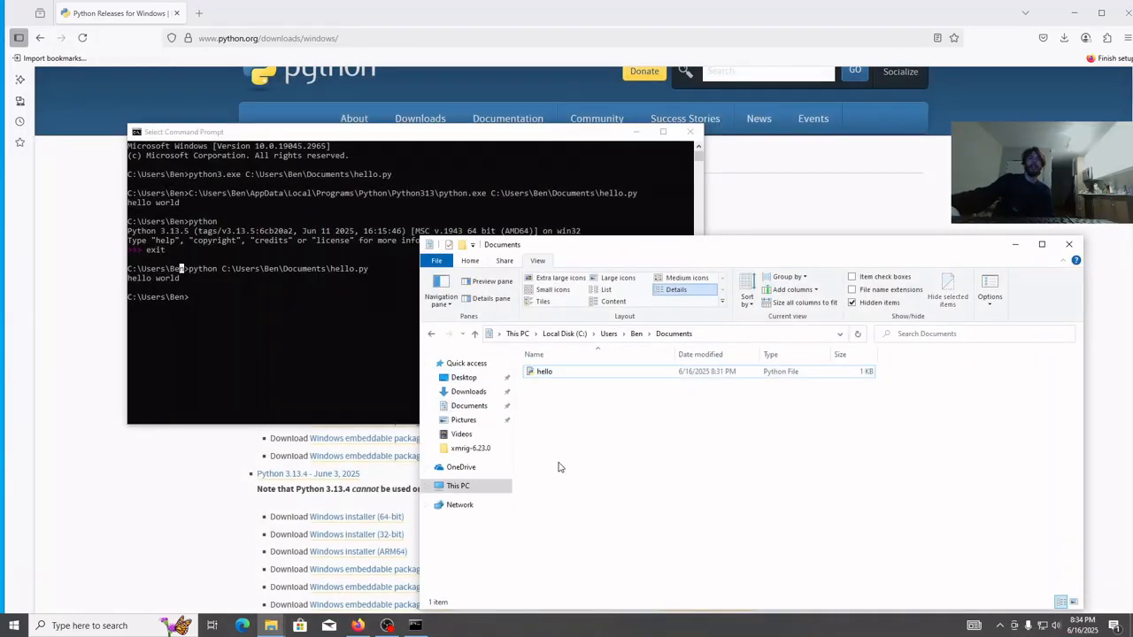
click(757, 229)
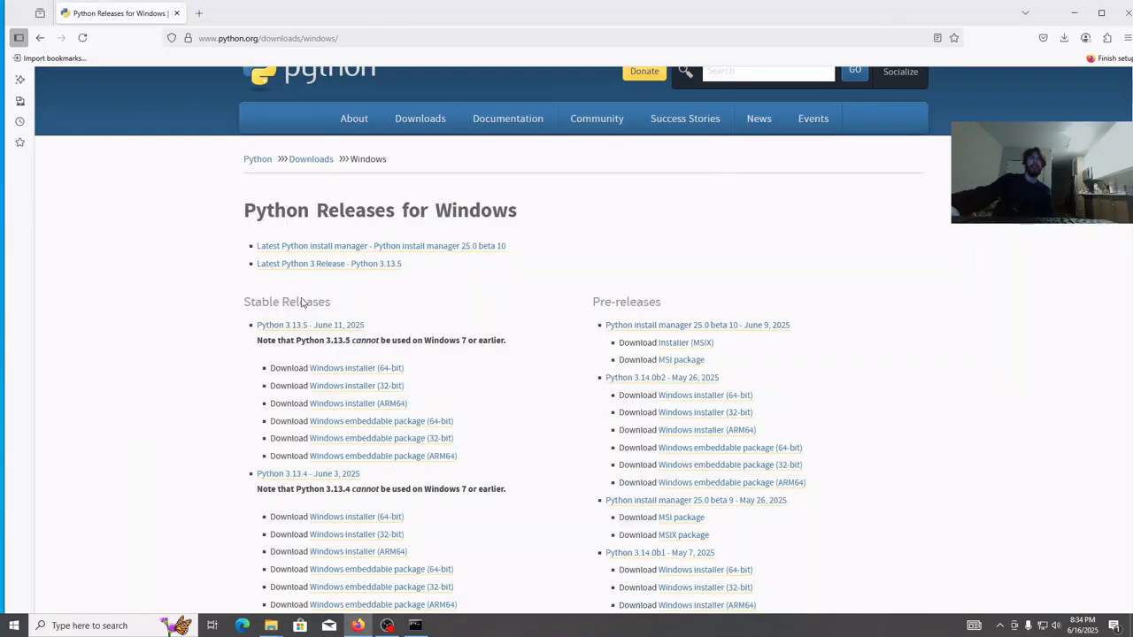
scroll(381, 325, up, 1)
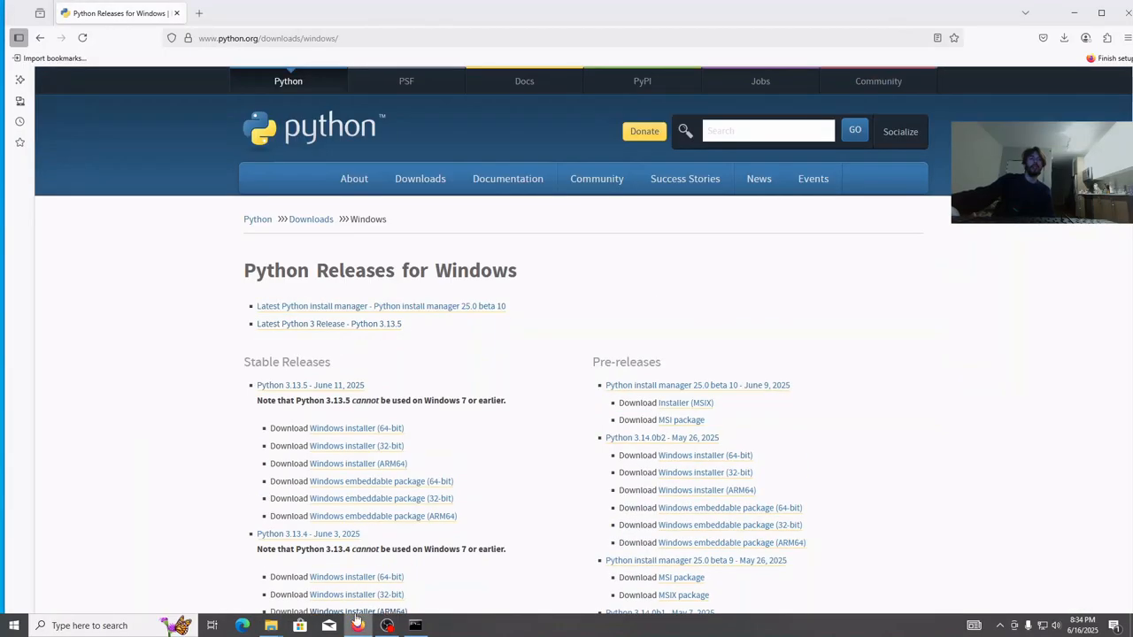
click(200, 13)
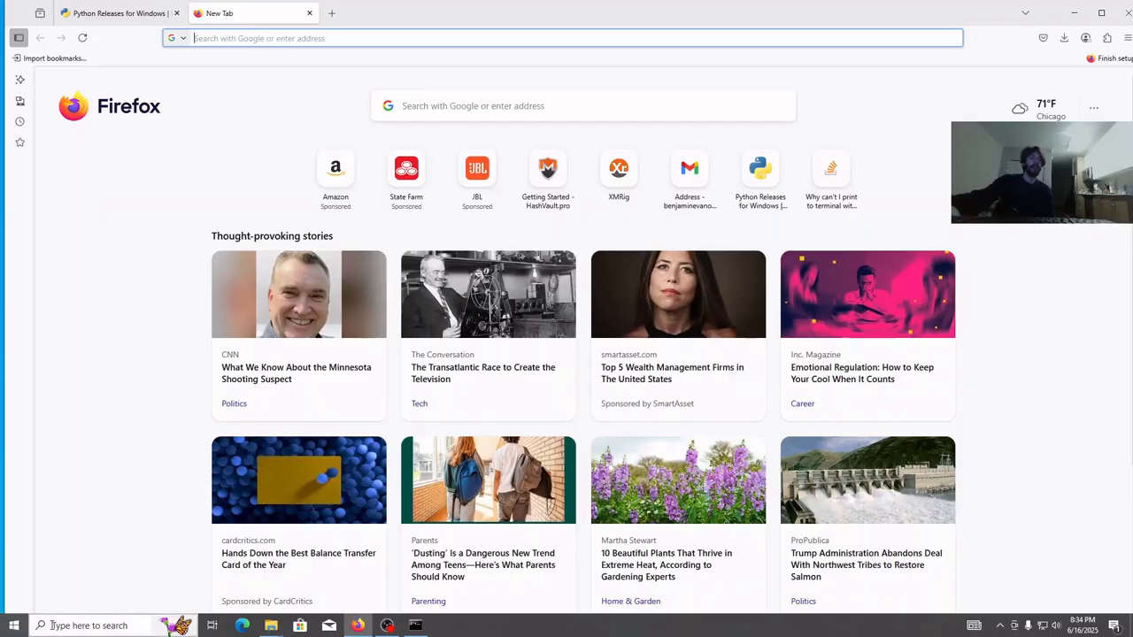
Step: Search Windows for idle and launch IDLE (Python 3.13 64-bit)
click(112, 626)
text(idle)
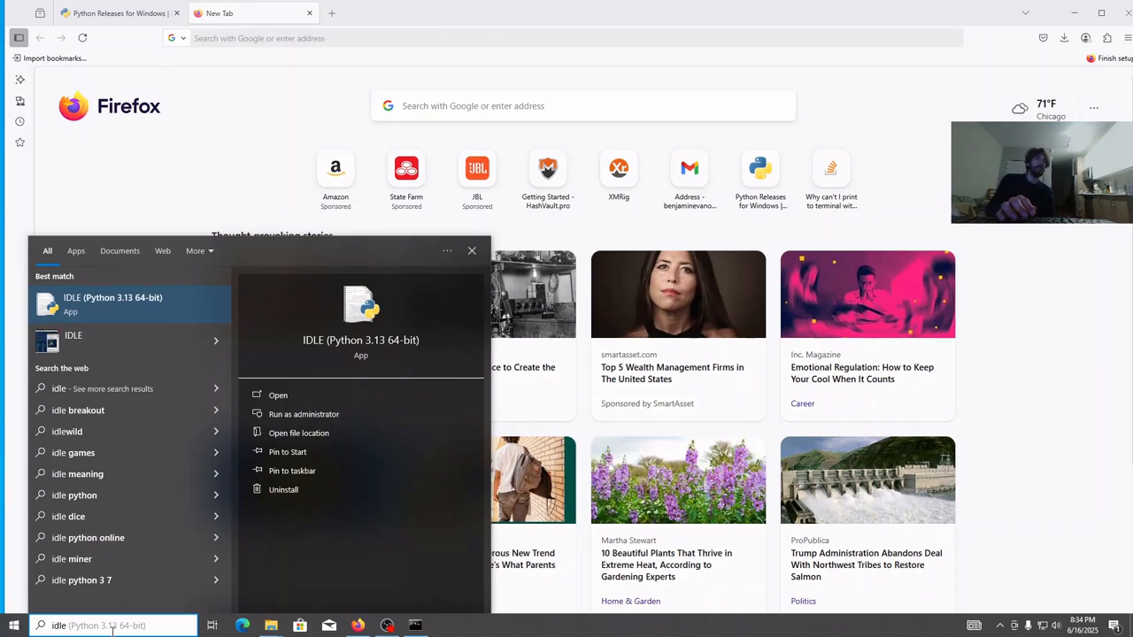
key(Return)
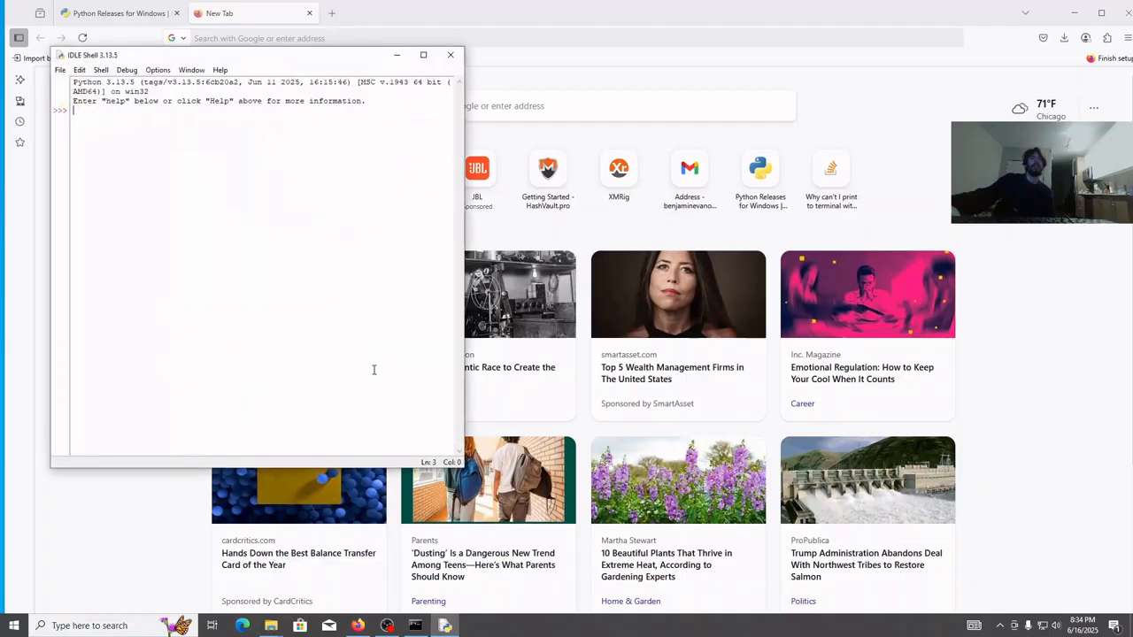
Step: Run print("asdasda") and the sum 1 + 2 in the IDLE shell
text(pr)
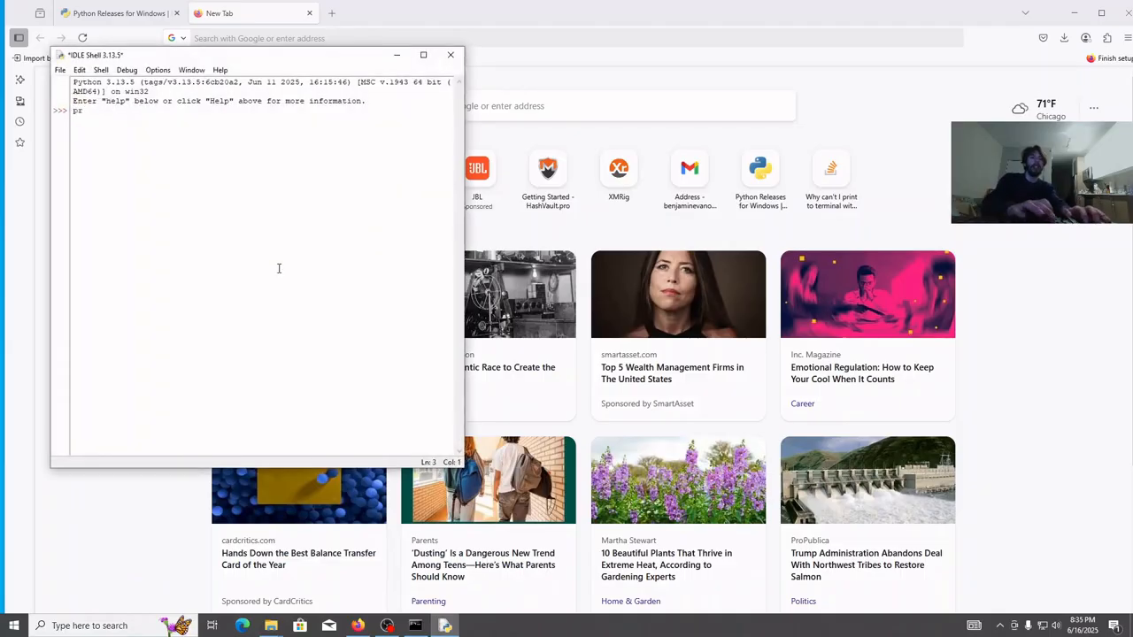
text(int(""))
key(Left)
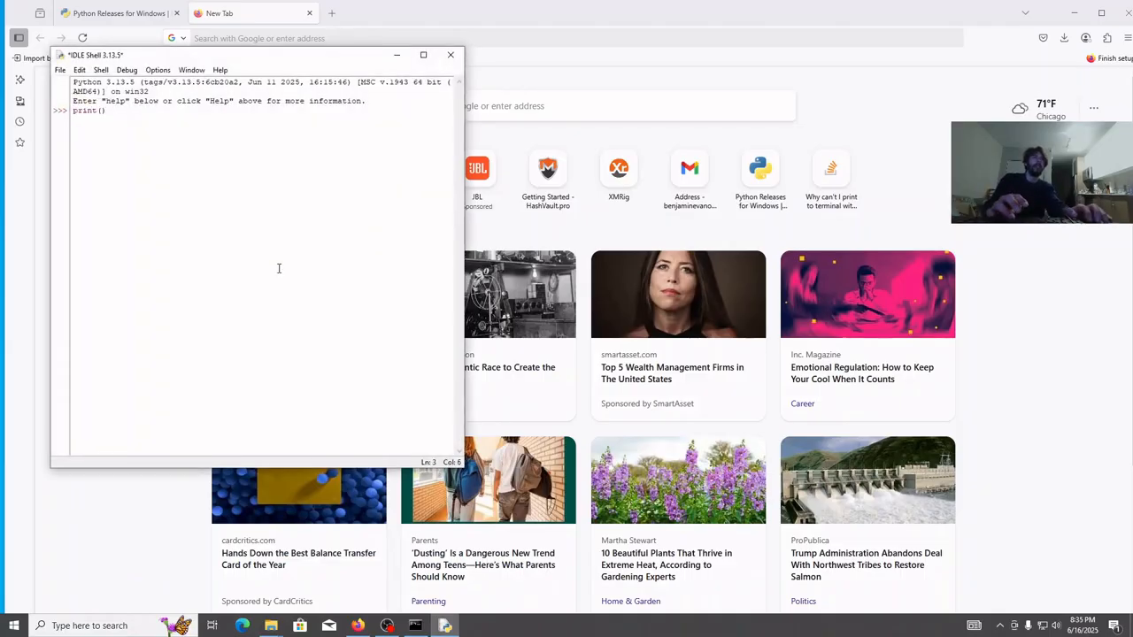
text("")
text(asdasda)
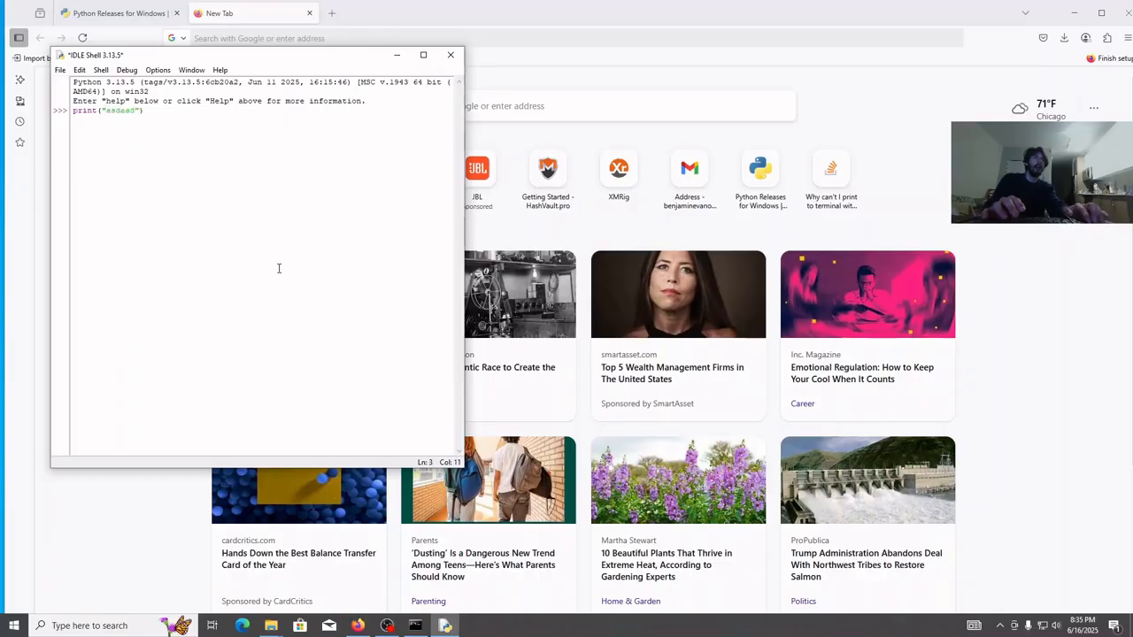
key(Return)
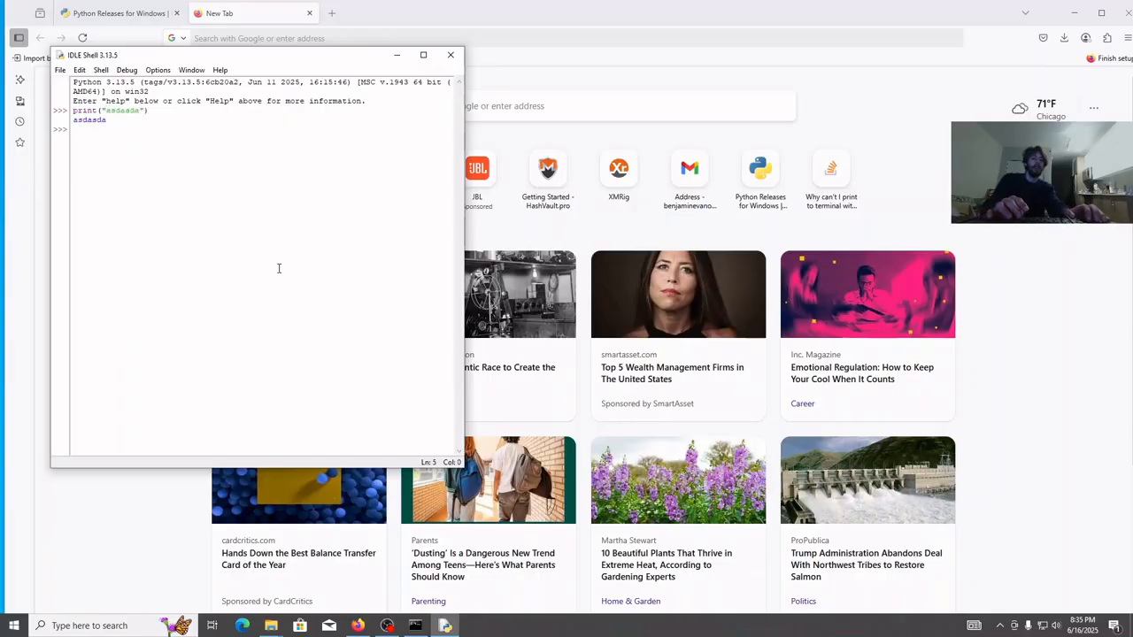
text(i + 2)
key(Return)
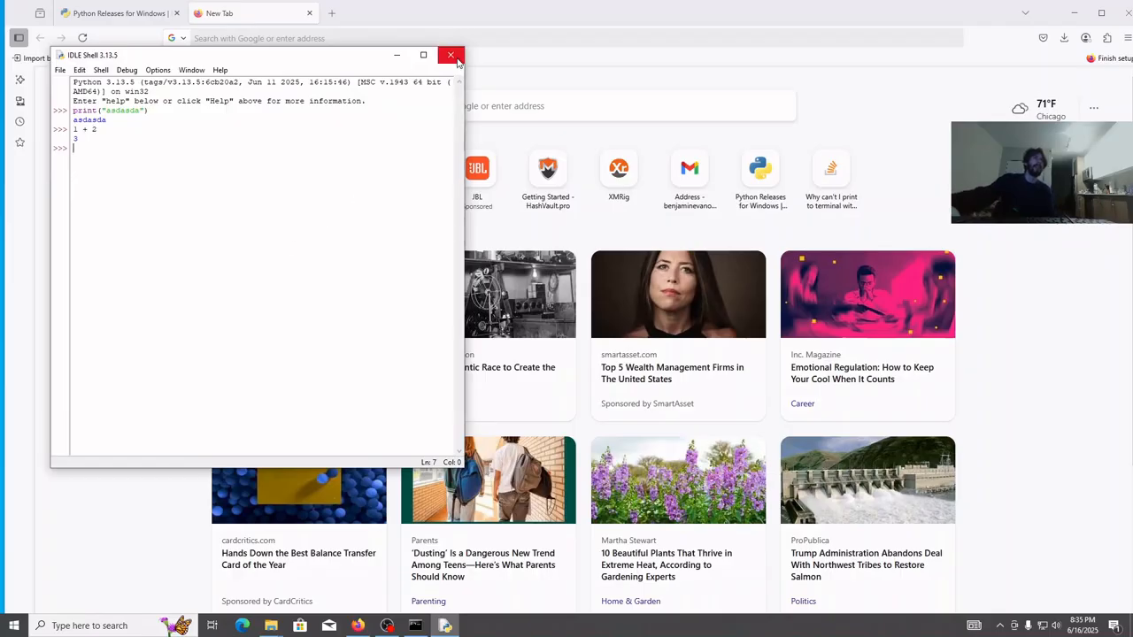
Step: Create a blank script file from IDLE, and close it together with the IDLE shell
click(78, 70)
click(59, 70)
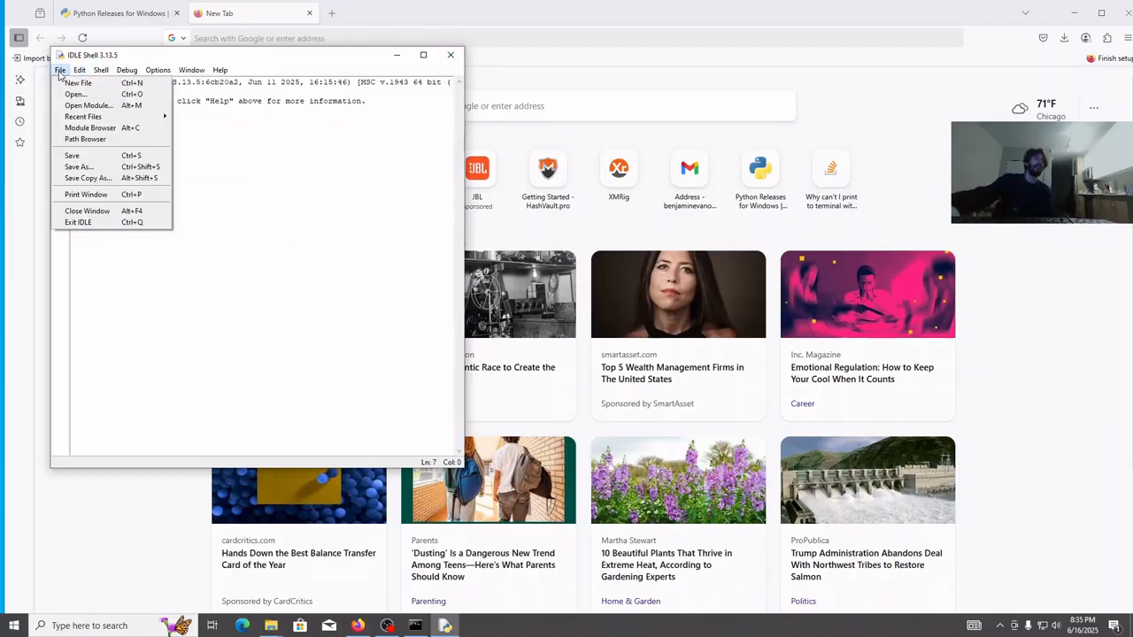
click(71, 82)
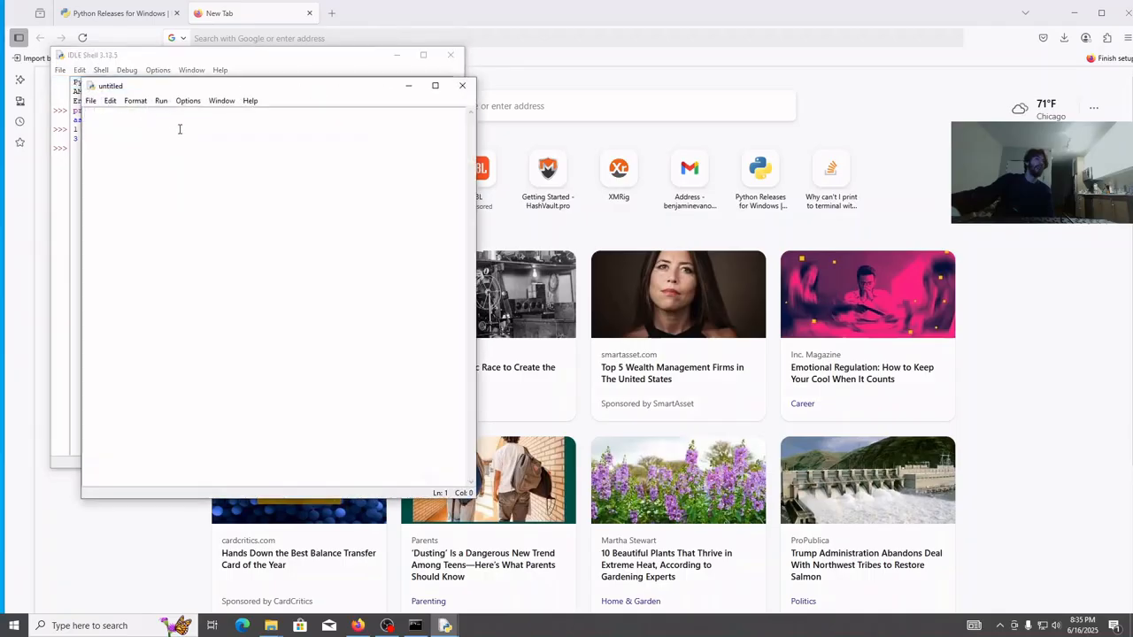
click(462, 85)
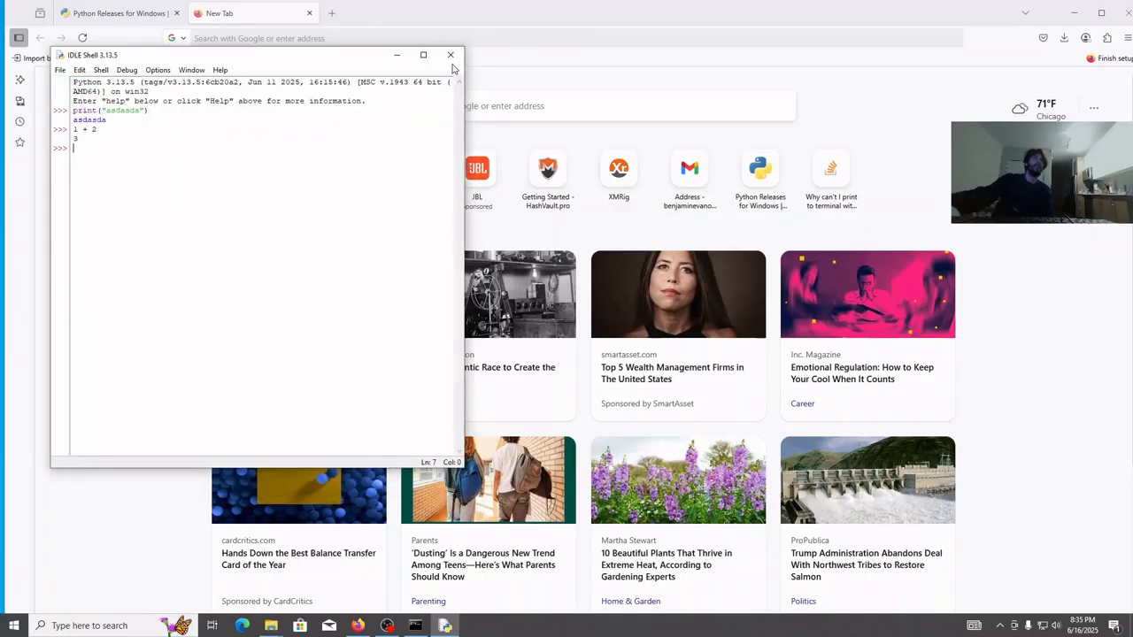
click(450, 55)
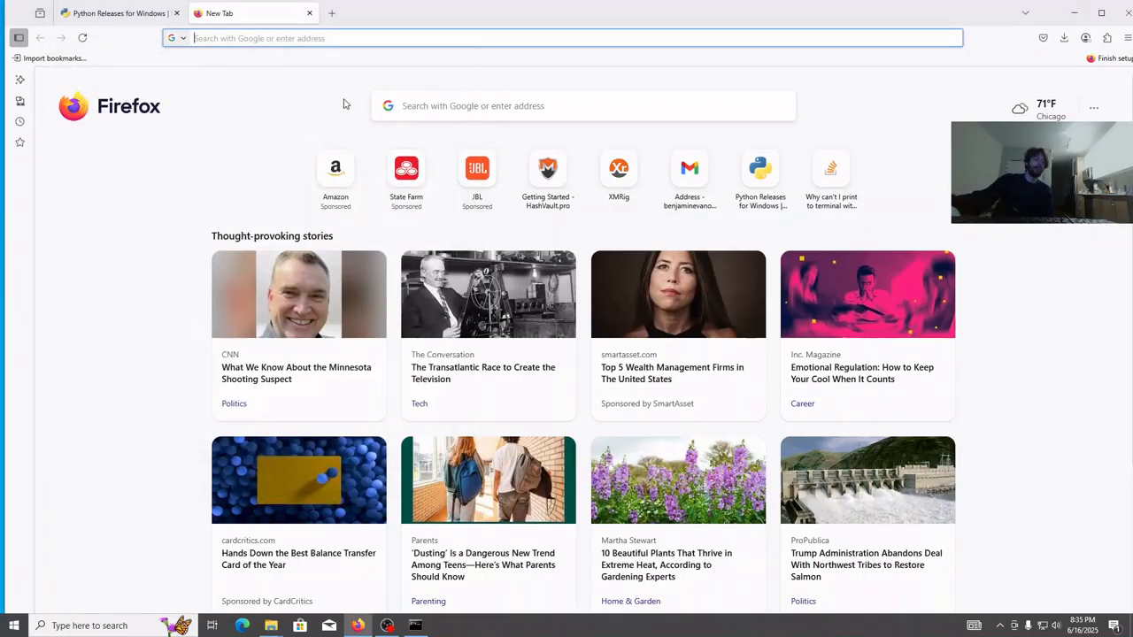
Step: Search Google in the new Firefox tab for visual studio code
text(vis)
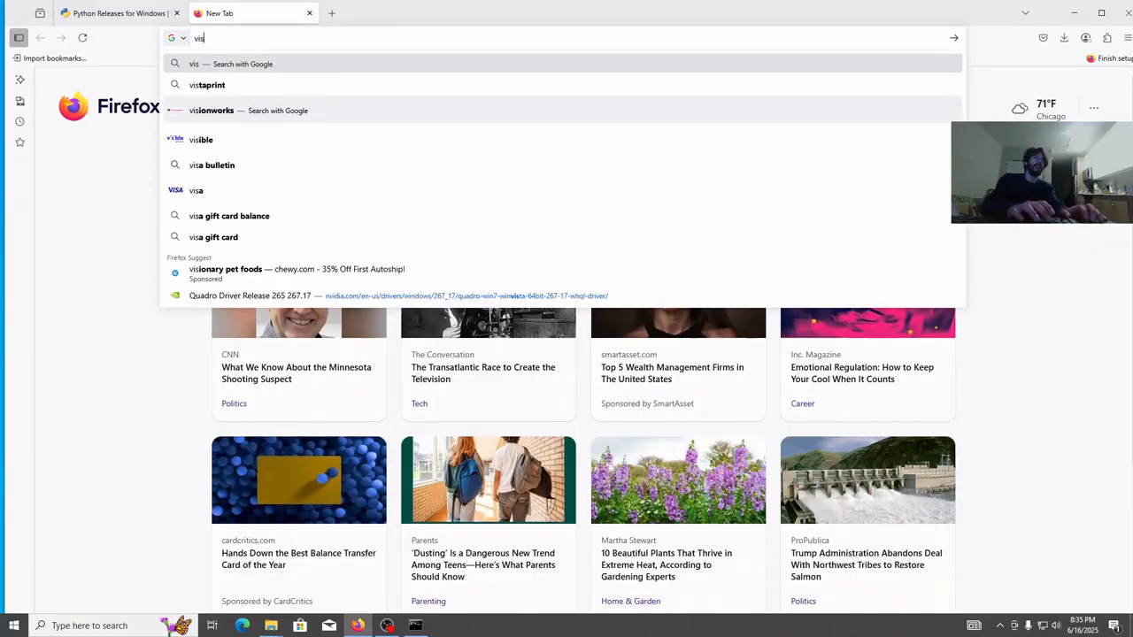
text(ual)
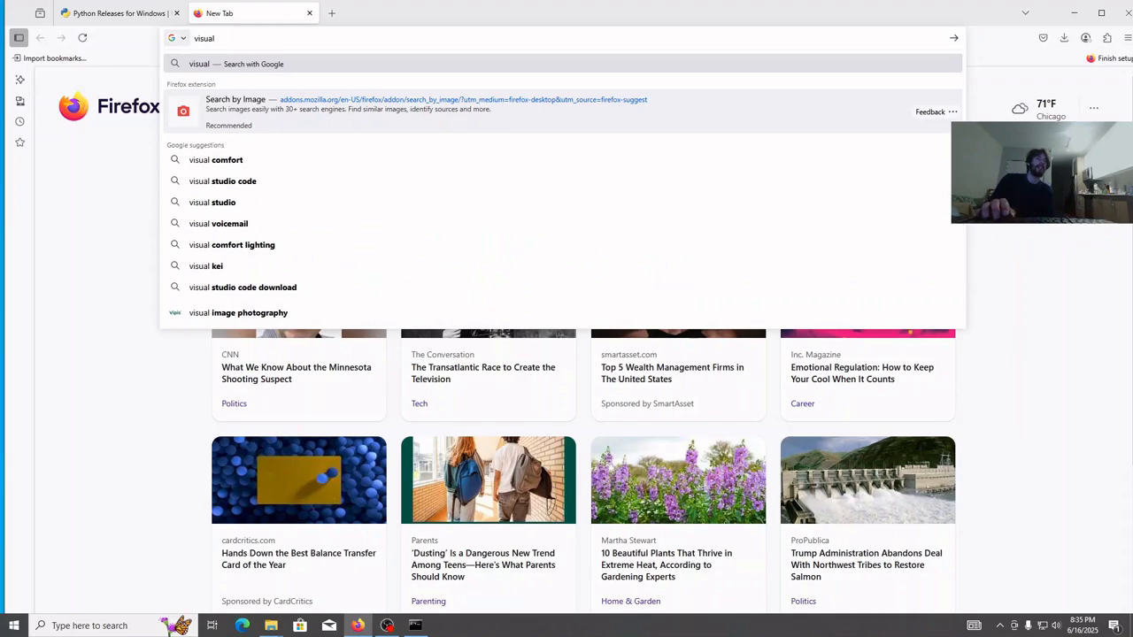
key(Down)
key(Down)
key(Down)
key(Return)
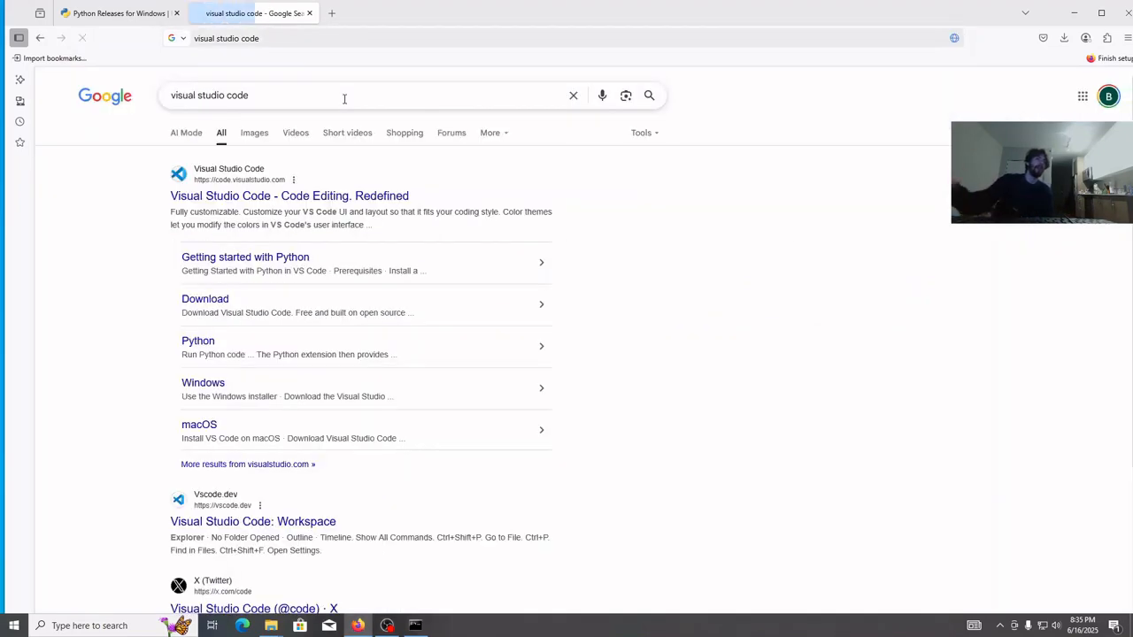
Step: Download VS Code for Windows from the official Visual Studio Code site and launch the VSCodeUserSetup-x64-1.101.0.exe installer
click(347, 196)
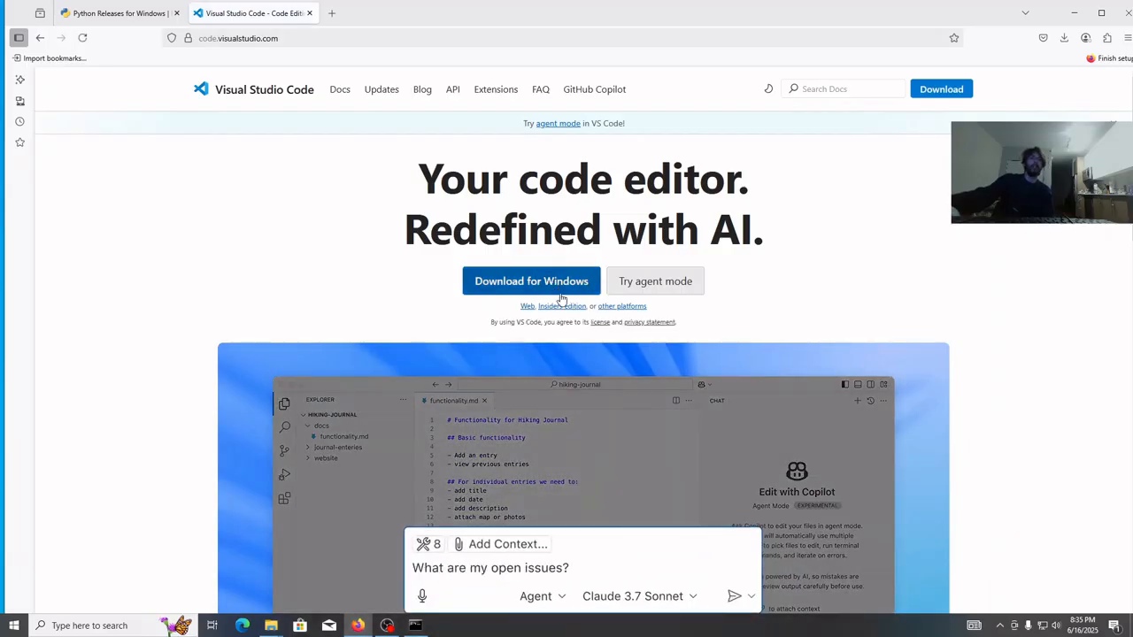
click(556, 292)
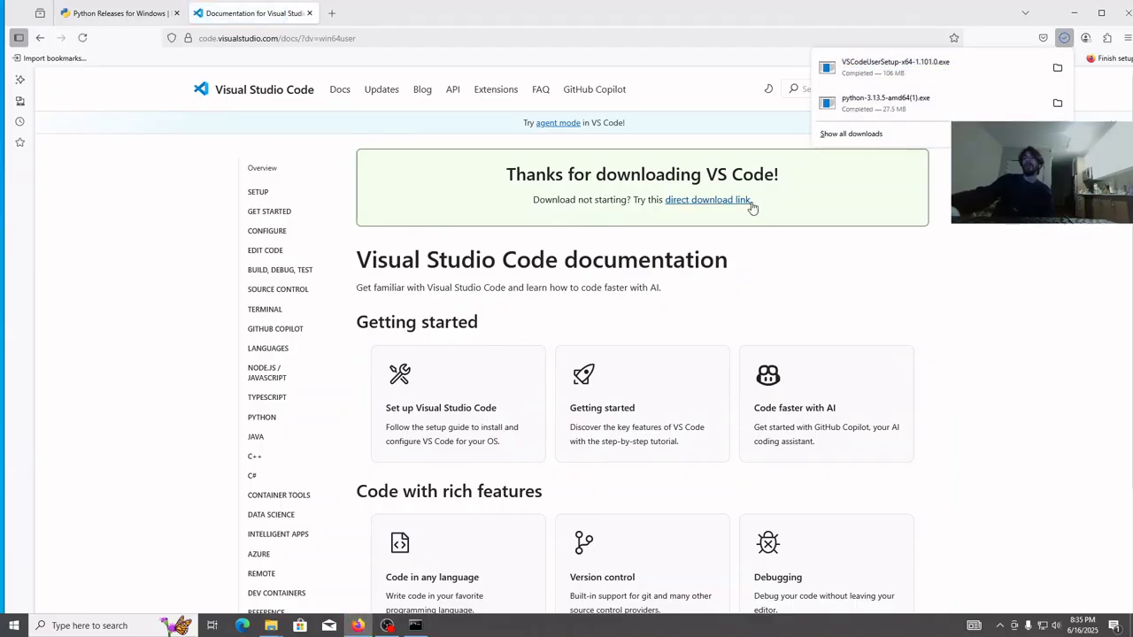
click(885, 77)
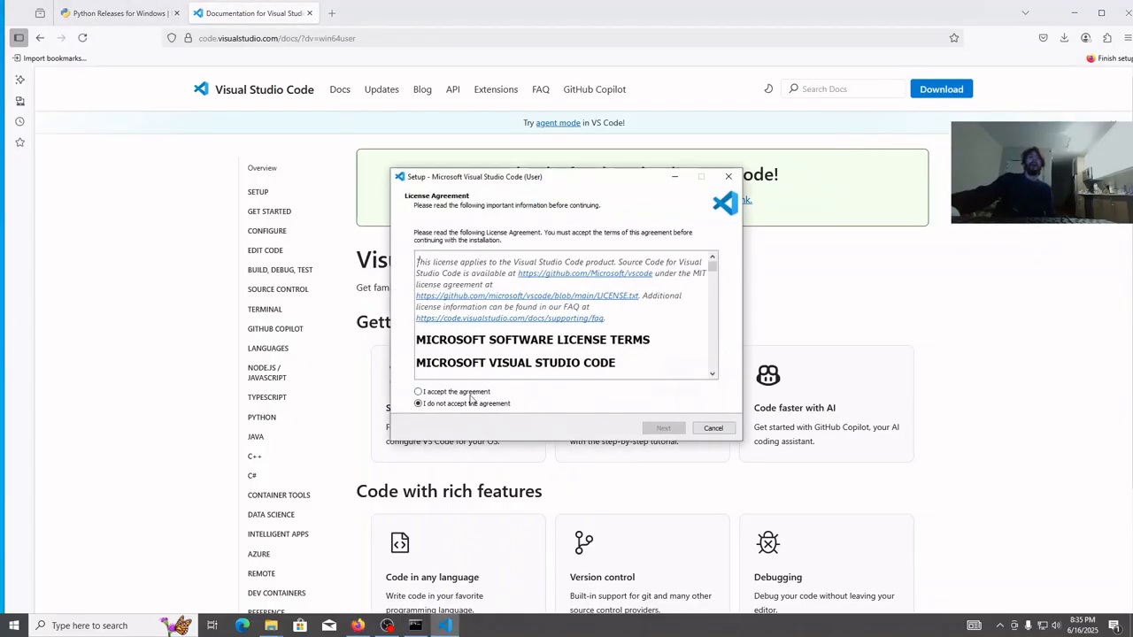
Step: Accept the VS Code license agreement and keep the default destination location and Visual Studio Code Start Menu folder
click(471, 392)
click(664, 428)
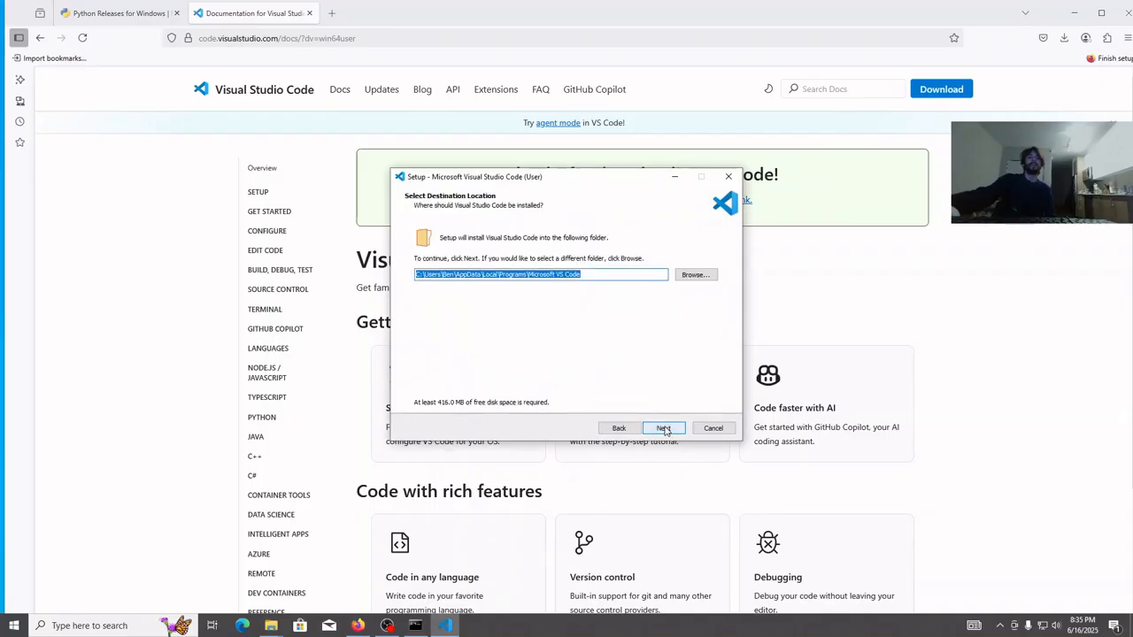
click(422, 275)
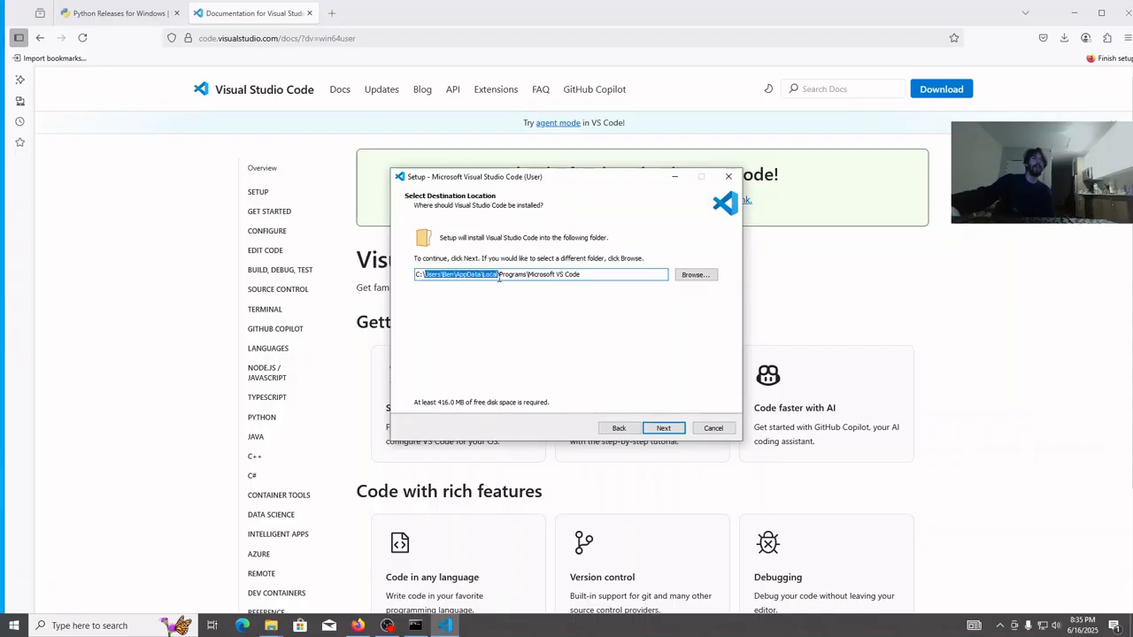
drag(556, 277, 588, 276)
click(598, 276)
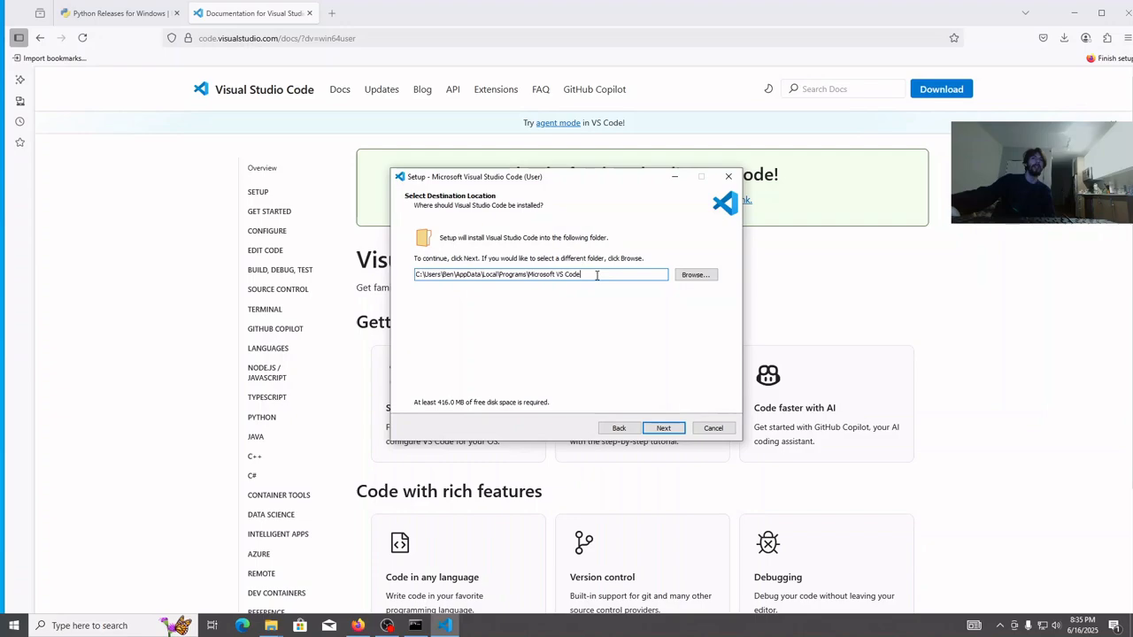
click(671, 428)
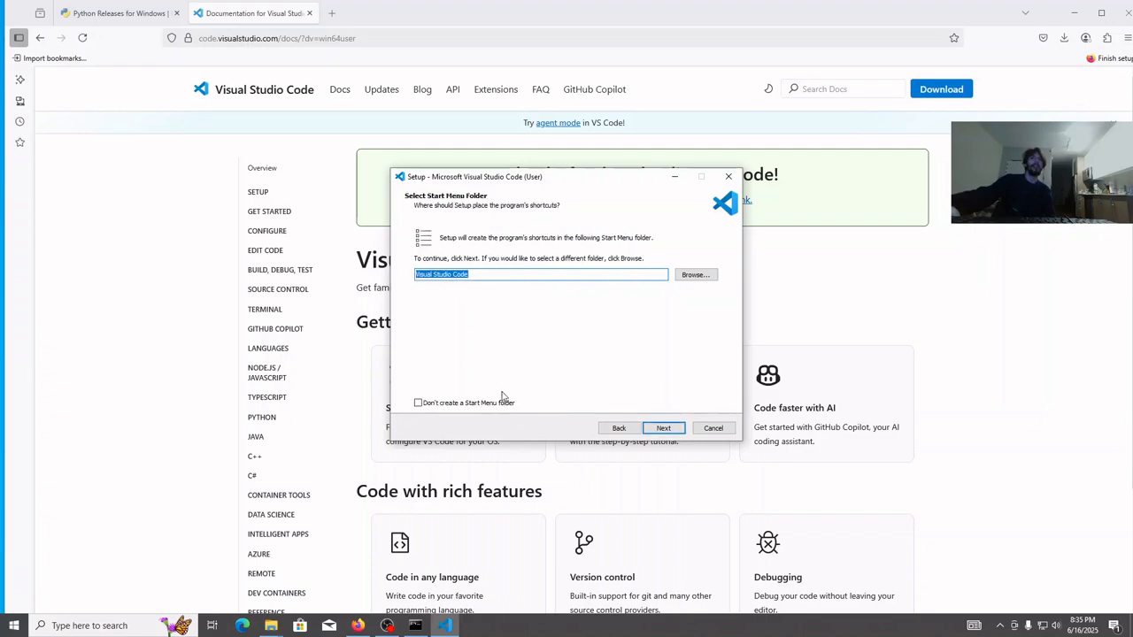
click(663, 428)
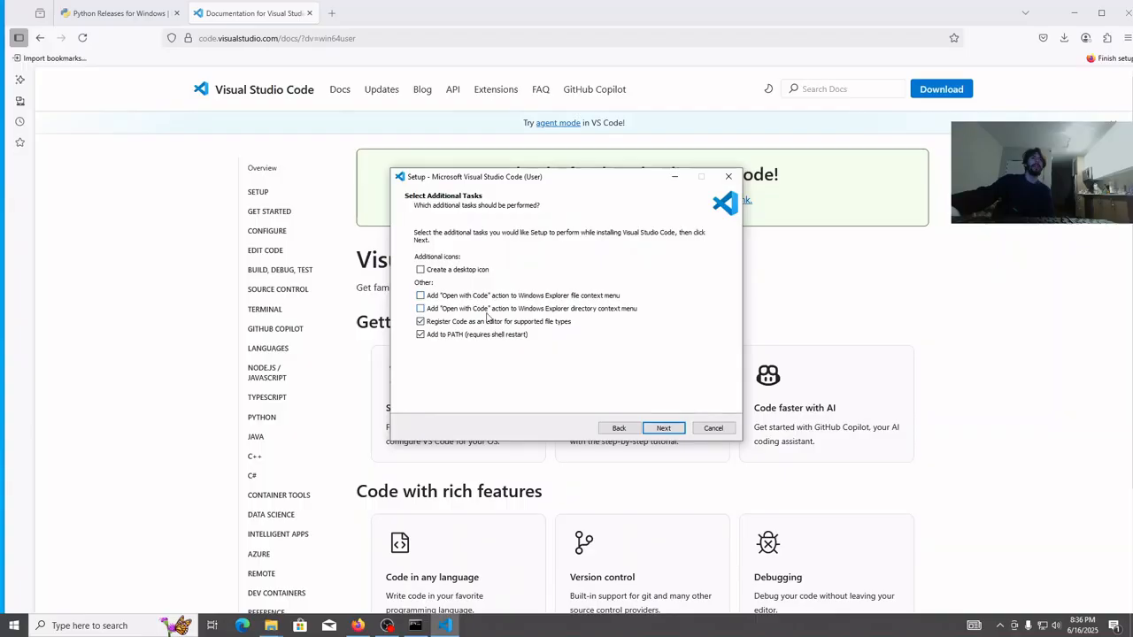
Step: Install VS Code with editor registration for supported file types and Add to PATH enabled, and finish setup with Launch Visual Studio Code checked
click(663, 429)
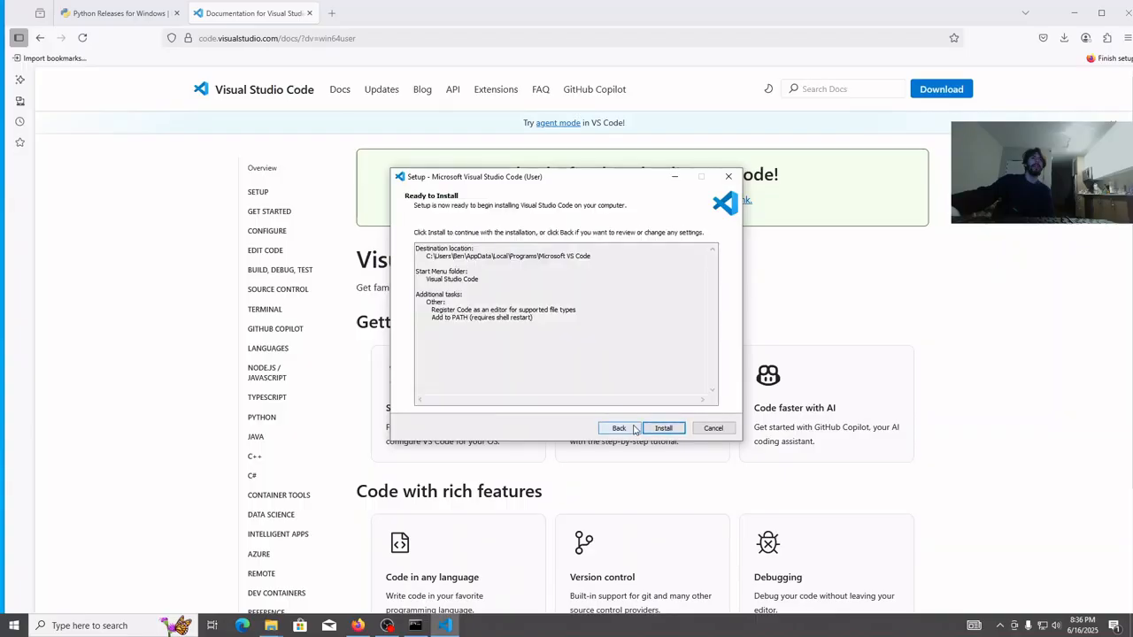
click(622, 427)
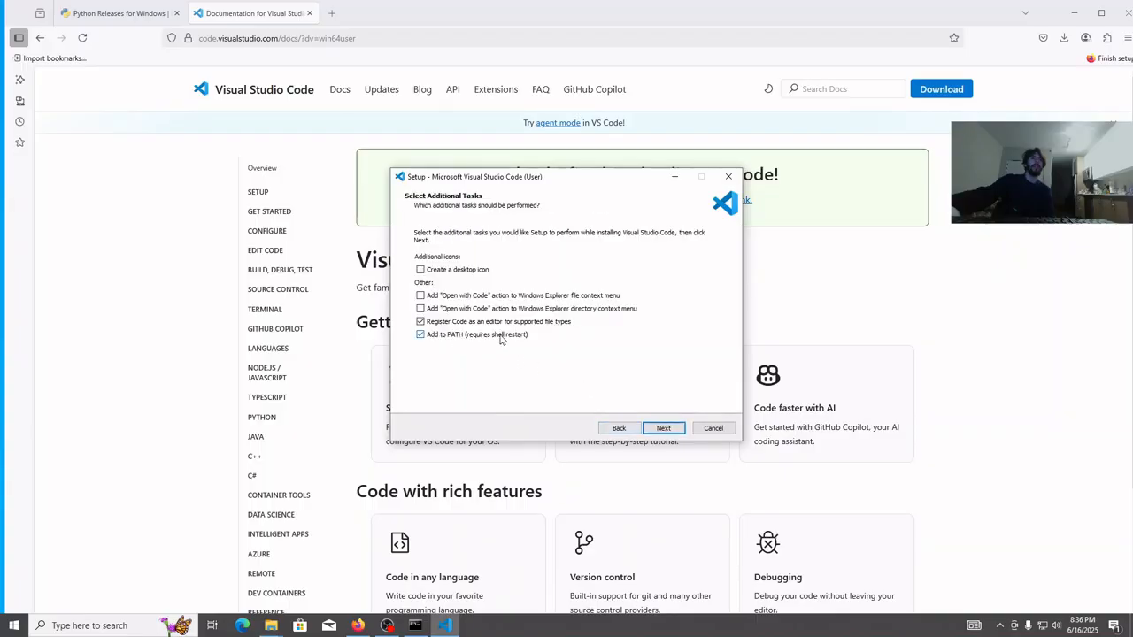
click(647, 429)
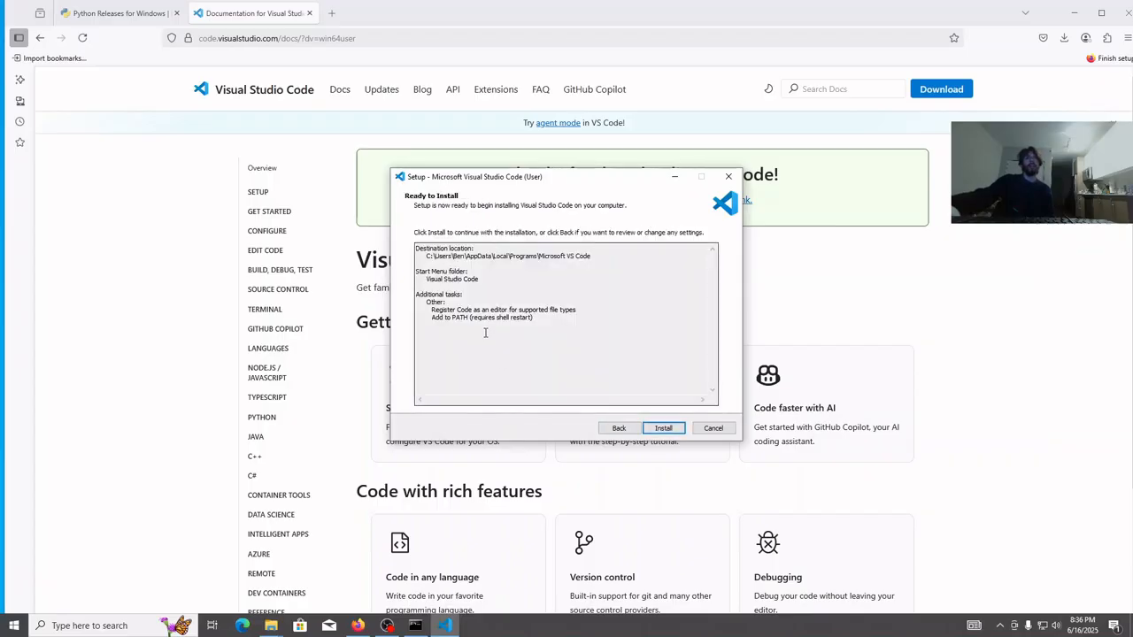
drag(431, 309, 533, 320)
click(538, 340)
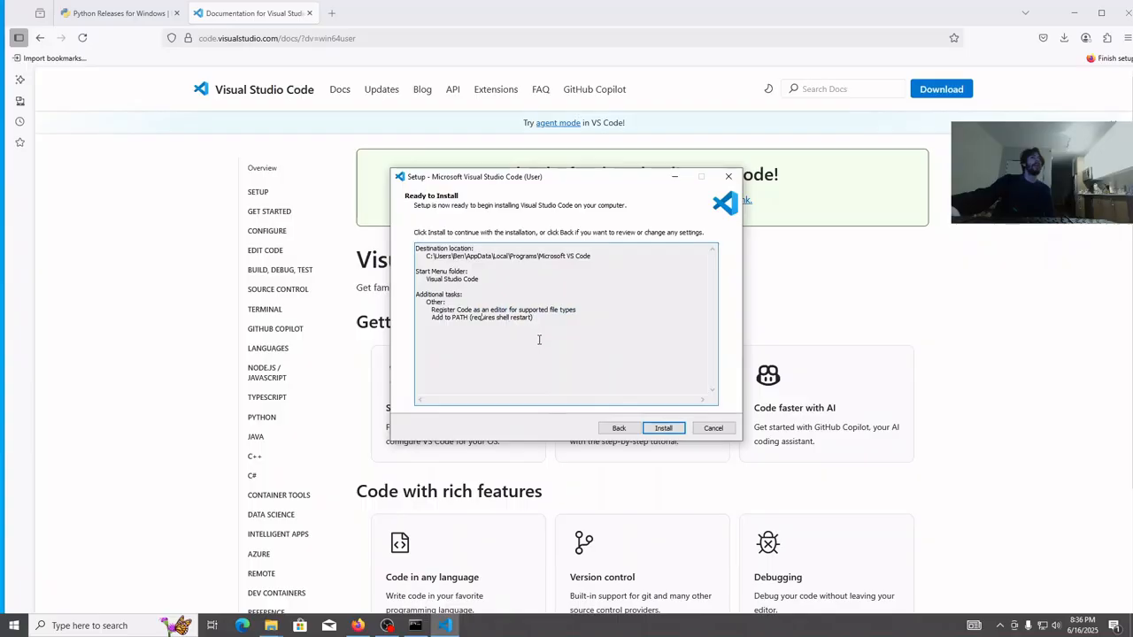
click(663, 428)
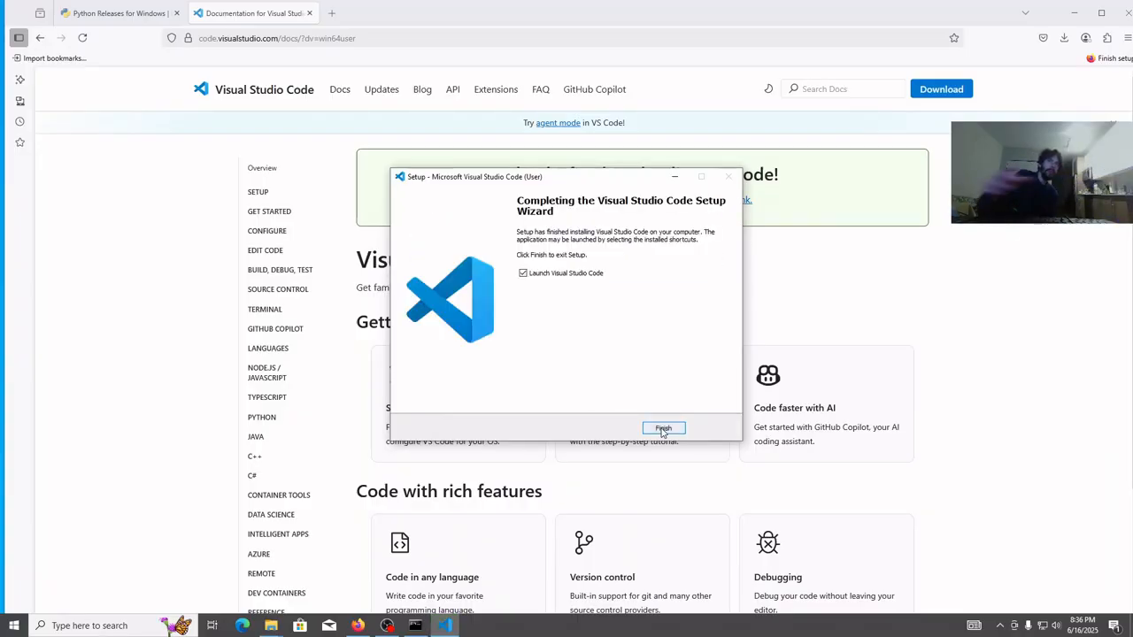
click(662, 431)
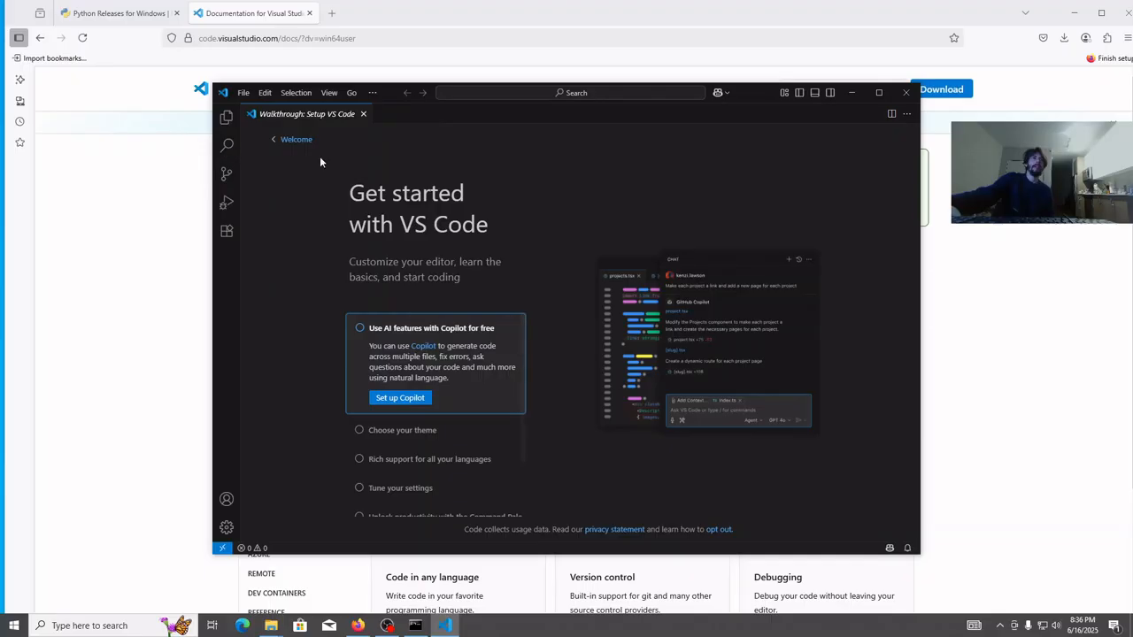
Step: Open the Documents folder in VS Code and trust its authors, including those of all files in the parent folder
click(227, 117)
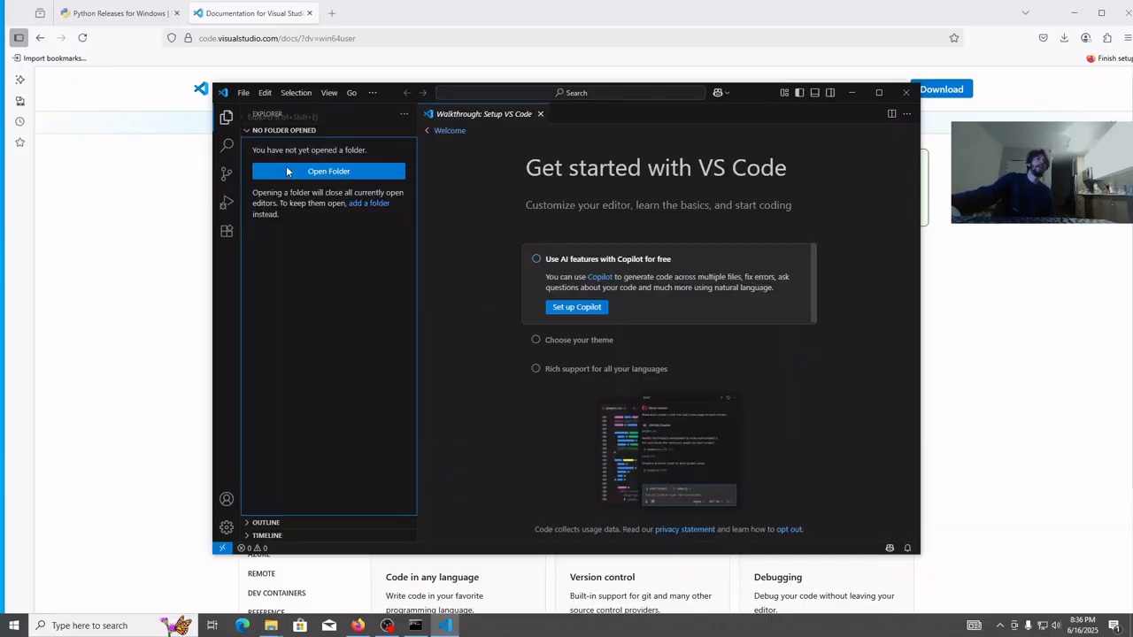
click(310, 170)
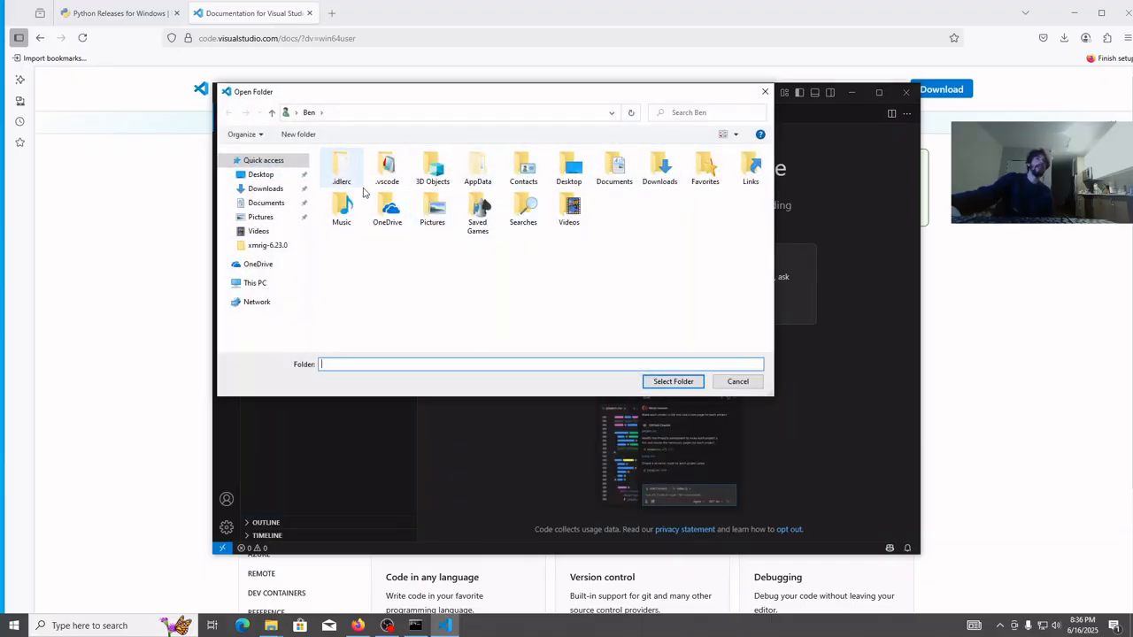
double_click(604, 170)
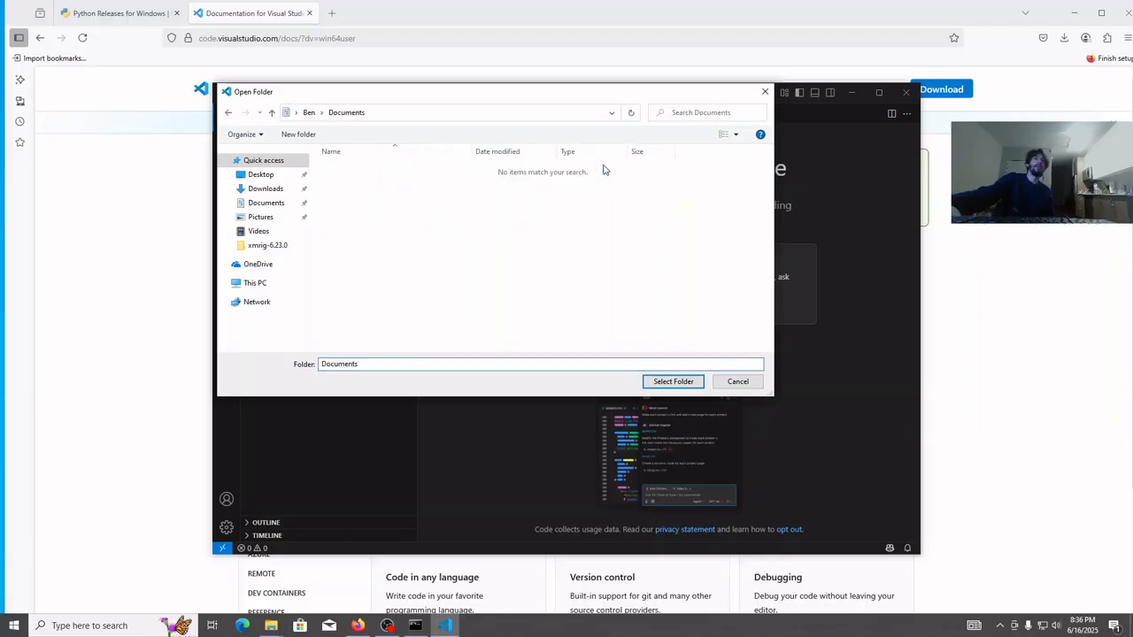
click(673, 382)
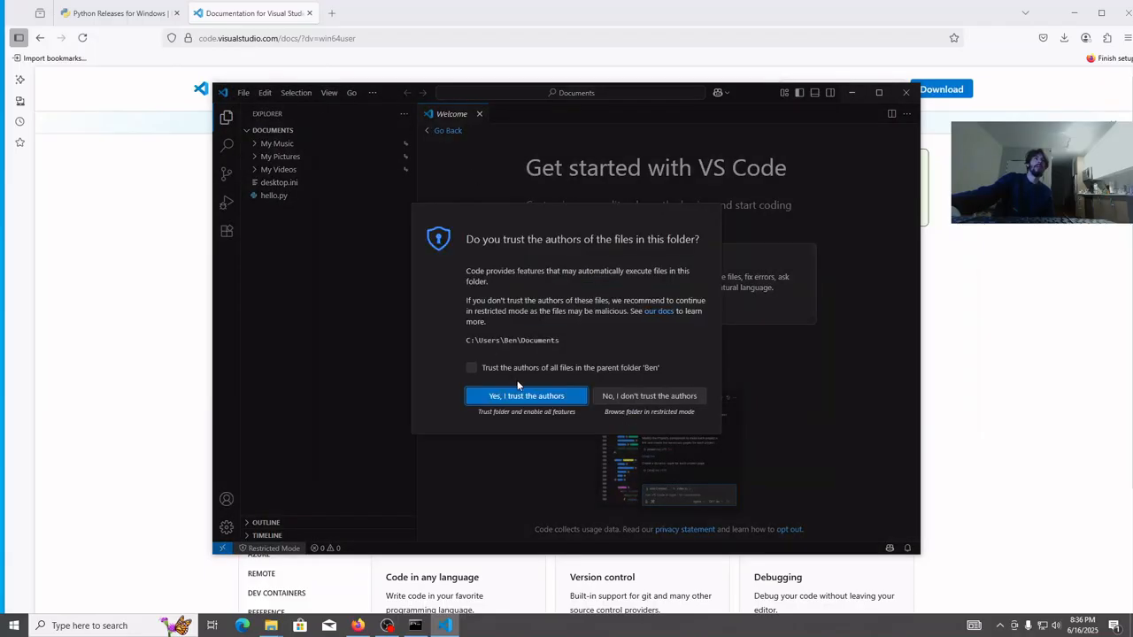
click(492, 369)
click(512, 396)
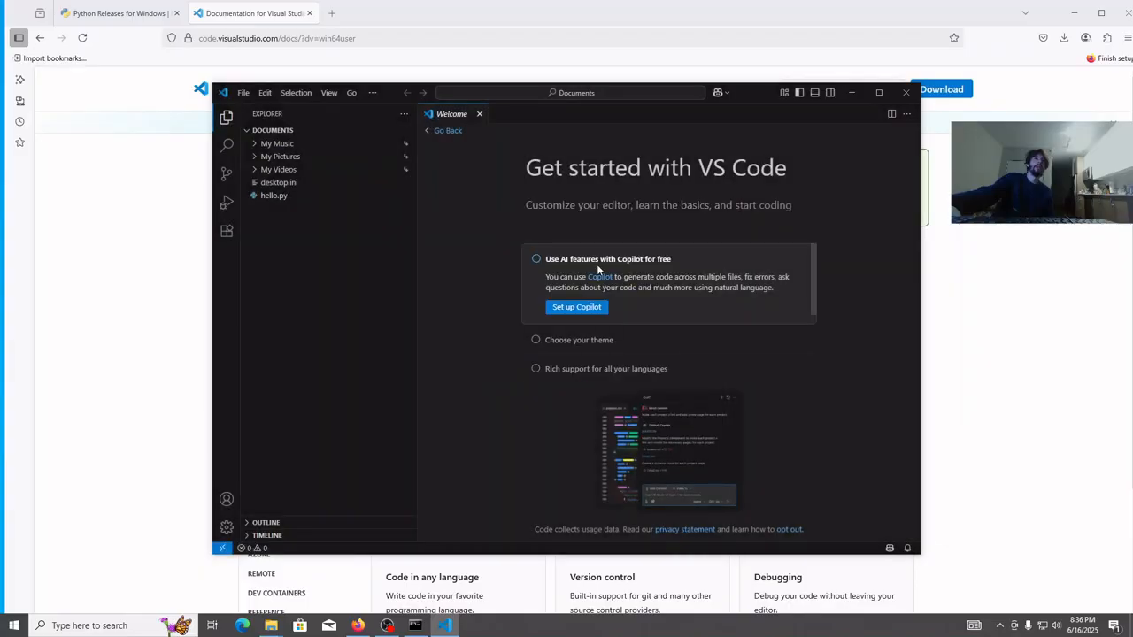
Step: Maximize the VS Code window and open hello.py from the Documents folder
double_click(751, 99)
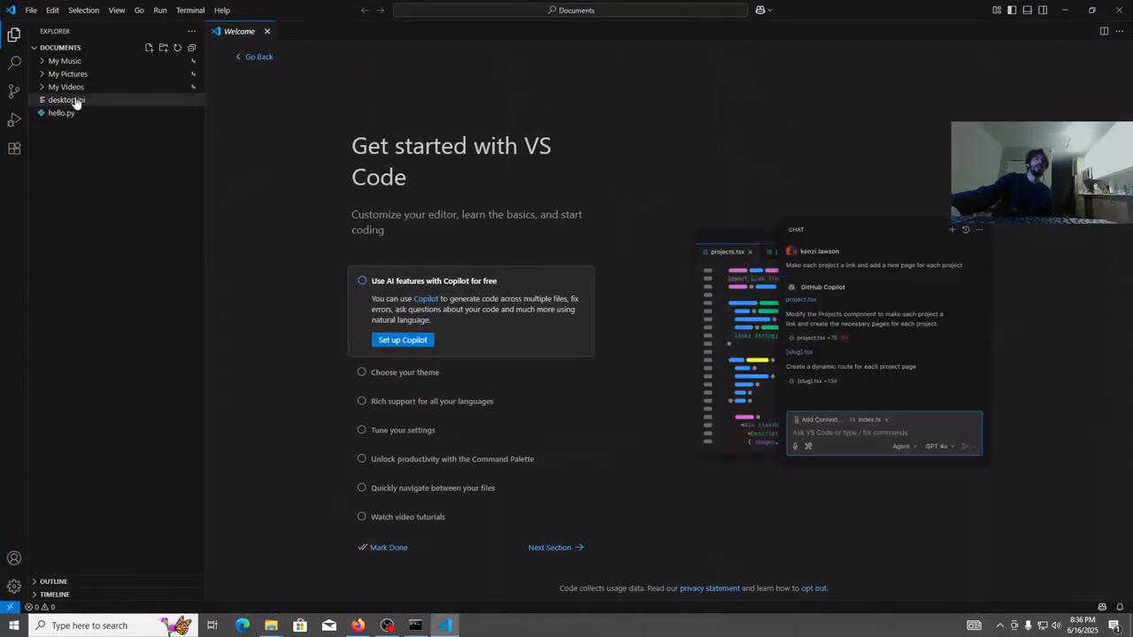
click(76, 113)
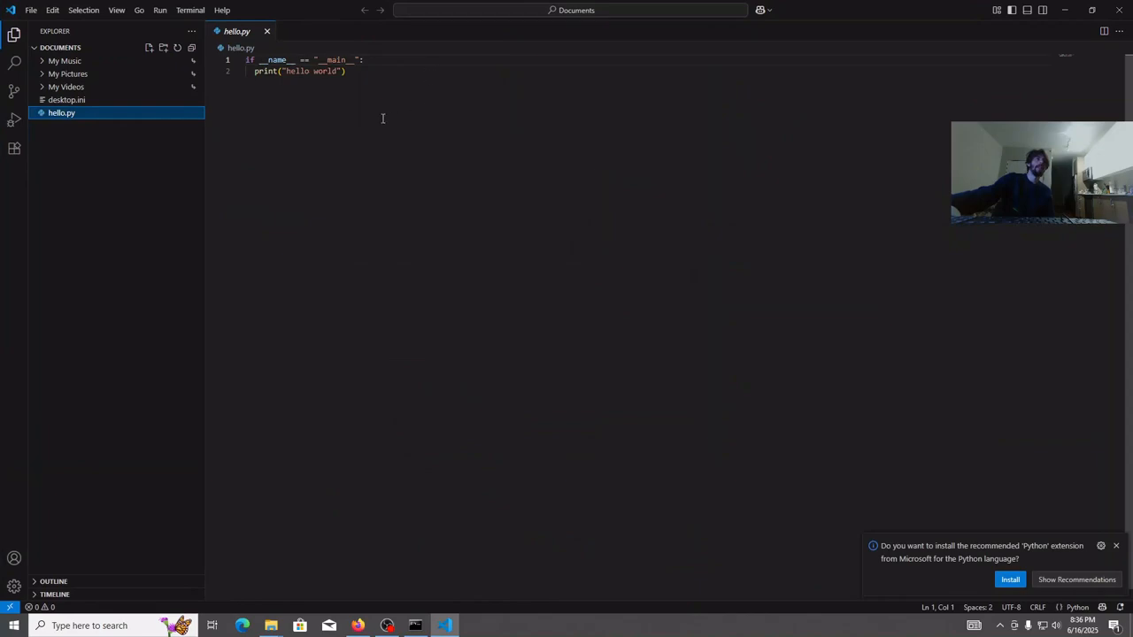
Step: Open a new terminal in the Documents workspace and dismiss the recommendation to install the Python extension
click(160, 10)
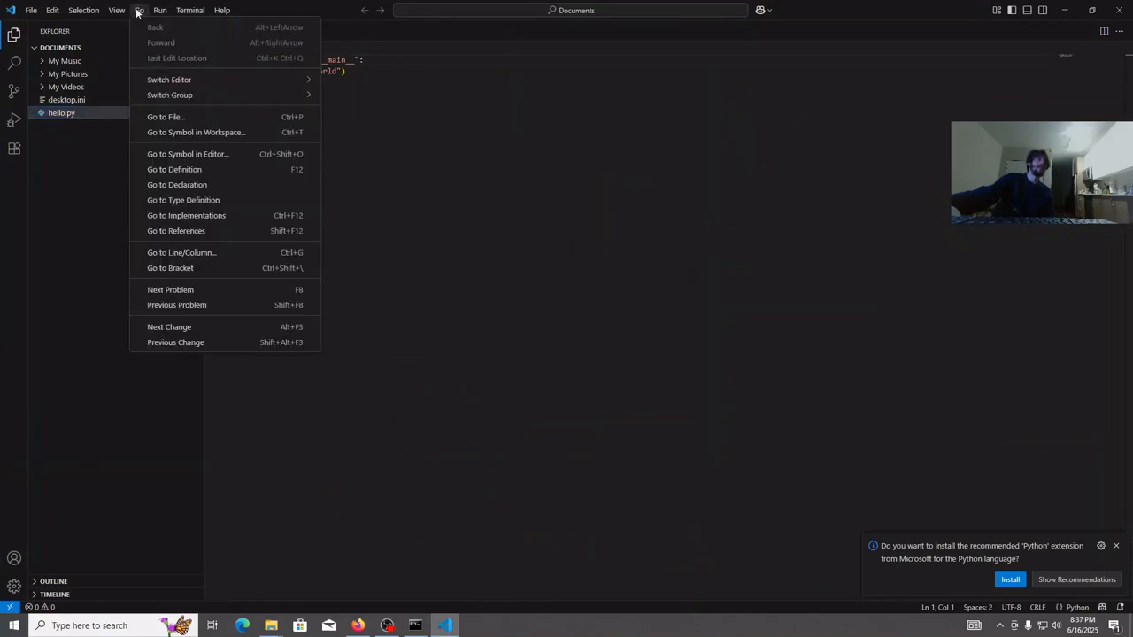
click(189, 9)
click(188, 10)
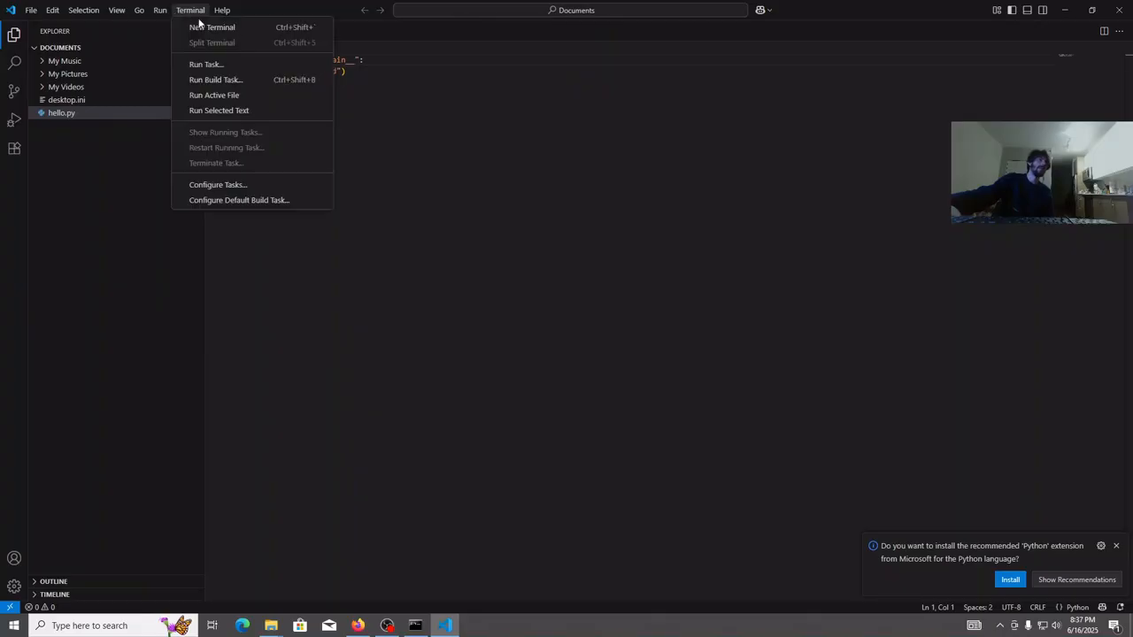
click(201, 26)
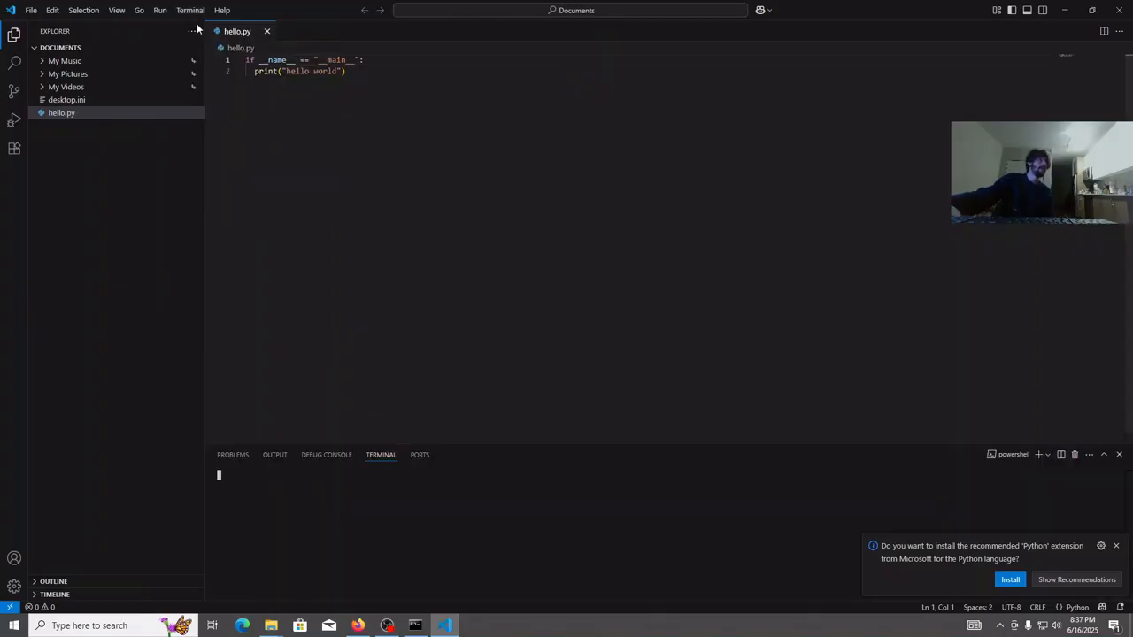
click(1114, 546)
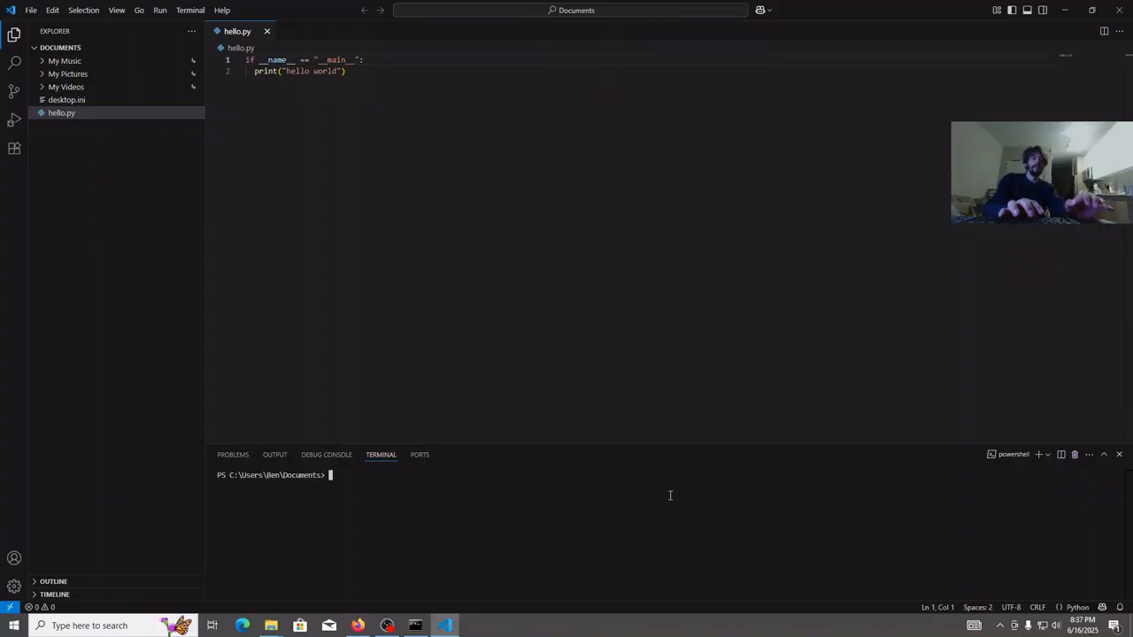
Step: Try to run the script in the terminal with the command python3 hello.py
text(python3)
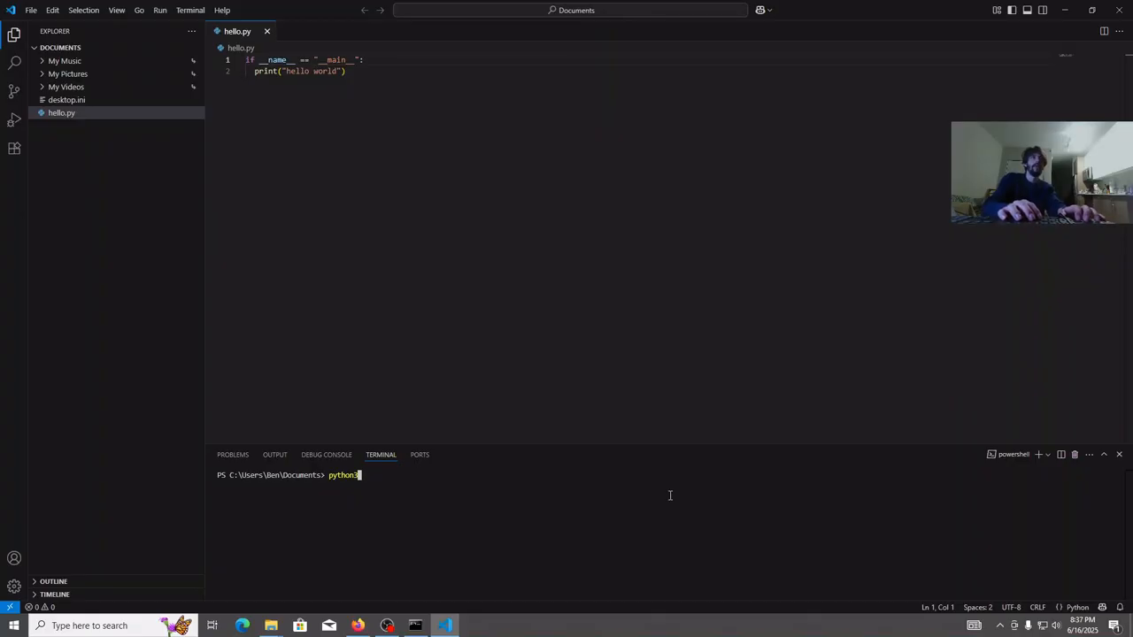
text( hello)
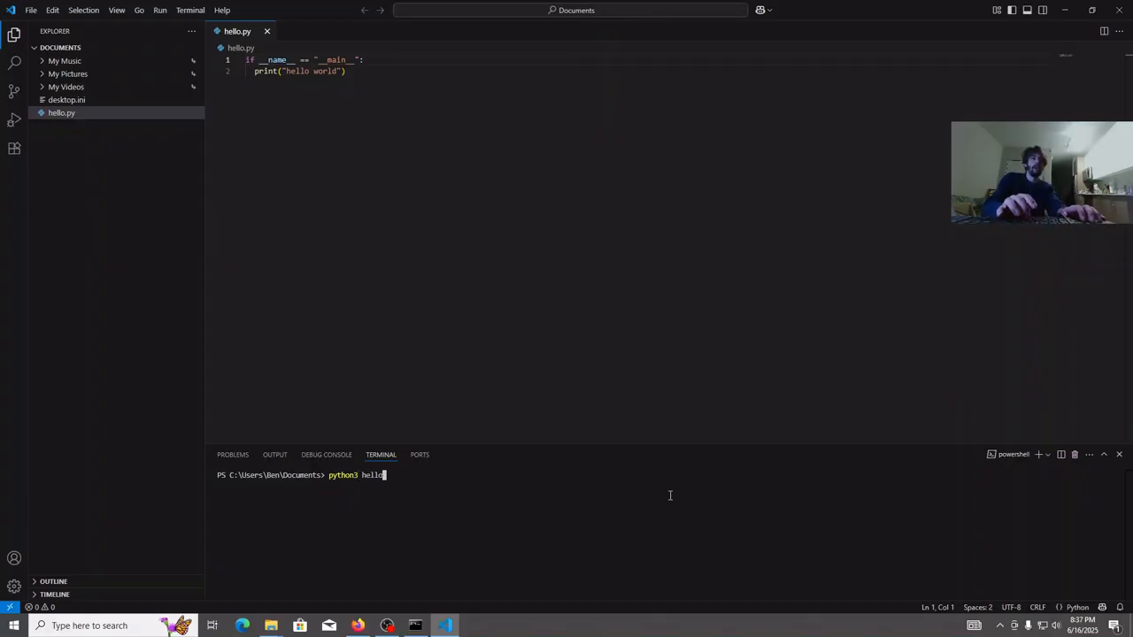
text(.py)
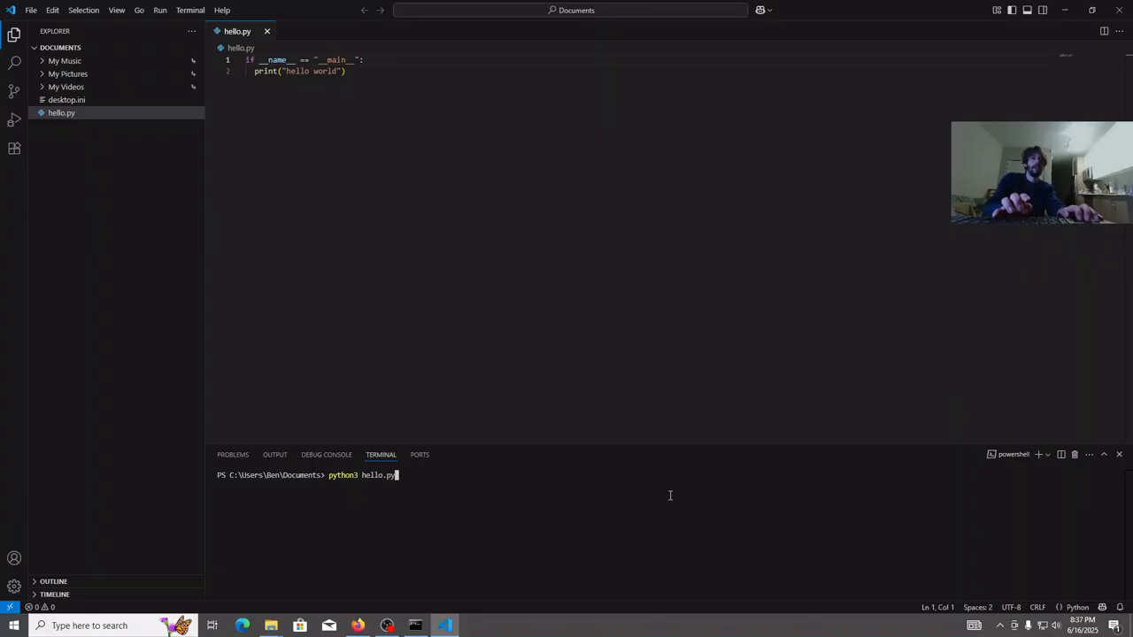
key(Return)
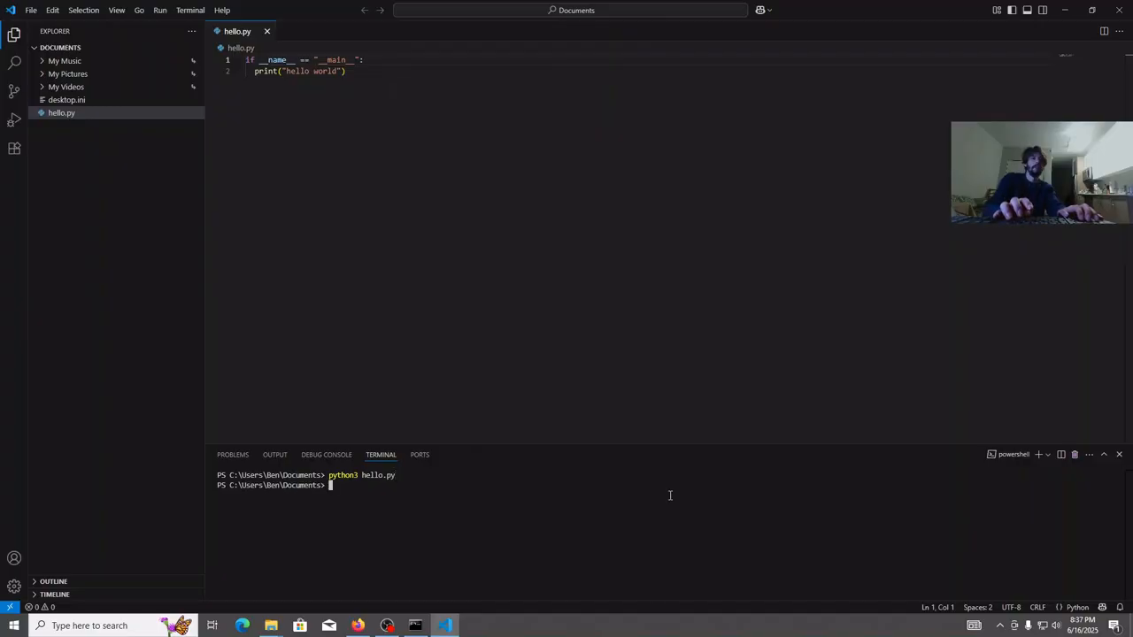
Step: Change the previous terminal command to python hello.py and try running the script again
key(Up)
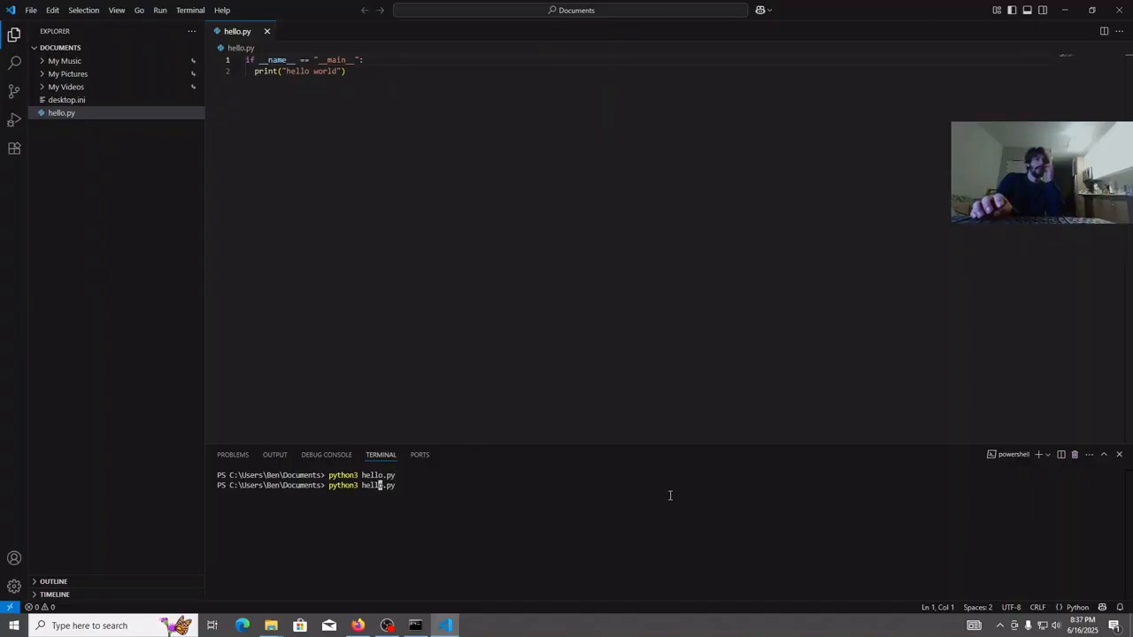
key(BackSpace)
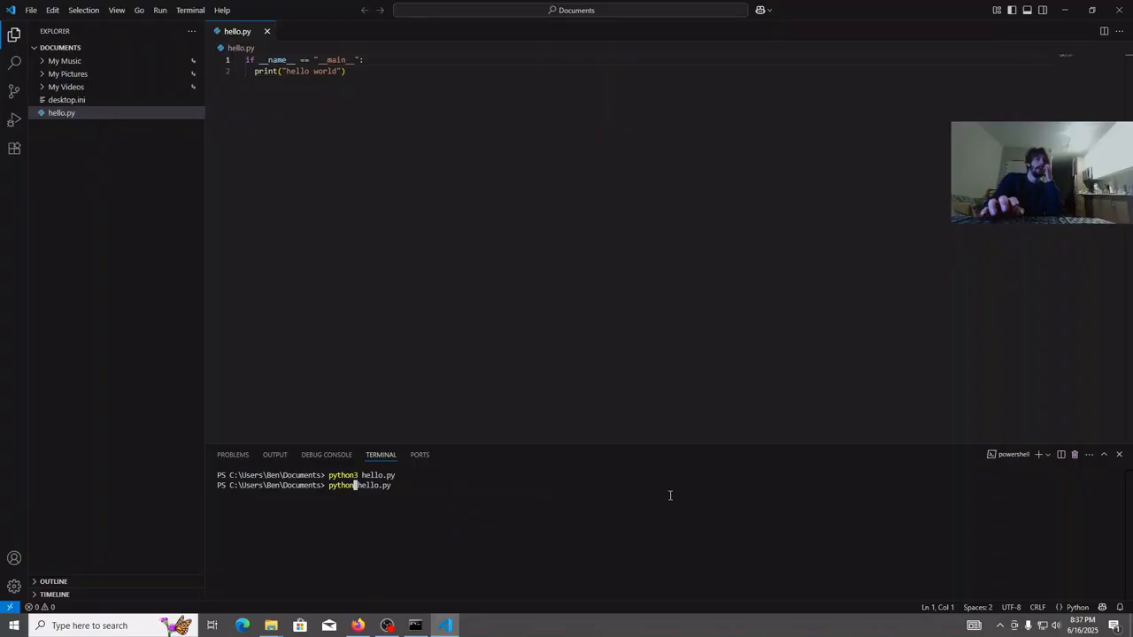
key(Return)
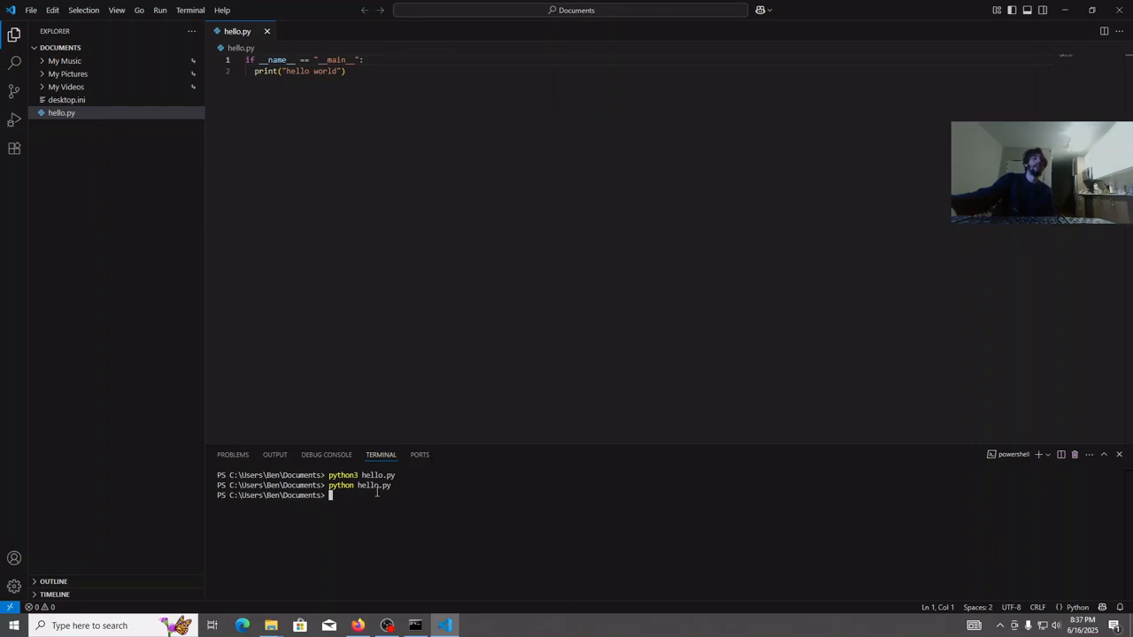
click(302, 84)
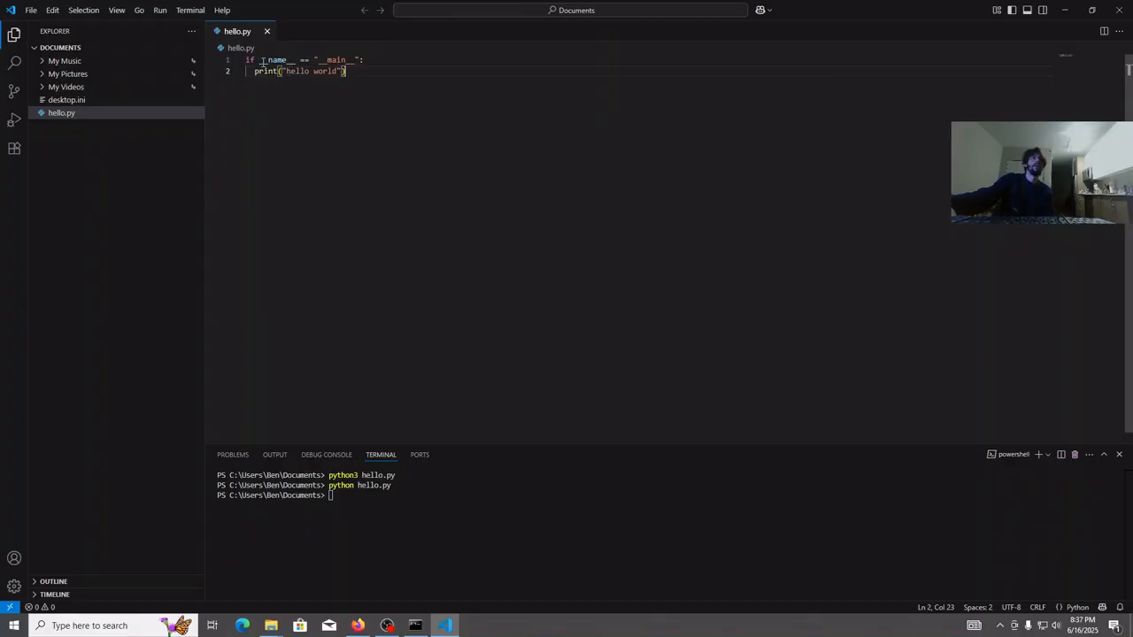
drag(345, 71, 254, 71)
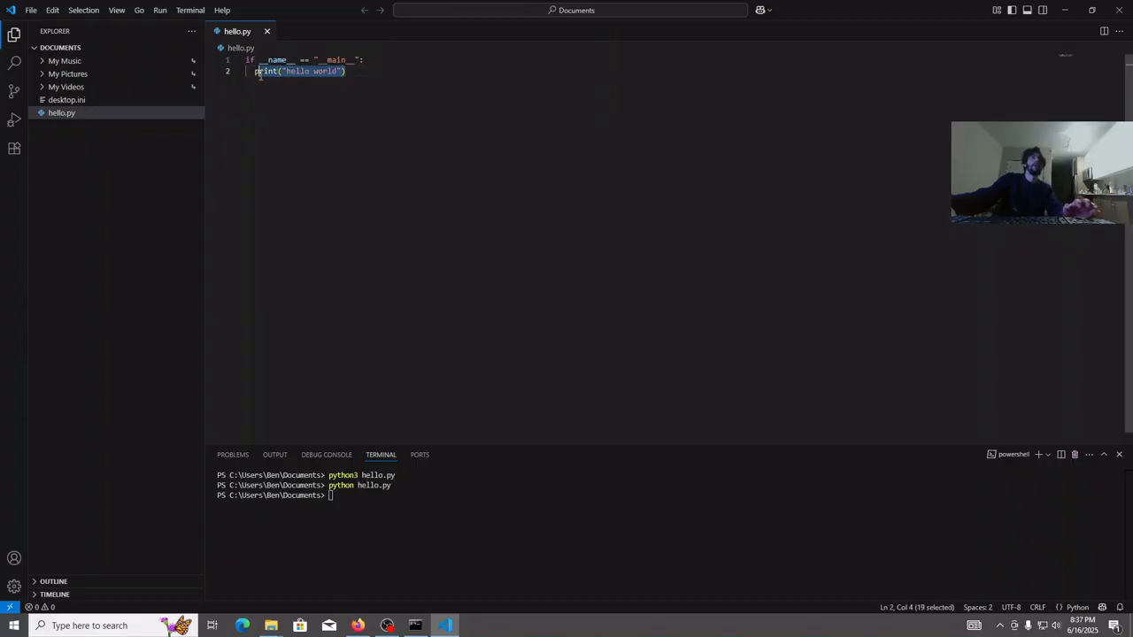
click(300, 146)
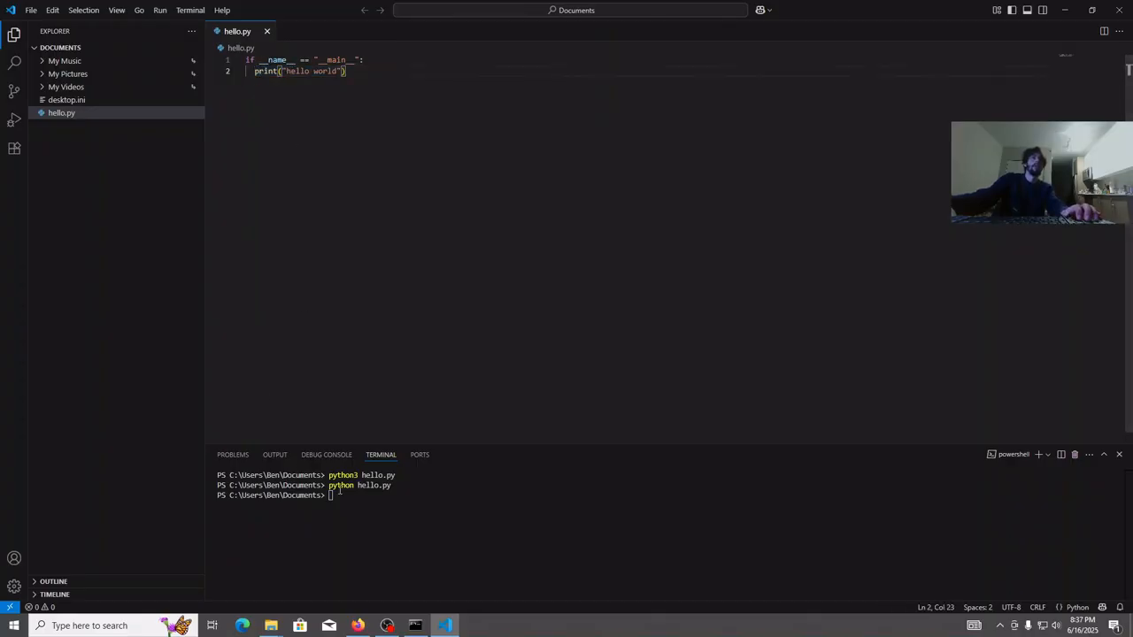
right_click(79, 113)
key(Escape)
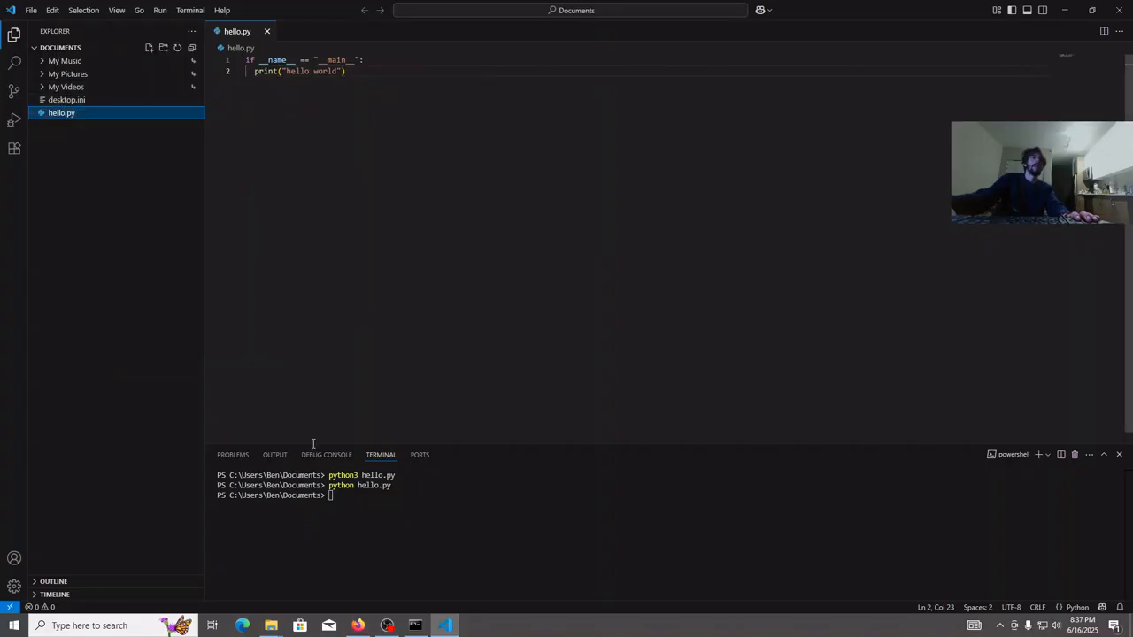
click(338, 496)
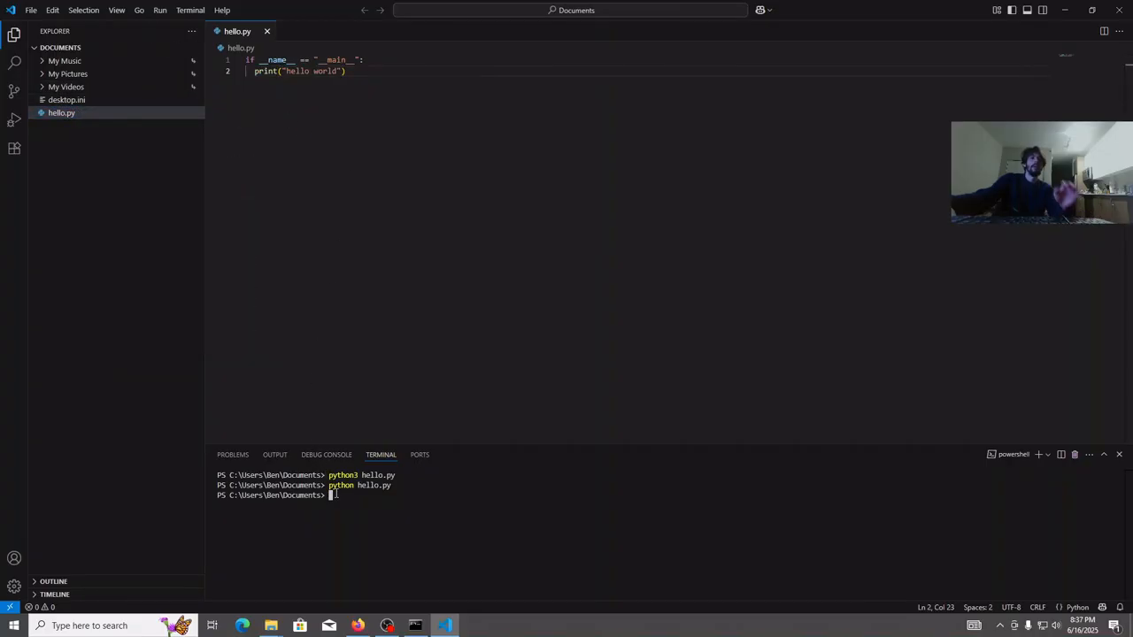
Step: Examine the Python313 entries in the user Path variable of the Windows environment variables, and close the variable dialogs without changes
click(154, 625)
text(path)
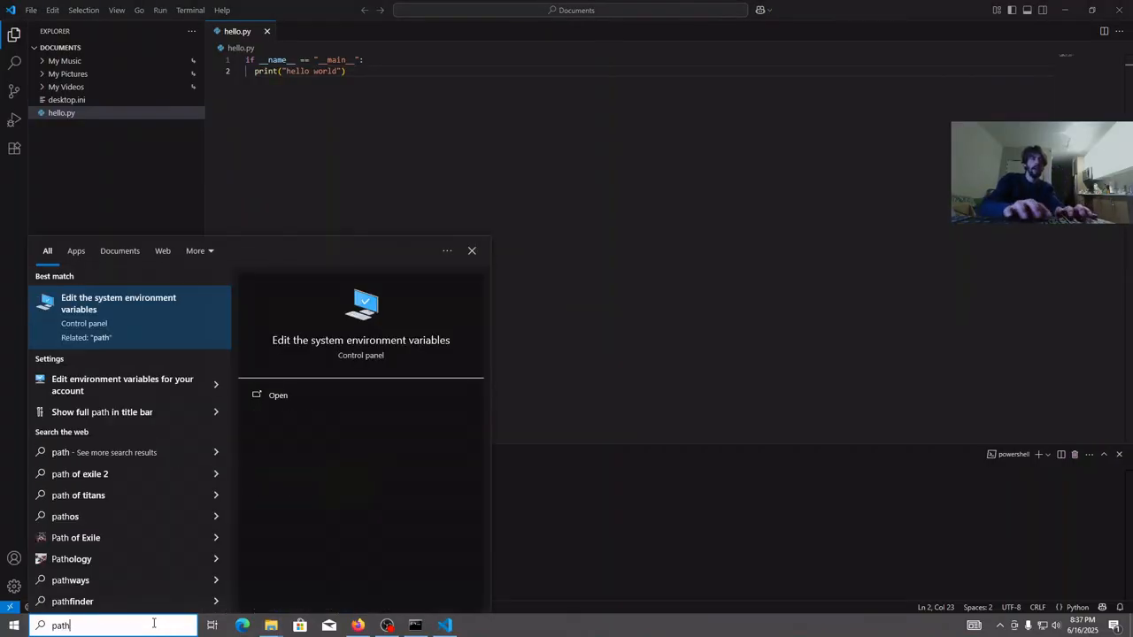
key(Return)
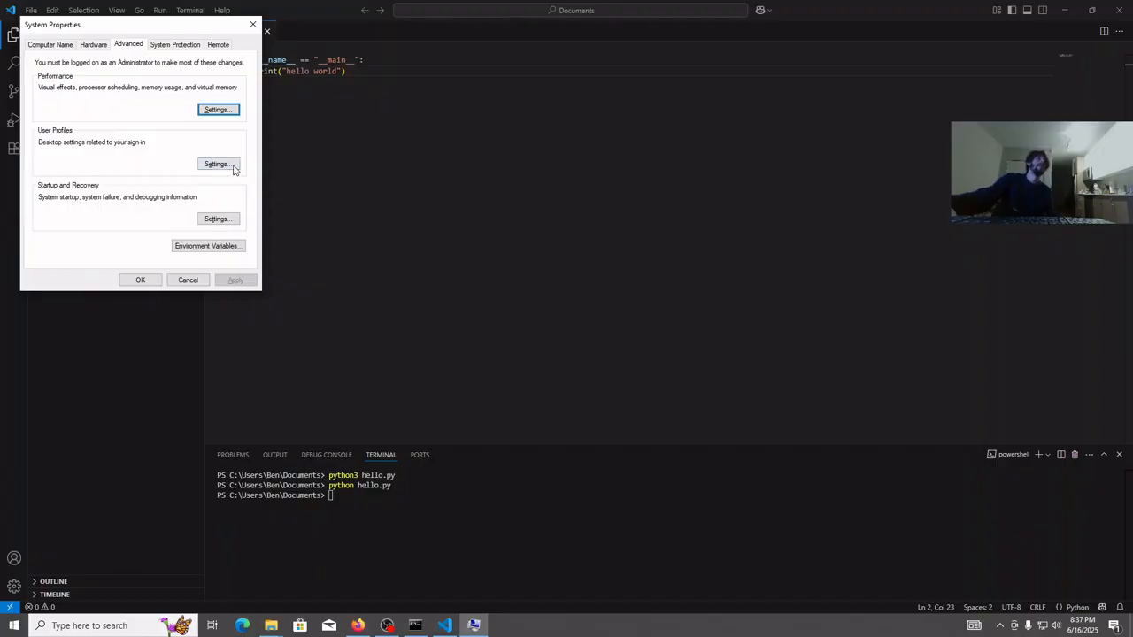
click(210, 245)
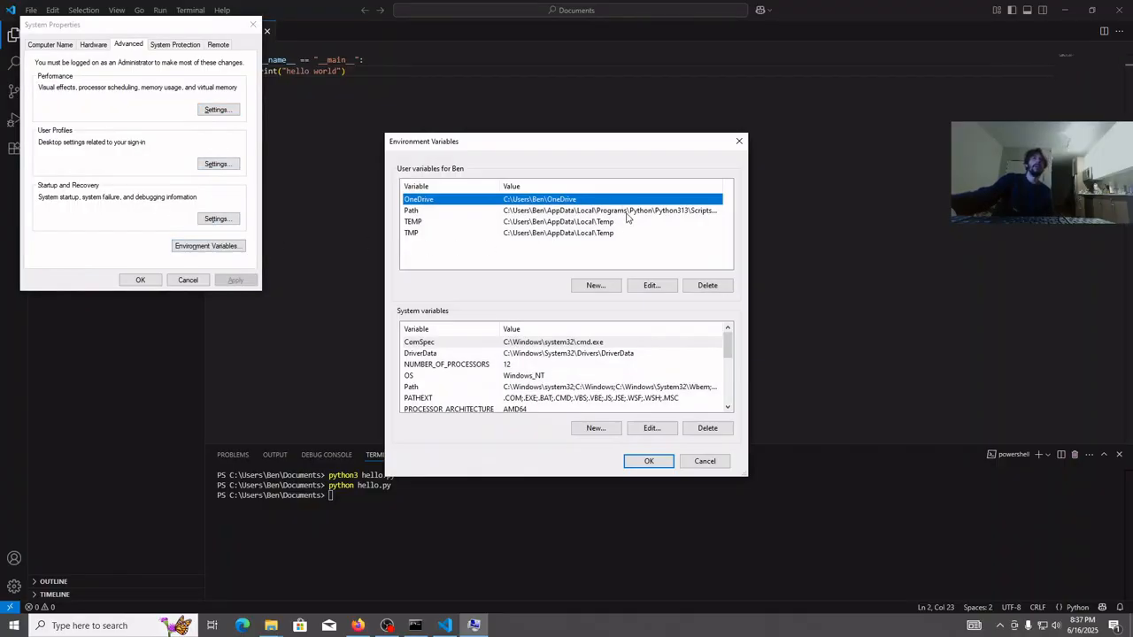
click(627, 212)
click(648, 287)
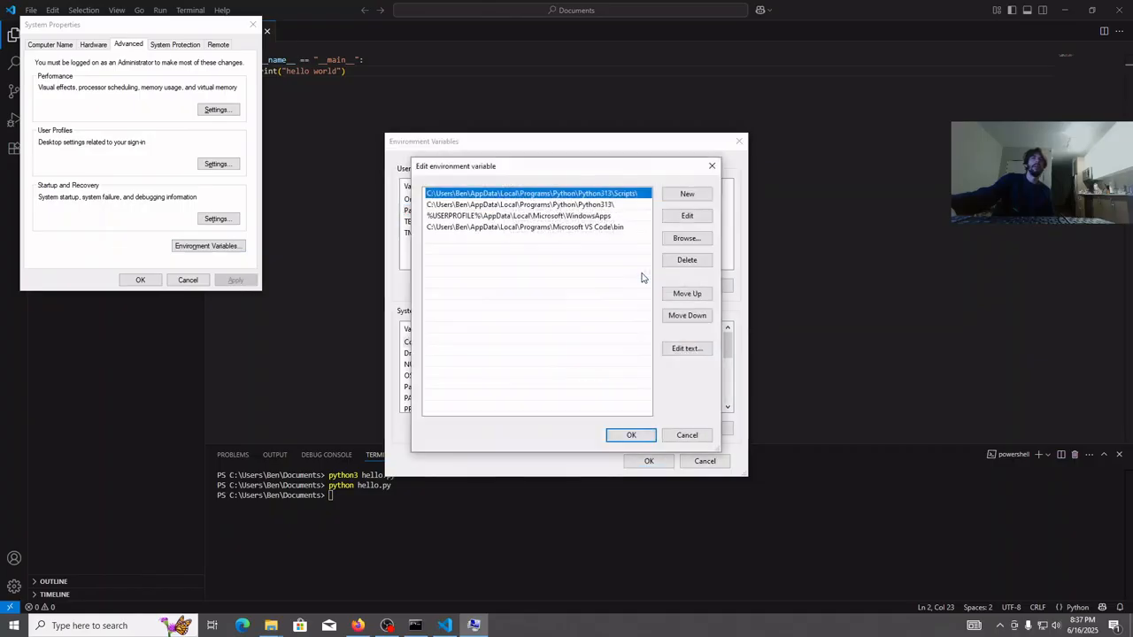
click(606, 206)
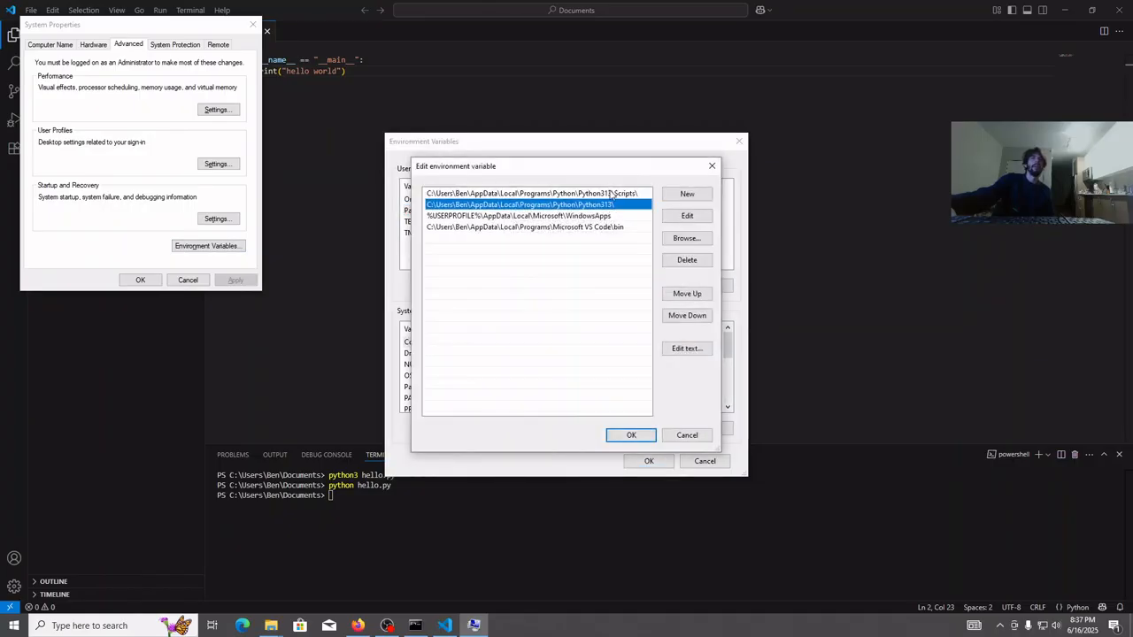
click(610, 193)
click(608, 205)
click(711, 166)
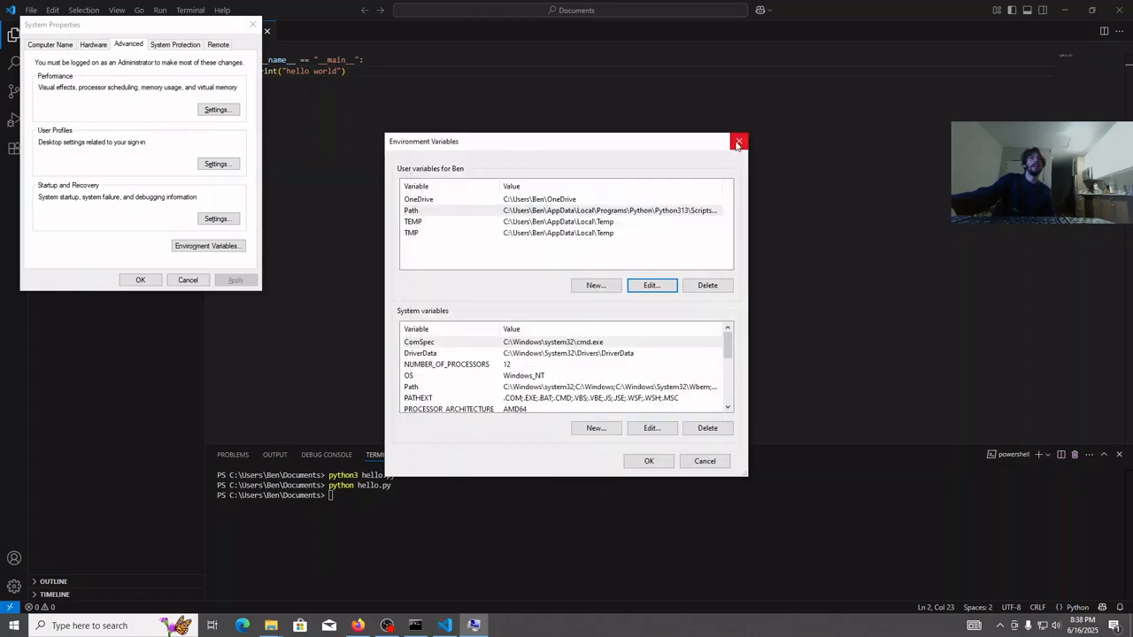
click(738, 142)
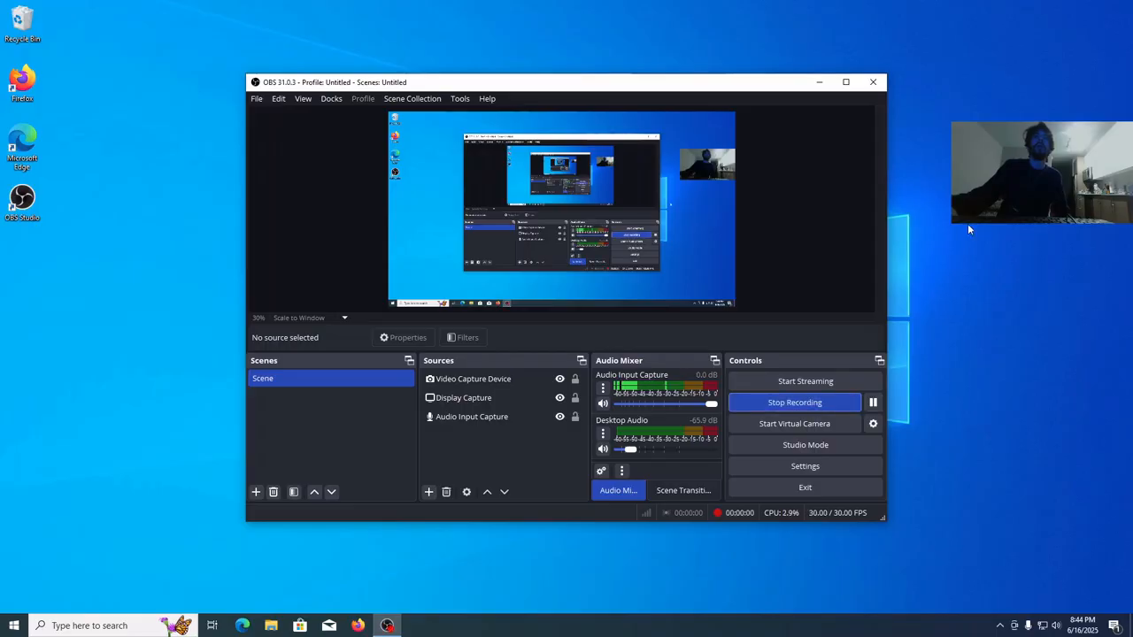
Step: Minimize the OBS window and launch Visual Studio Code
click(821, 85)
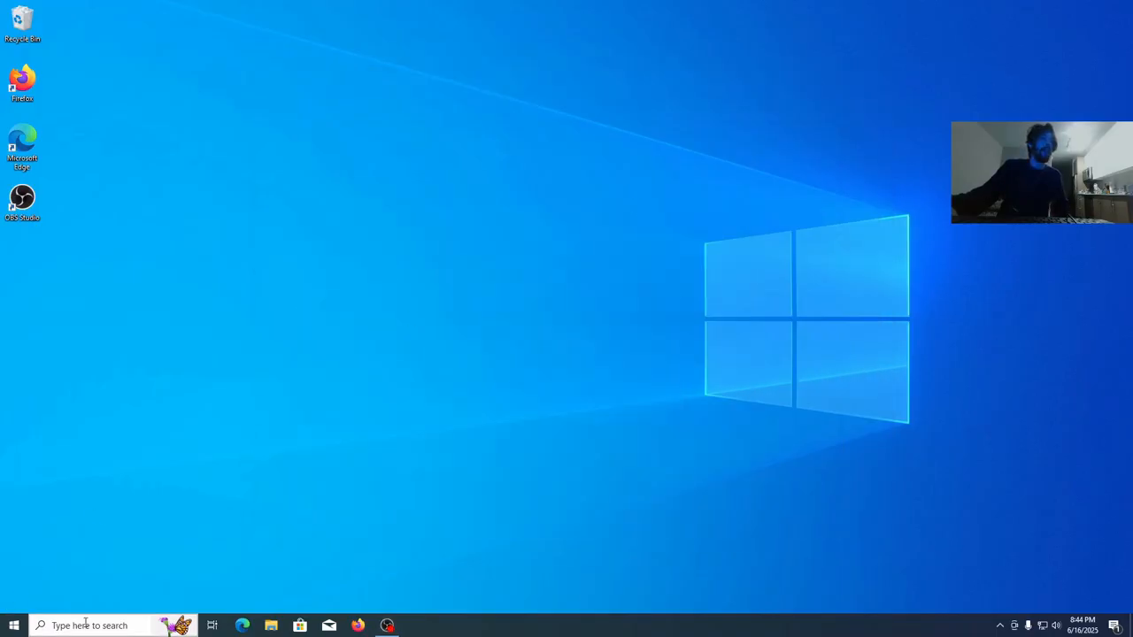
click(86, 623)
text(vi)
key(Return)
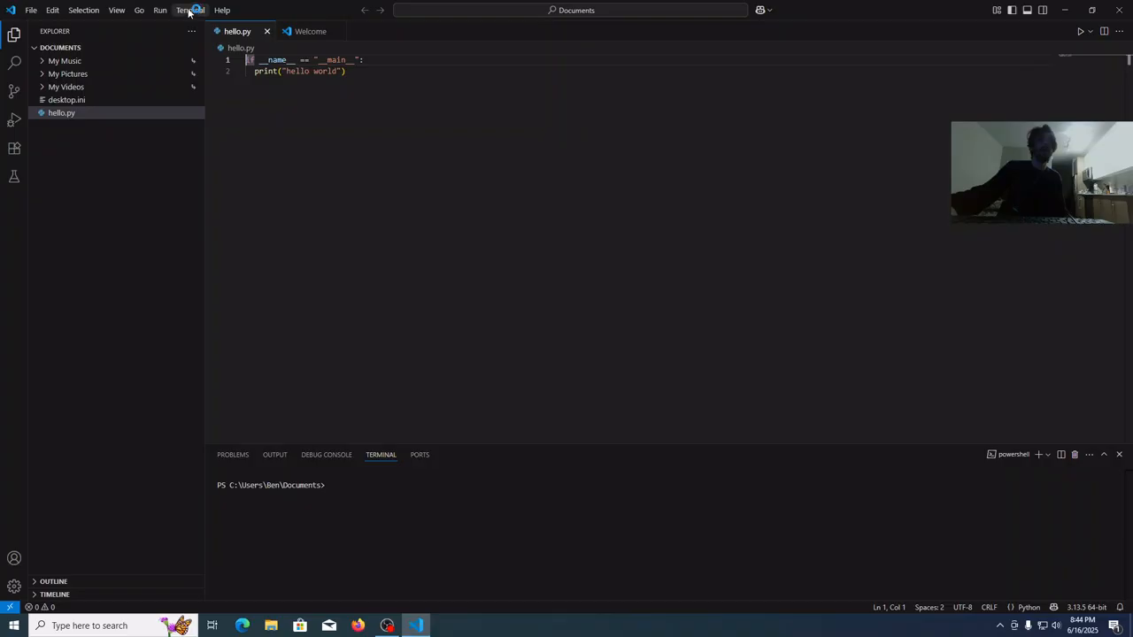
Step: List the Documents folder's contents in the VS Code terminal with ls and look for hello.py
click(383, 485)
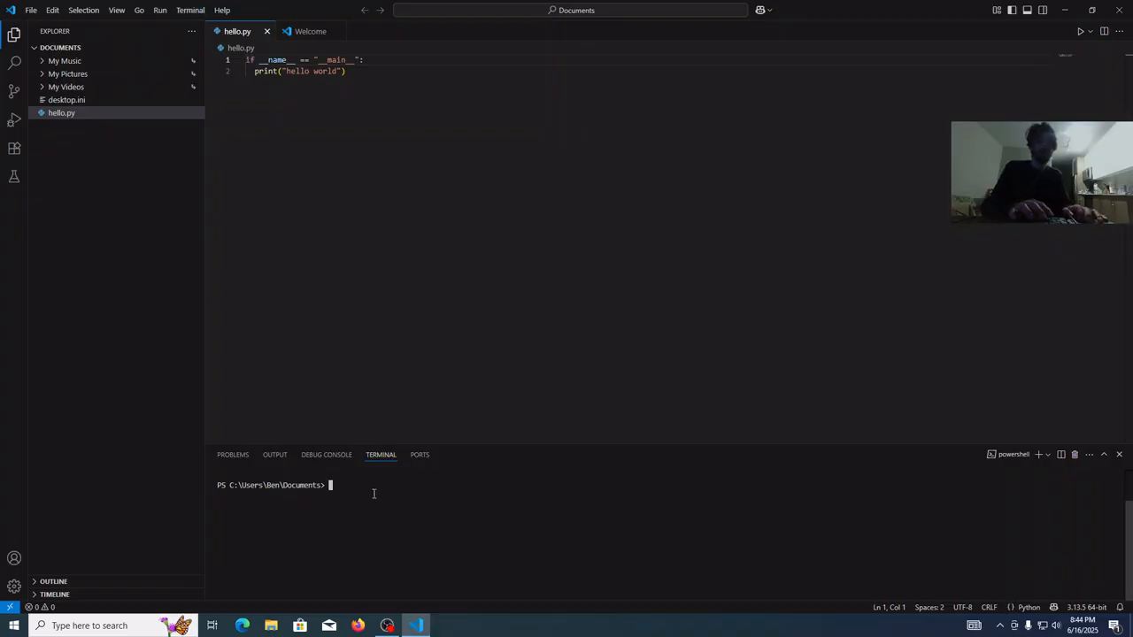
text(he)
key(BackSpace)
key(BackSpace)
text(p)
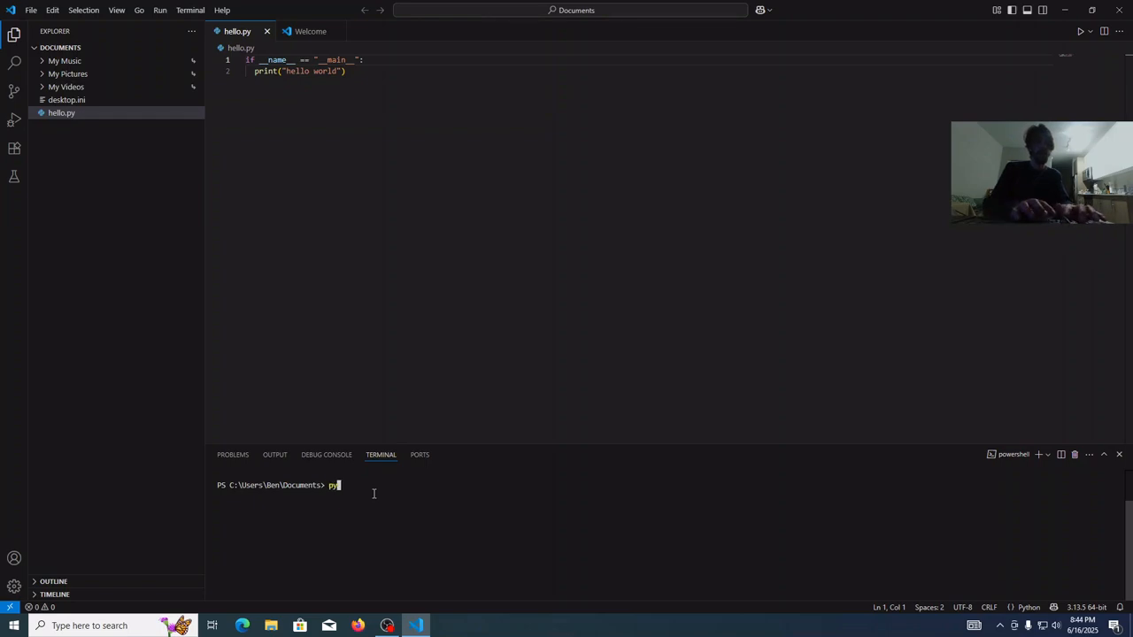
key(BackSpace)
text(ls)
key(Return)
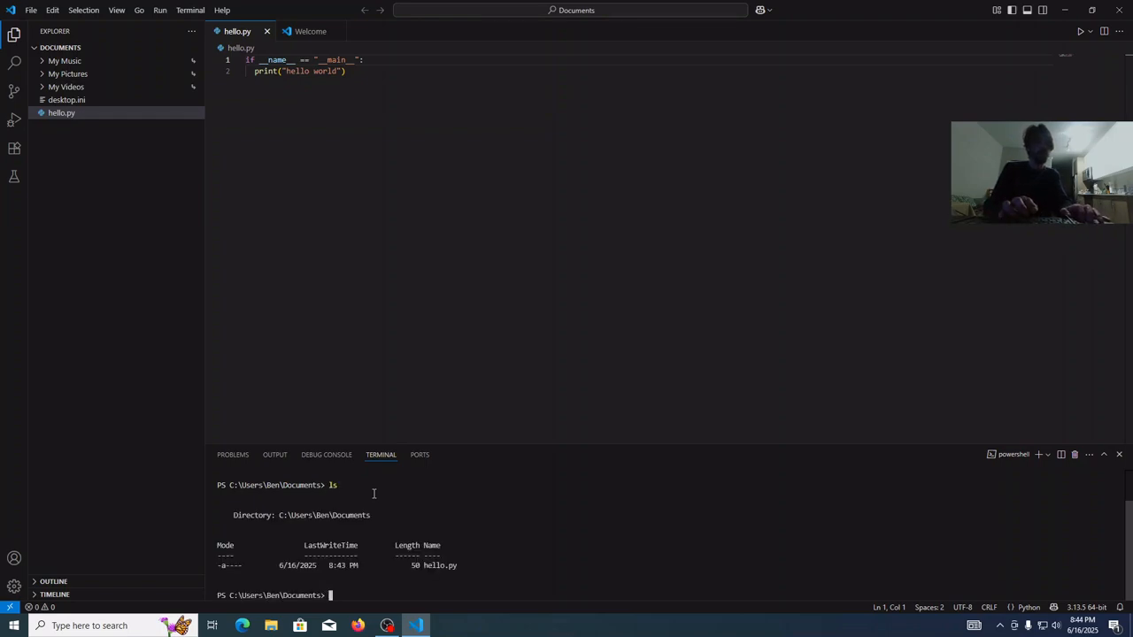
double_click(435, 564)
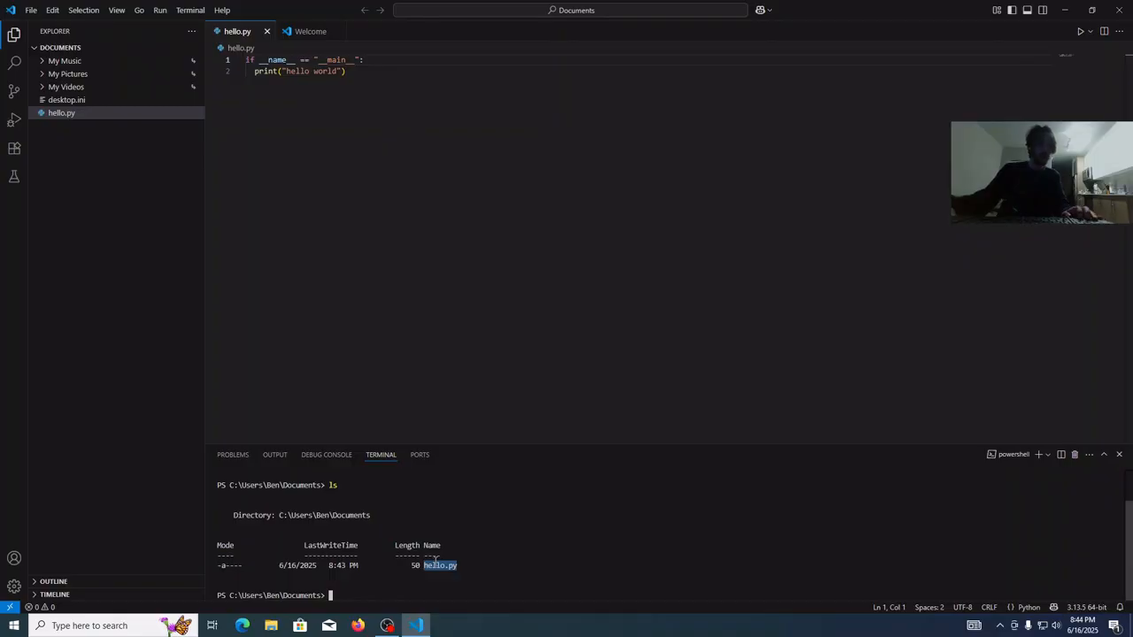
click(331, 485)
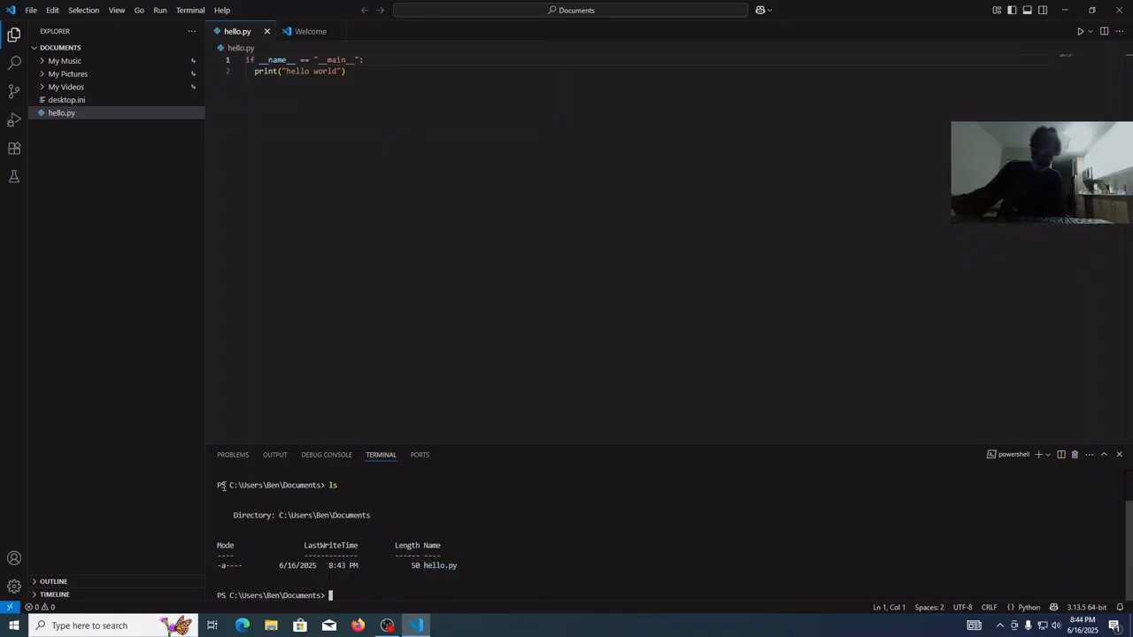
Step: Run the script from the terminal in the Documents folder with the command python hello.py
click(1047, 455)
click(425, 528)
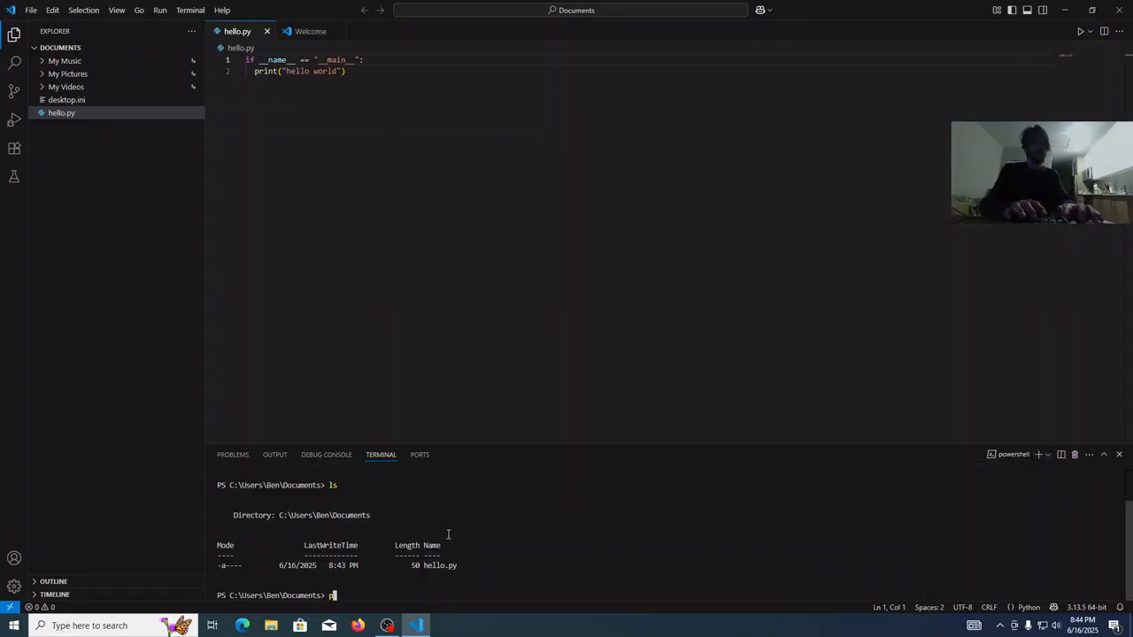
text(python hel)
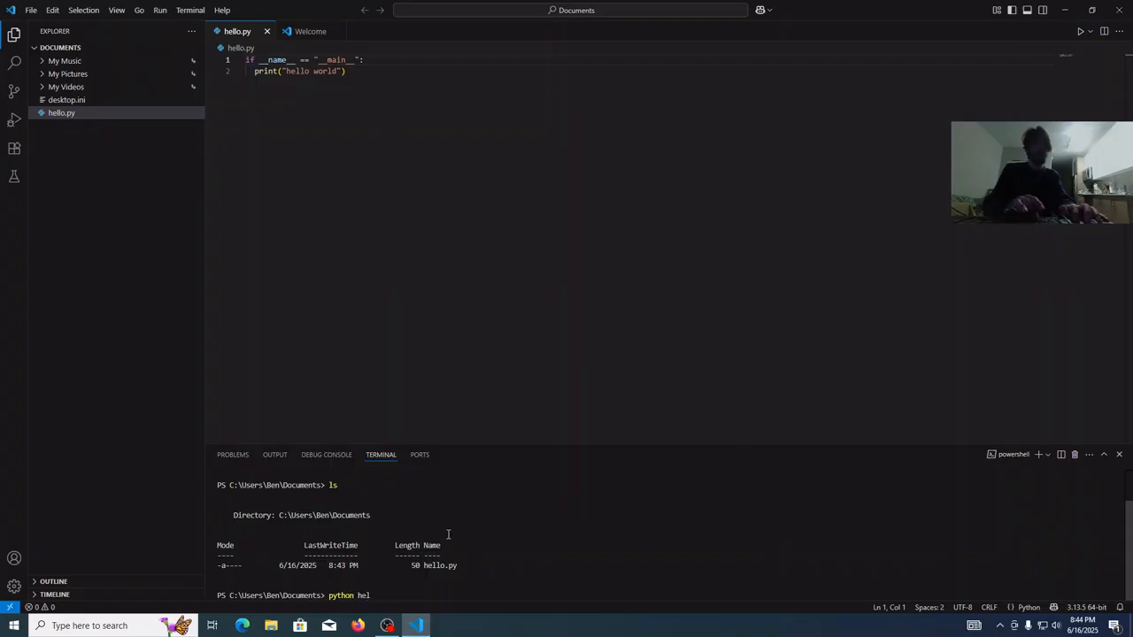
text(lo.py)
key(Return)
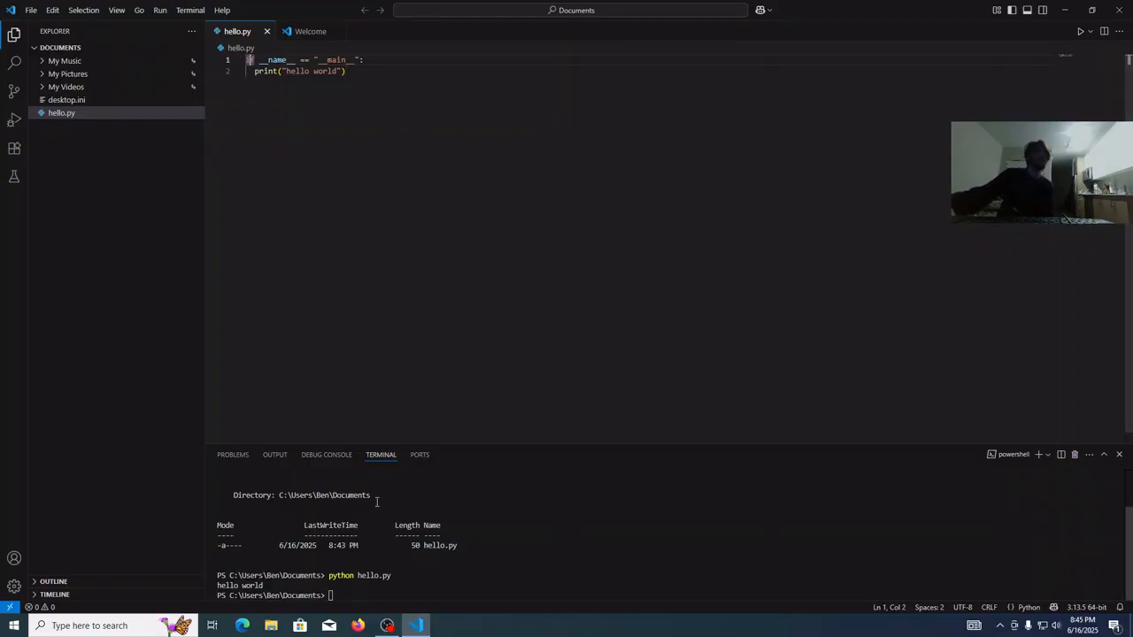
Step: Insert two blank lines above the if statement in hello.py and place the cursor on line 1
click(251, 59)
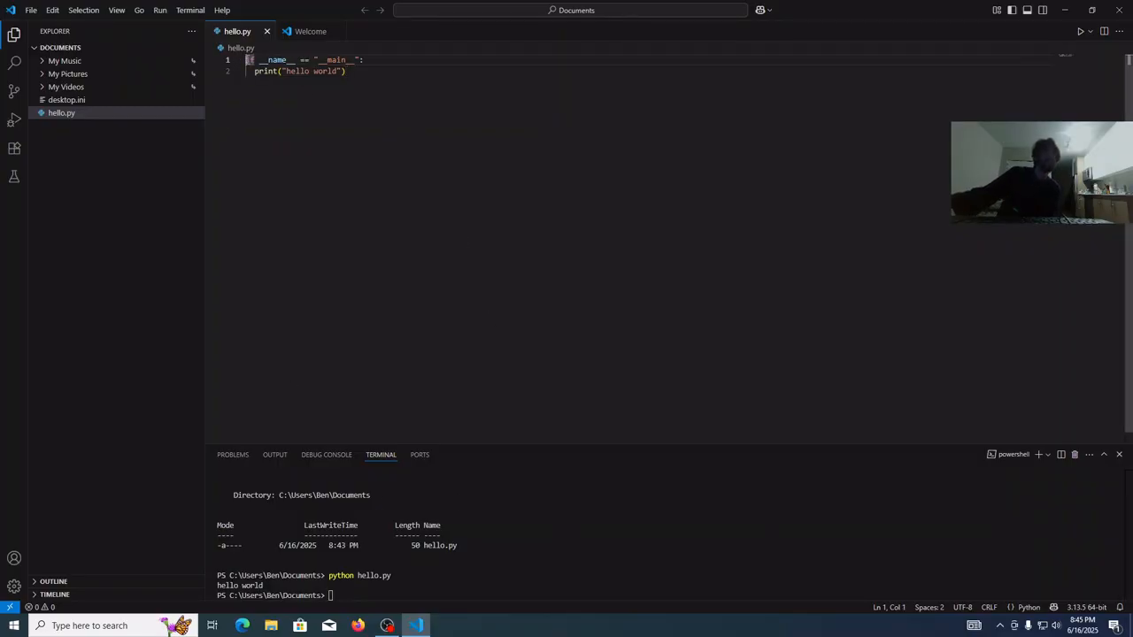
key(Return)
key(Return)
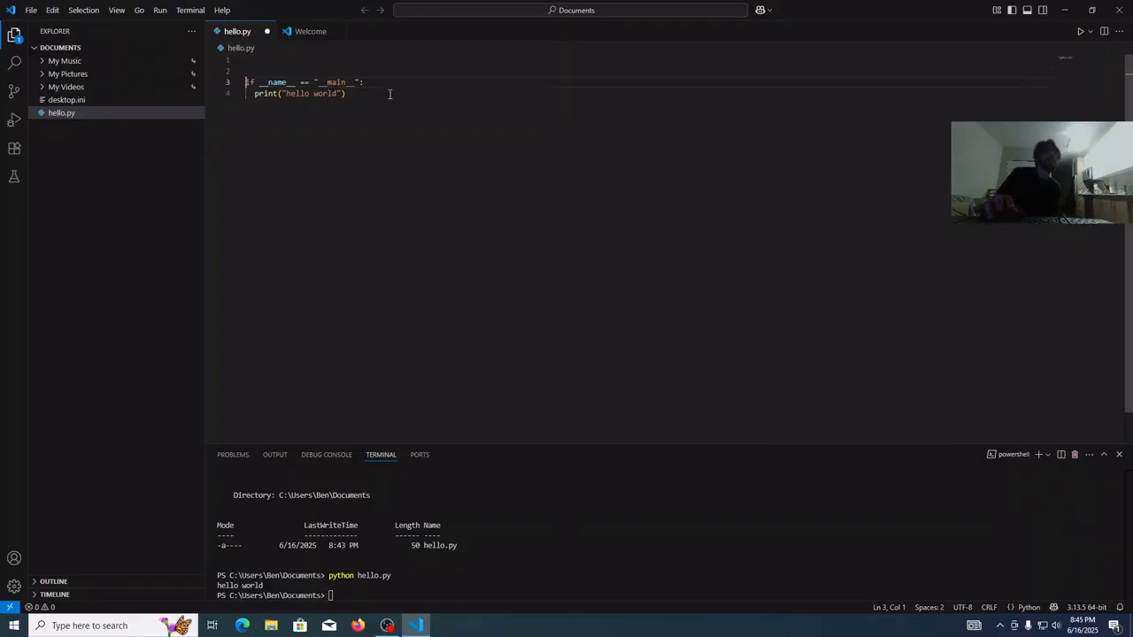
key(Up)
key(Up)
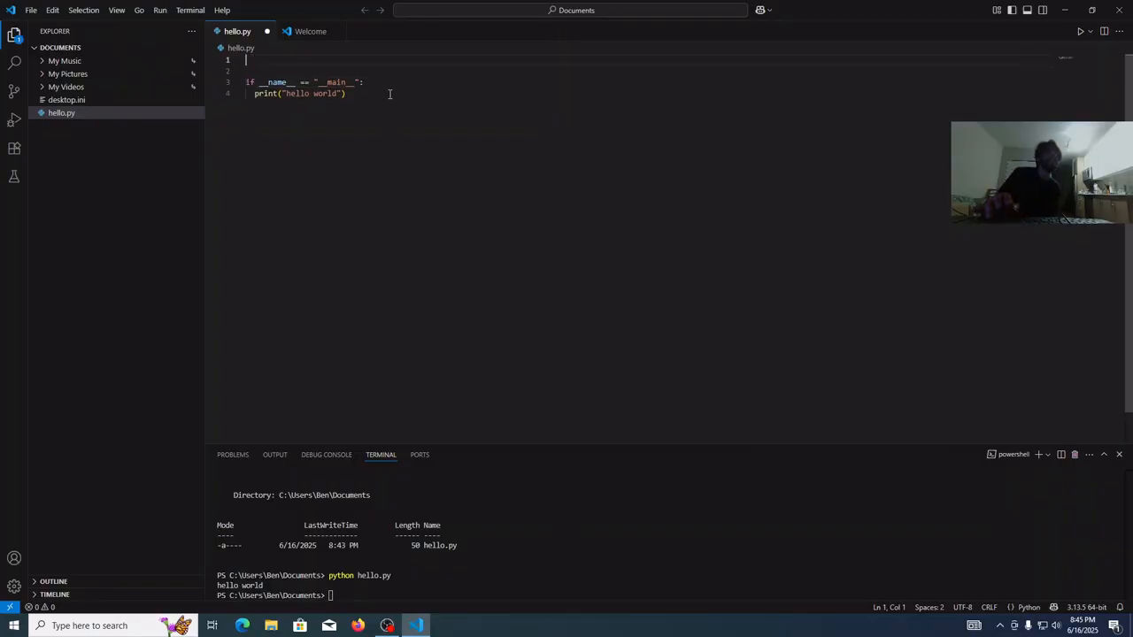
Step: Switch to Firefox, search the web for numpy and open the official NumPy website
click(361, 622)
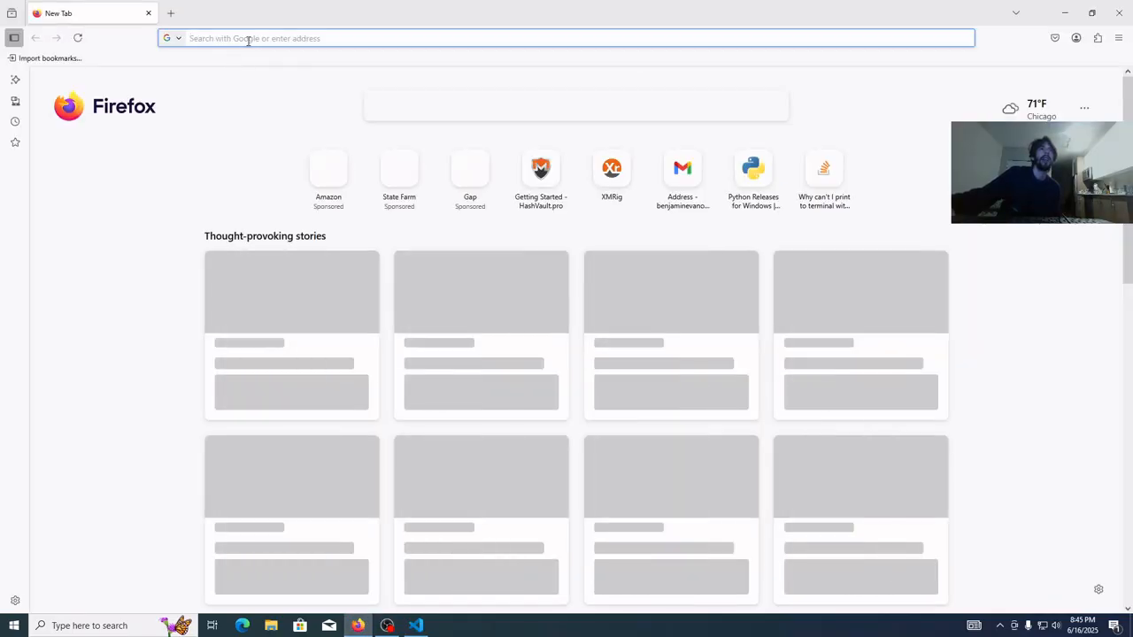
text(numpy)
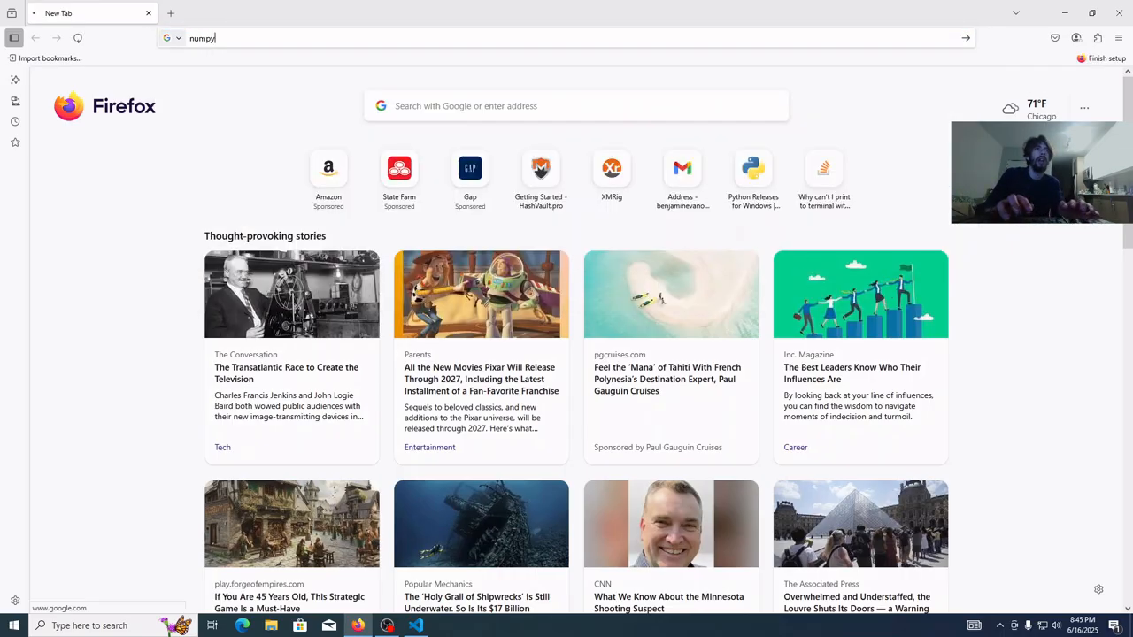
key(Return)
click(193, 196)
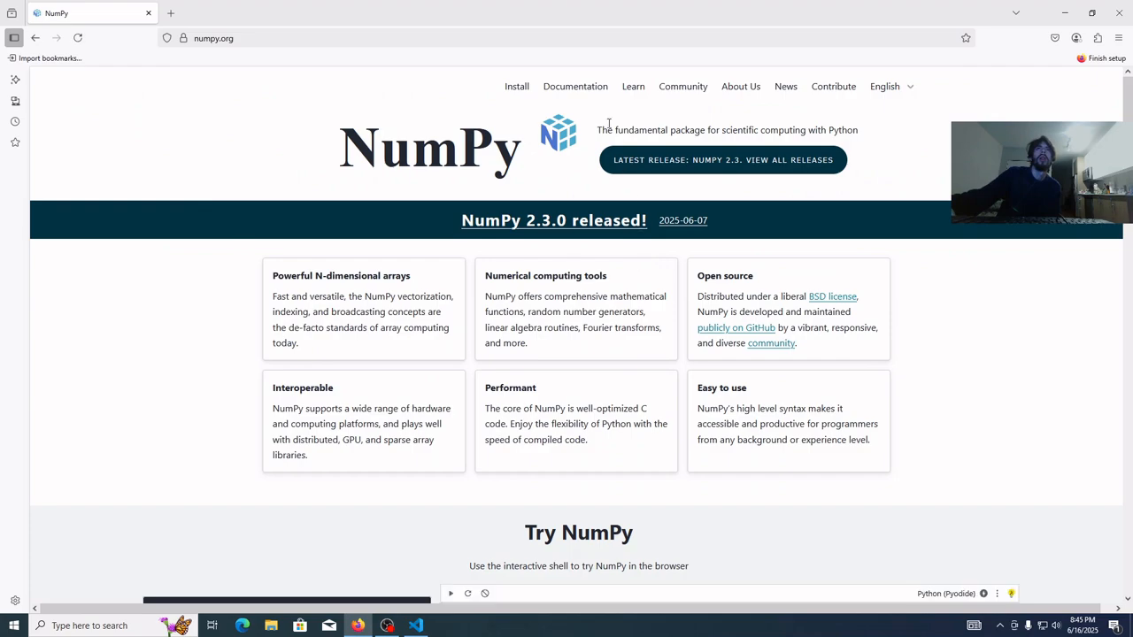
Step: Open NumPy's installation page and examine the project-based install commands
click(517, 87)
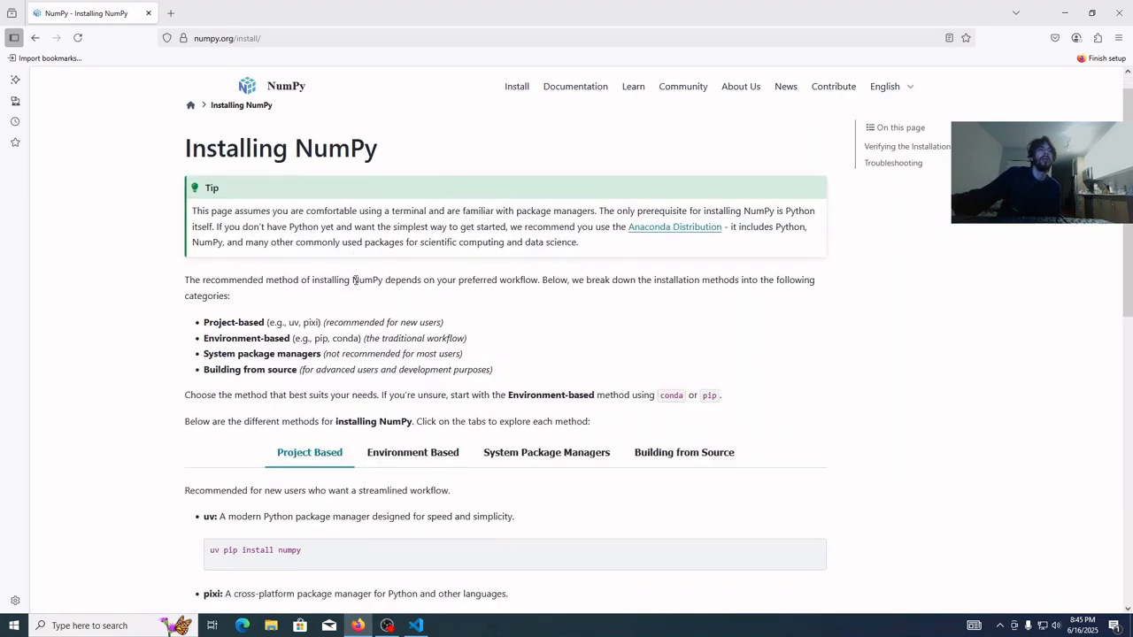
scroll(266, 354, down, 5)
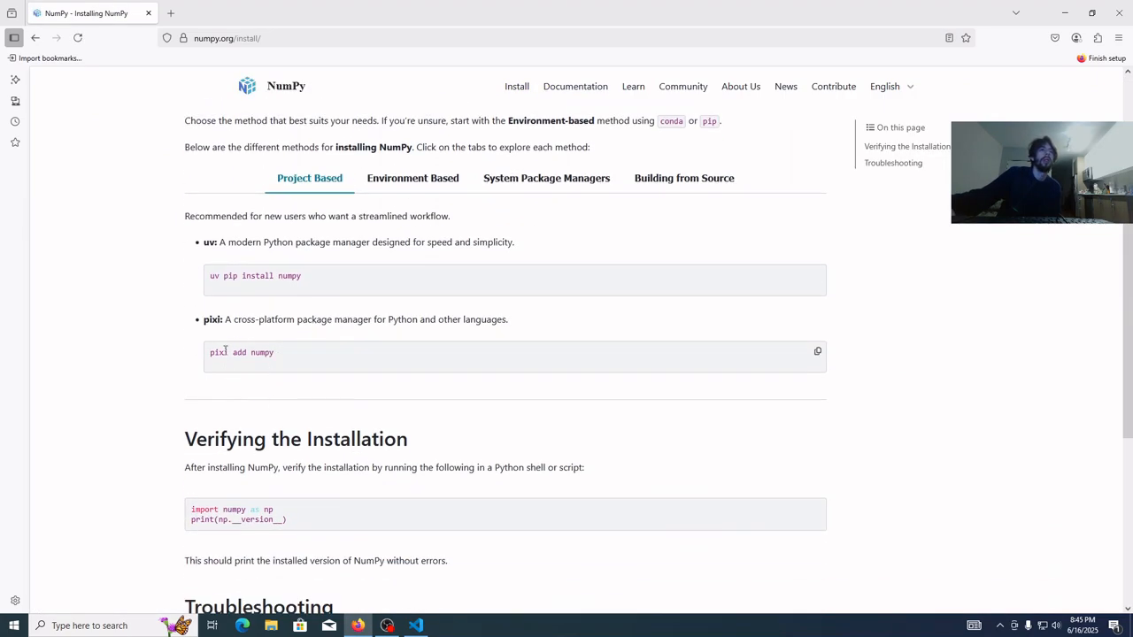
scroll(257, 391, down, 2)
scroll(301, 334, up, 2)
drag(220, 278, 305, 286)
click(307, 286)
Step: Search the web for numpy pip in a new browser tab
click(171, 13)
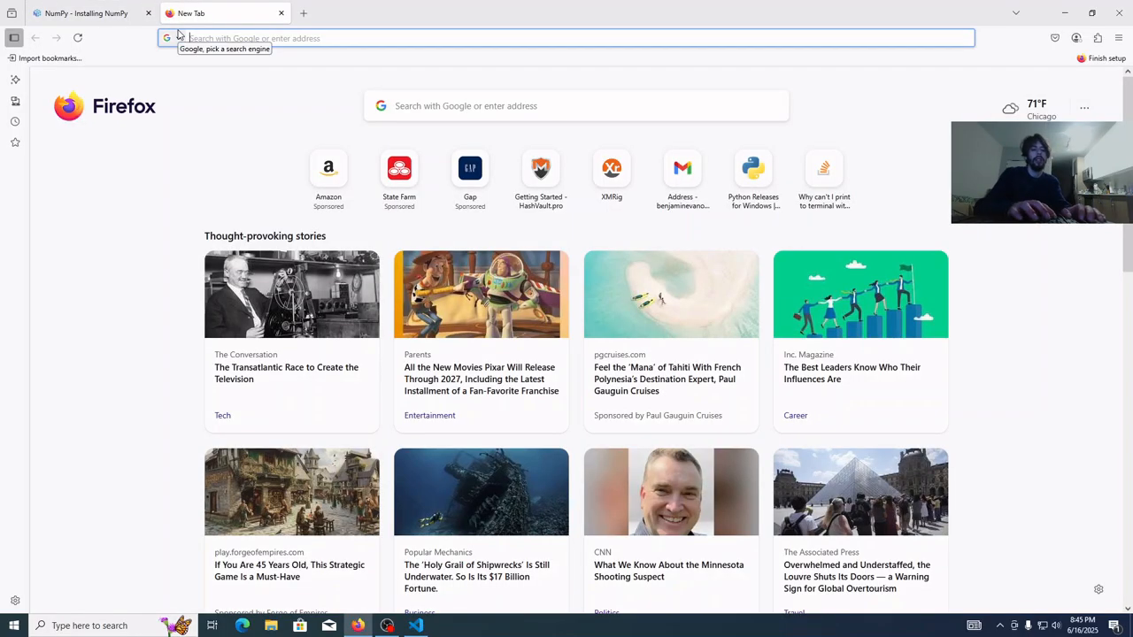
text(num)
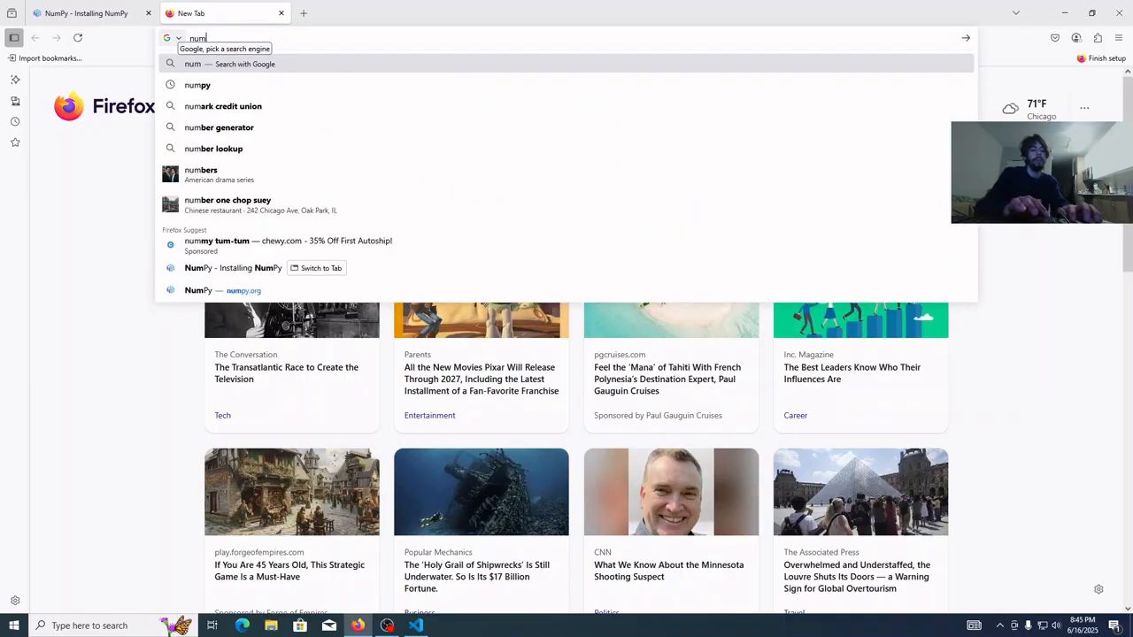
text(pypip)
key(BackSpace)
key(BackSpace)
key(BackSpace)
key(BackSpace)
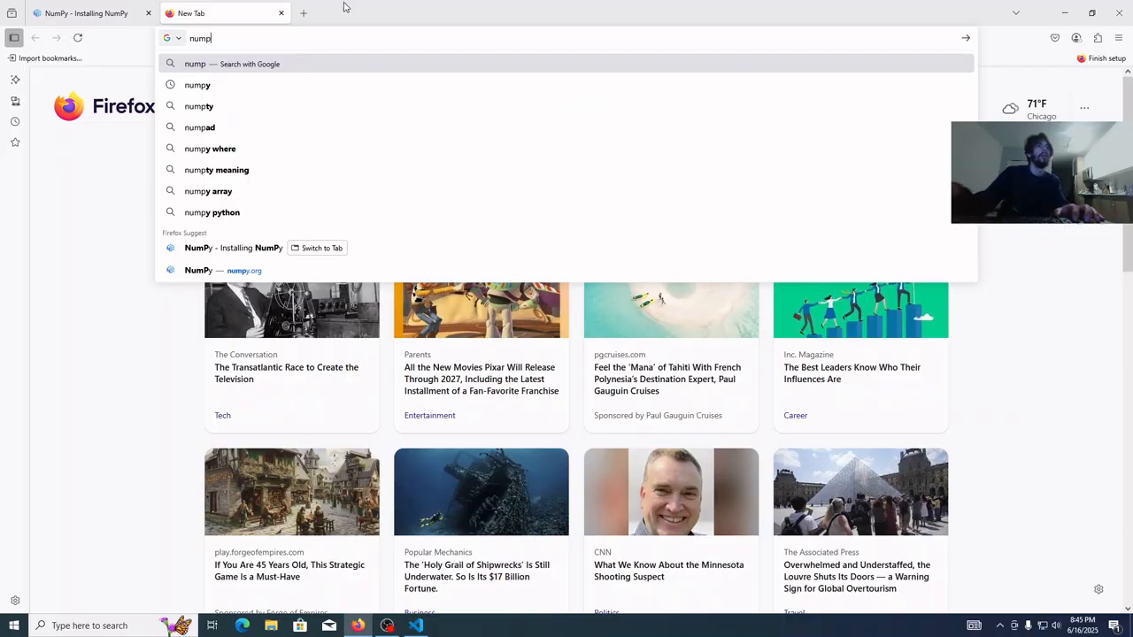
text(y )
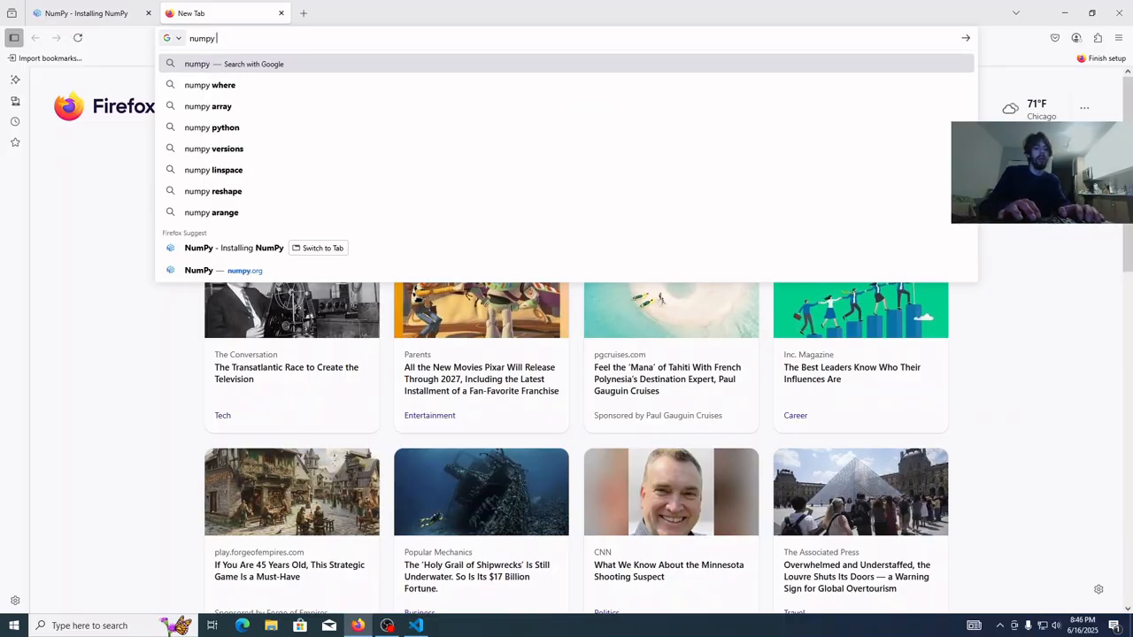
text(pipi)
key(Return)
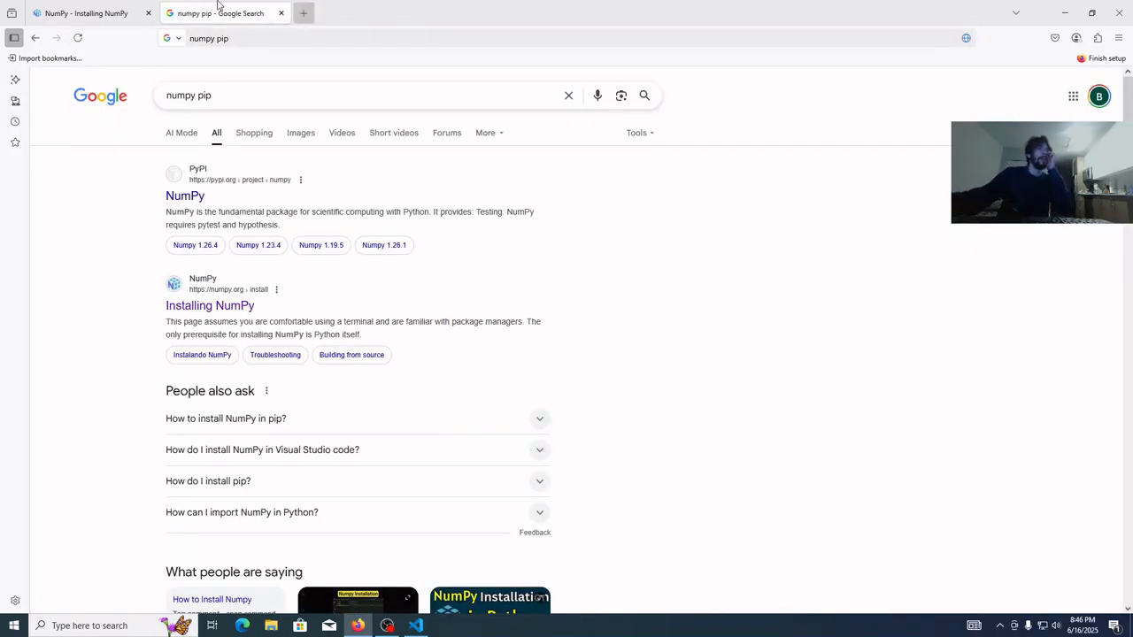
Step: Open NumPy's PyPI page and copy its pip install numpy command into the VS Code terminal
click(185, 197)
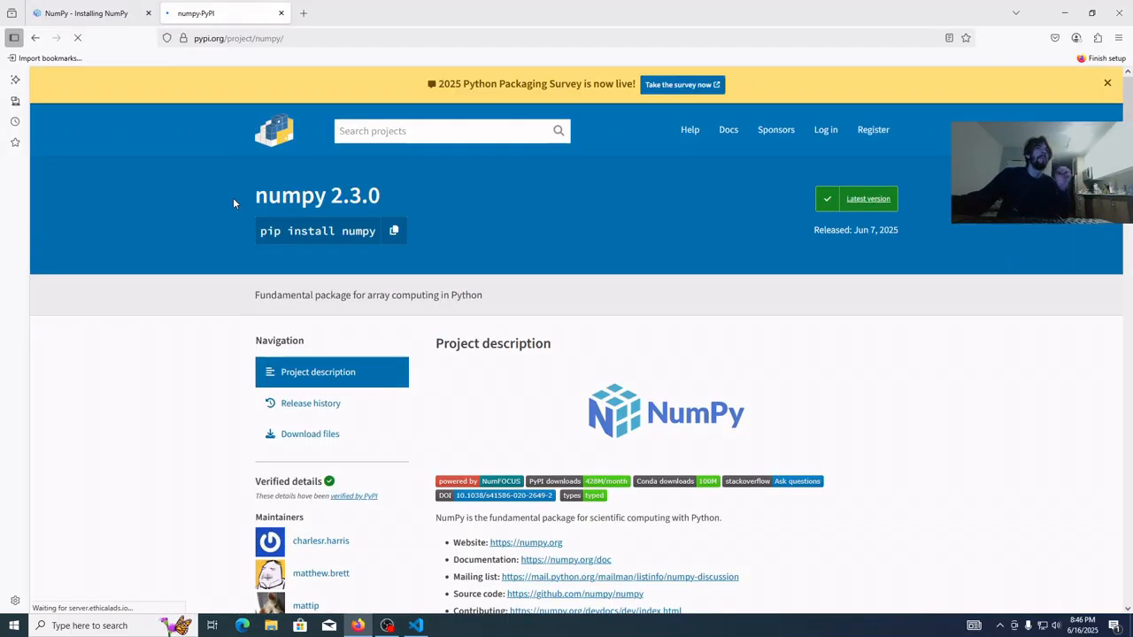
click(392, 233)
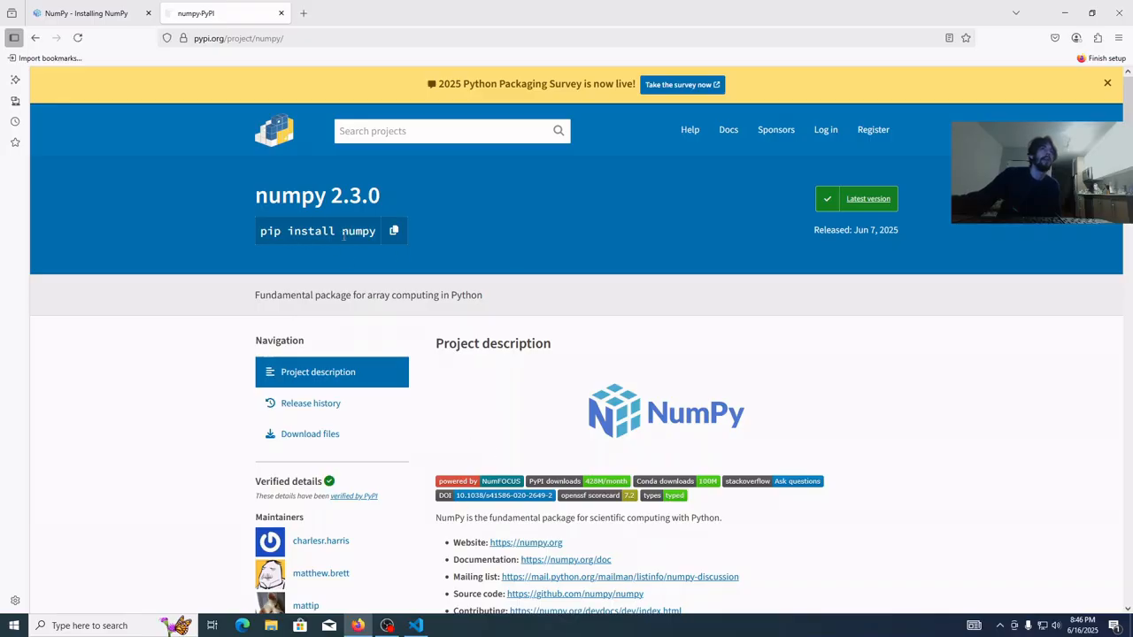
click(415, 625)
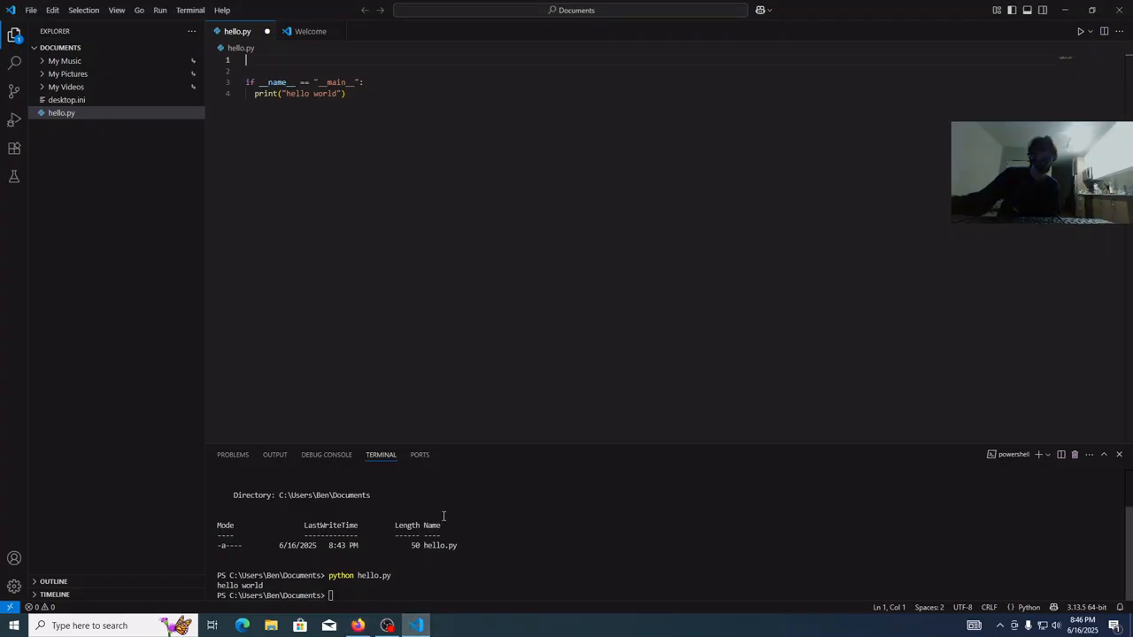
key(ctrl+v)
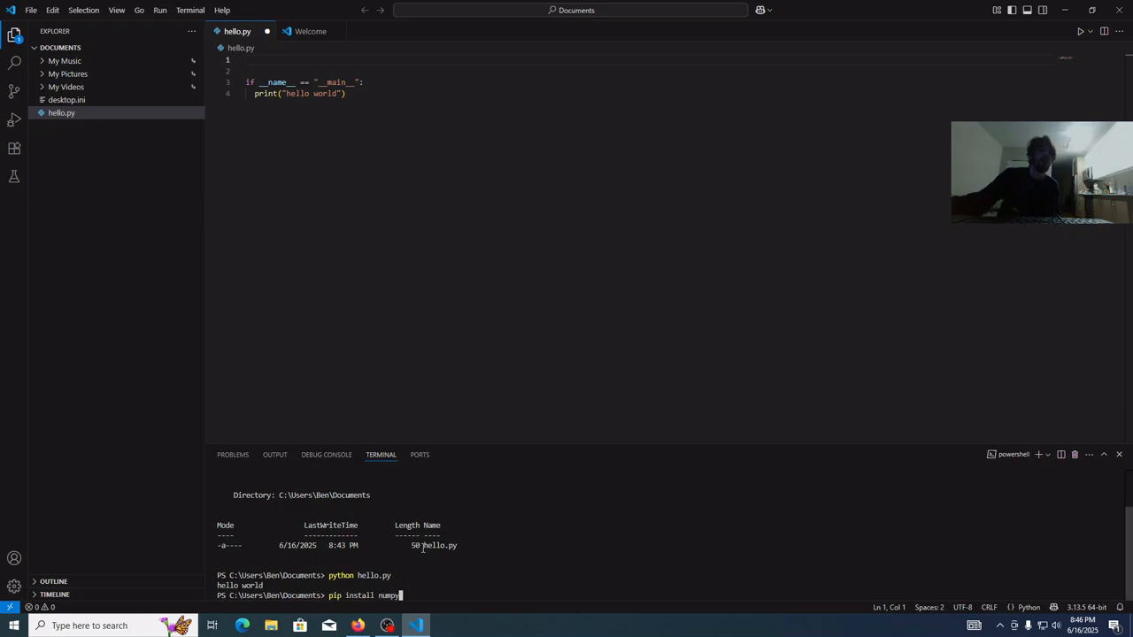
Step: Prefix the pasted terminal command so it reads python -m pip install numpy, and run it
key(Left)
key(Left)
key(Left)
key(Left)
key(Left)
key(Left)
key(Left)
key(Left)
key(Left)
key(Left)
key(Left)
key(Left)
key(Left)
key(Left)
key(Left)
key(Left)
key(Left)
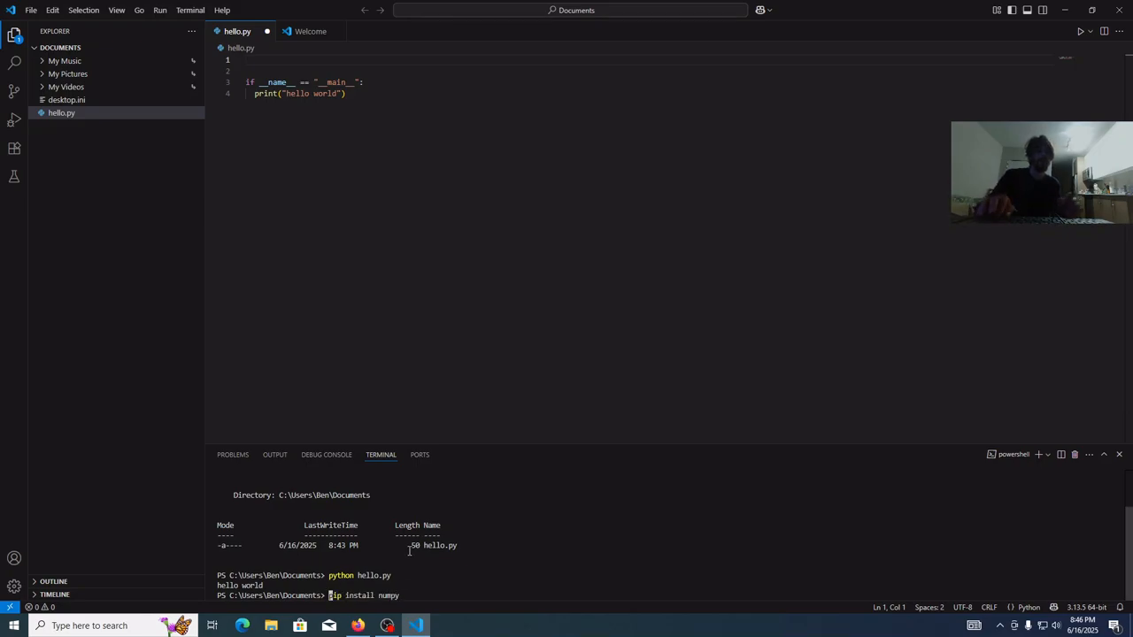
text(python3)
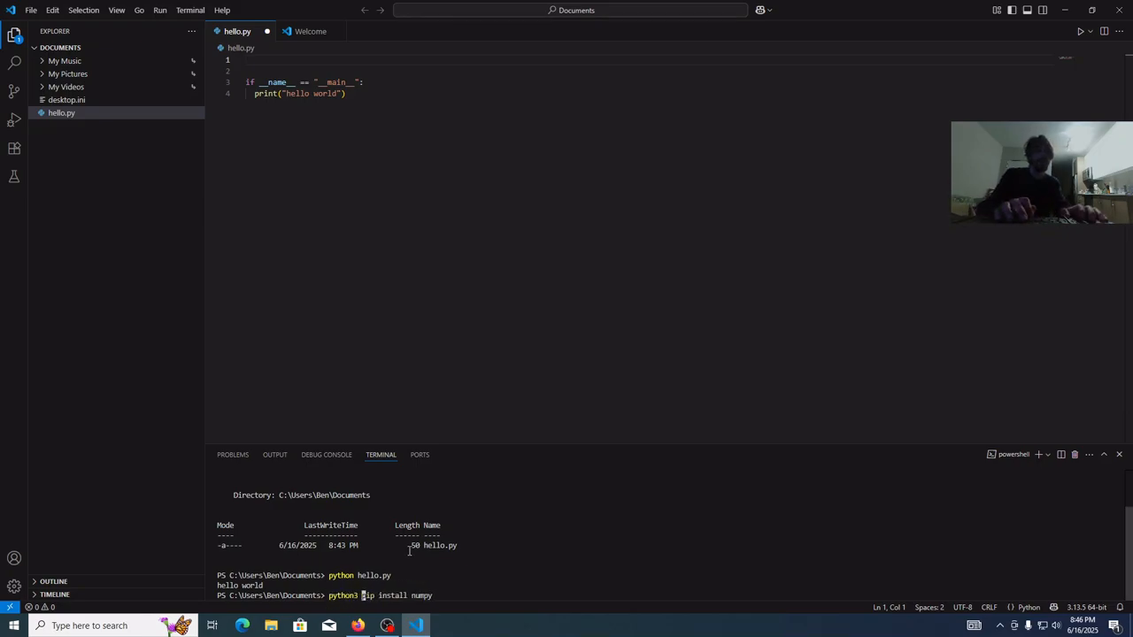
key(BackSpace)
key(BackSpace)
text(-m)
key(Return)
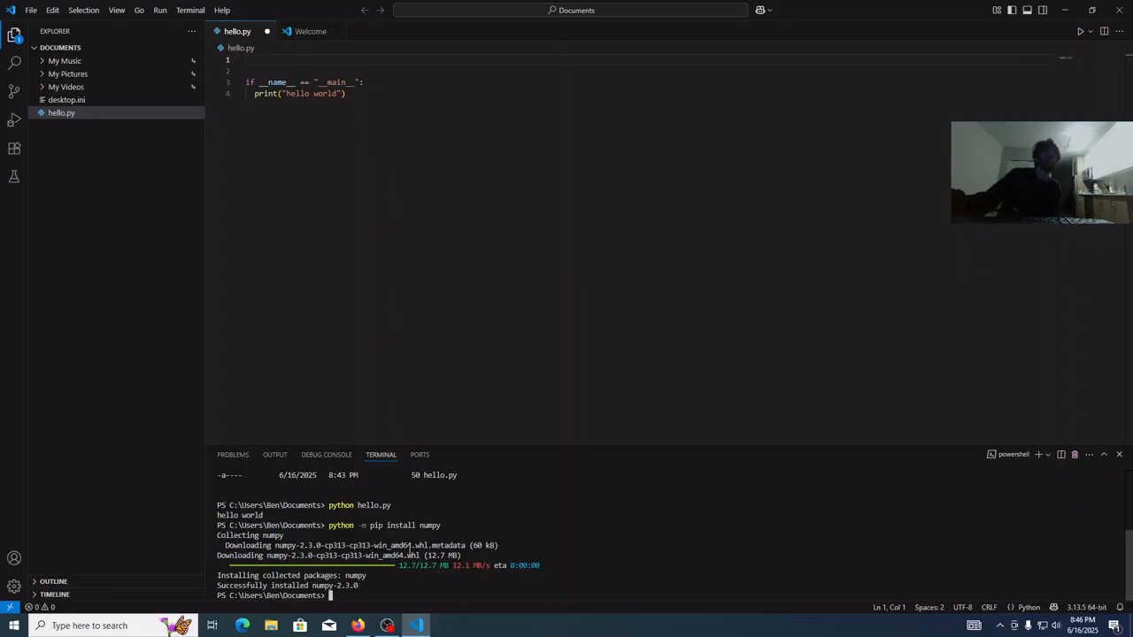
Step: Add the statement import numpy on the first line of hello.py
click(359, 62)
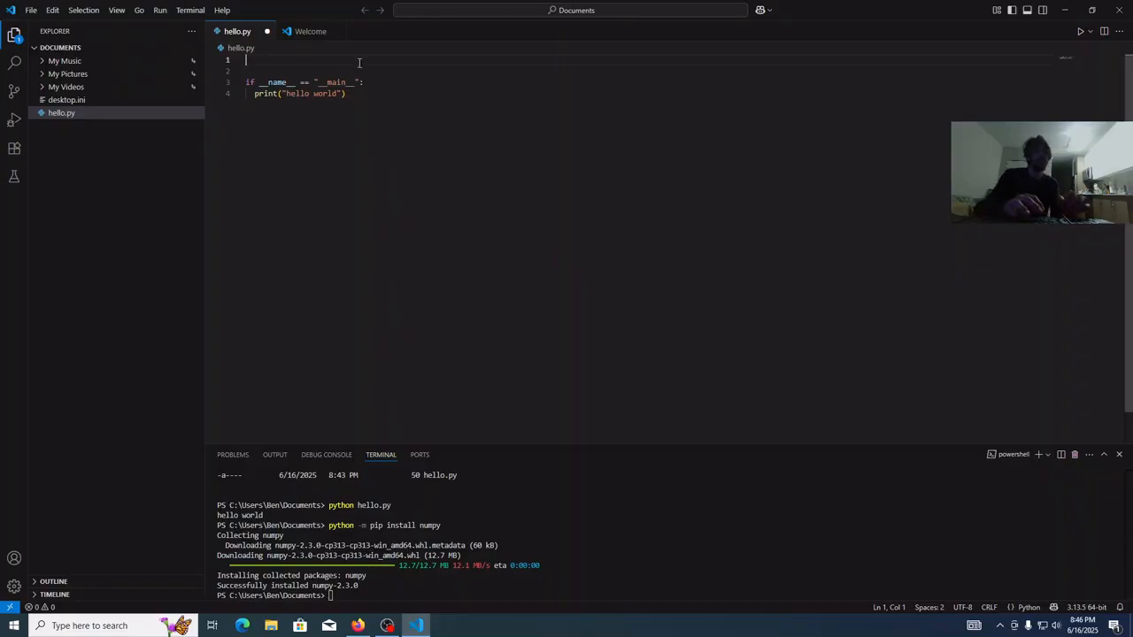
text(import nu)
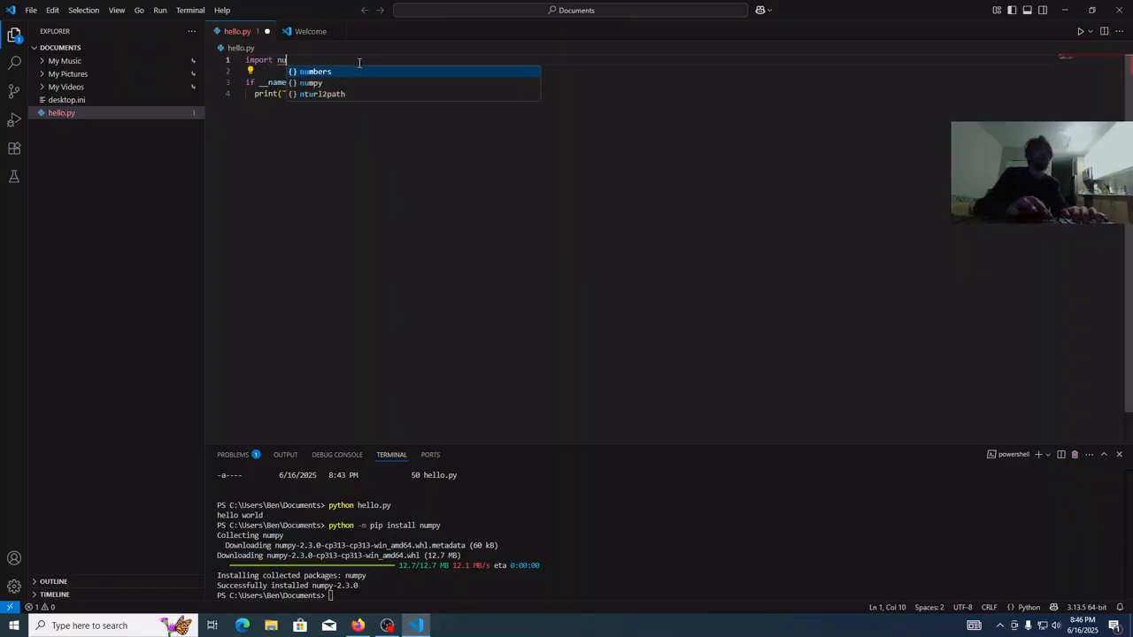
text(mpy)
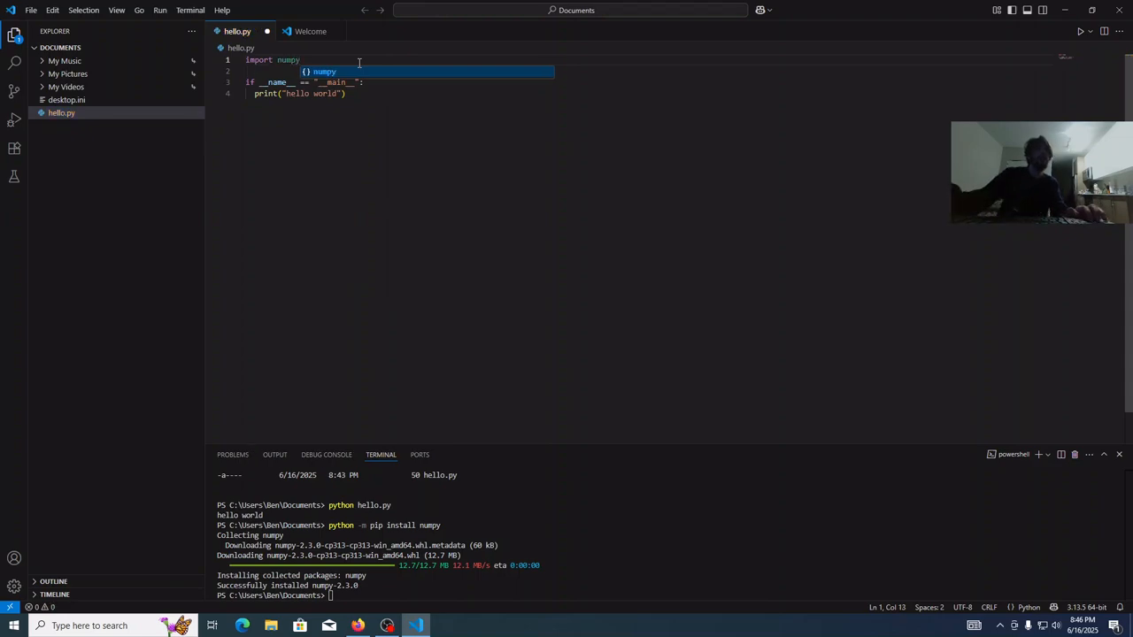
Step: Add the list [1, 2, 3] inside the main block of hello.py, one blank line below the print statement
click(388, 105)
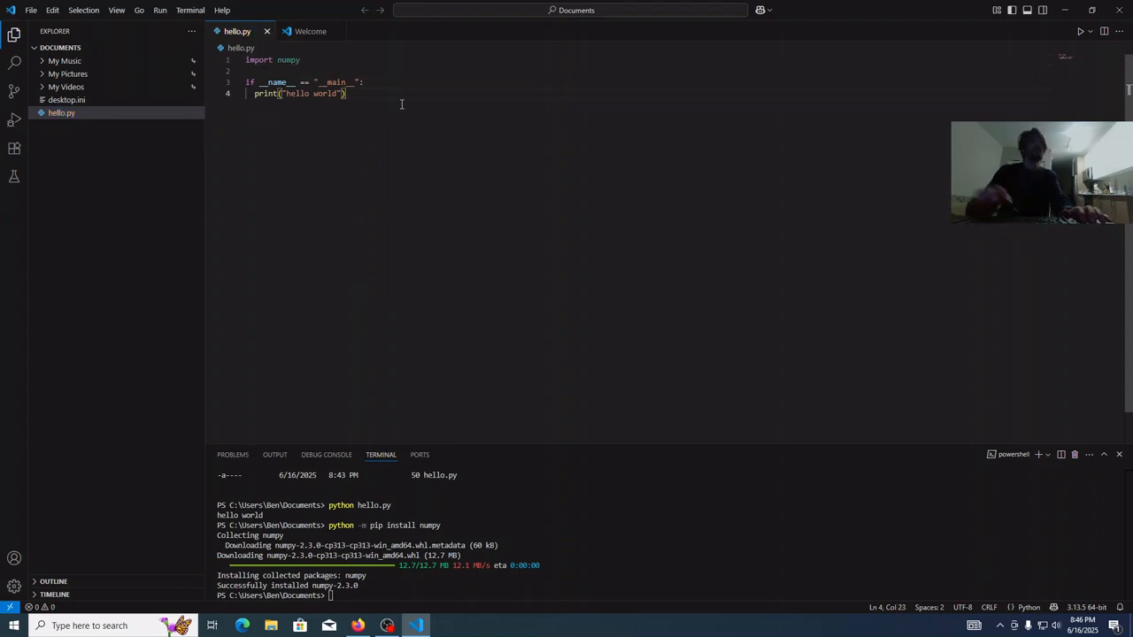
key(Return)
key(Return)
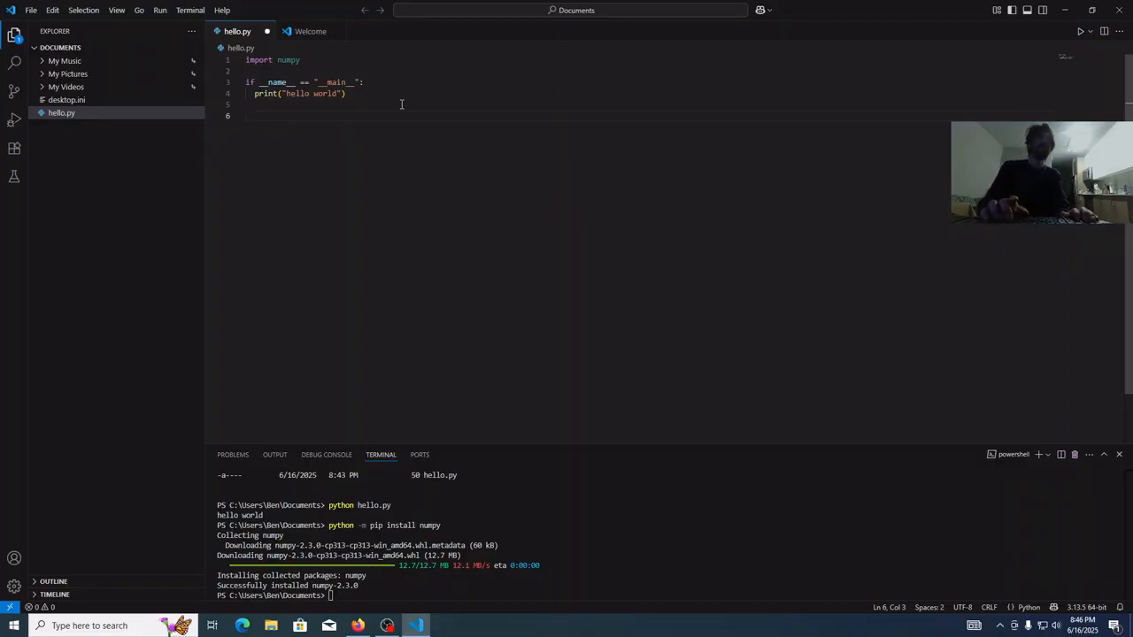
text([)
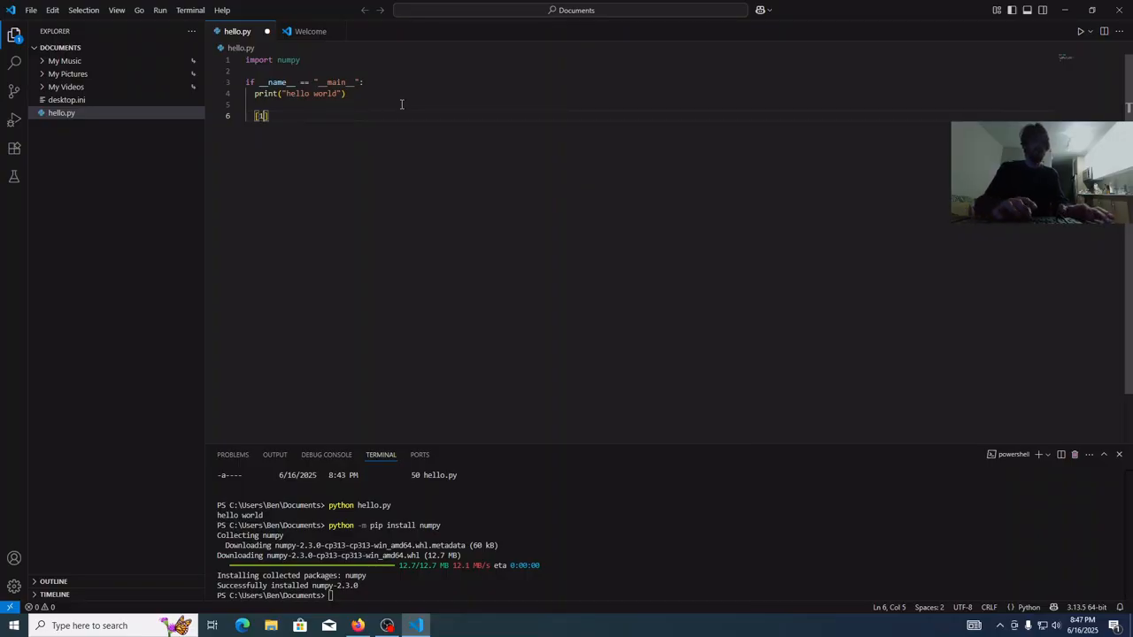
text(1, 2, )
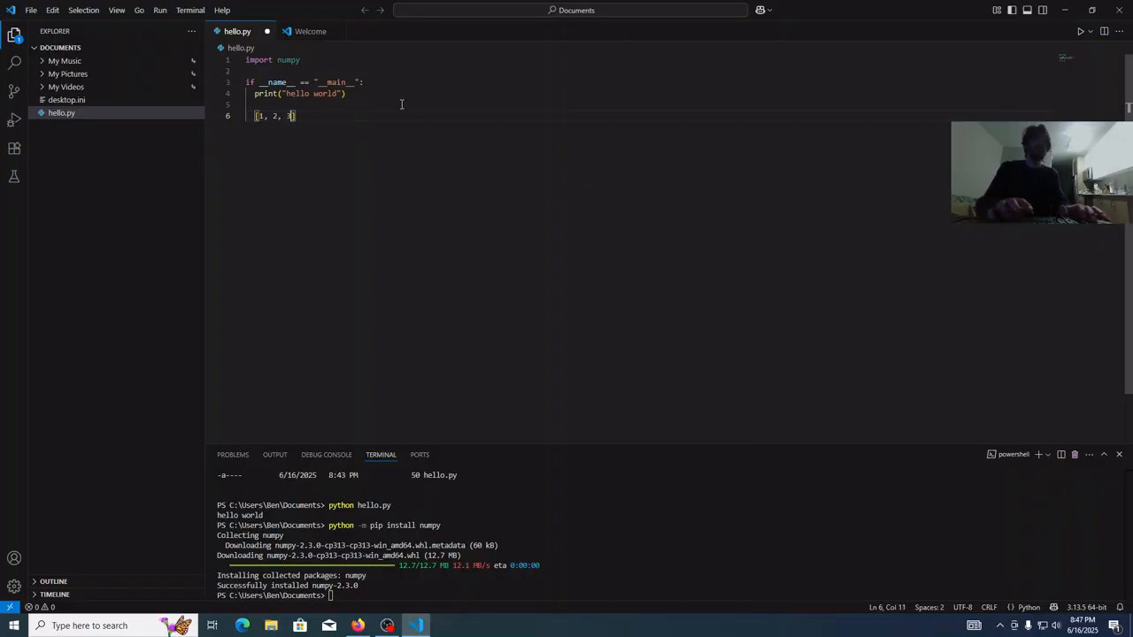
text(3])
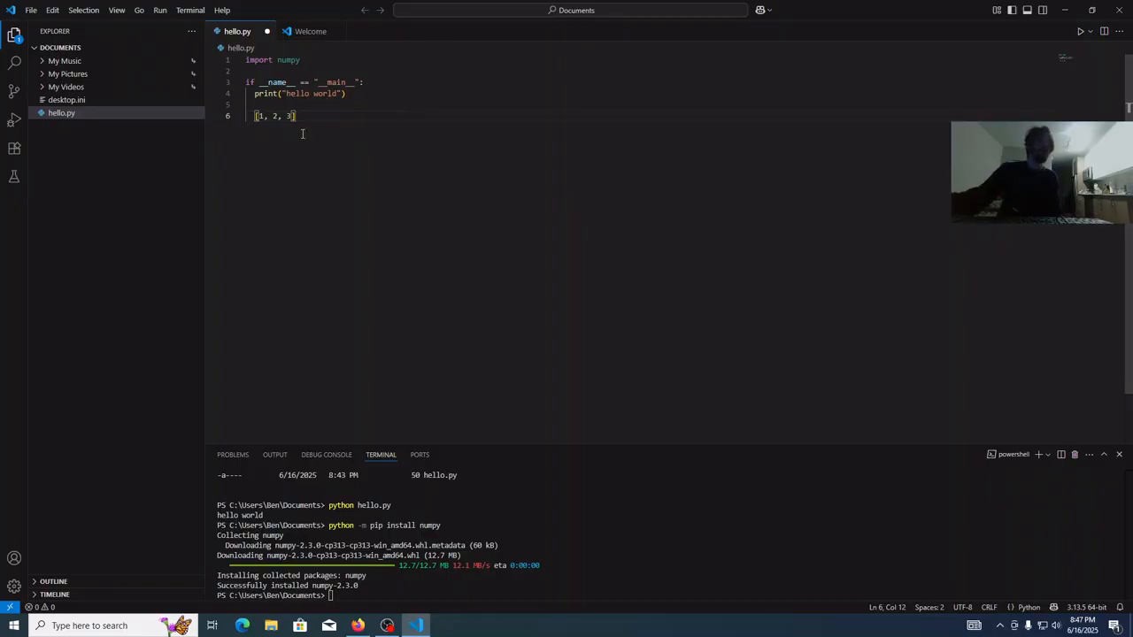
Step: Switch to Firefox, open the absolute beginner's guide from NumPy's documentation and examine its examples of creating arrays
click(358, 625)
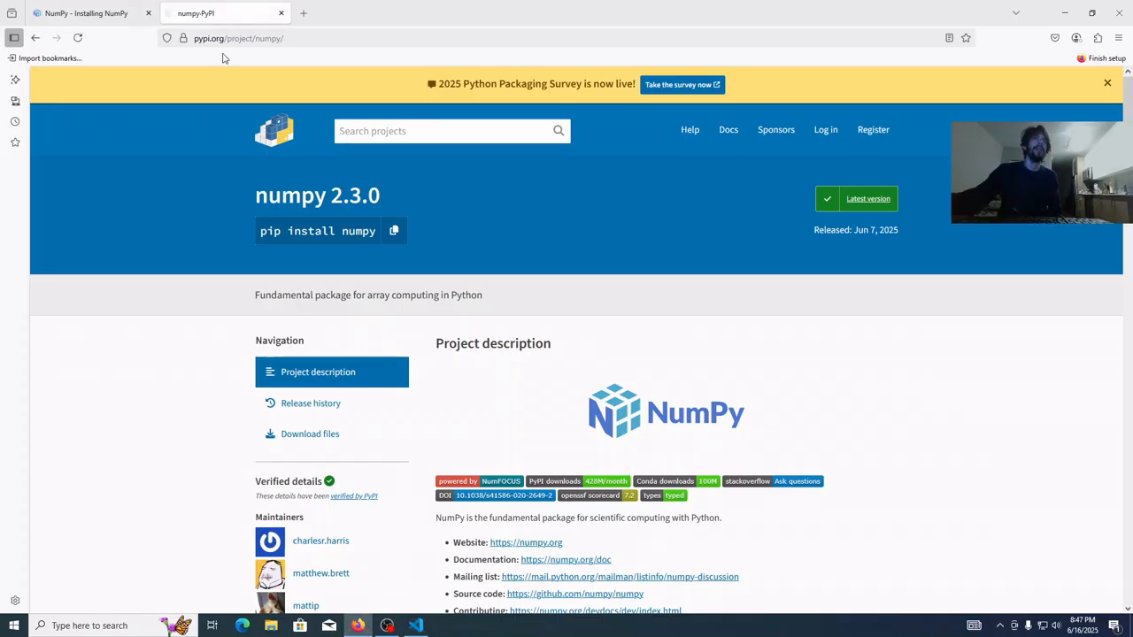
click(156, 13)
scroll(407, 178, up, 2)
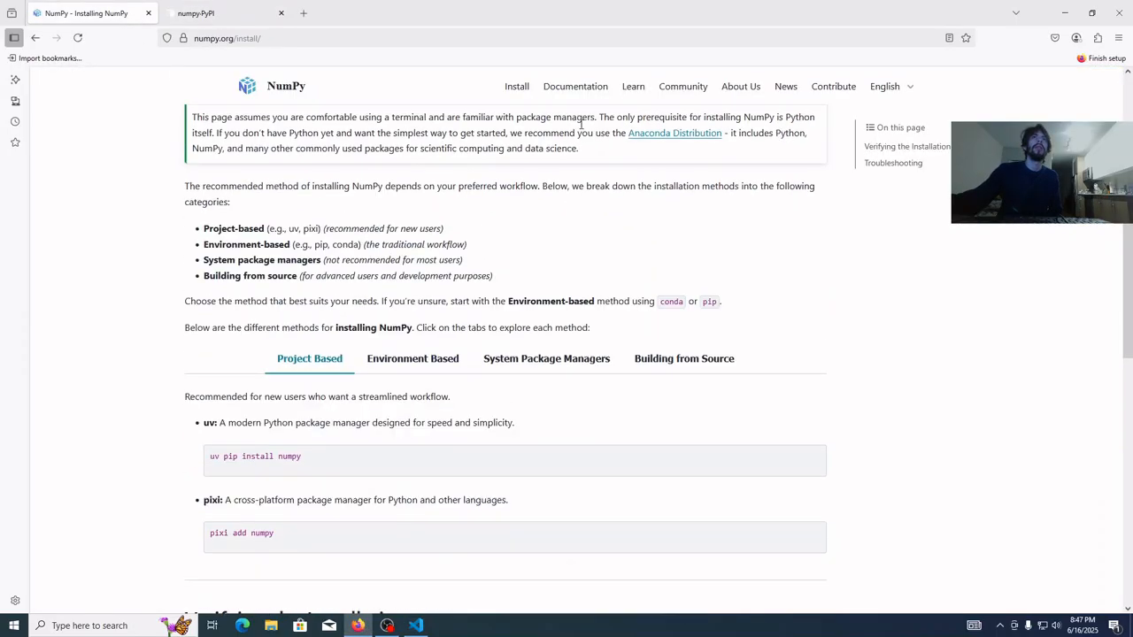
click(586, 87)
scroll(491, 354, down, 3)
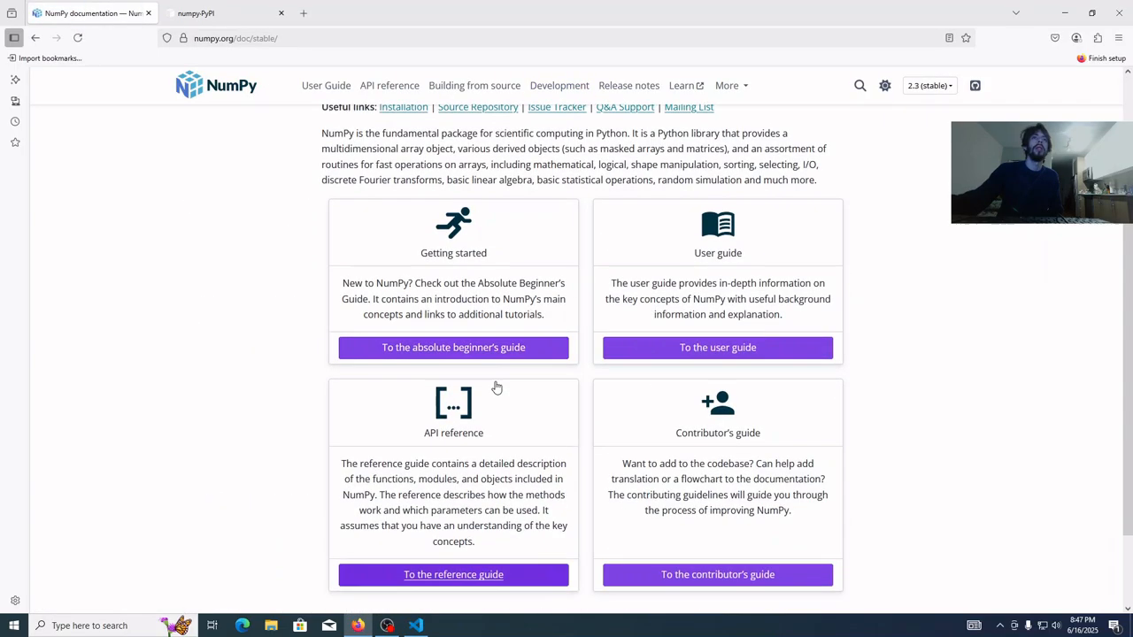
click(493, 347)
scroll(531, 344, down, 5)
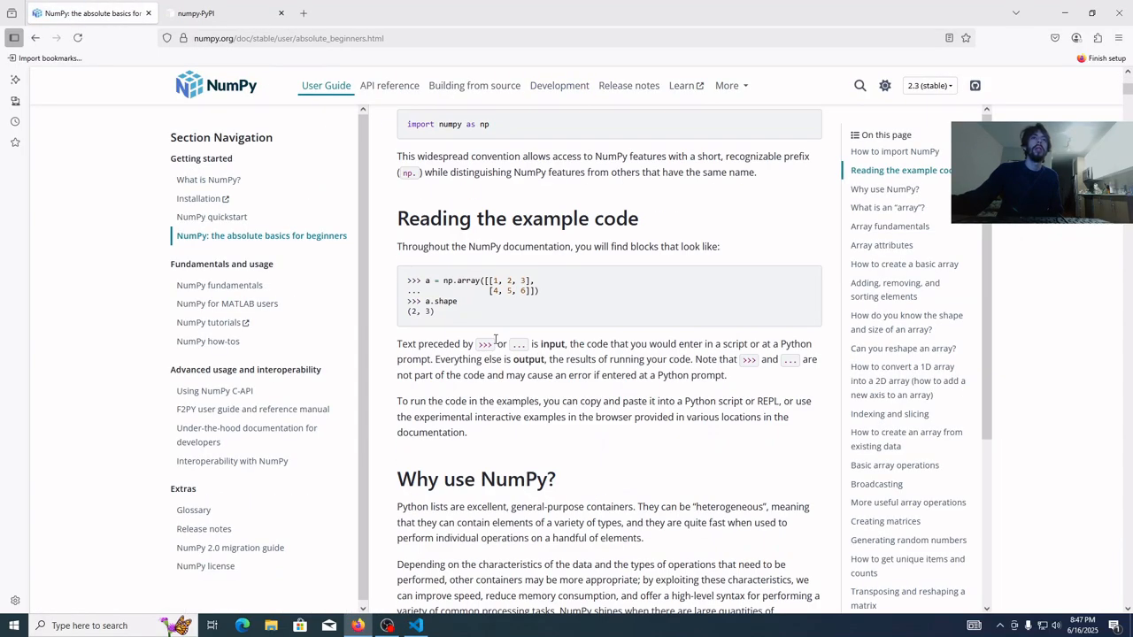
scroll(495, 309, down, 8)
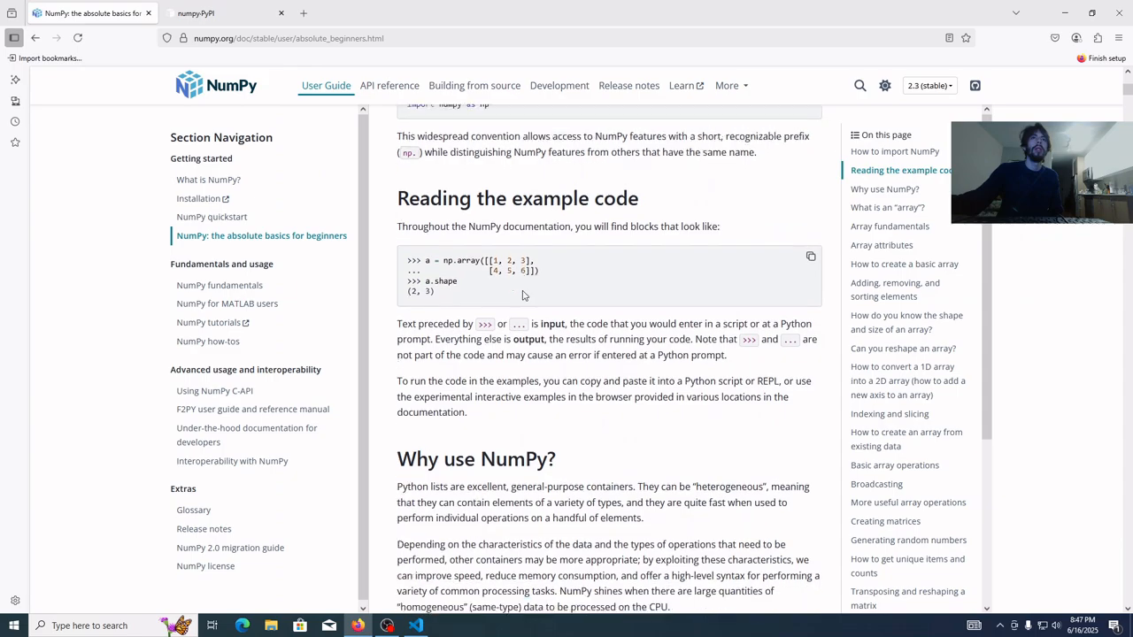
scroll(509, 352, down, 4)
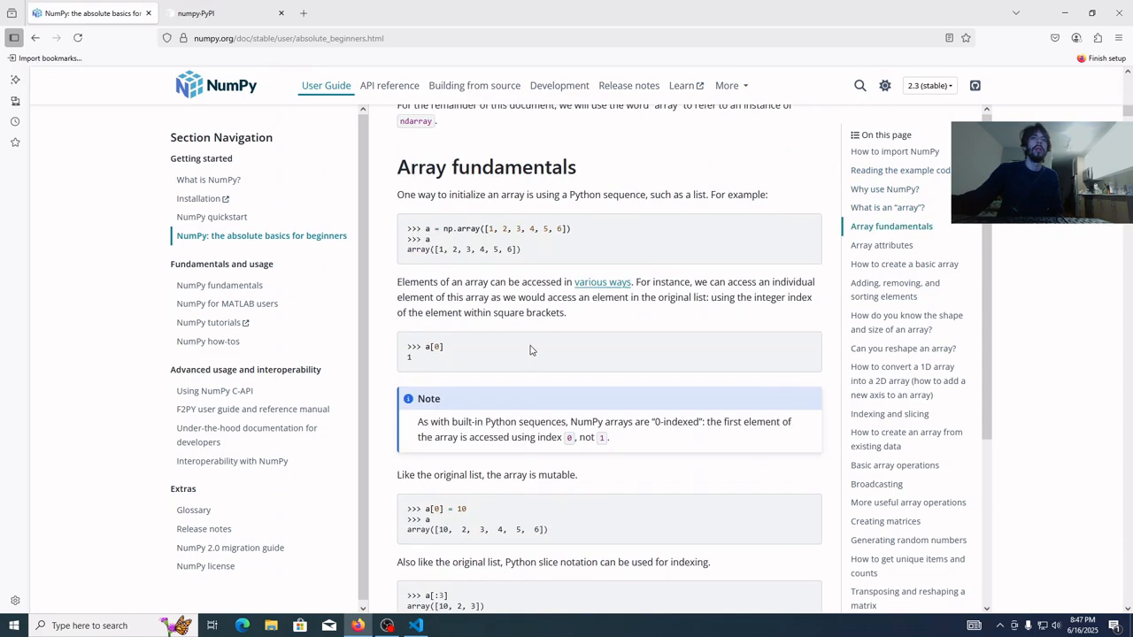
scroll(524, 354, down, 7)
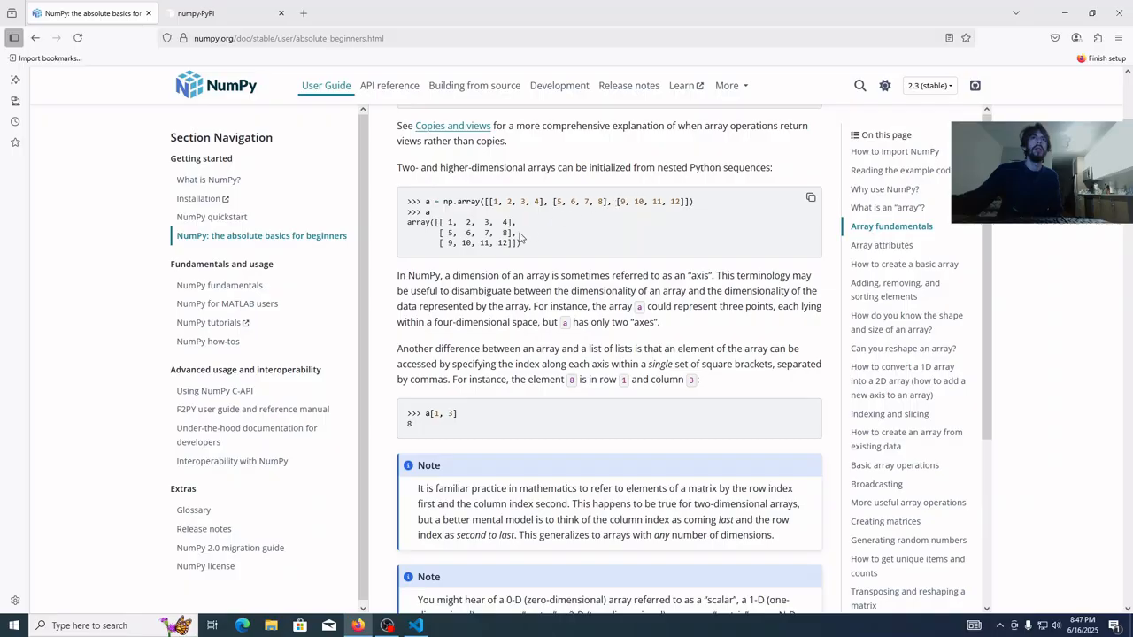
Step: Examine the guide's section on creating a basic array and highlight the np.zeros(2) example
scroll(513, 265, down, 3)
scroll(503, 324, down, 4)
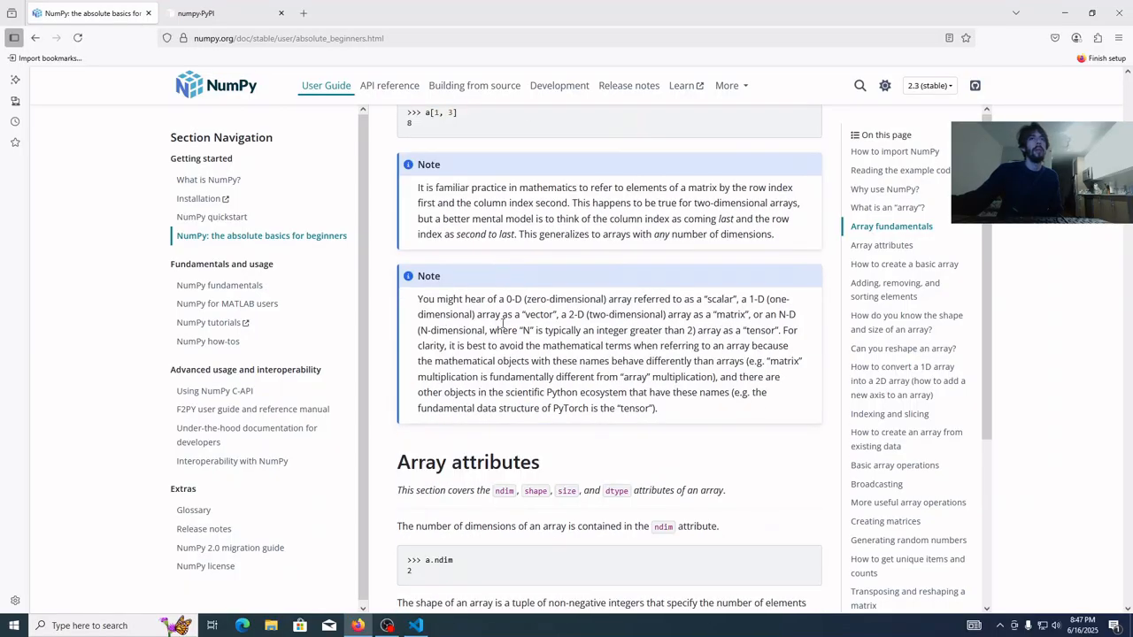
scroll(496, 350, down, 10)
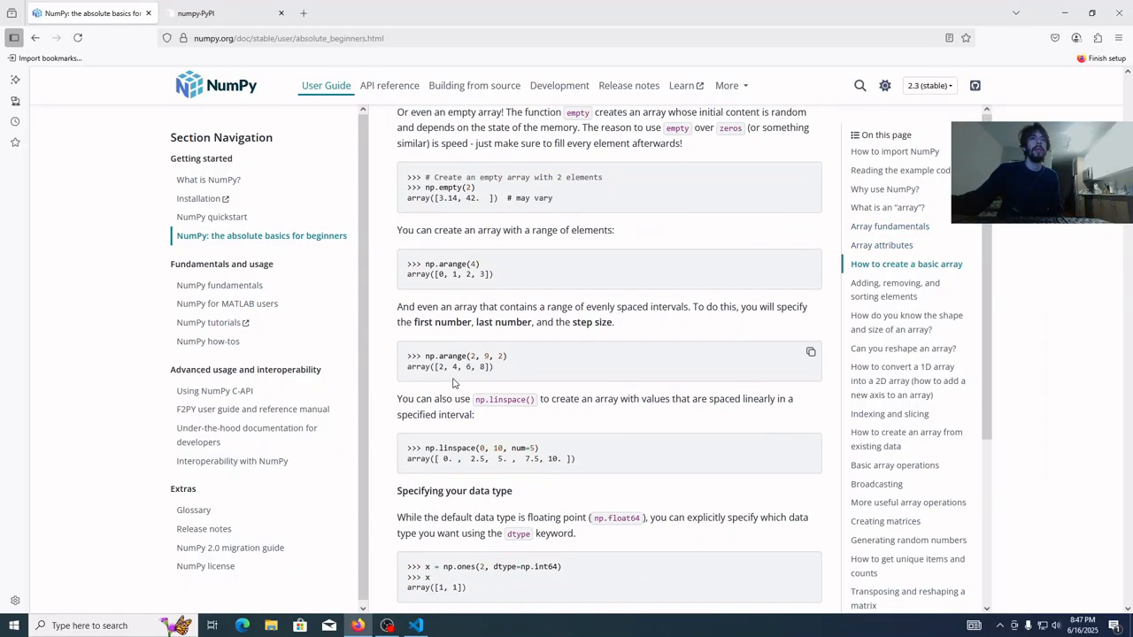
scroll(503, 434, down, 1)
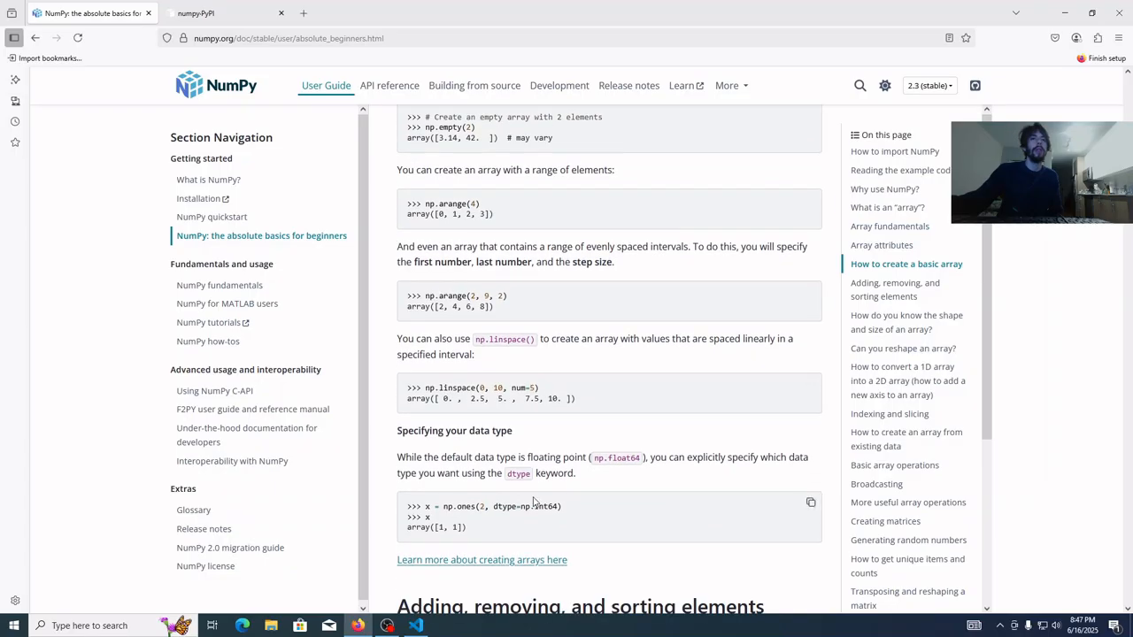
scroll(513, 265, up, 3)
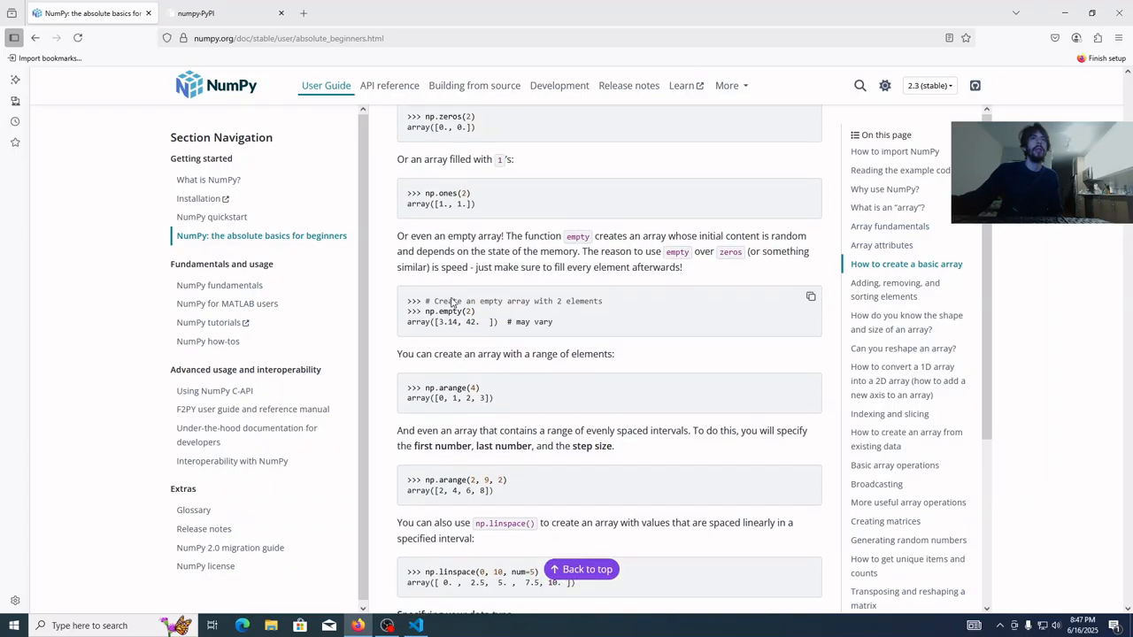
scroll(452, 301, up, 2)
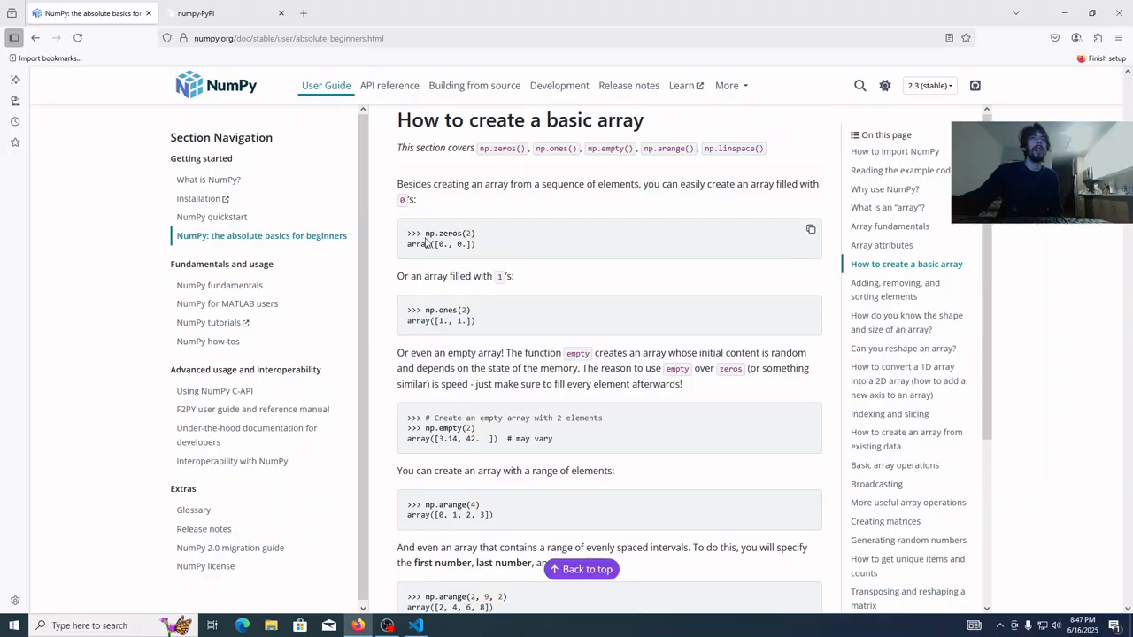
drag(478, 234, 425, 233)
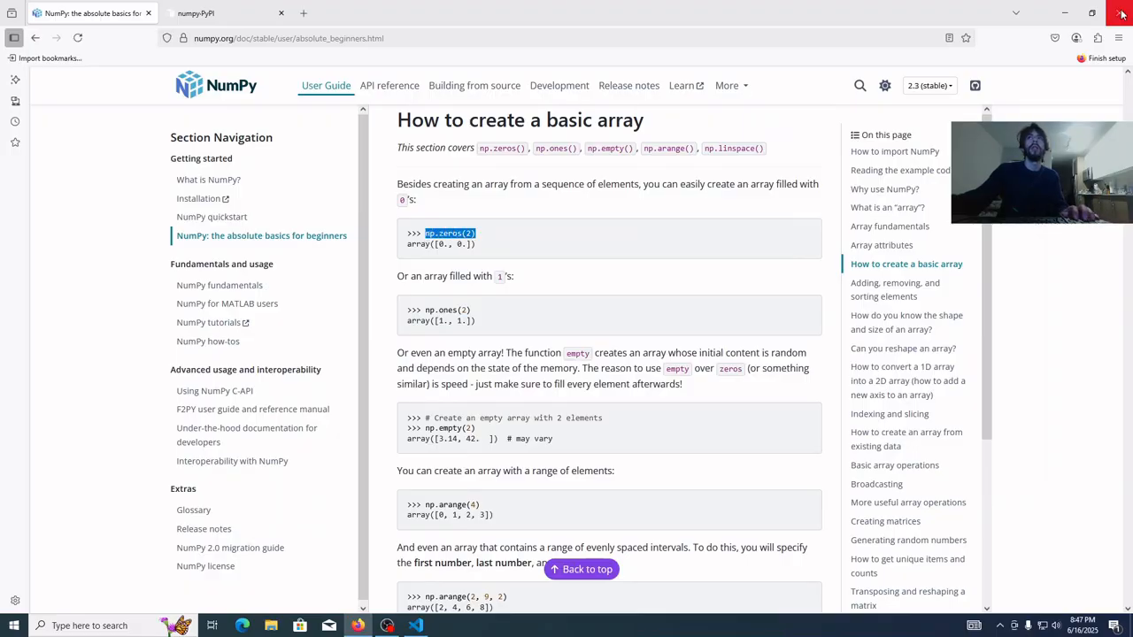
Step: Return to VS Code and delete the [1, 2, 3] list and the blank line above it from hello.py
click(1064, 13)
key(shift+Home)
key(shift+Home)
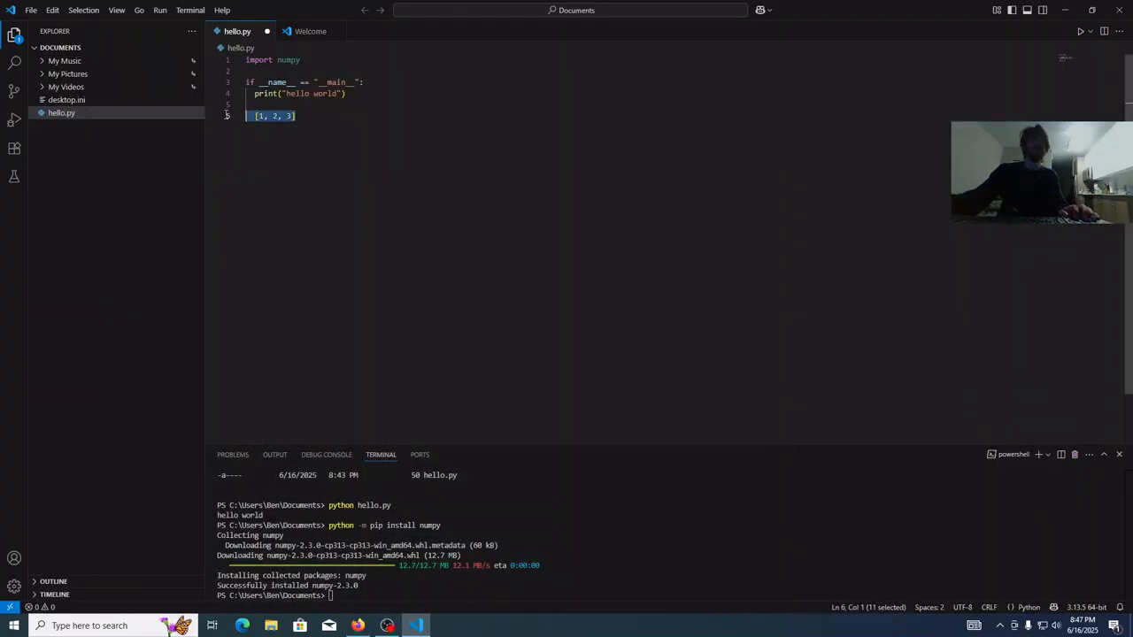
key(BackSpace)
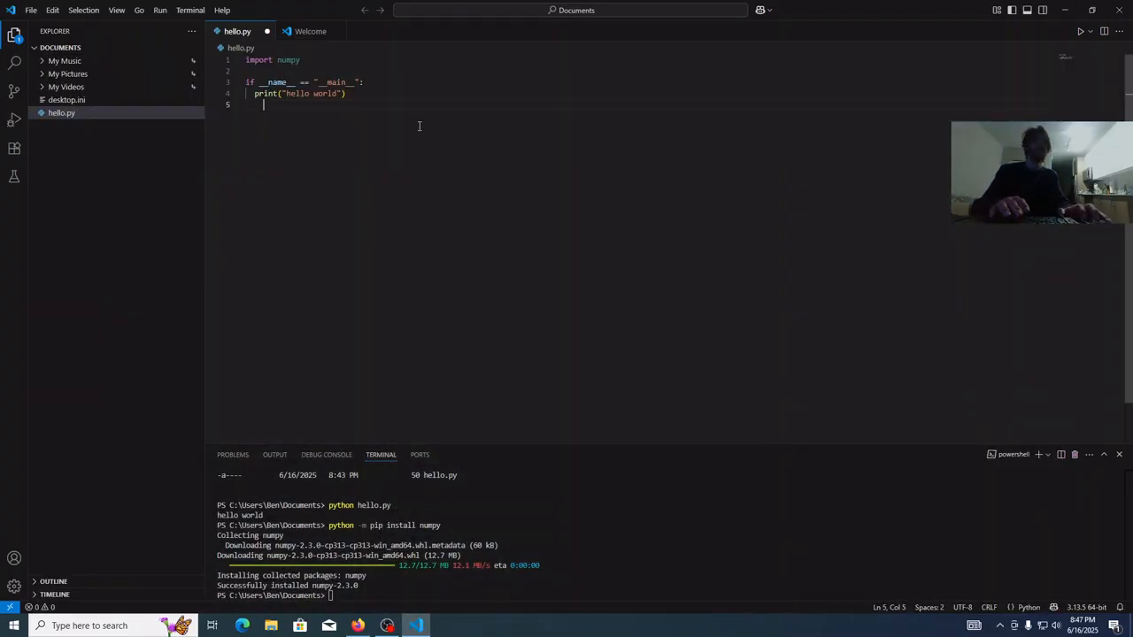
key(BackSpace)
Step: Add the statement print(numpy.zeros(2)) directly below the hello world print in hello.py, and save the file
text(print()
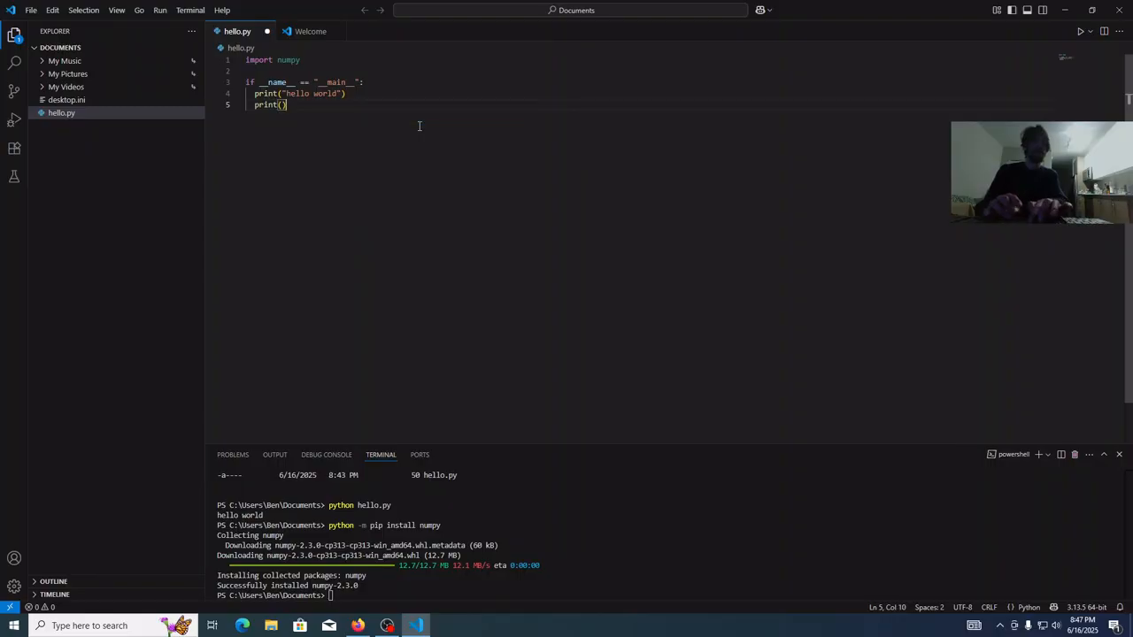
text(np.zero)
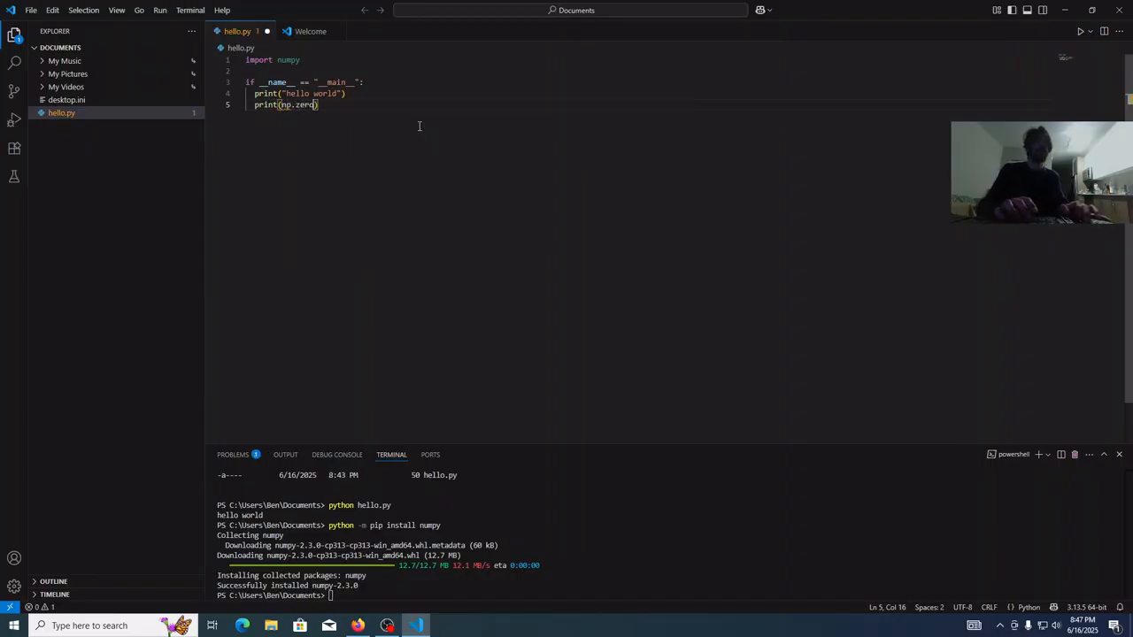
key(BackSpace)
key(BackSpace)
key(BackSpace)
key(BackSpace)
key(BackSpace)
key(BackSpace)
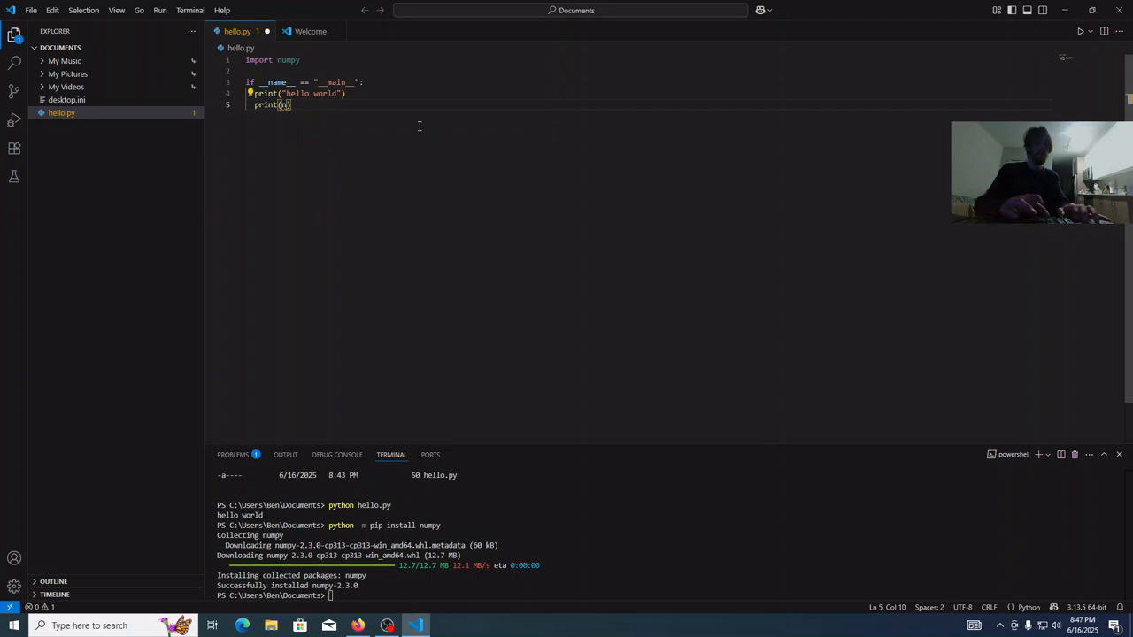
text(umpy)
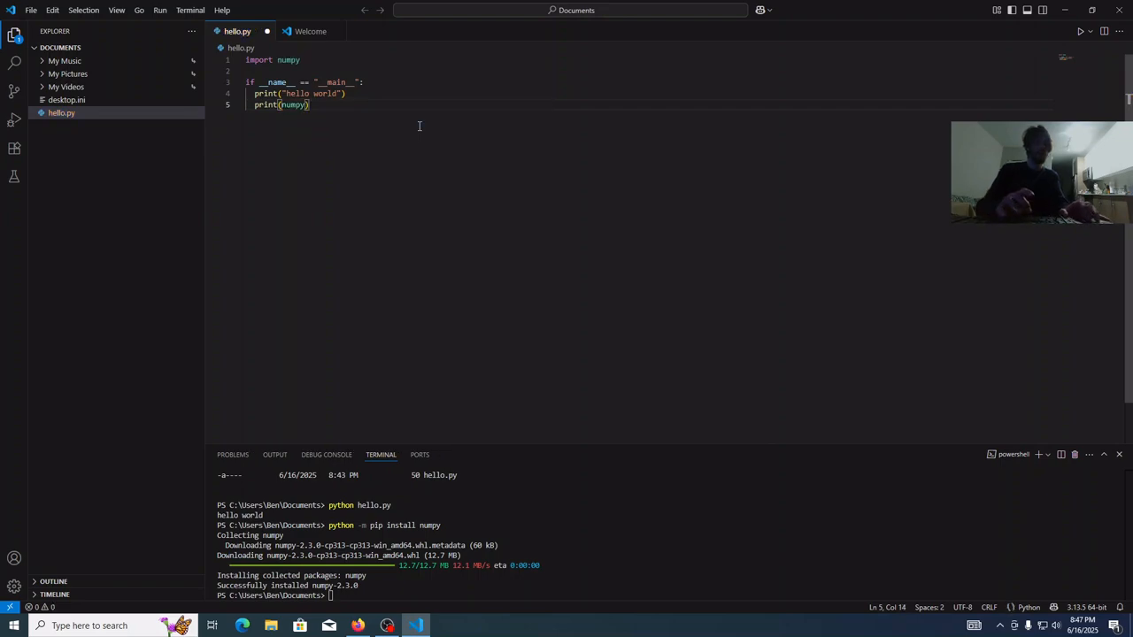
text(.zeros)
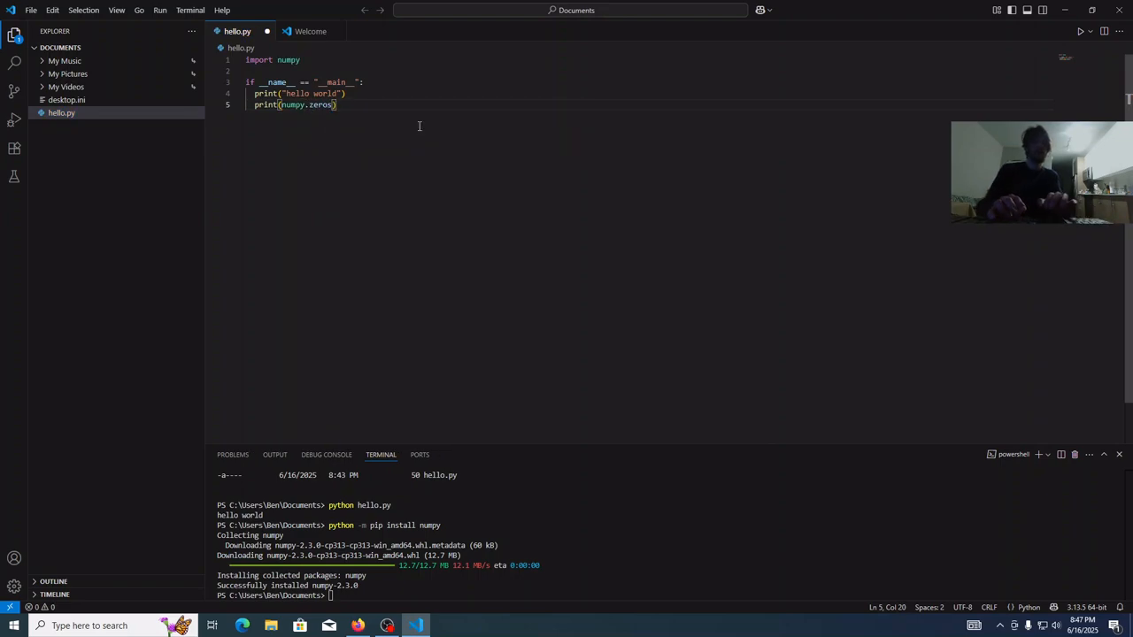
text(()
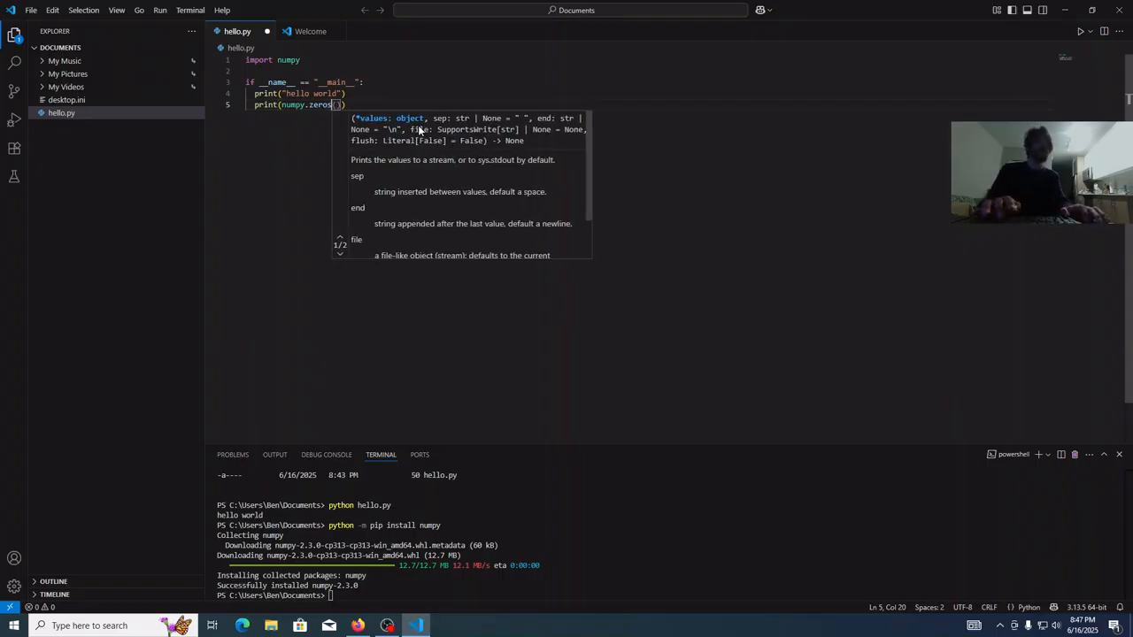
text(2)
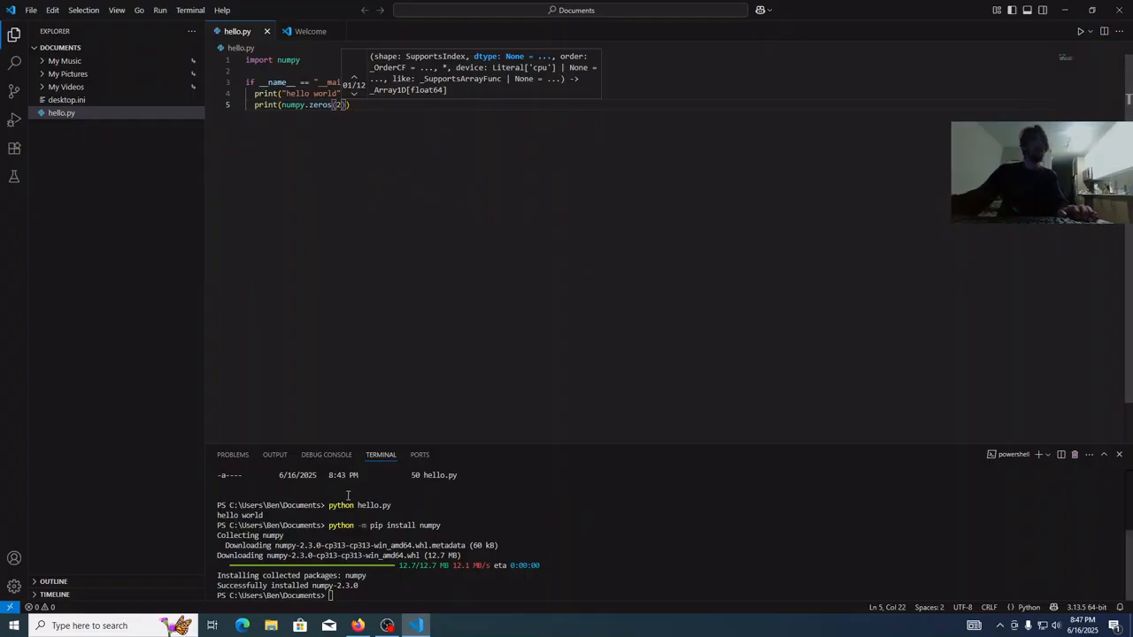
Step: Run python hello.py in the terminal to print the array of zeros
click(354, 506)
text(python hello.py)
key(Return)
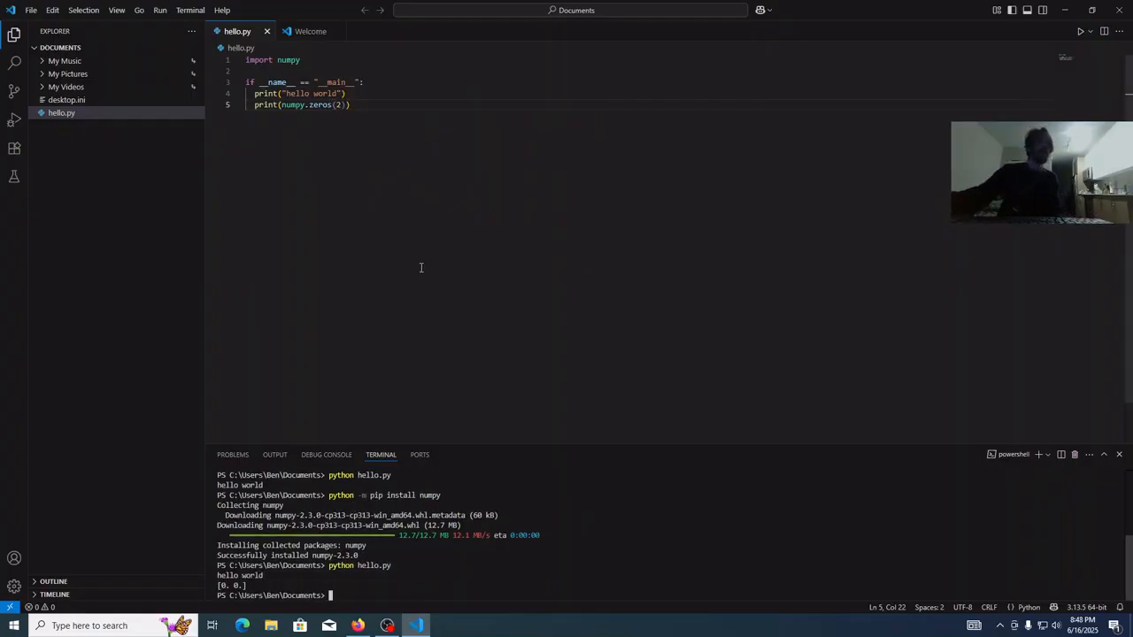
Step: Change the second print statement to print(numpy.zeros(3) + 5) and save hello.py
click(384, 124)
key(Left)
key(Left)
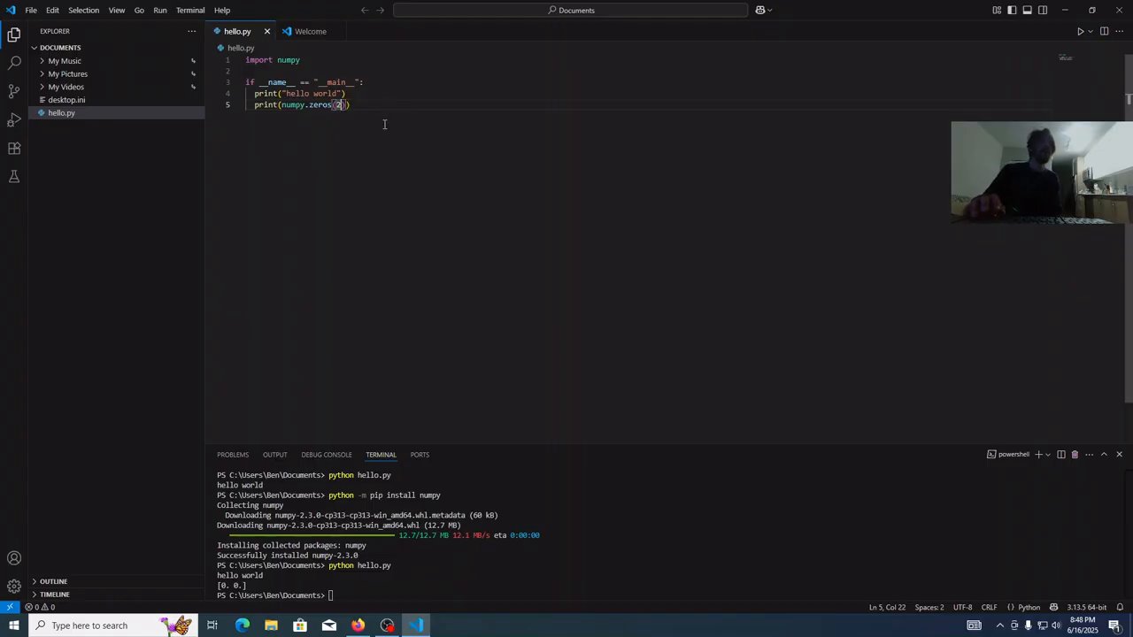
key(BackSpace)
text(3)
key(Right)
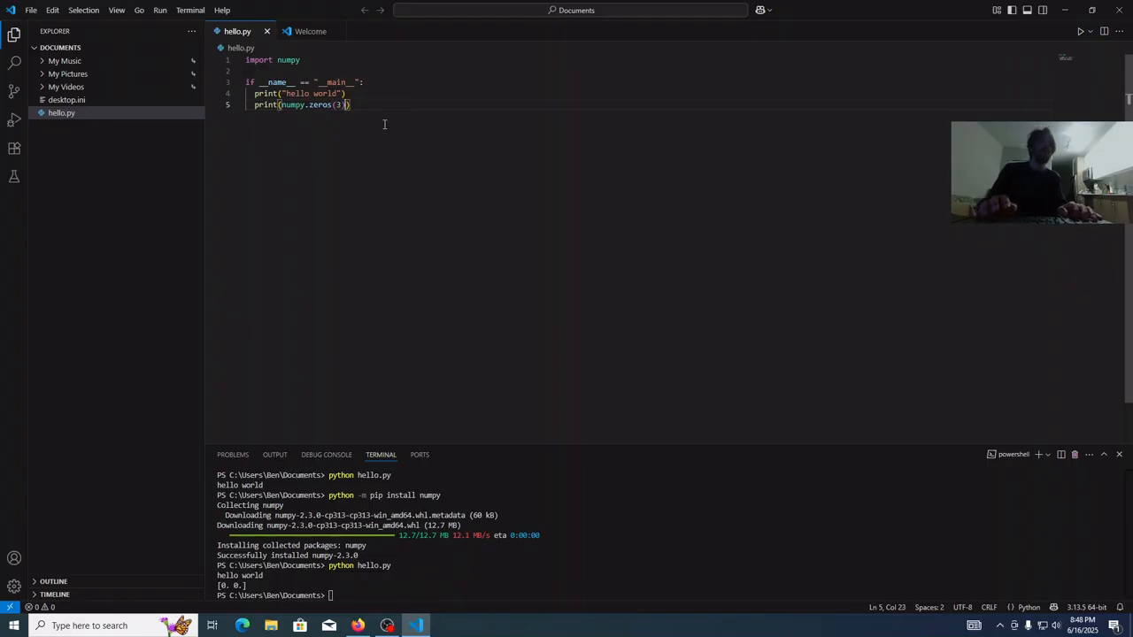
text(+ )
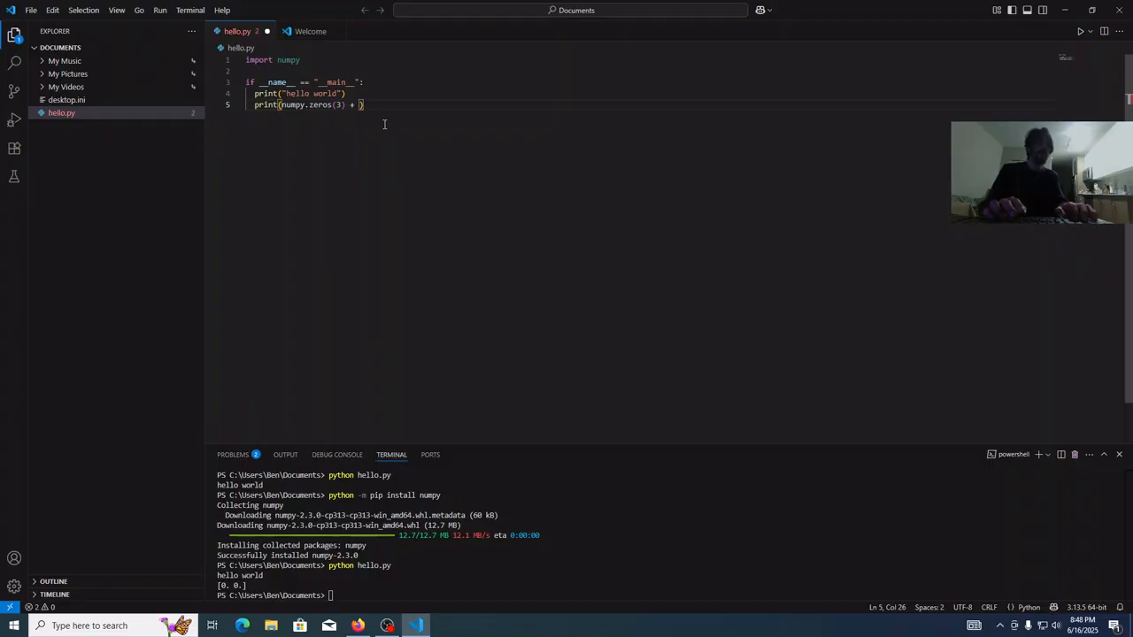
text(5)
key(ctrl+s)
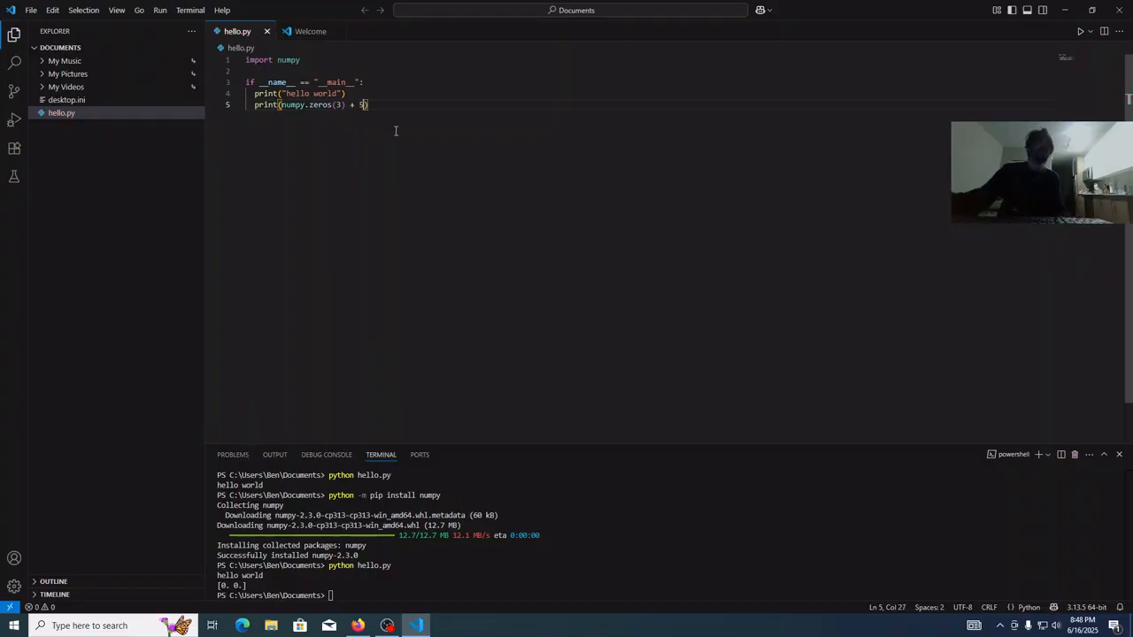
Step: Rerun hello.py in the terminal with the three-element array expression
click(313, 551)
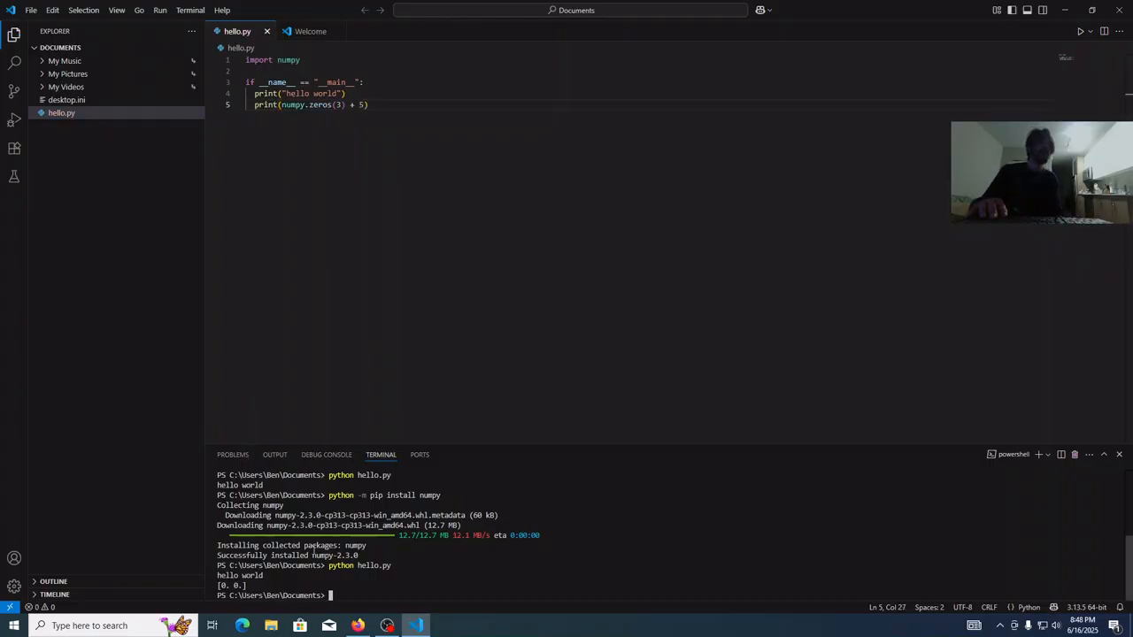
key(Up)
key(Return)
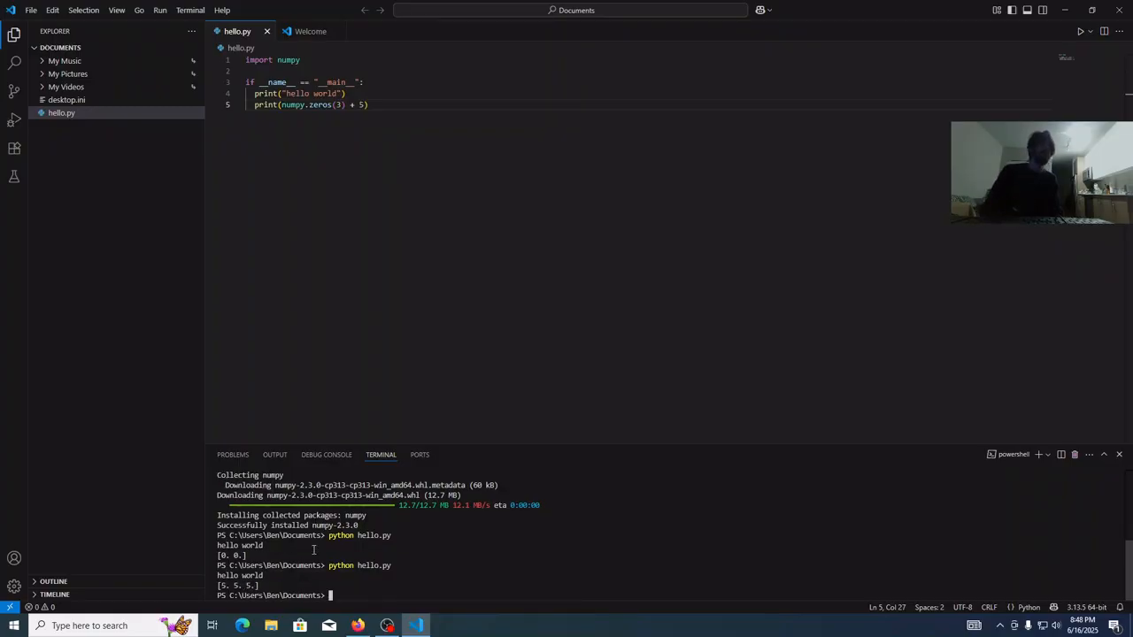
Step: Alias the import as import numpy as np, replace numpy with np in the print statement, and save hello.py
click(313, 60)
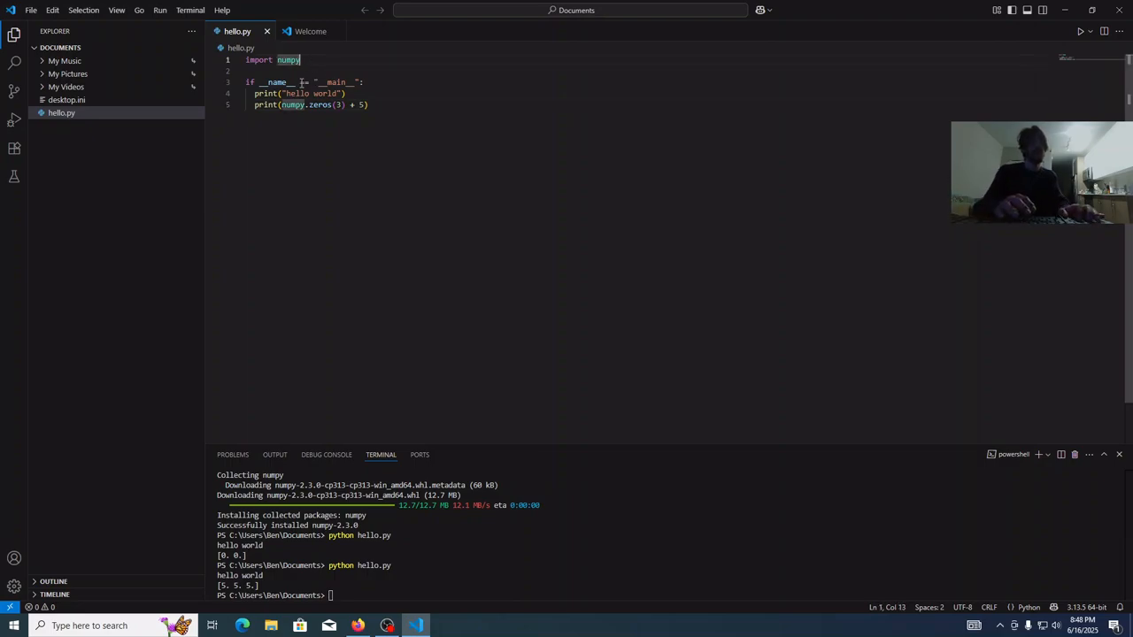
text(as np)
key(ctrl+s)
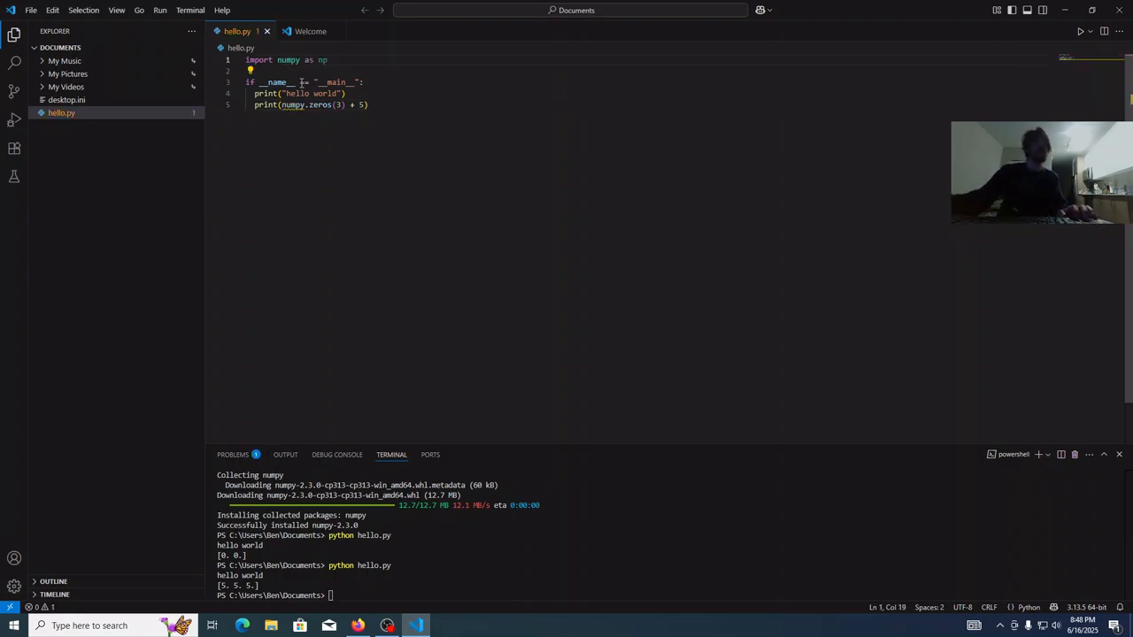
double_click(294, 105)
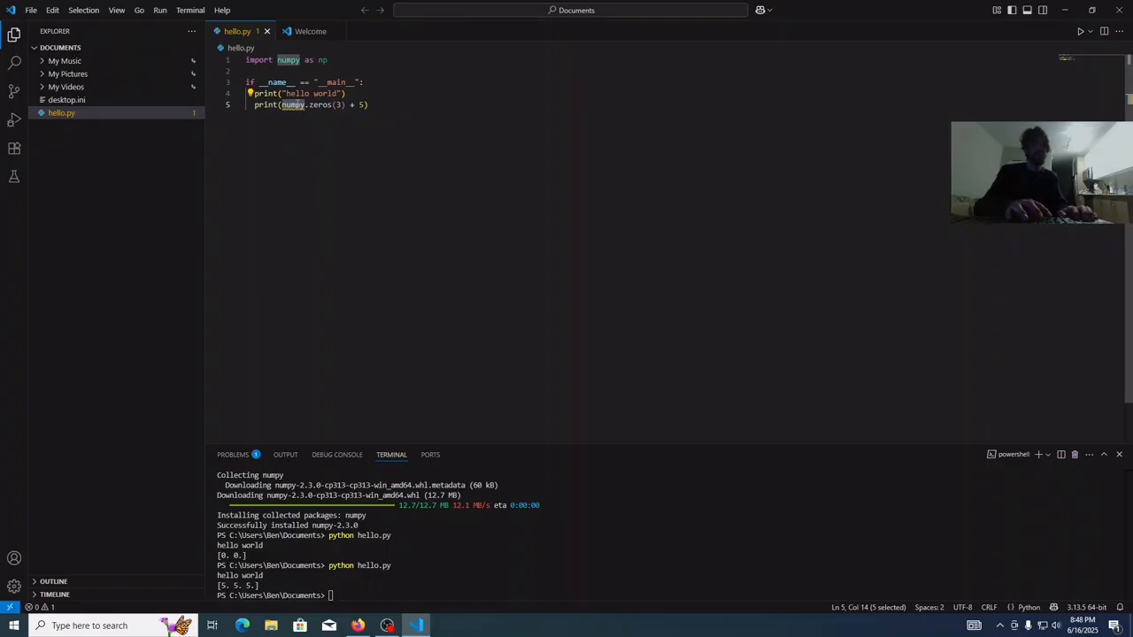
text(np)
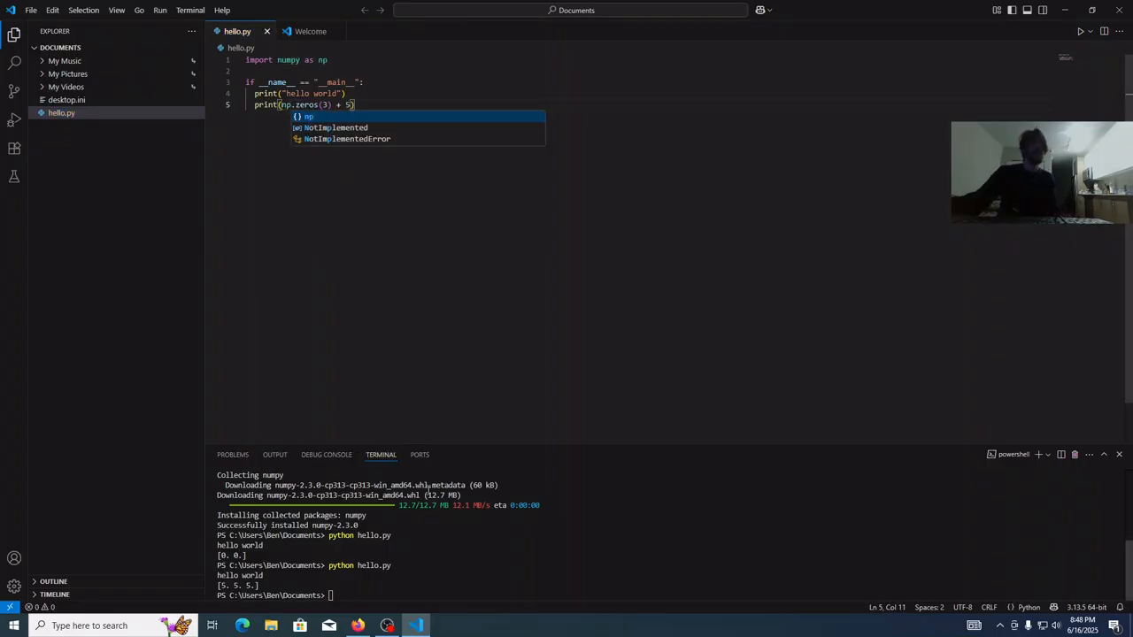
Step: Run hello.py again in the terminal to test the np alias
click(437, 554)
key(Up)
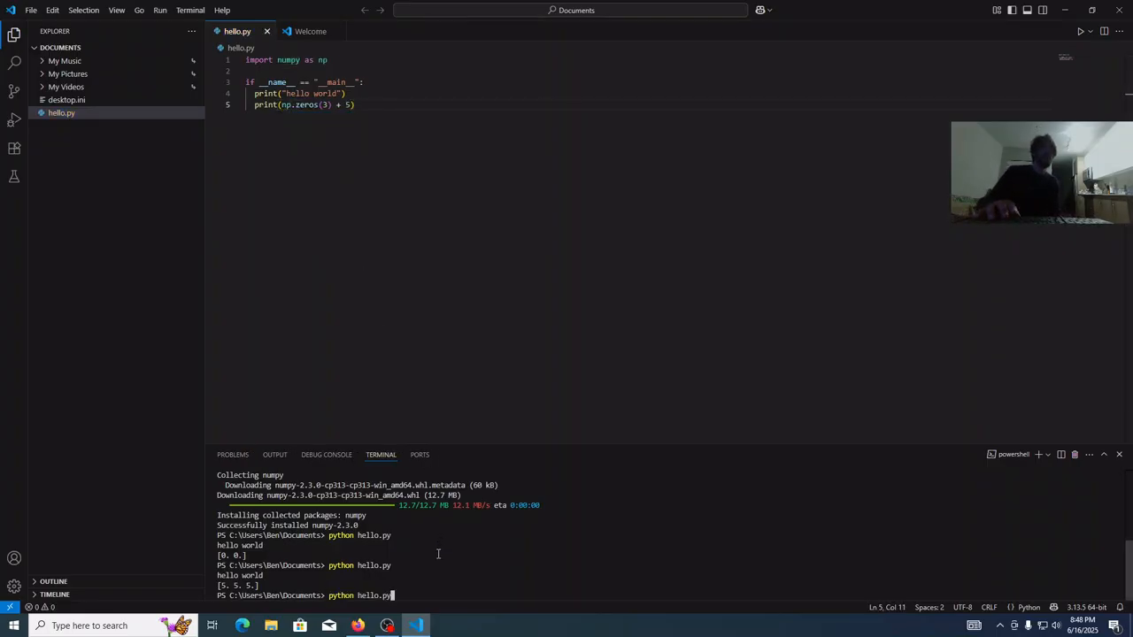
key(Return)
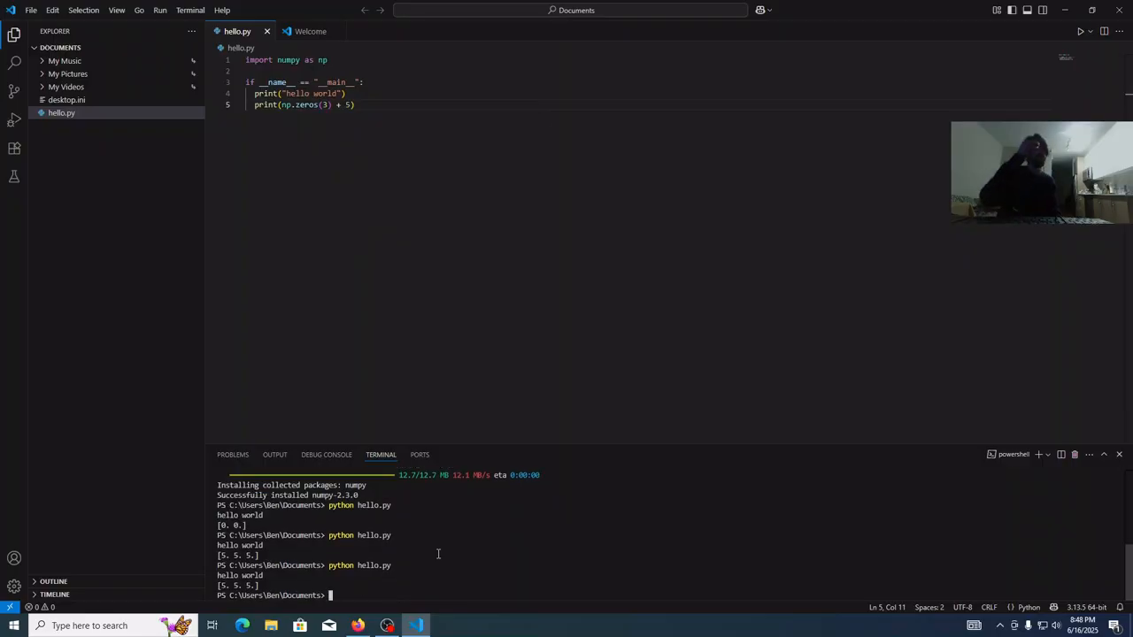
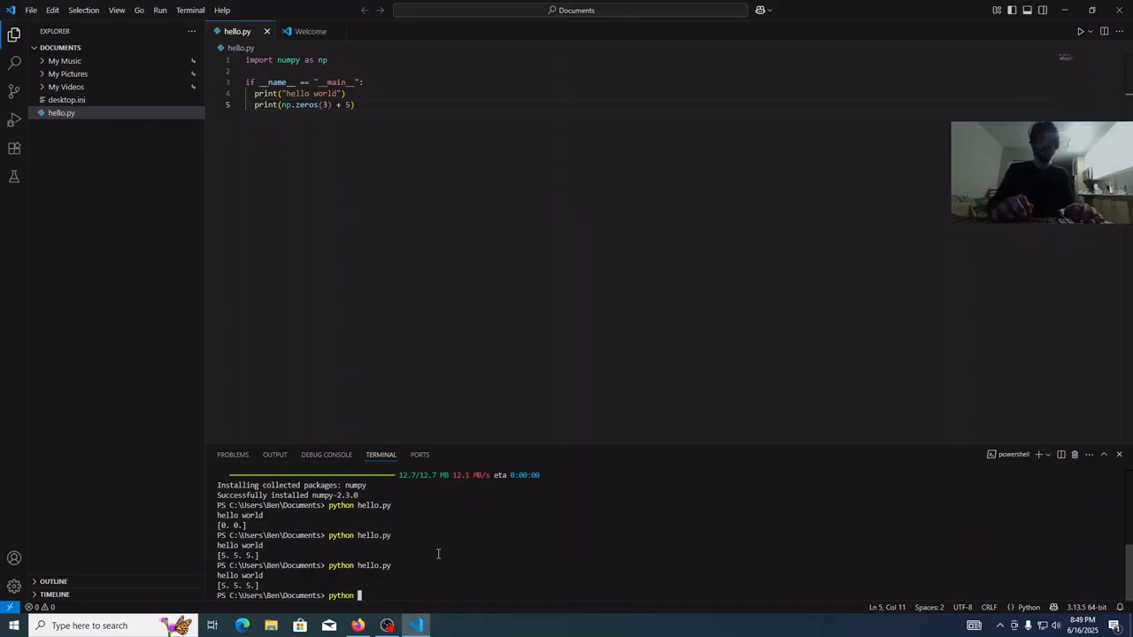
Step: Create a virtual environment named venv by running python -m venv venv in the terminal
text(venv venv)
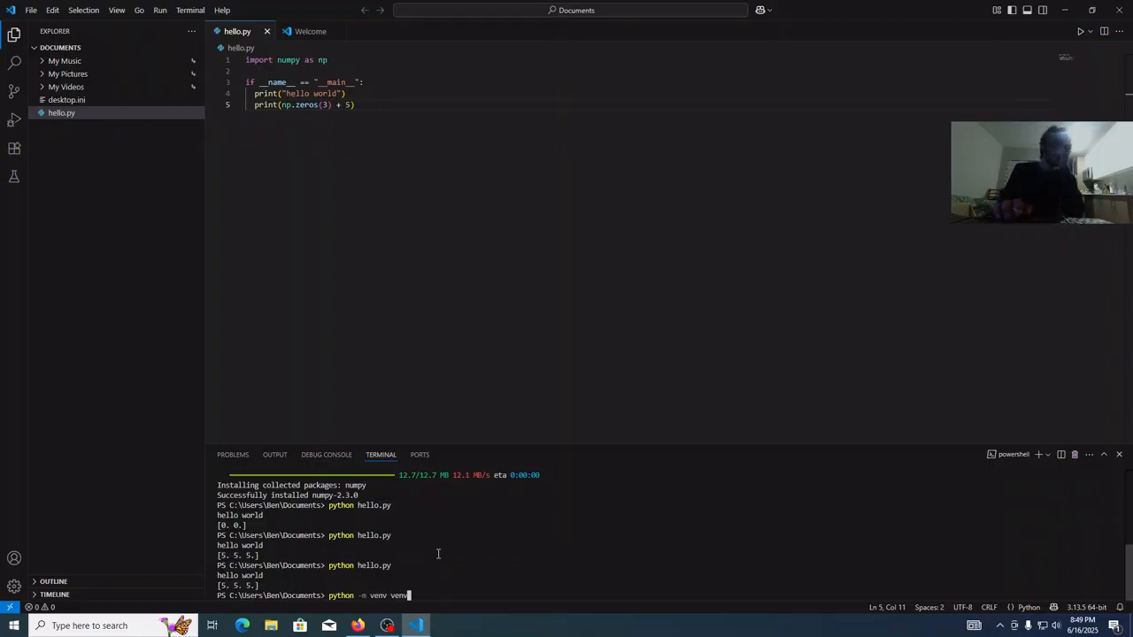
key(Left)
key(Left)
key(Left)
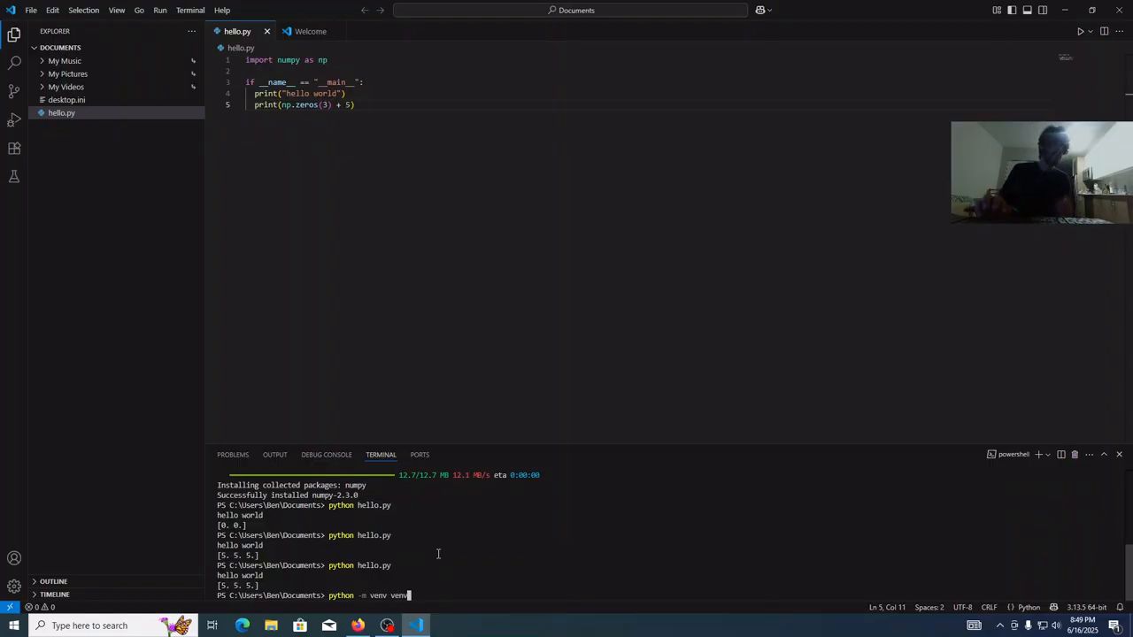
key(Return)
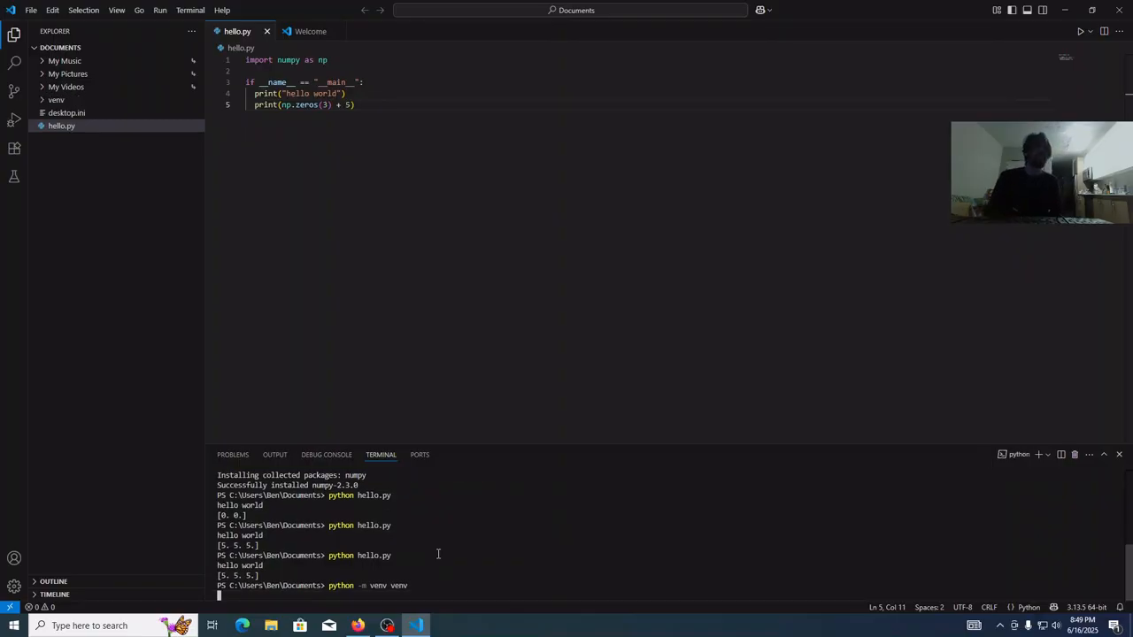
Step: Expand the venv folder and its Scripts subfolder to inspect their files, and return to the terminal prompt
click(68, 101)
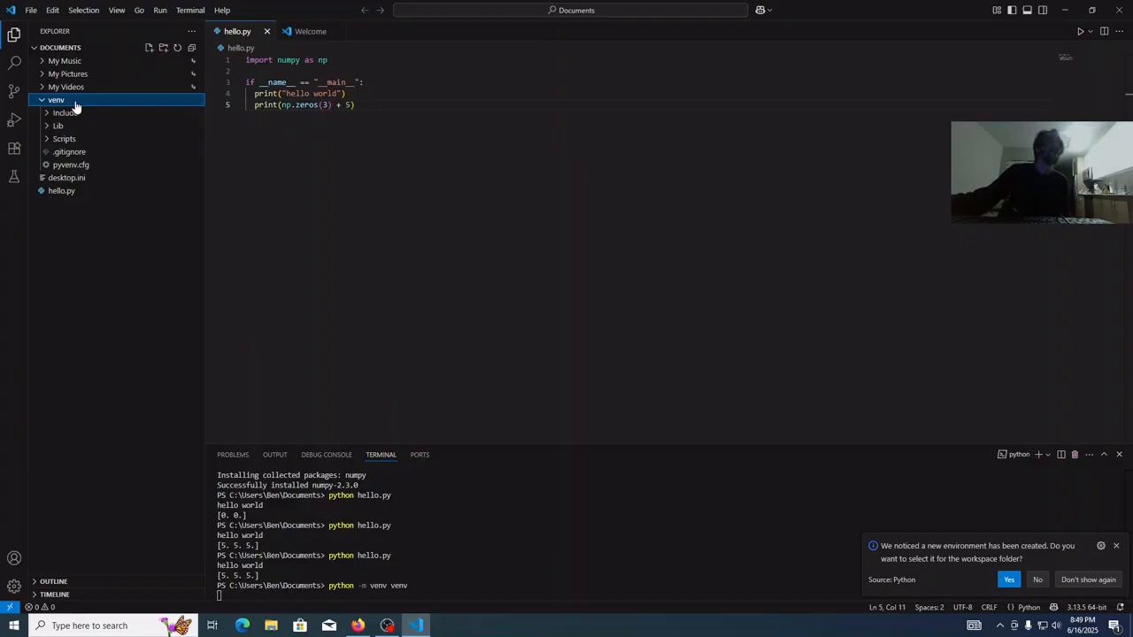
click(83, 139)
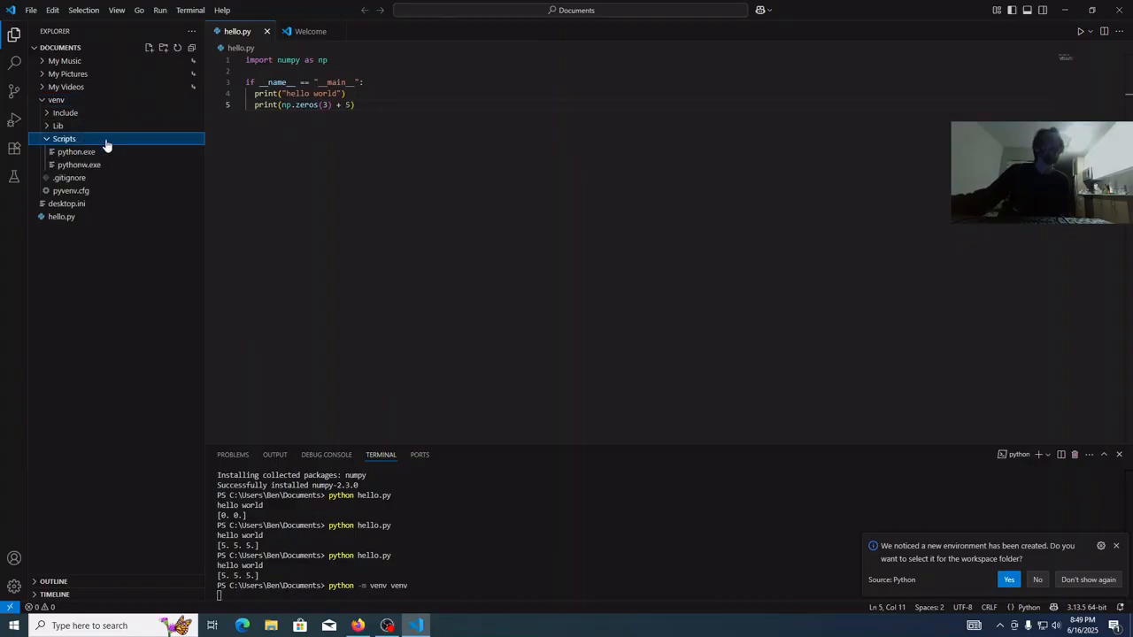
click(510, 543)
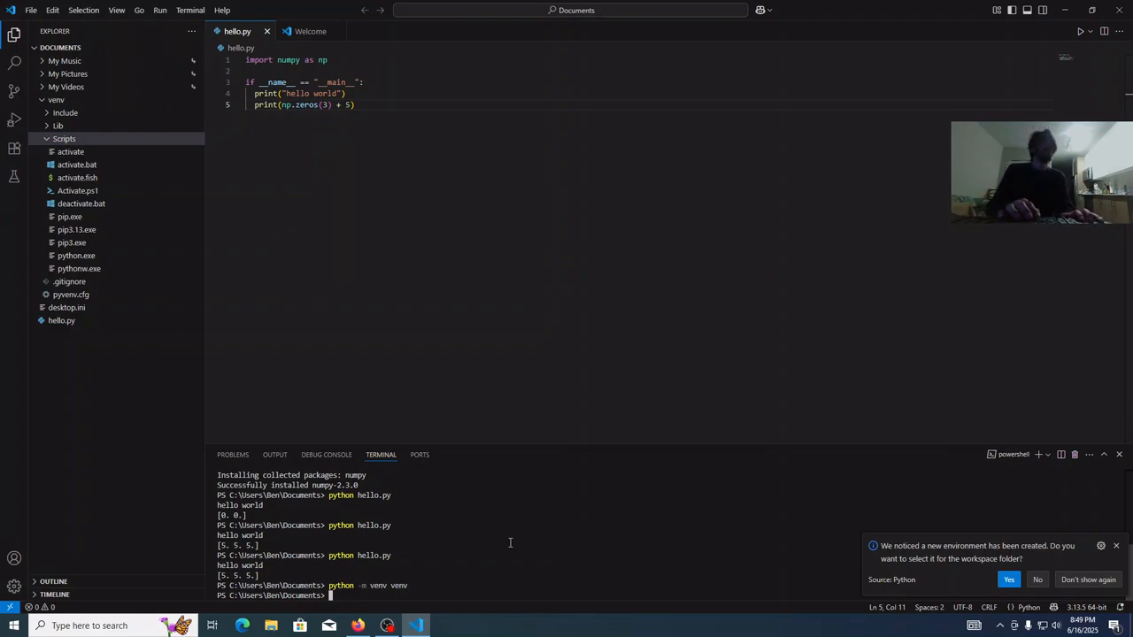
Step: Run venv\Scripts\activate.bat by its full path in the terminal, and test it by running python hello.py
click(93, 166)
drag(91, 165, 498, 505)
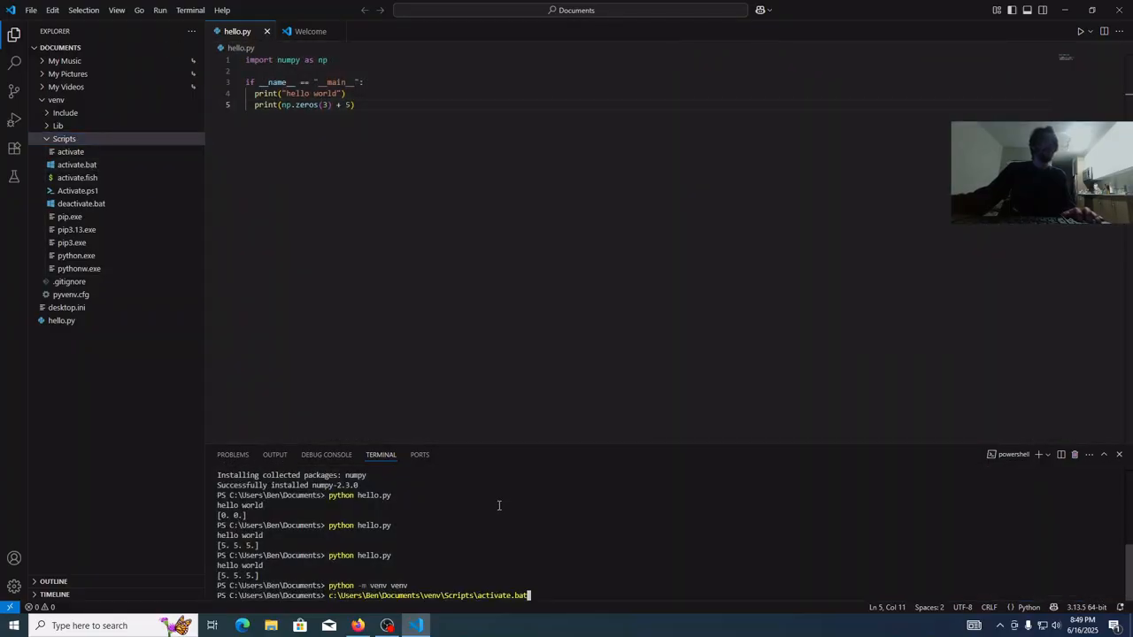
key(Return)
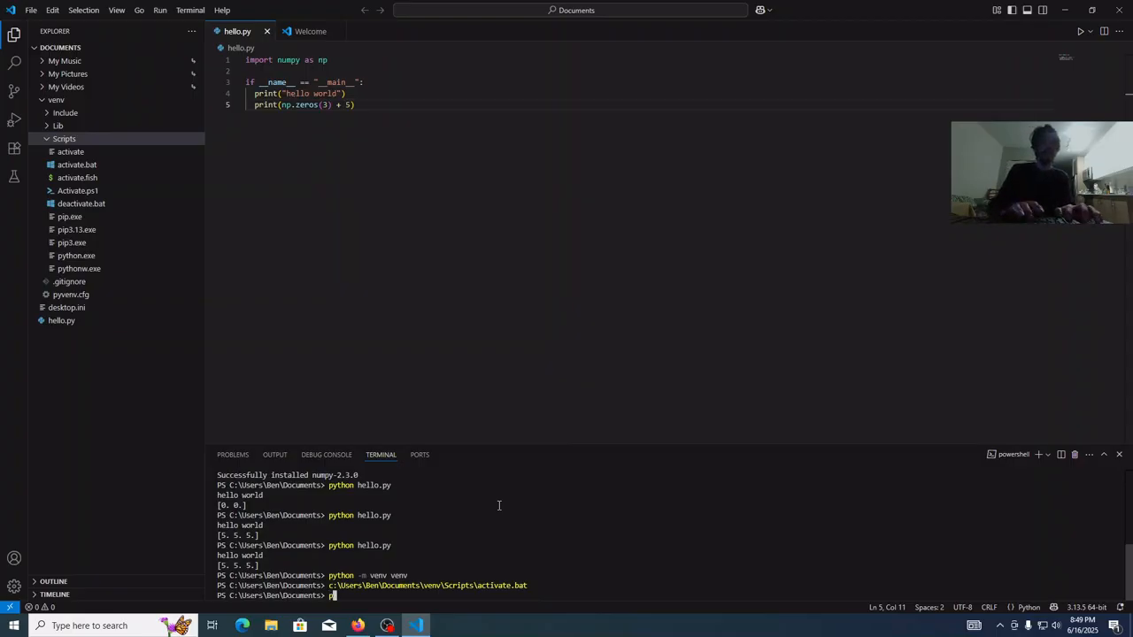
text(python hel)
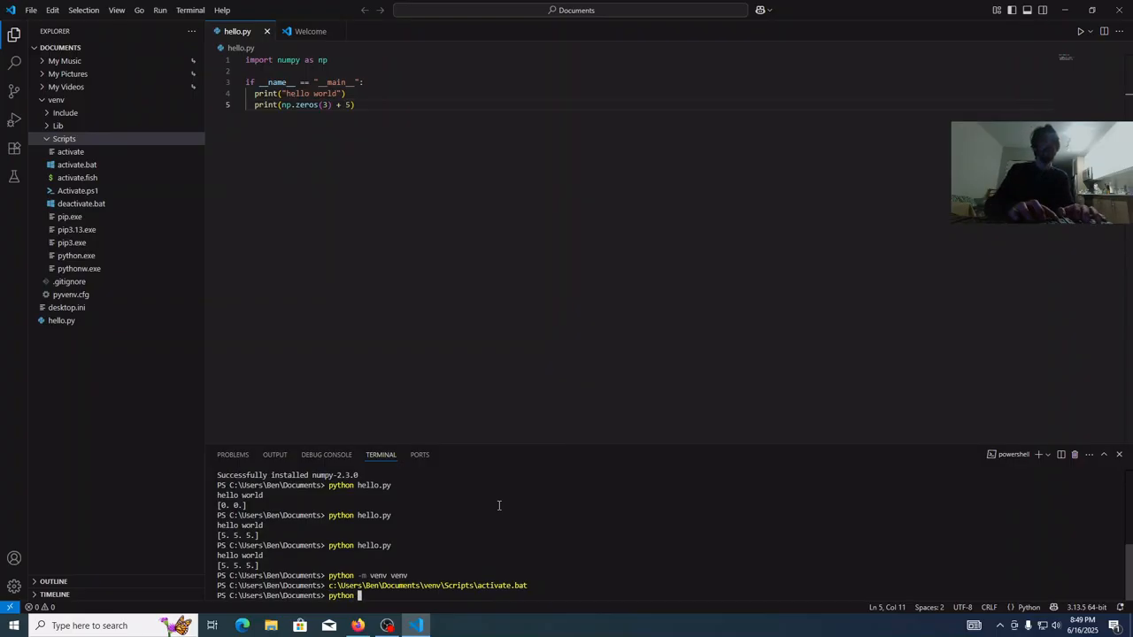
text(lo.py)
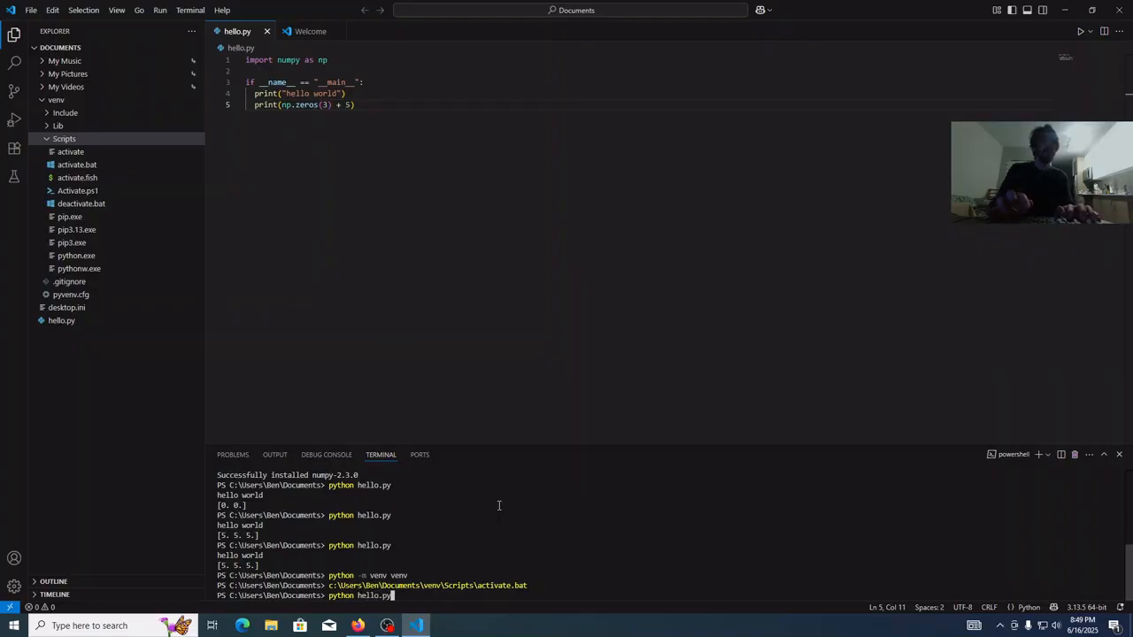
key(Return)
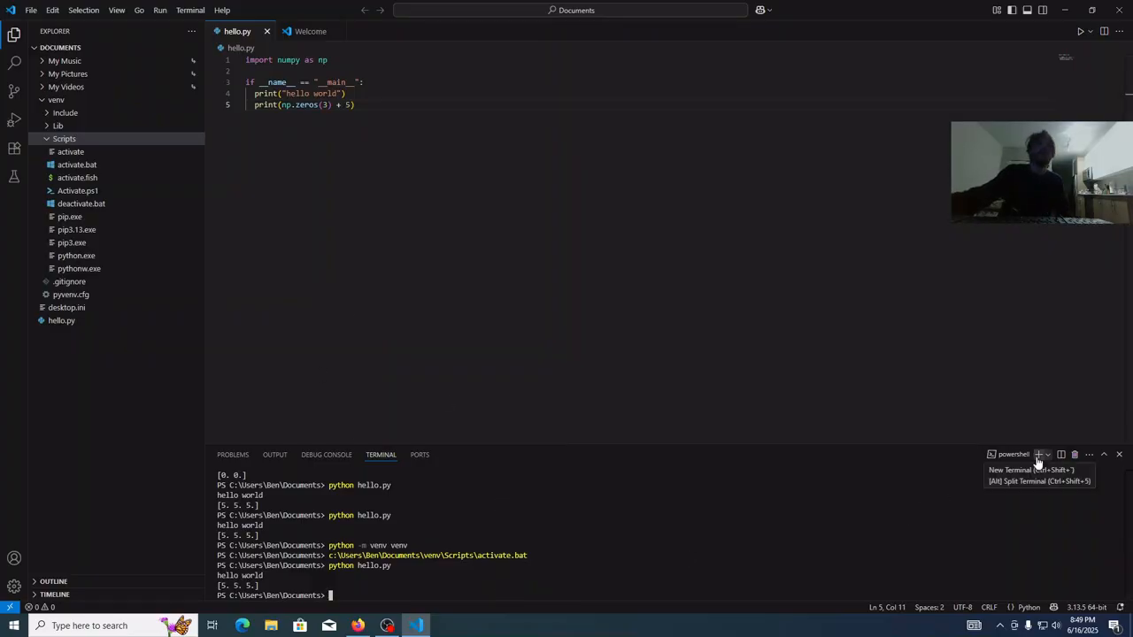
Step: Run the venv\Scripts\activate script by its full path in the terminal, and run python hello.py again
drag(71, 153, 549, 522)
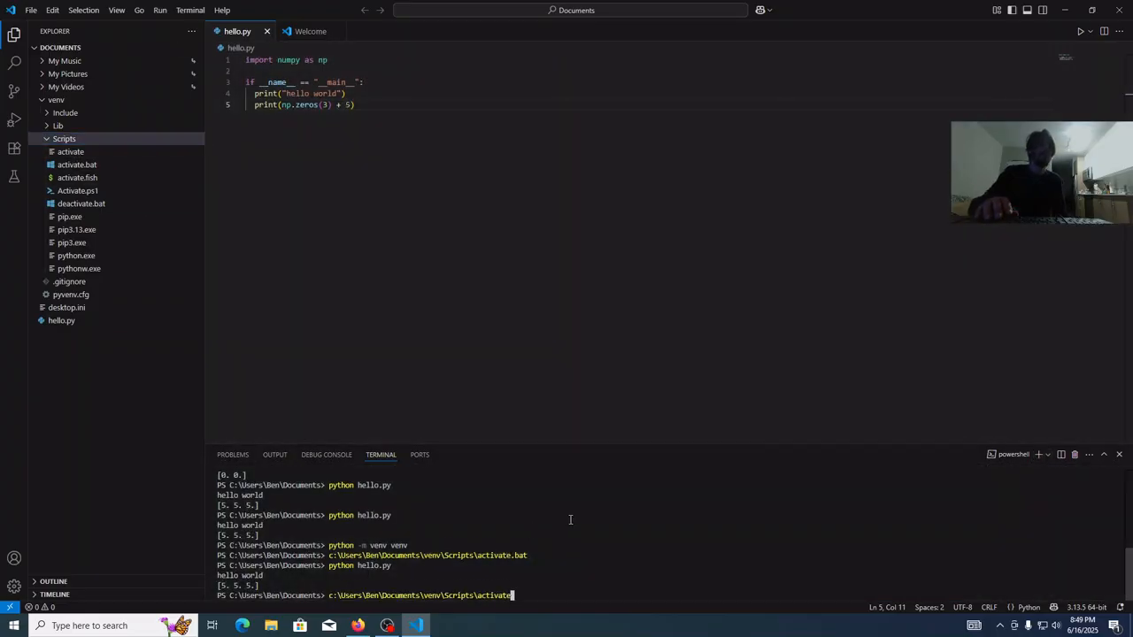
key(Return)
key(Up)
key(Up)
key(Return)
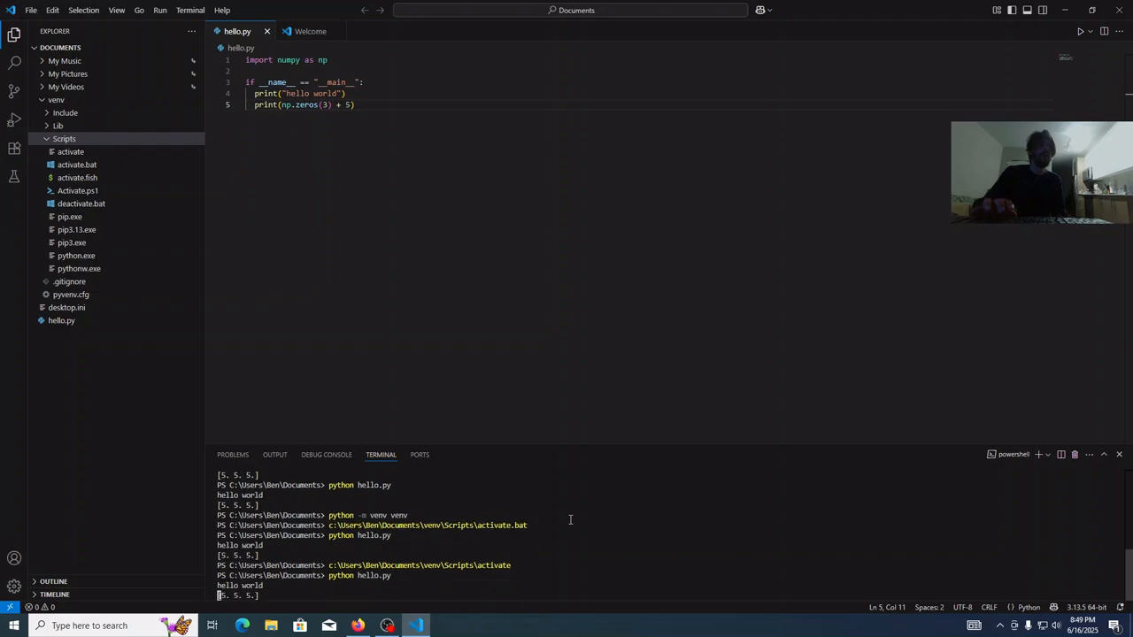
click(1047, 454)
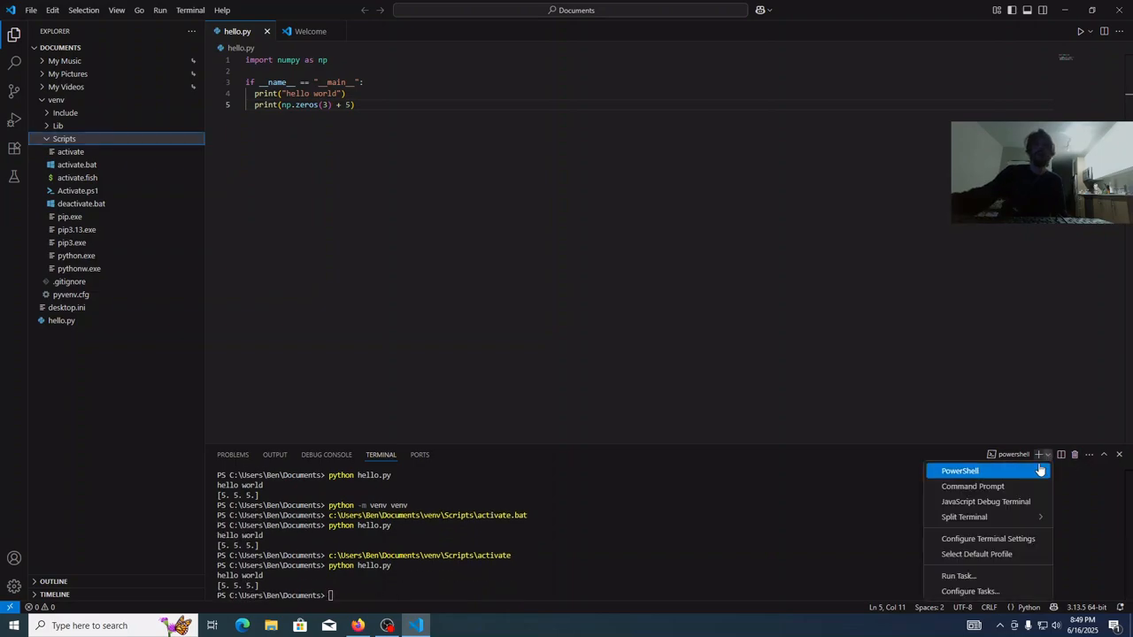
click(710, 537)
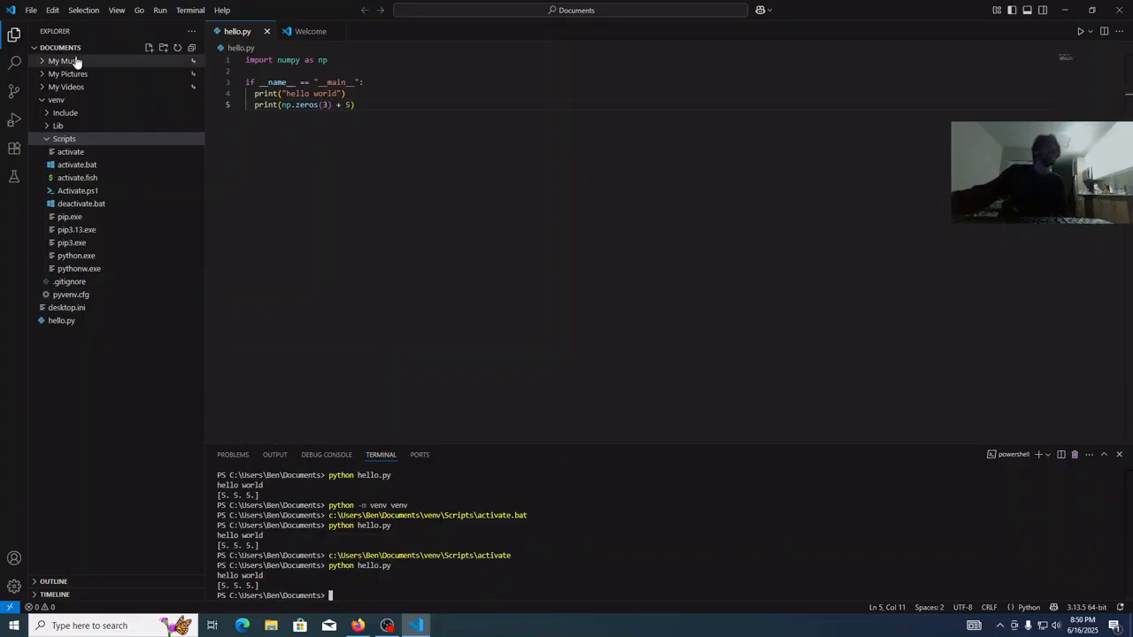
Step: Switch to Firefox, search in a new tab for "activate virtual environment python windows", and expand the AI Overview
click(358, 625)
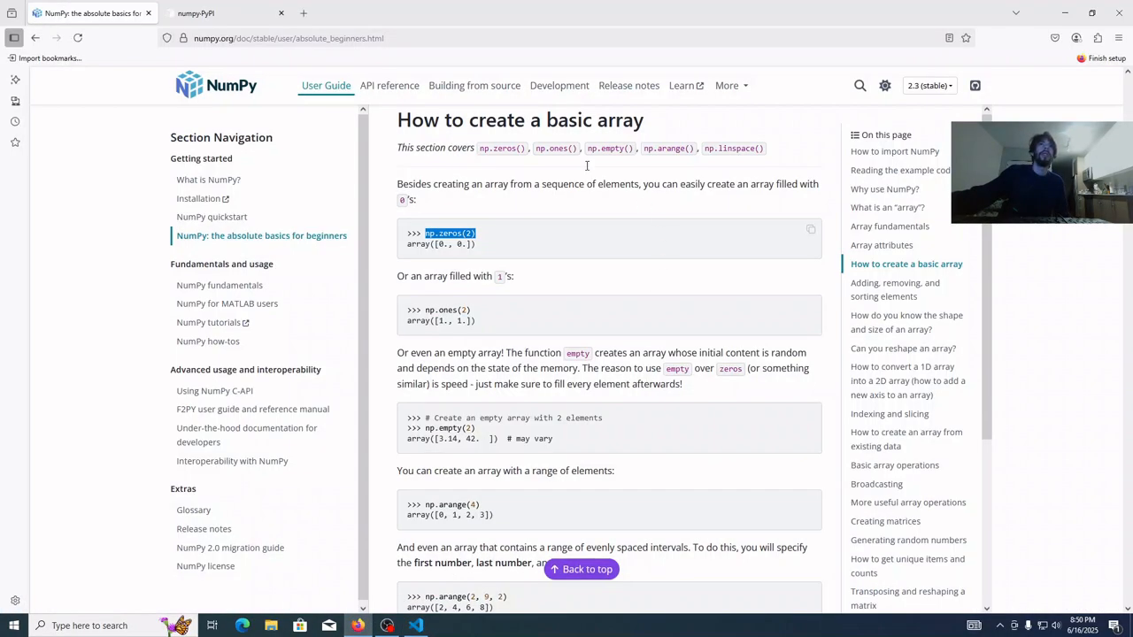
click(301, 15)
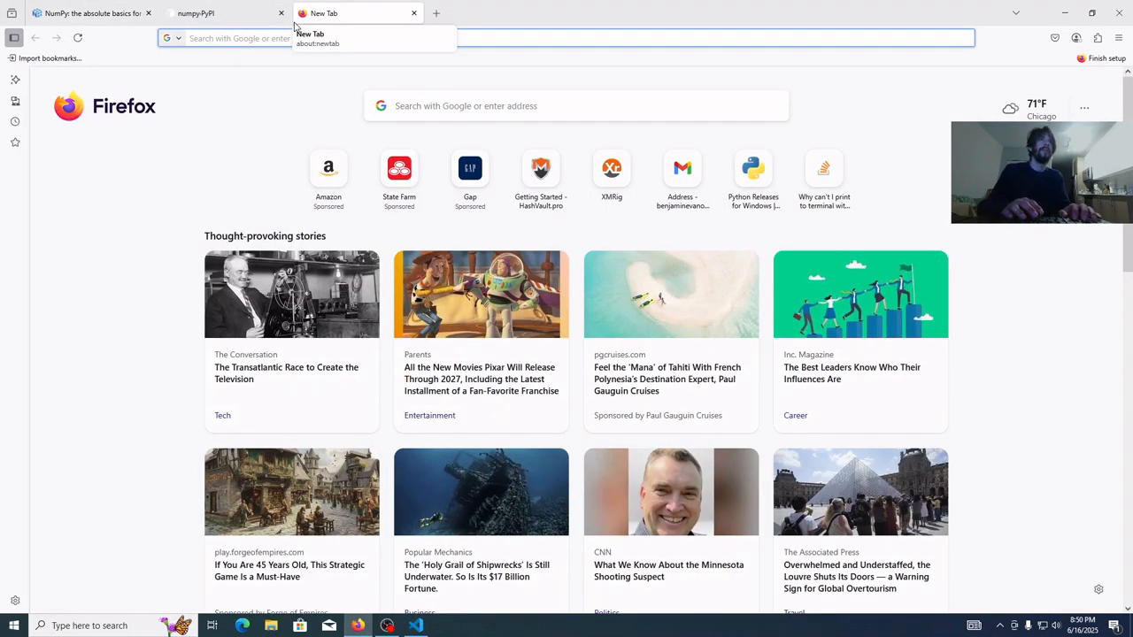
text(activag)
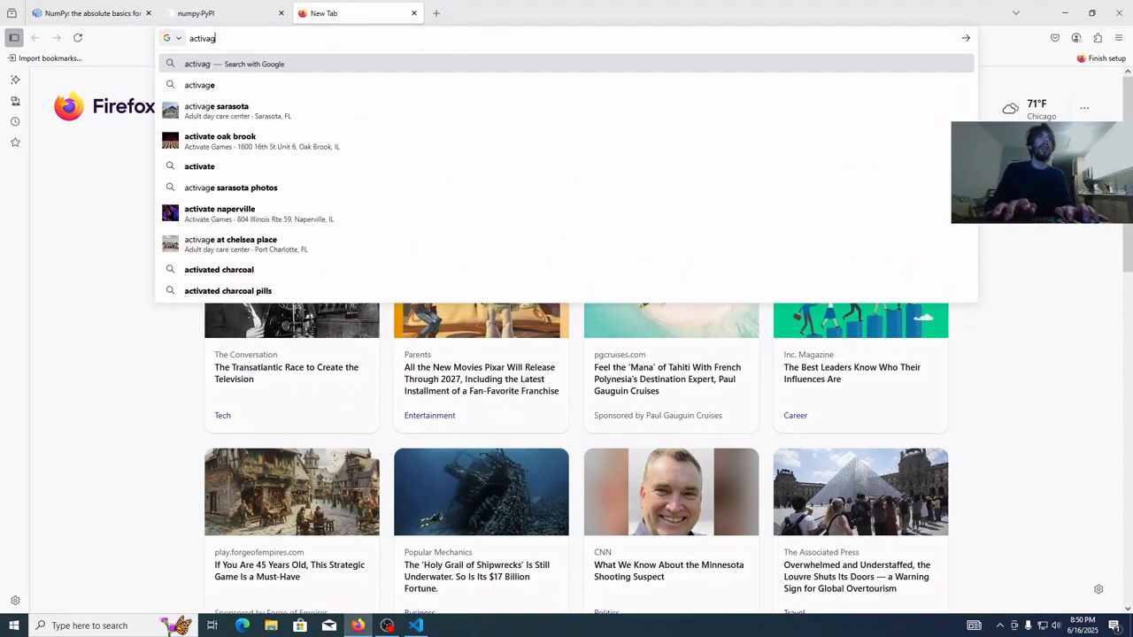
key(BackSpace)
text(te )
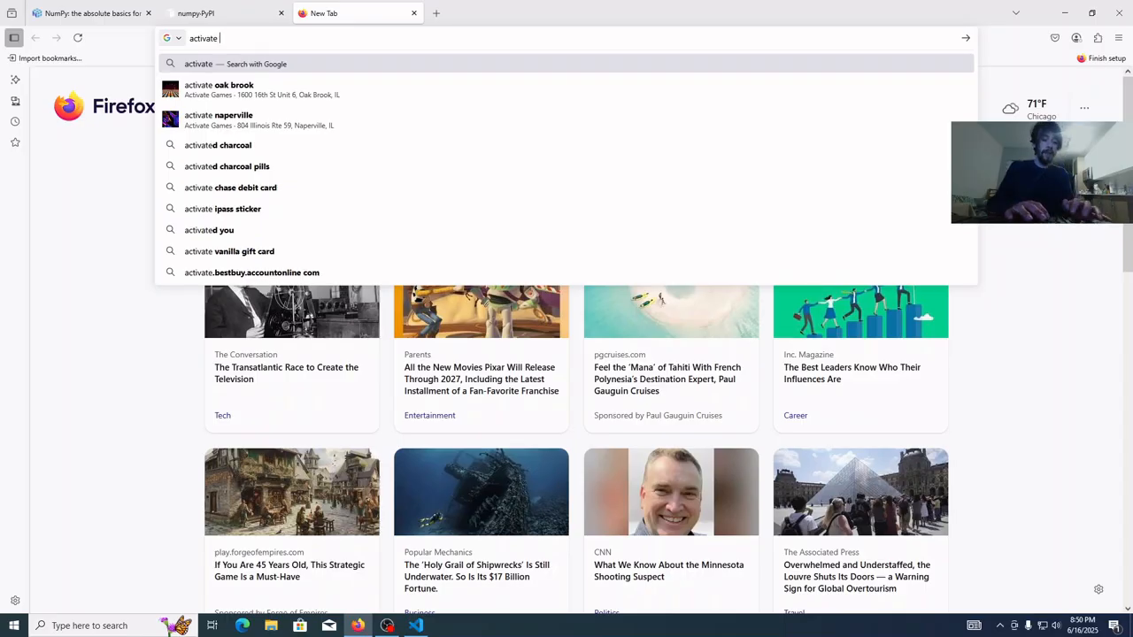
text(virtual en)
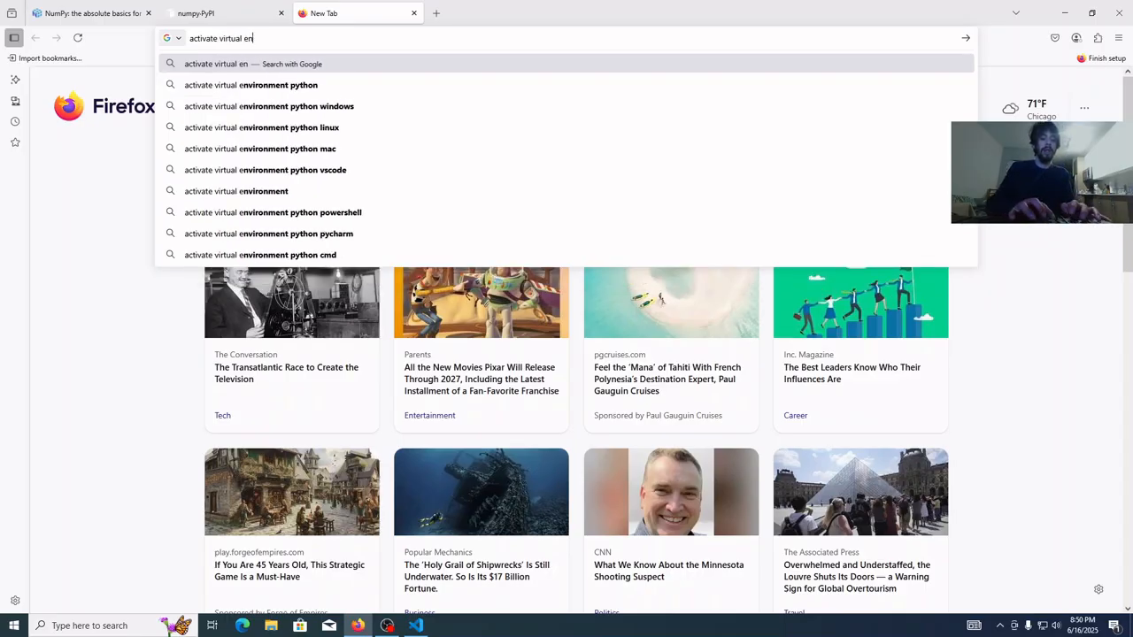
text(vrionment)
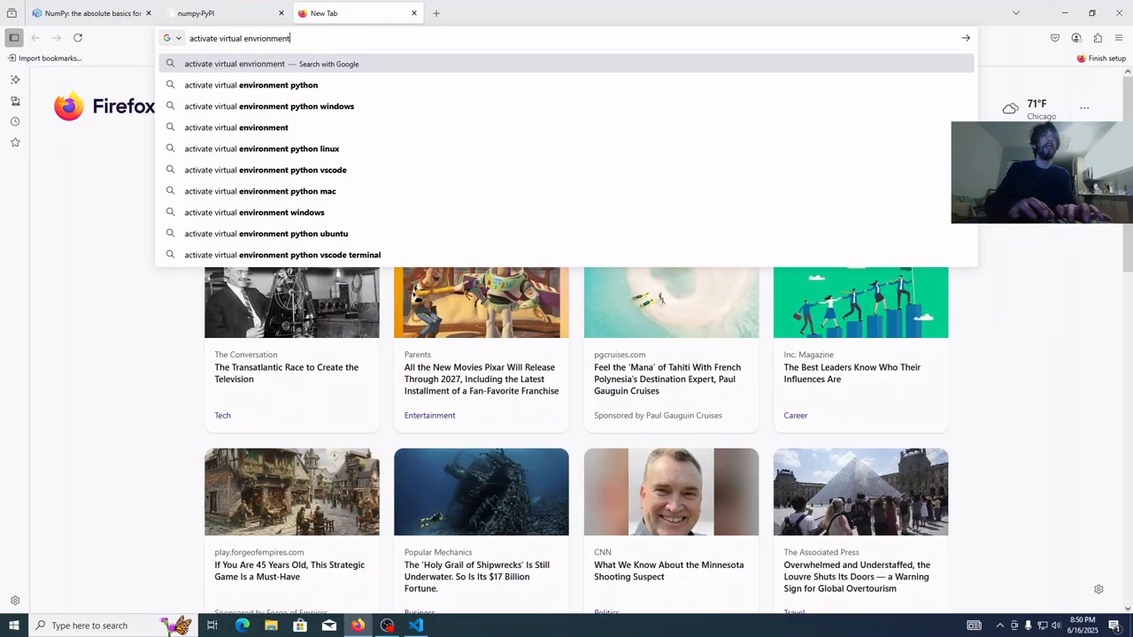
key(Down)
key(Down)
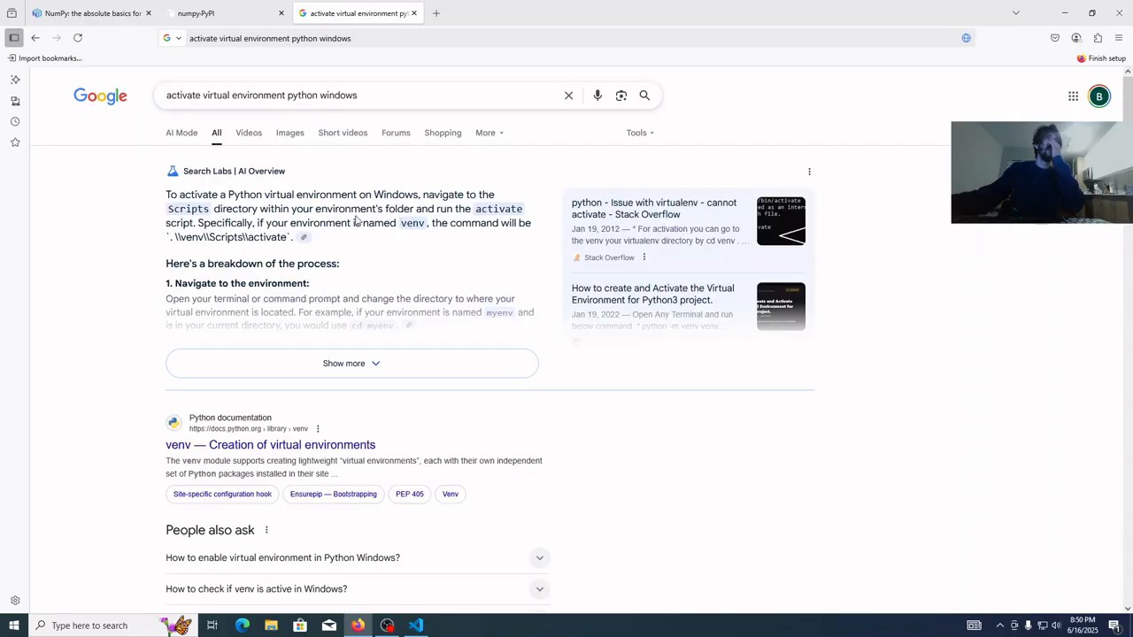
click(343, 359)
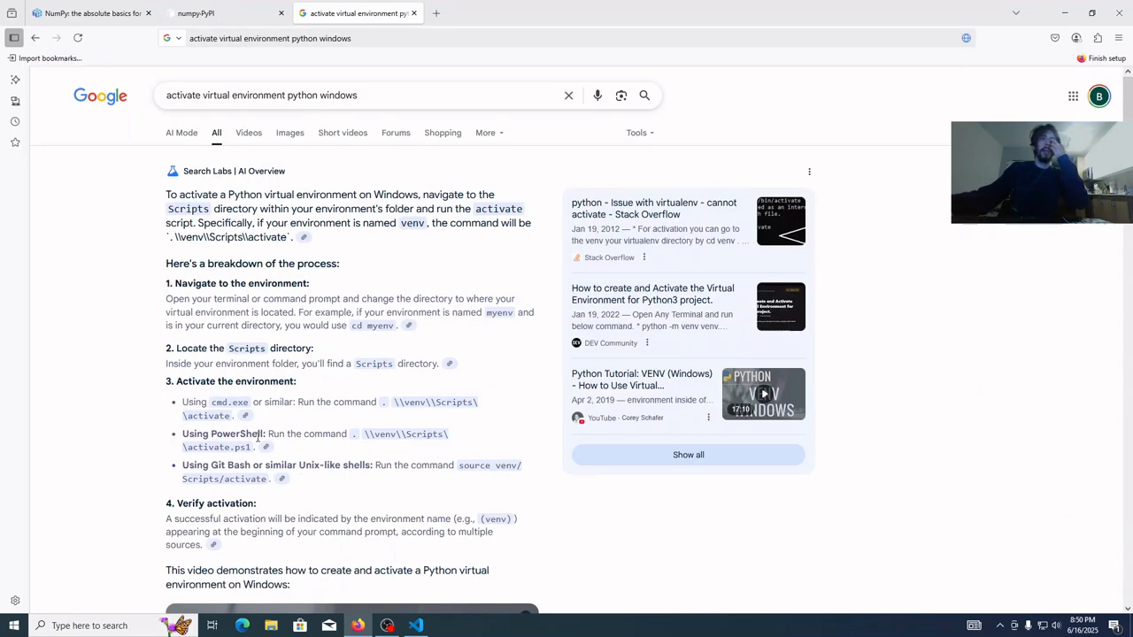
Step: Switch to VS Code, run venv\Scripts\Activate.ps1 in the terminal, dismiss the PowerShell extension notification and close the Activate.ps1 file
click(413, 628)
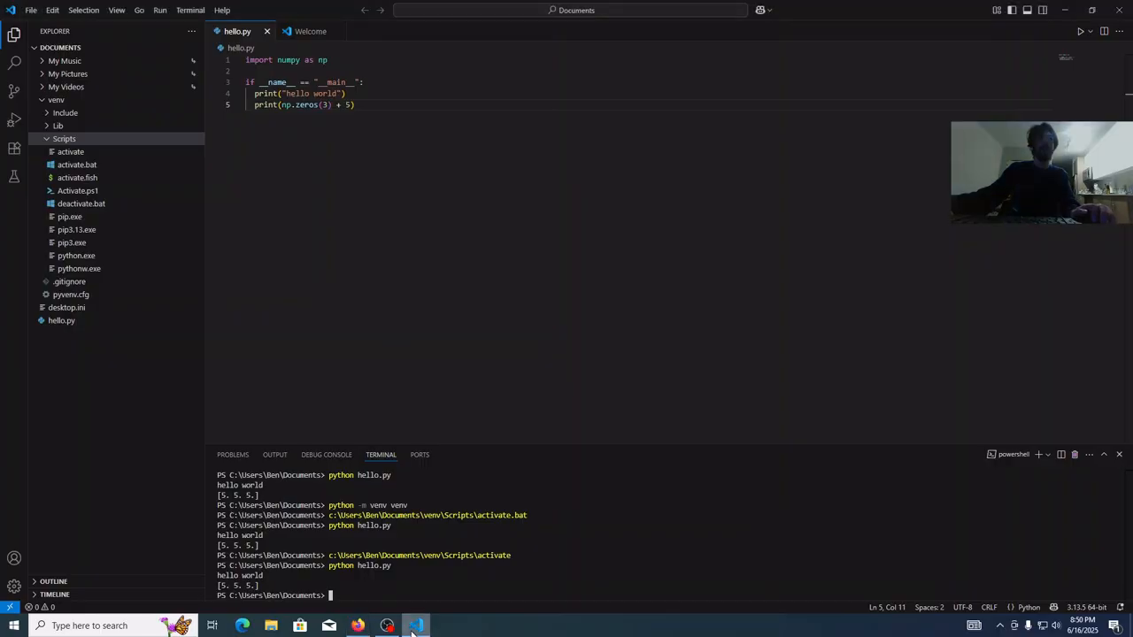
click(77, 193)
drag(77, 197, 514, 540)
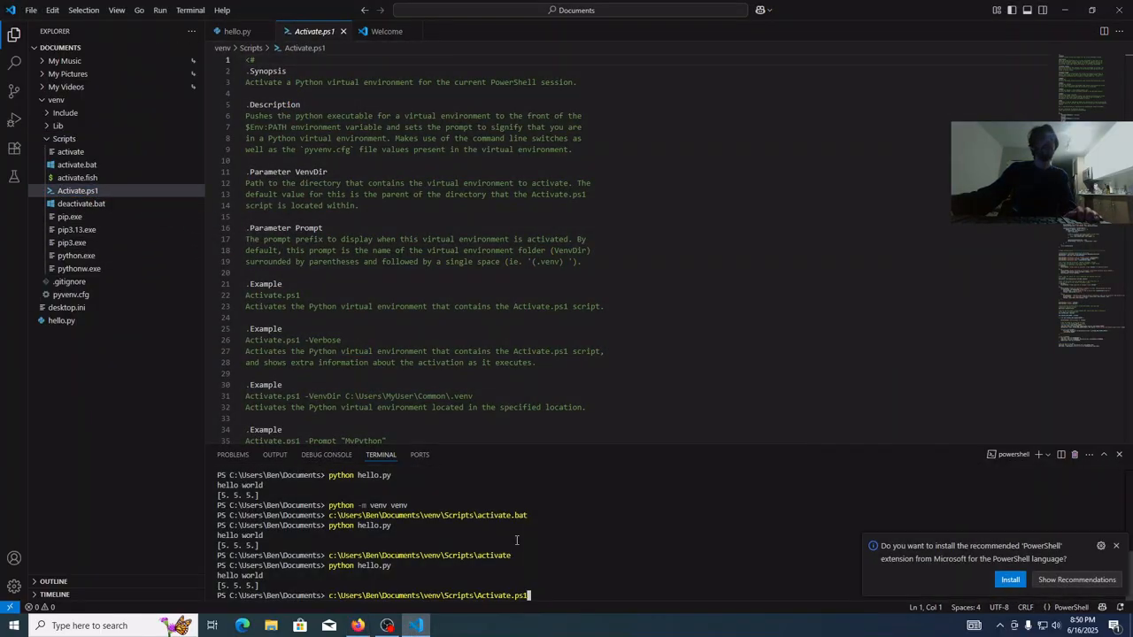
key(Return)
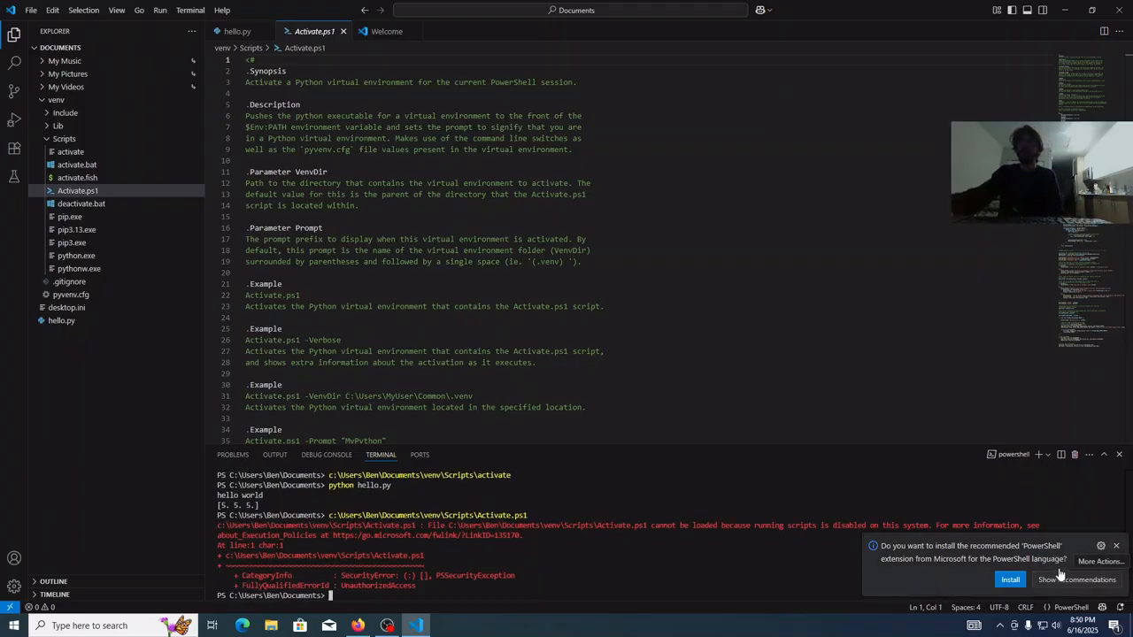
click(1116, 546)
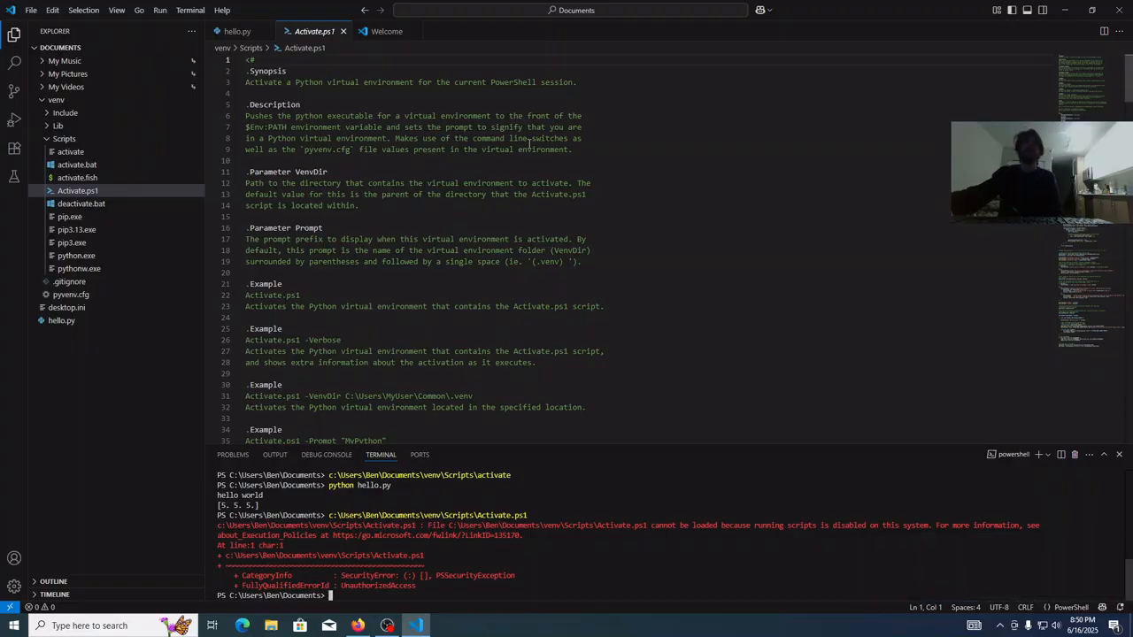
click(342, 31)
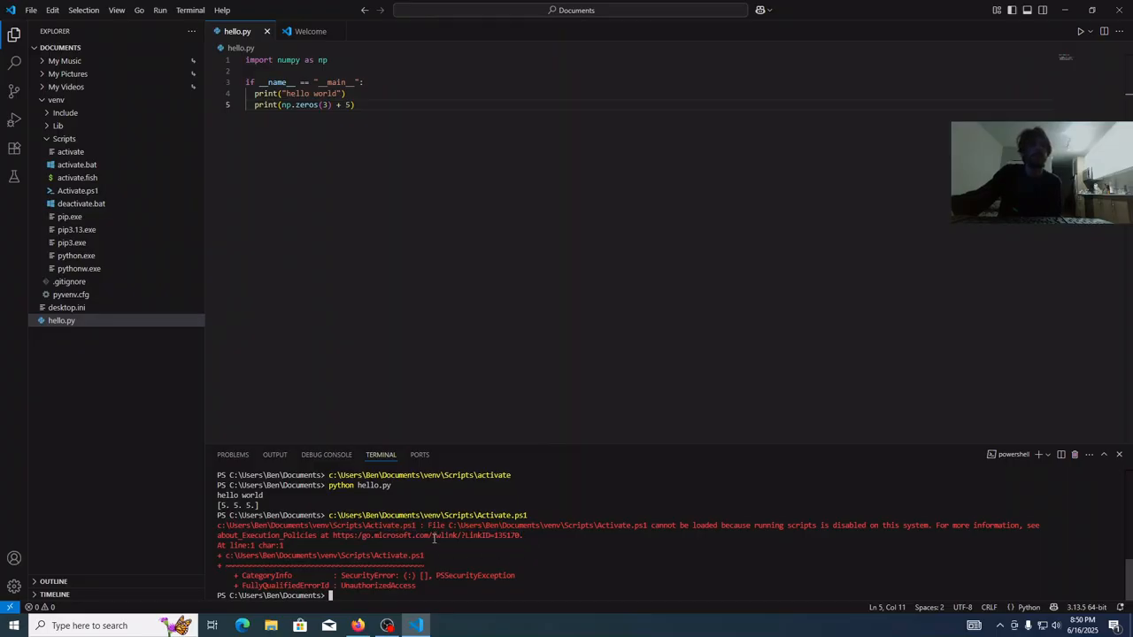
Step: Switch to Firefox and open the terminal error's link, go.microsoft.com/fwlink/?LinkID=135170, in a new tab
click(357, 626)
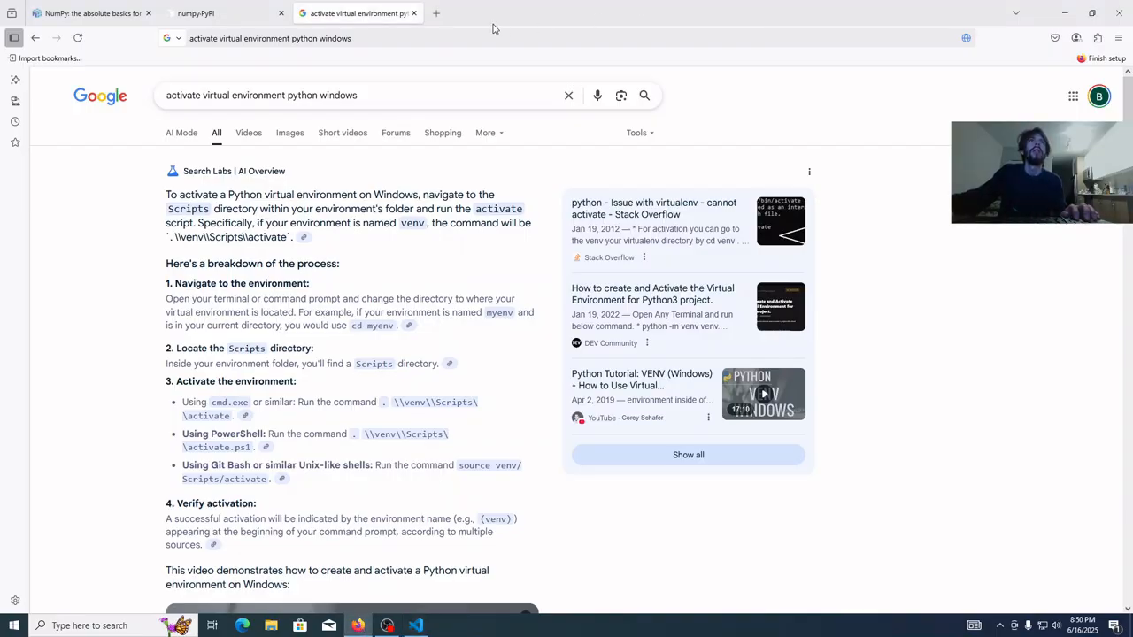
click(436, 13)
text(https://go.microsoft.com/fwlink/?LinkID=135170.)
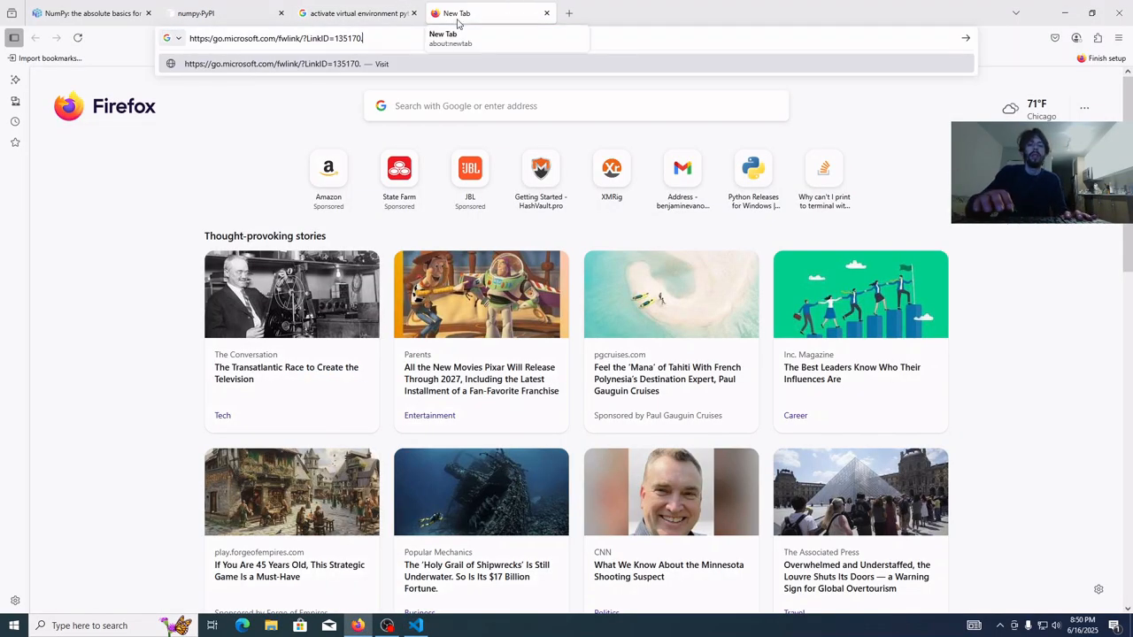
key(Return)
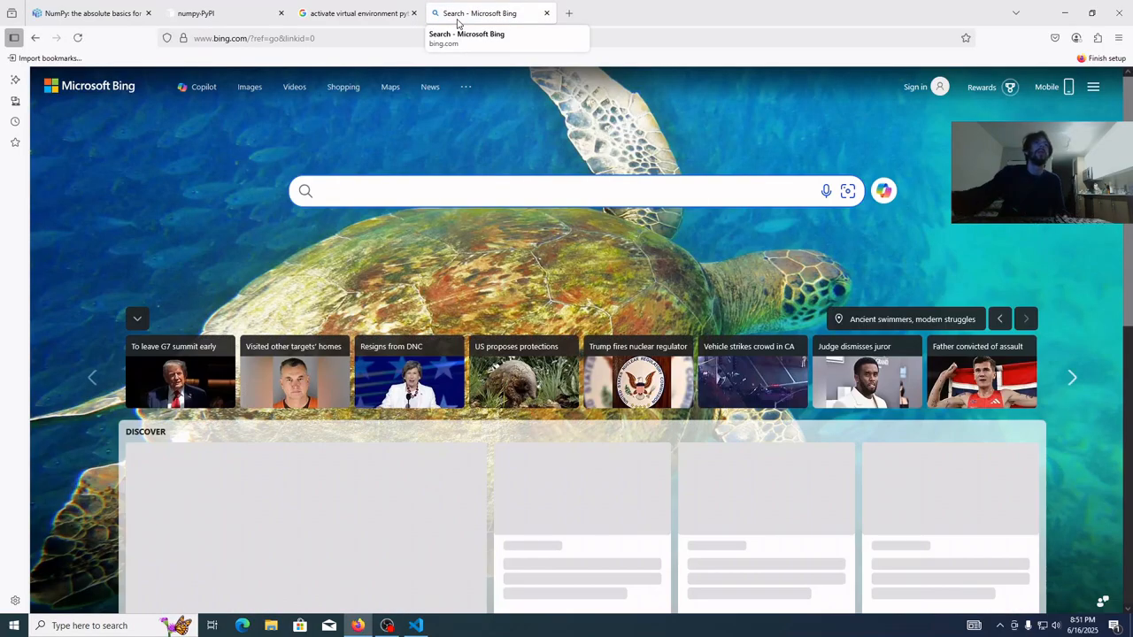
click(453, 32)
text(https://go.microsoft.com/fwlink/?LinkID=135170.)
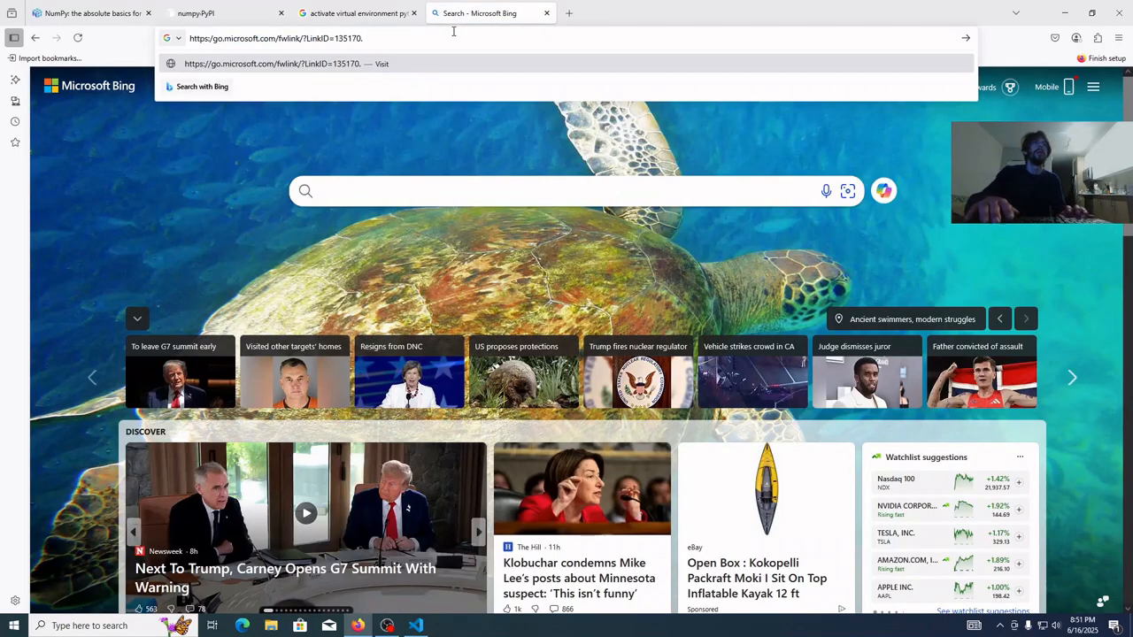
key(Return)
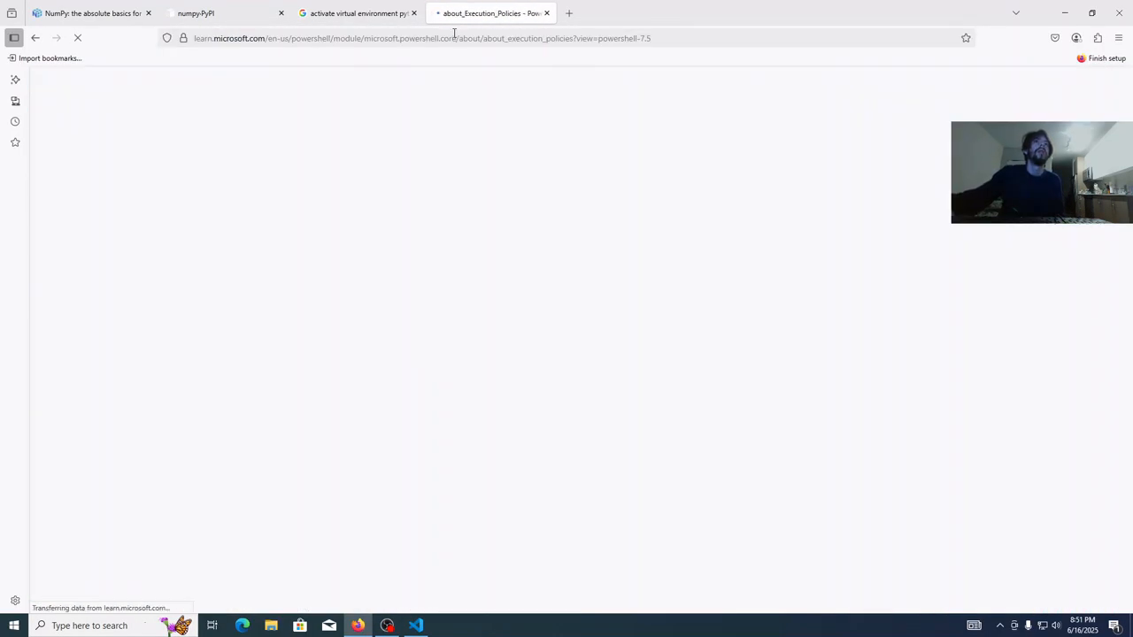
Step: Examine the about_Execution_Policies article for the policy types, scopes and how to change the policy, and highlight the Set-ExecutionPolicy cmdlet name
scroll(476, 292, down, 3)
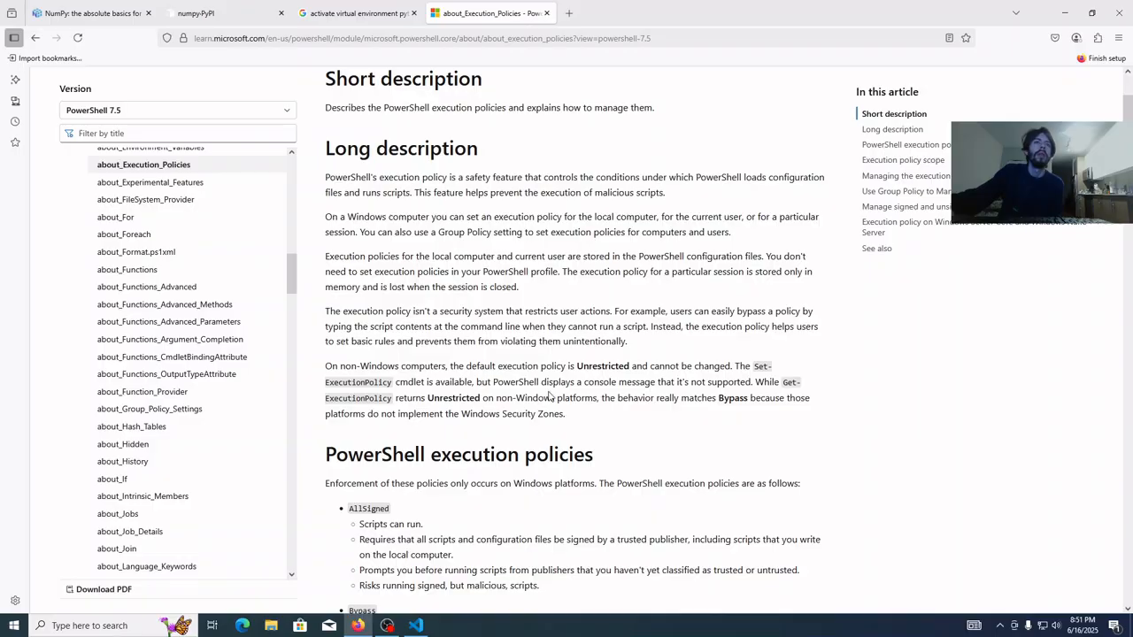
scroll(415, 388, down, 2)
scroll(416, 370, down, 6)
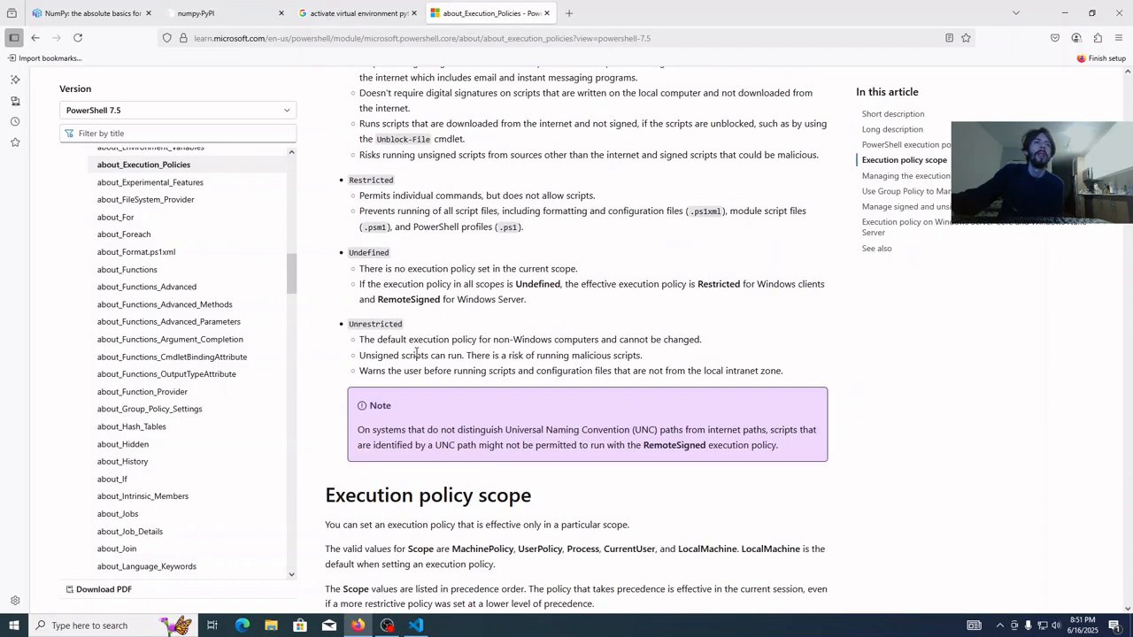
scroll(400, 350, down, 5)
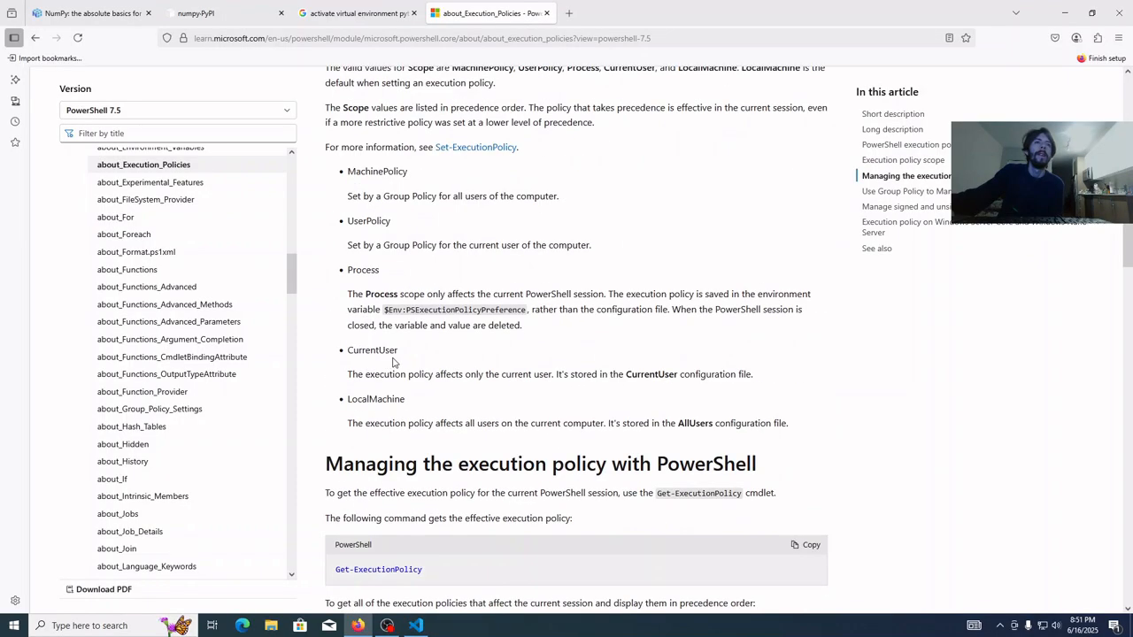
scroll(407, 359, down, 7)
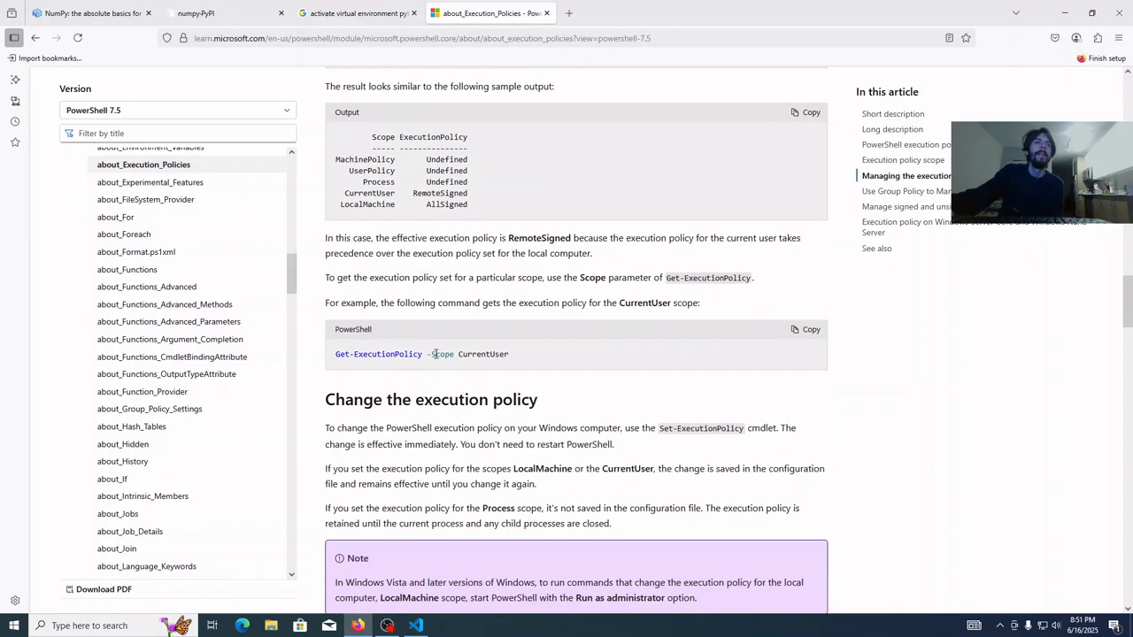
scroll(491, 364, up, 15)
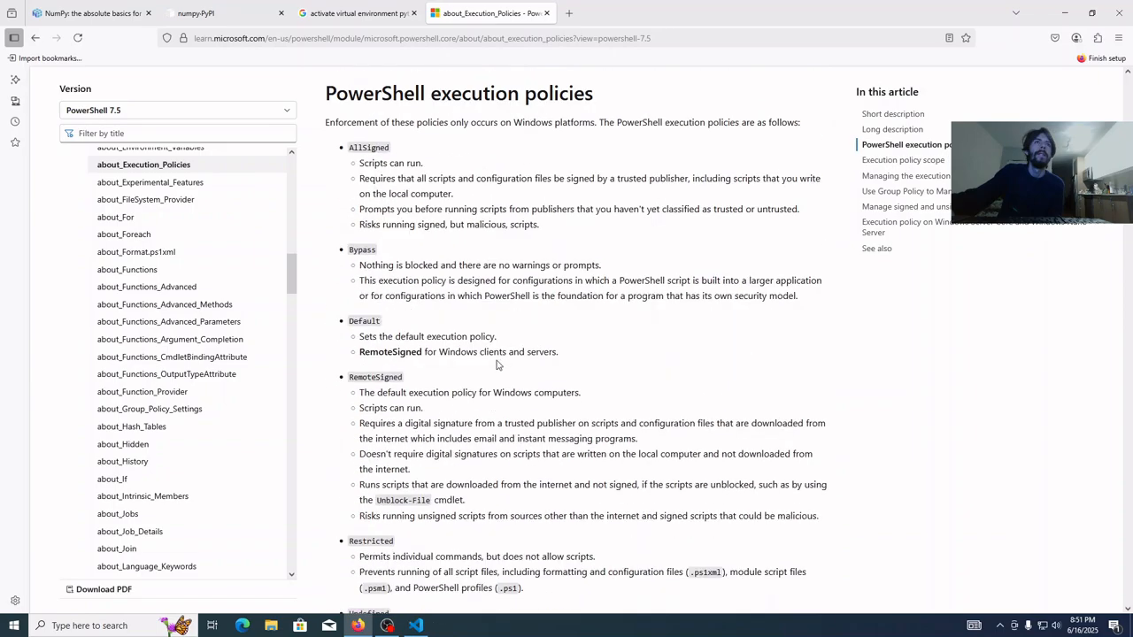
scroll(509, 358, up, 5)
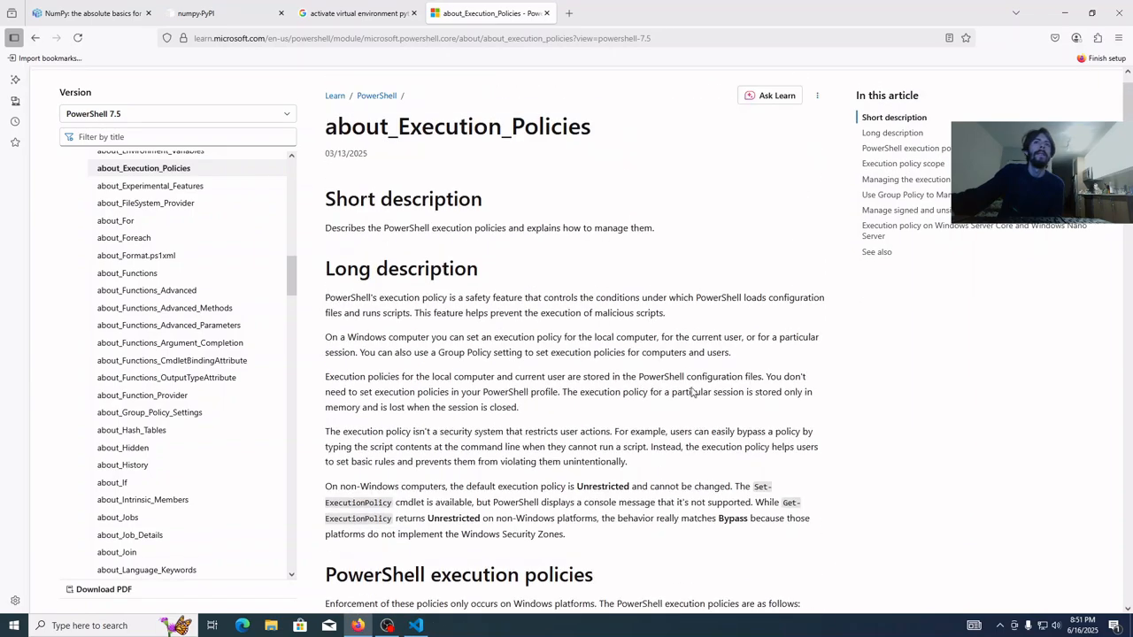
drag(755, 487, 412, 508)
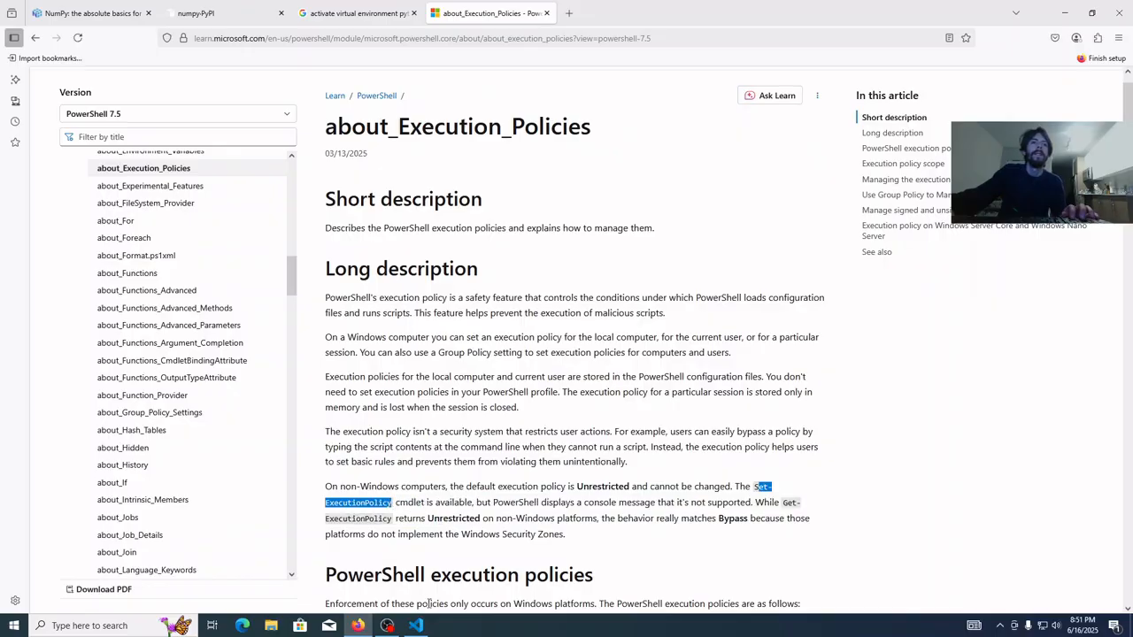
Step: Search Windows for "power" and launch Windows PowerShell as administrator
click(132, 627)
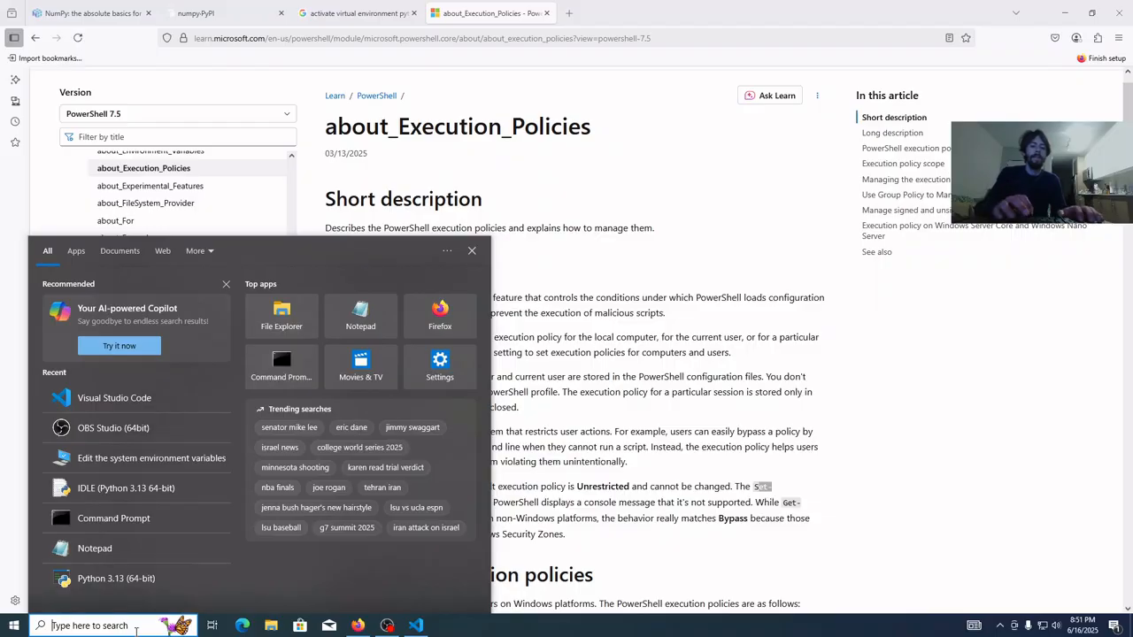
text(pwo)
key(BackSpace)
key(BackSpace)
key(BackSpace)
text(p)
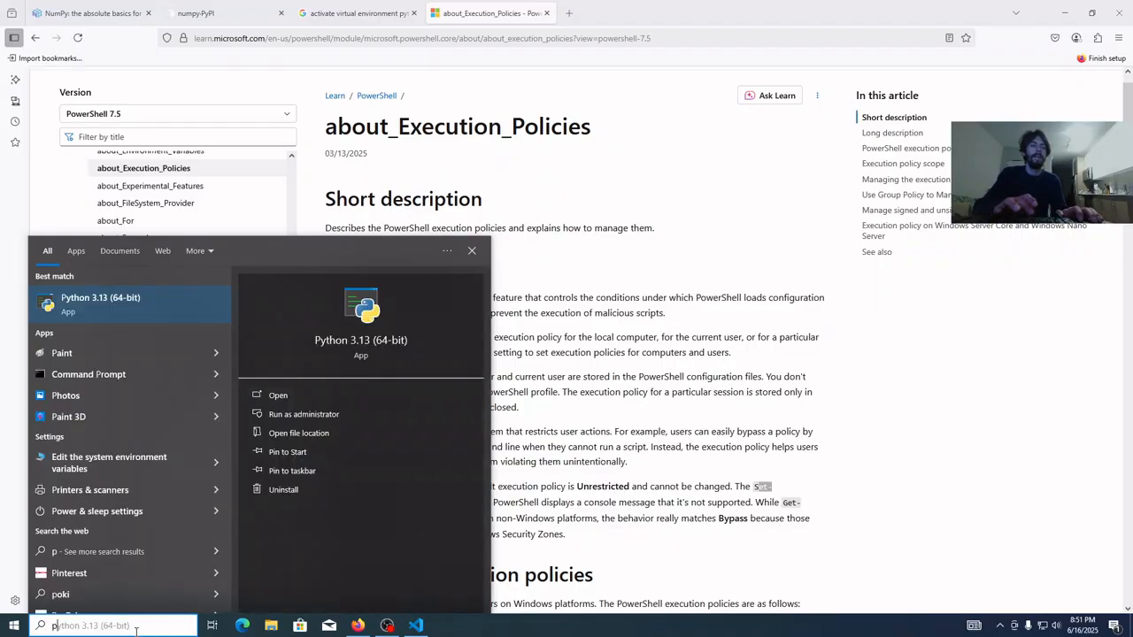
text(ower)
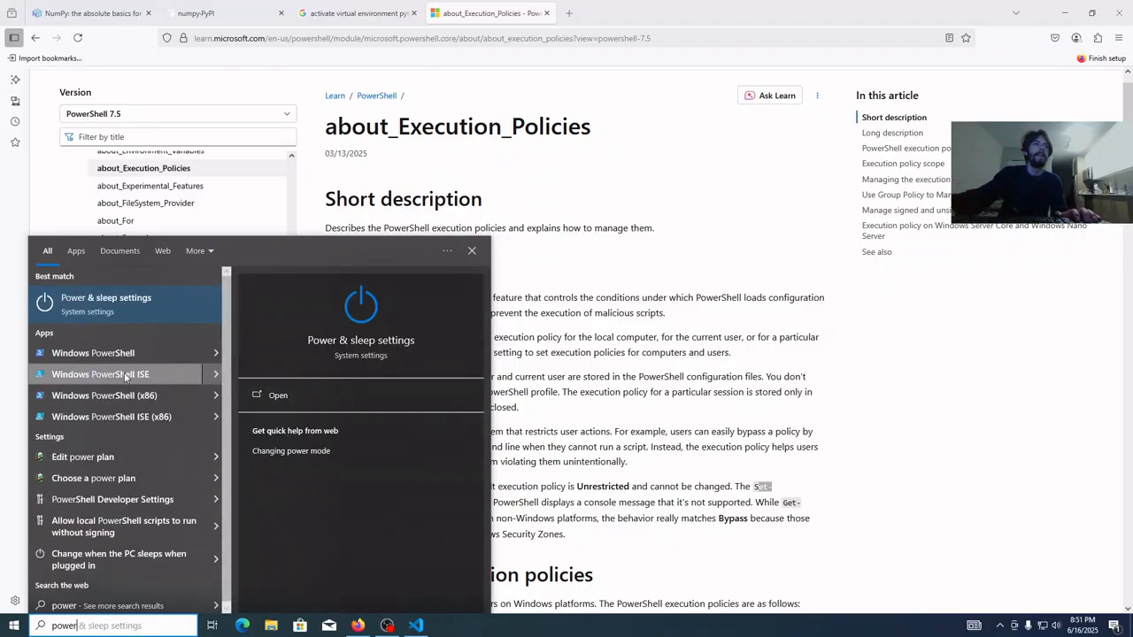
right_click(123, 356)
click(157, 302)
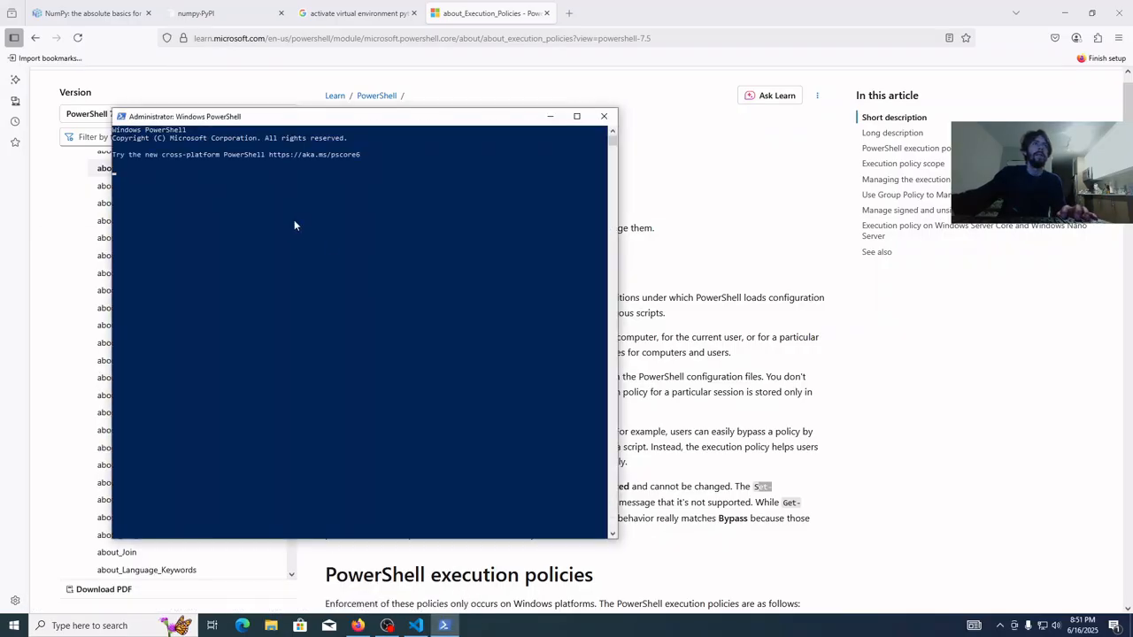
Step: Enter the Set-ExecutionPolicy cmdlet at the administrator PowerShell prompt without running it
text(et-ExecutionPolicy)
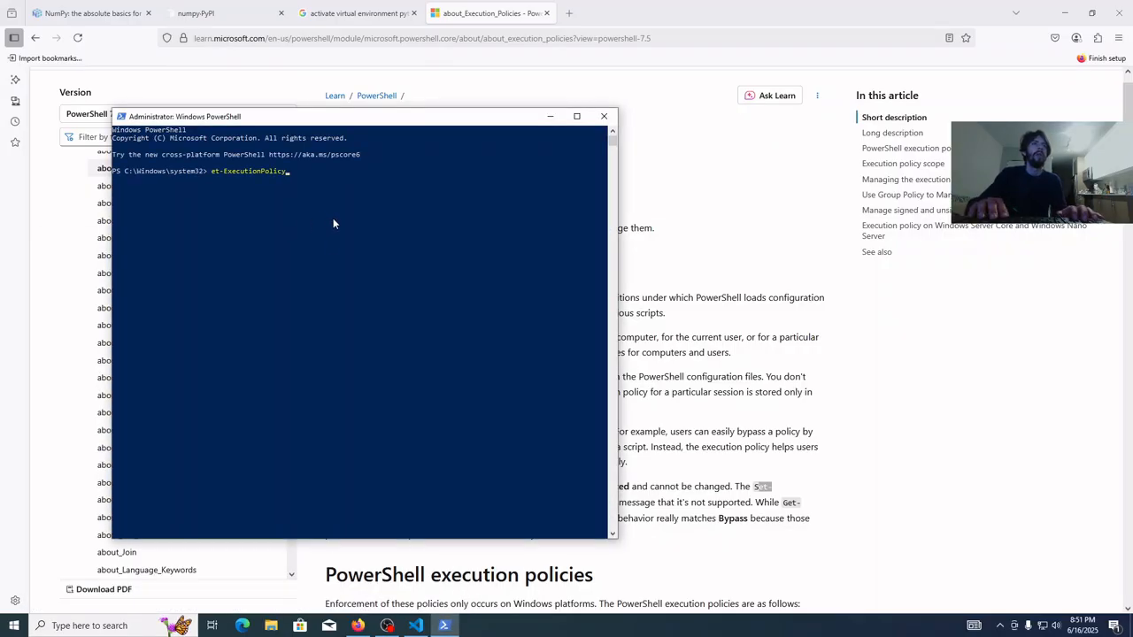
key(Home)
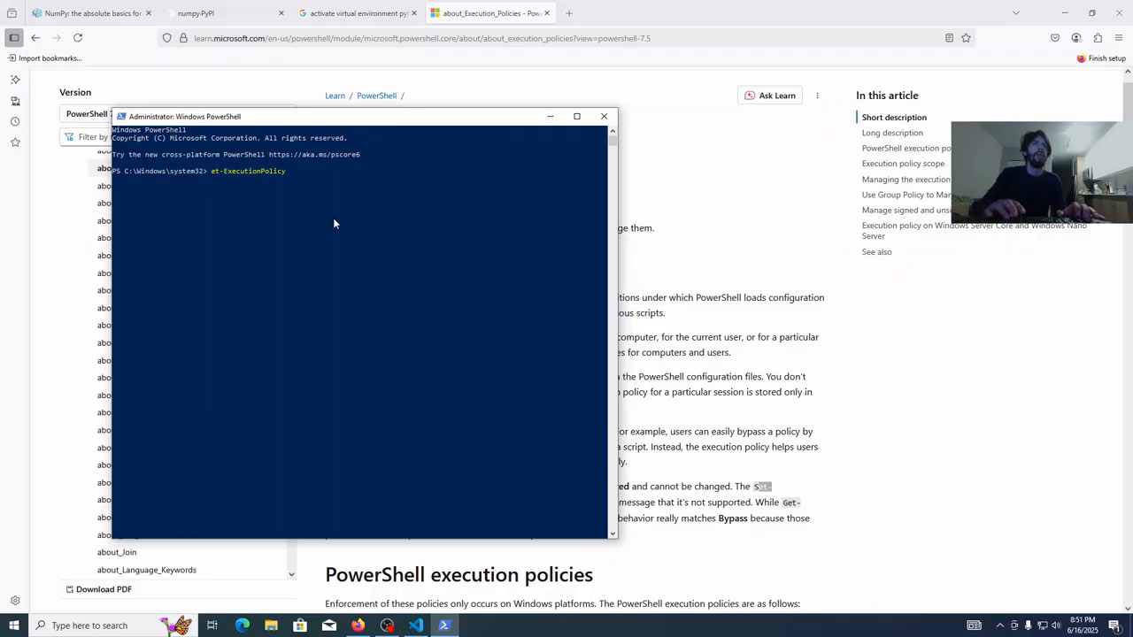
text(S)
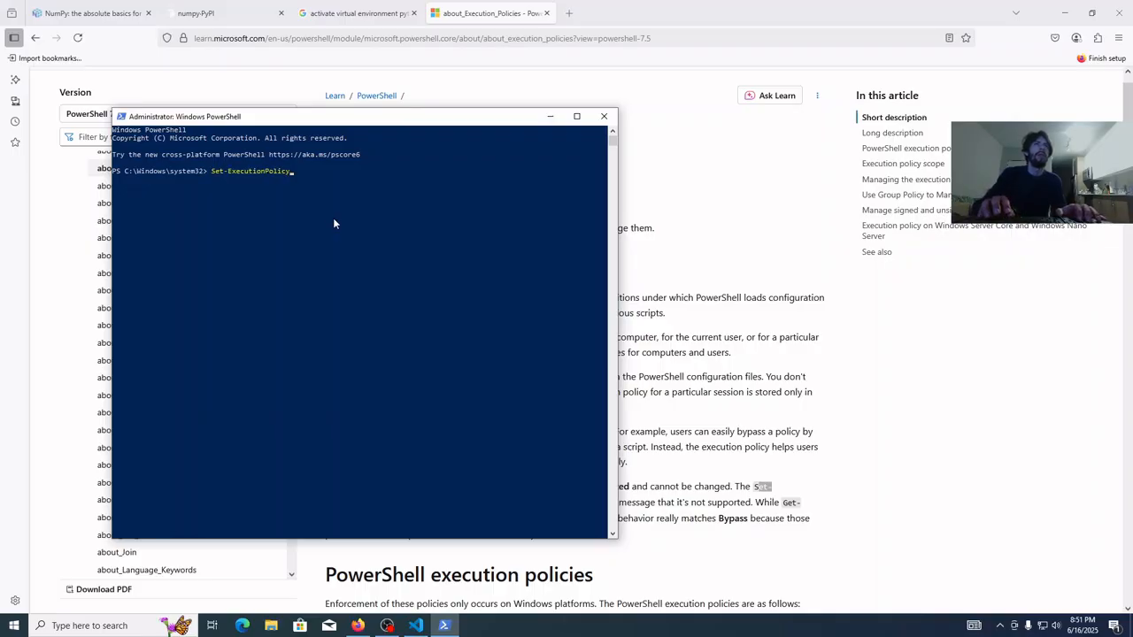
Step: Return to the about_Execution_Policies article in Firefox and highlight the Unrestricted policy name in the list of execution policies
key(alt+Tab)
scroll(536, 439, down, 3)
scroll(537, 439, down, 3)
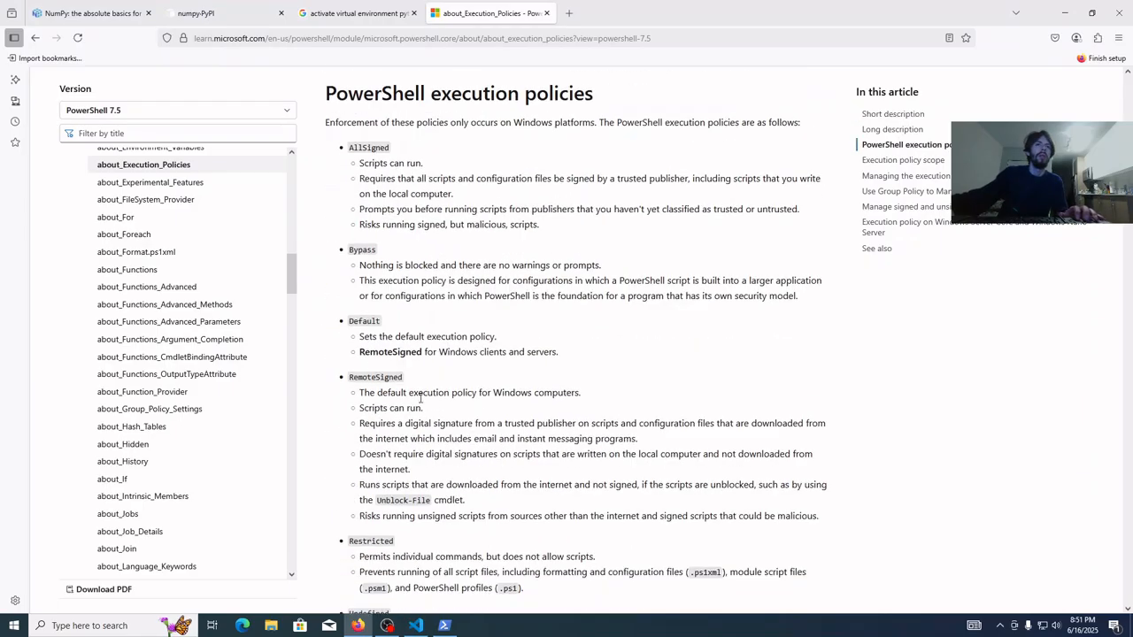
scroll(396, 286, down, 2)
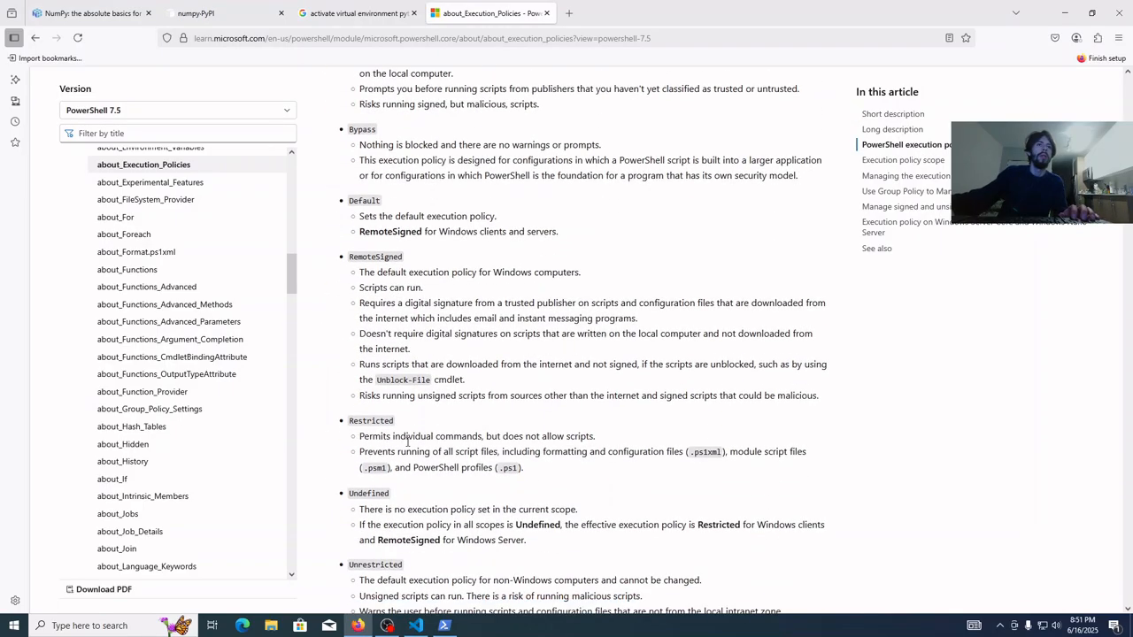
double_click(395, 505)
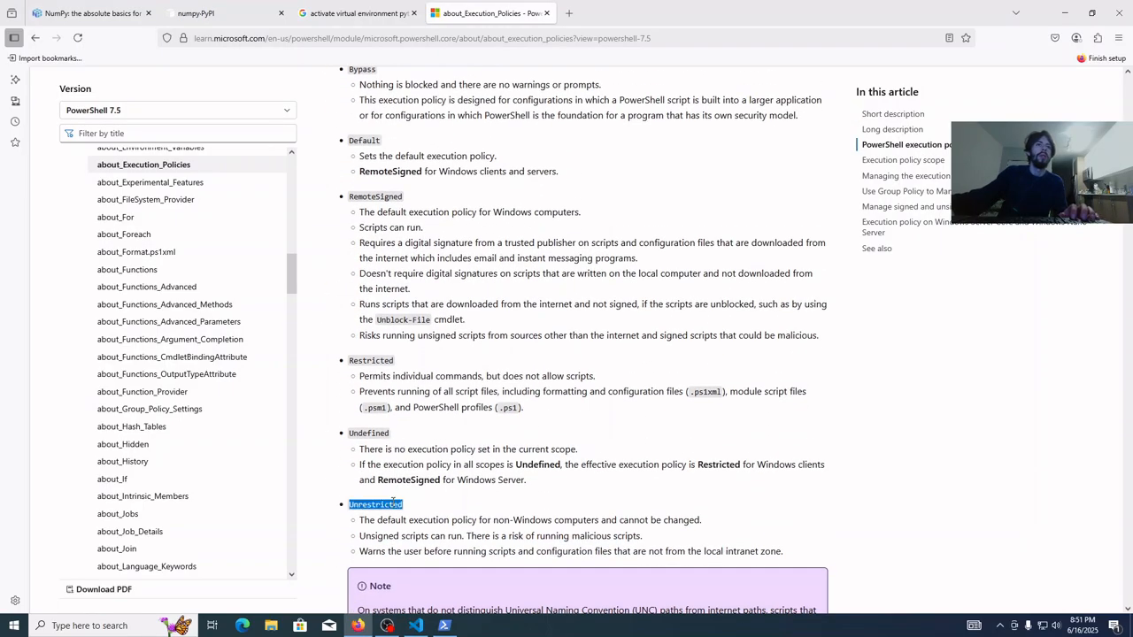
Step: Switch to PowerShell, complete and run Set-ExecutionPolicy Unrestricted, confirm the change with y, and close the PowerShell window
click(444, 625)
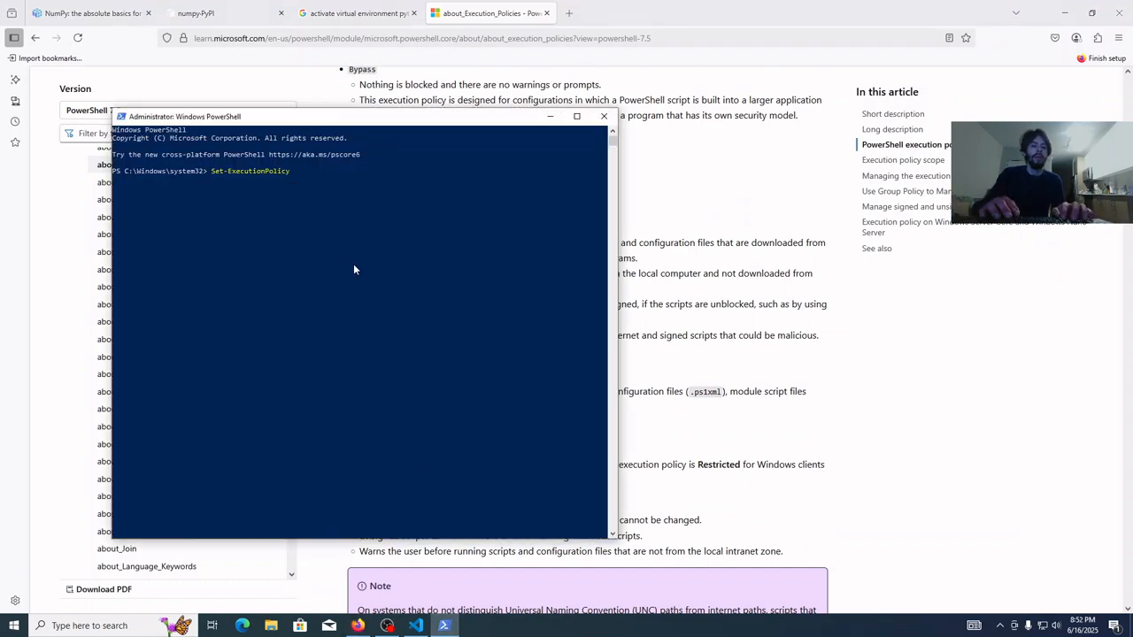
text(Unre)
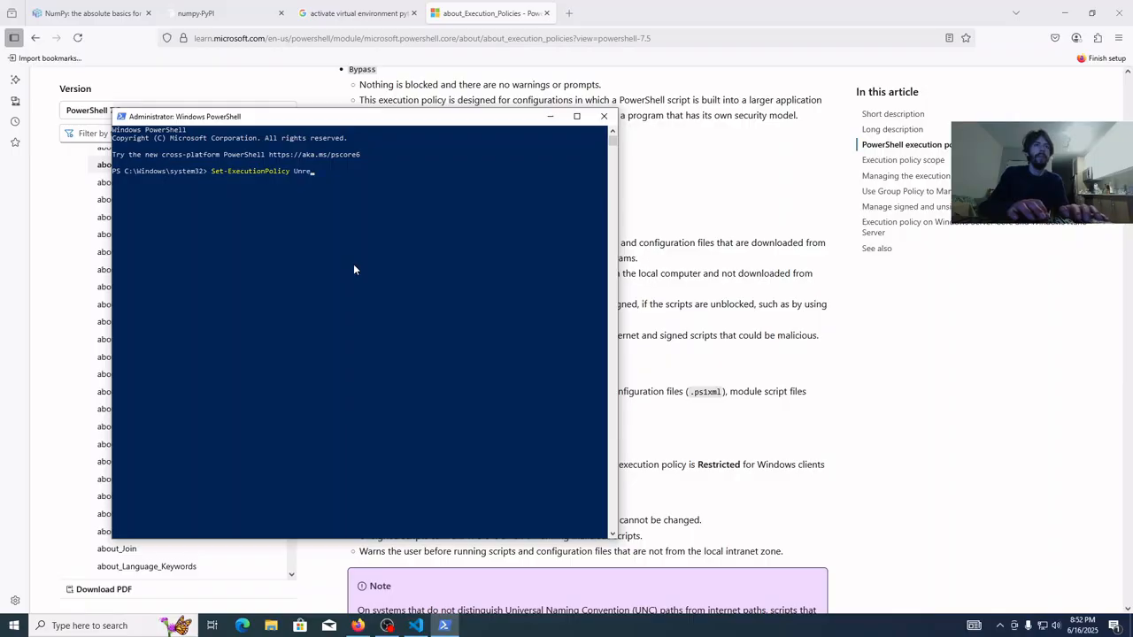
text(stricre)
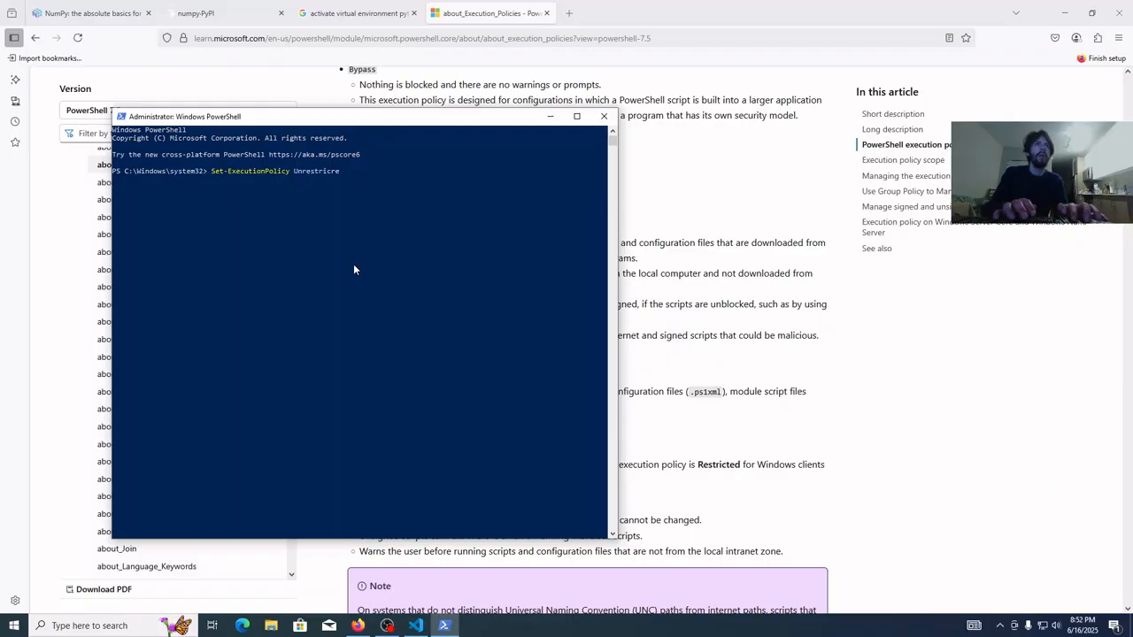
key(BackSpace)
key(BackSpace)
text(ted)
key(Return)
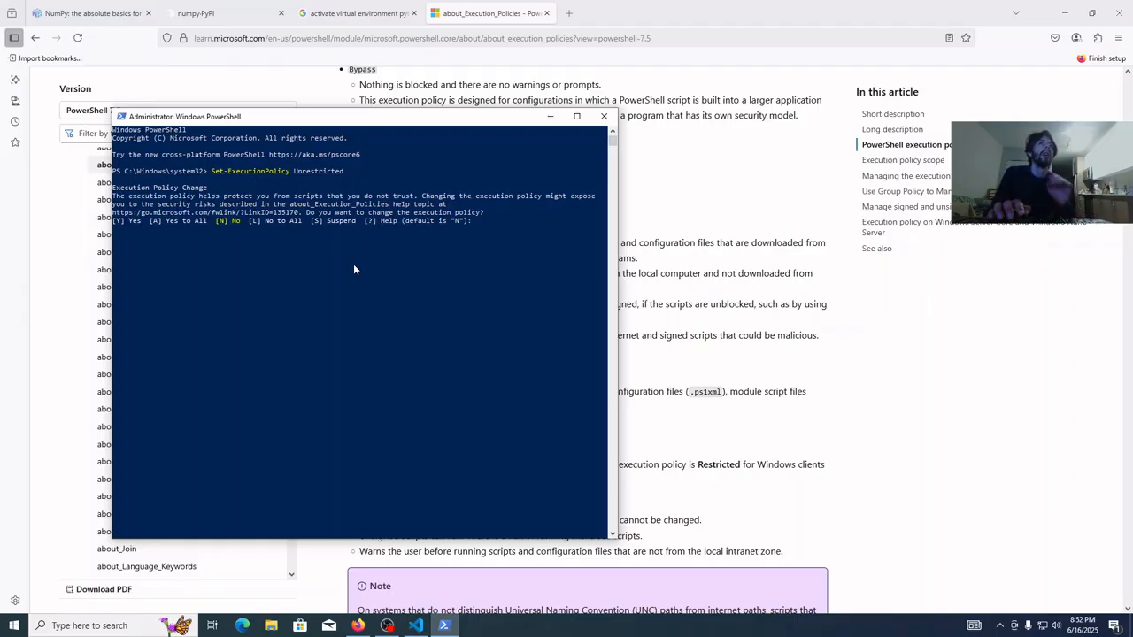
text(y)
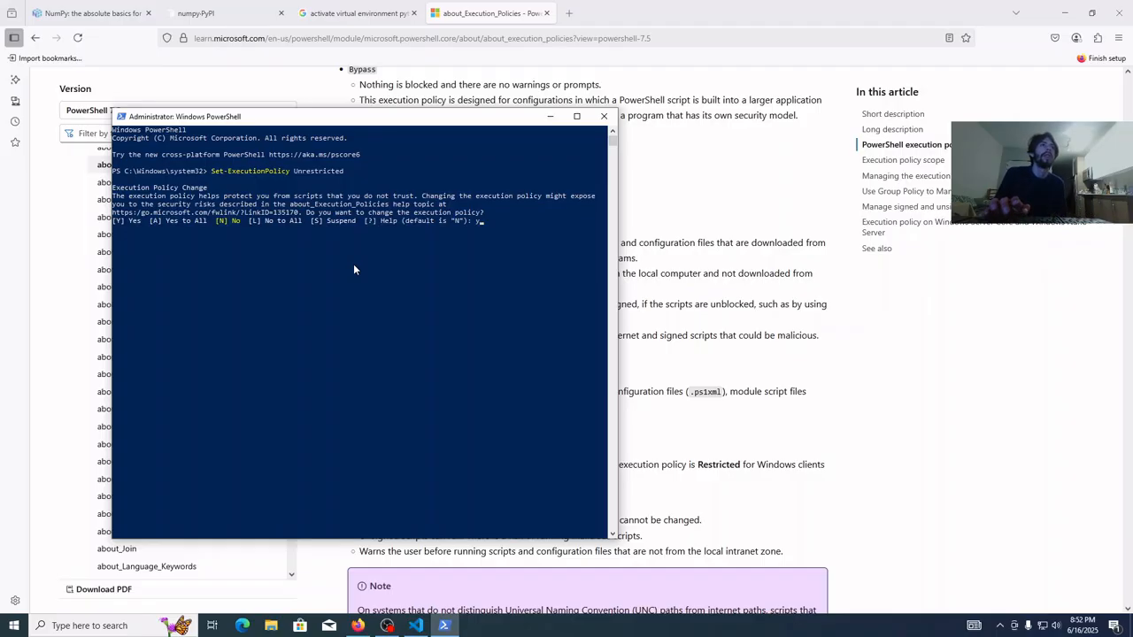
key(Return)
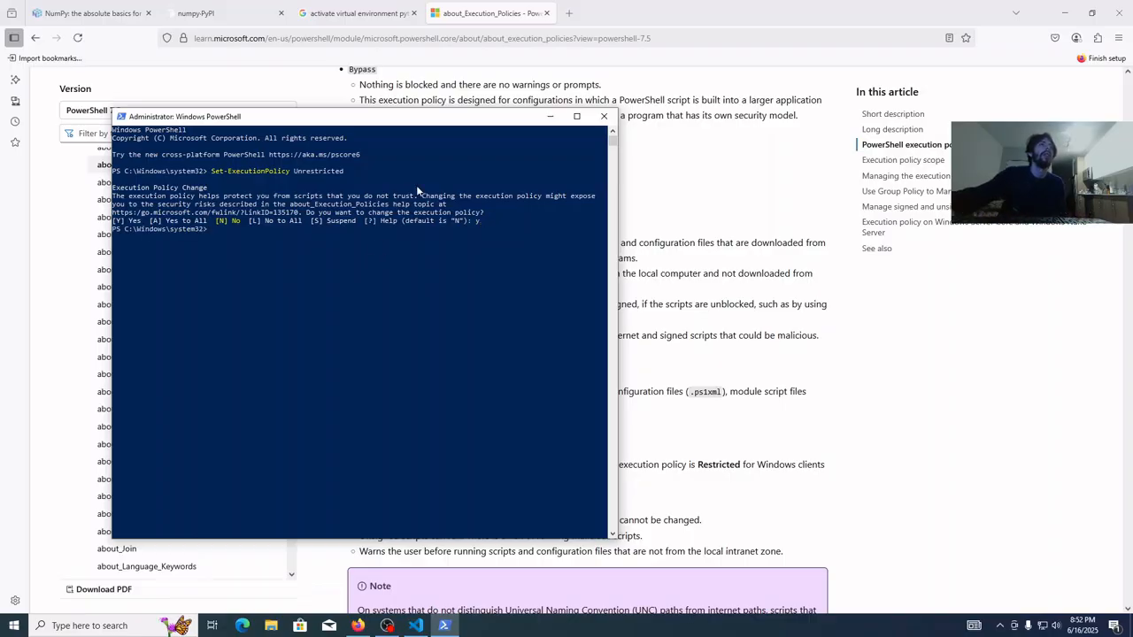
click(604, 116)
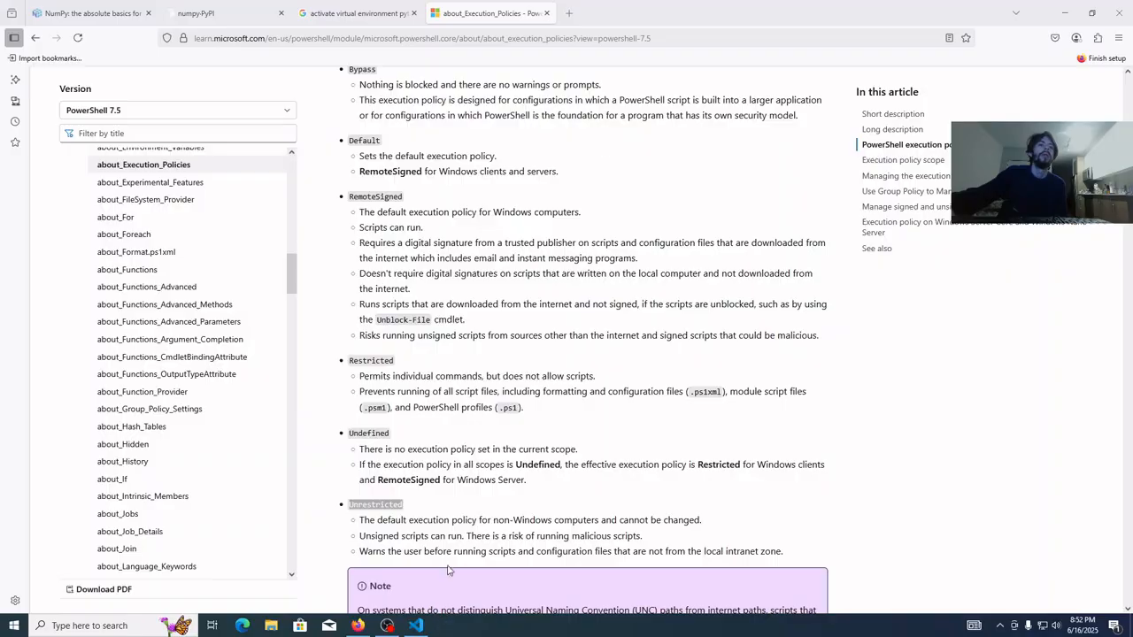
Step: Switch to VS Code and rerun venv\Scripts\Activate.ps1 in the terminal to activate the virtual environment
click(416, 626)
key(Up)
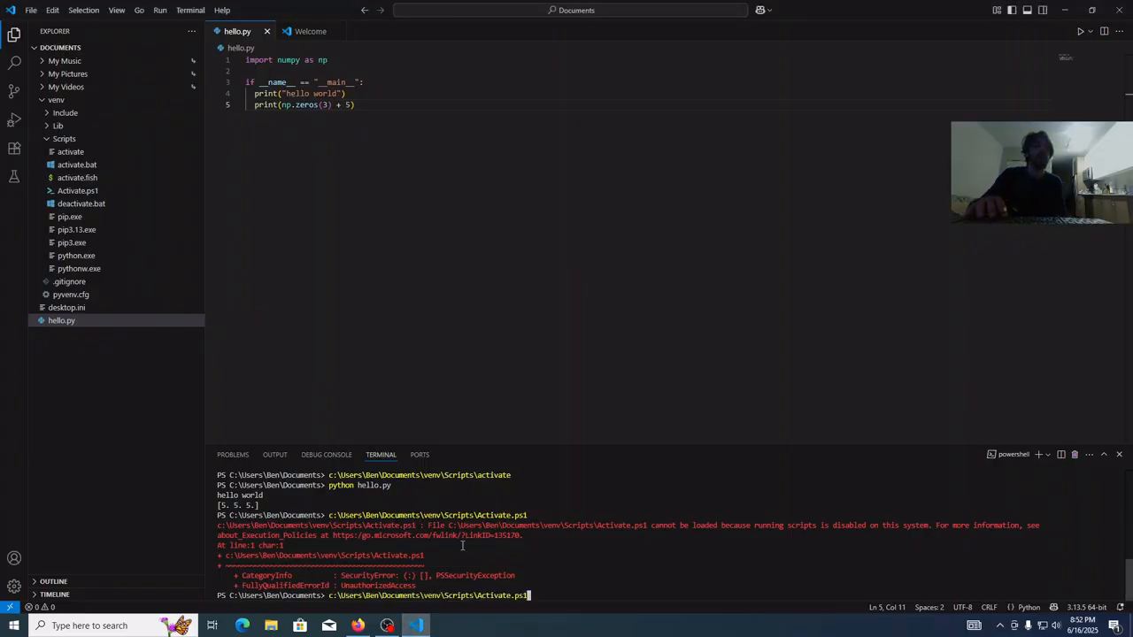
key(Return)
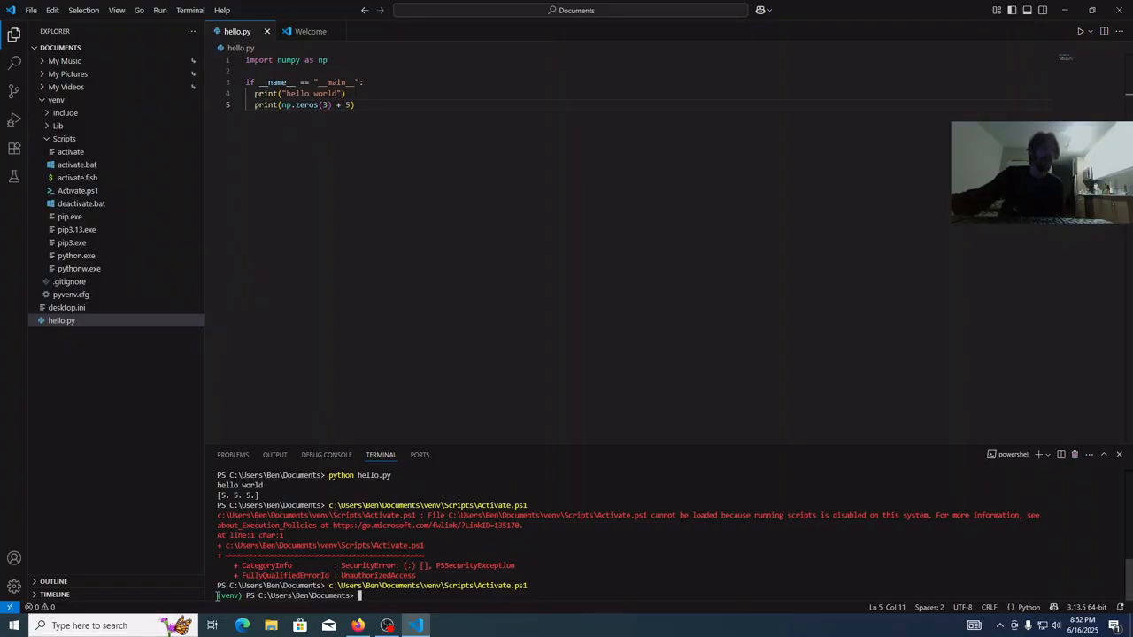
drag(217, 596, 241, 598)
click(441, 540)
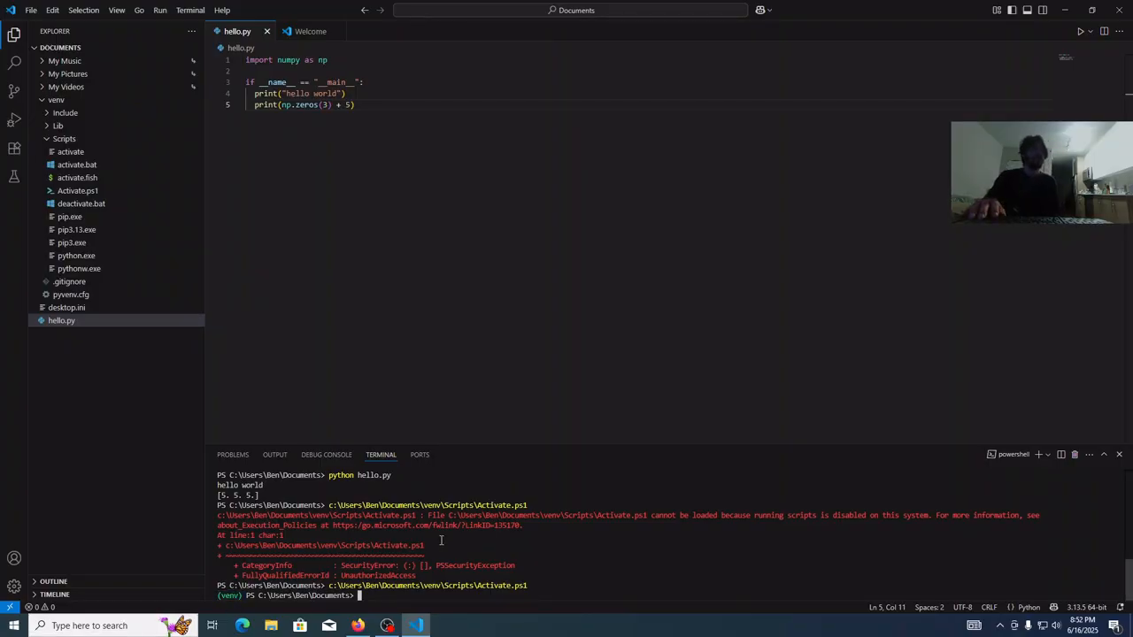
Step: Run python hello.py in the terminal with the virtual environment active
key(Up)
key(Up)
key(Return)
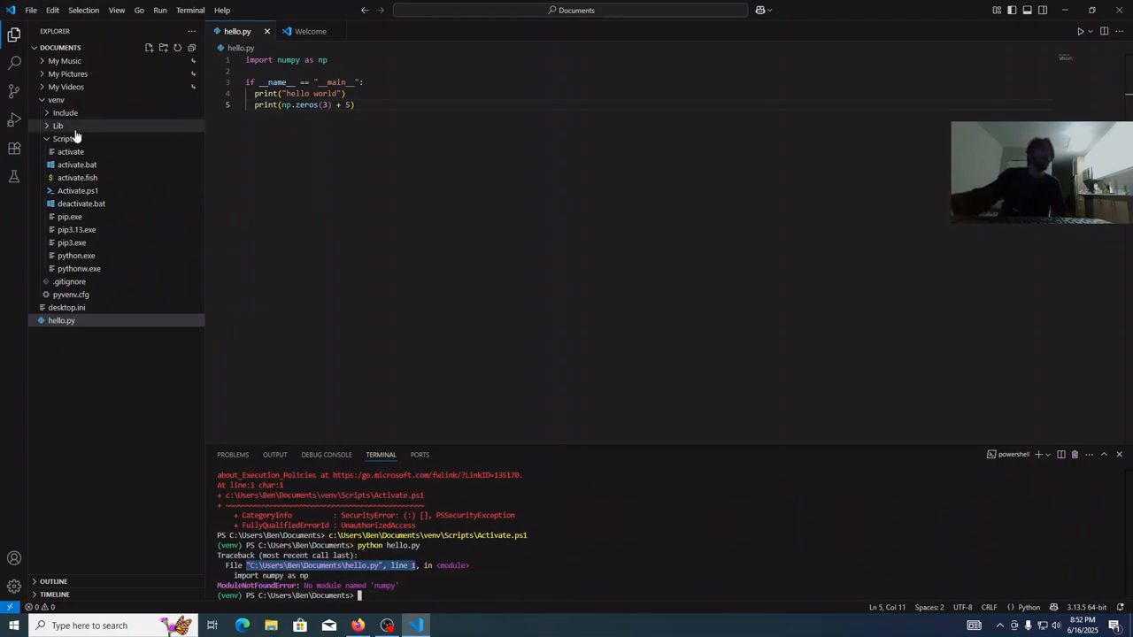
Step: Collapse the venv folder's Scripts subfolder and check the contents of its Include and Lib subfolders
click(77, 139)
click(73, 114)
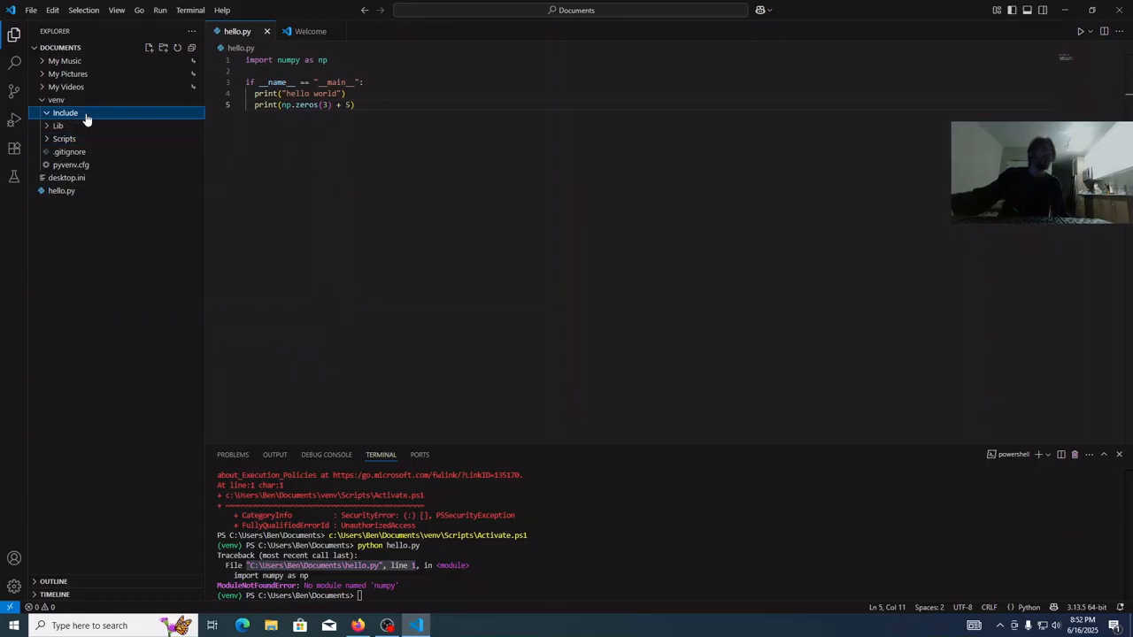
click(93, 116)
click(84, 125)
click(84, 125)
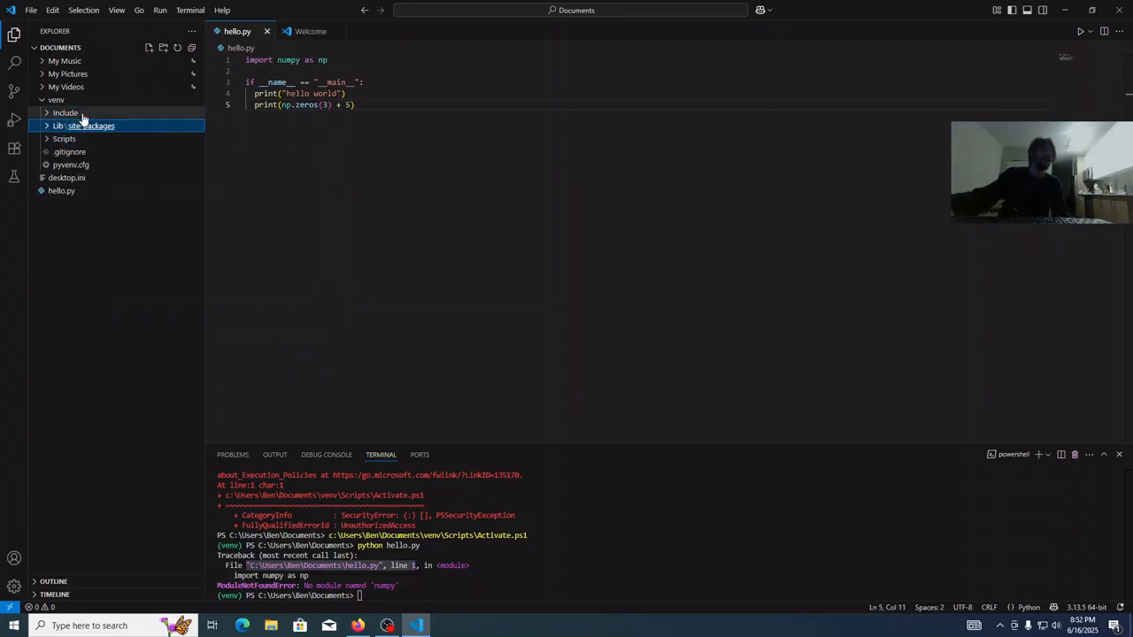
Step: Install NumPy into the virtual environment by running python -m pip install numpy in the terminal
click(591, 548)
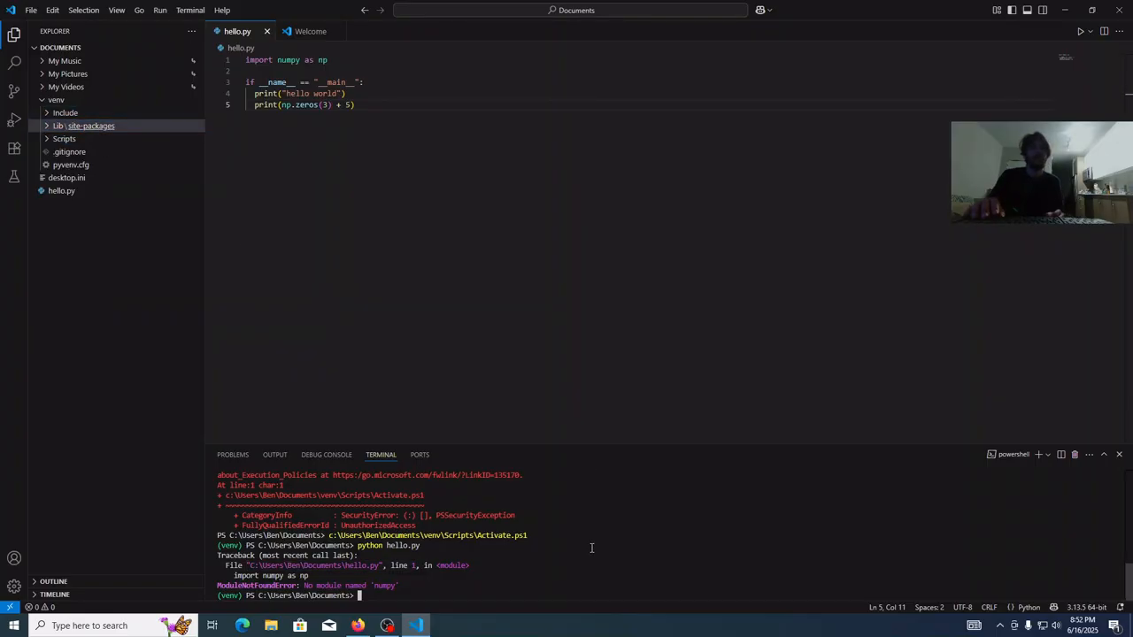
key(Up)
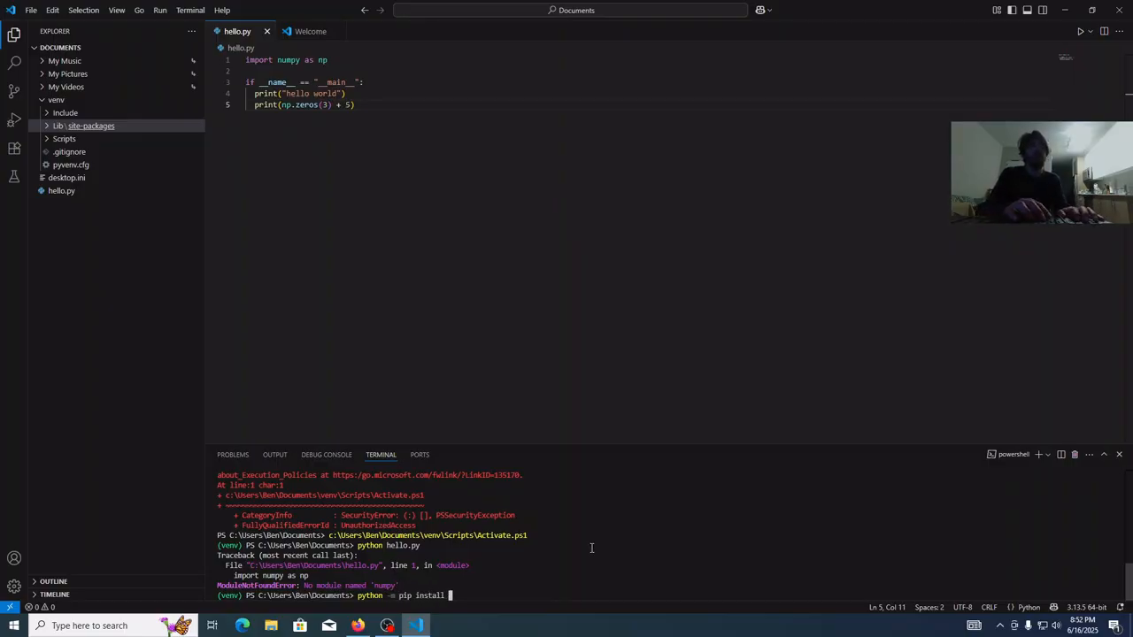
key(Return)
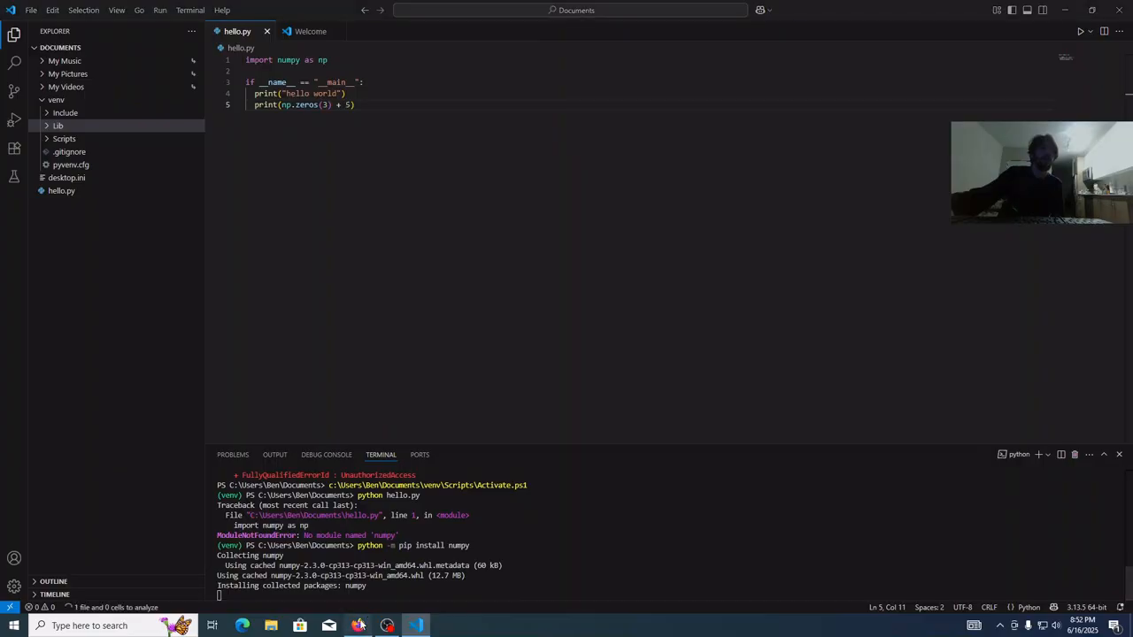
Step: Switch to Firefox, search for "pandas" in a new tab, view the pandas.pydata.org site and return to the search results
click(358, 624)
click(566, 14)
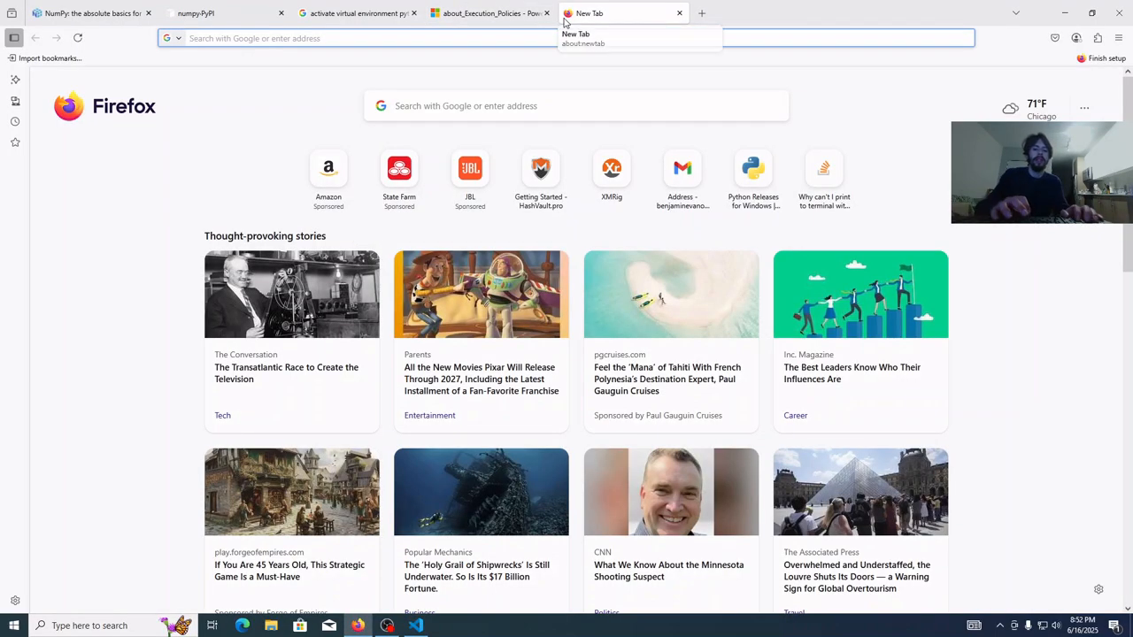
text(pandas)
key(Return)
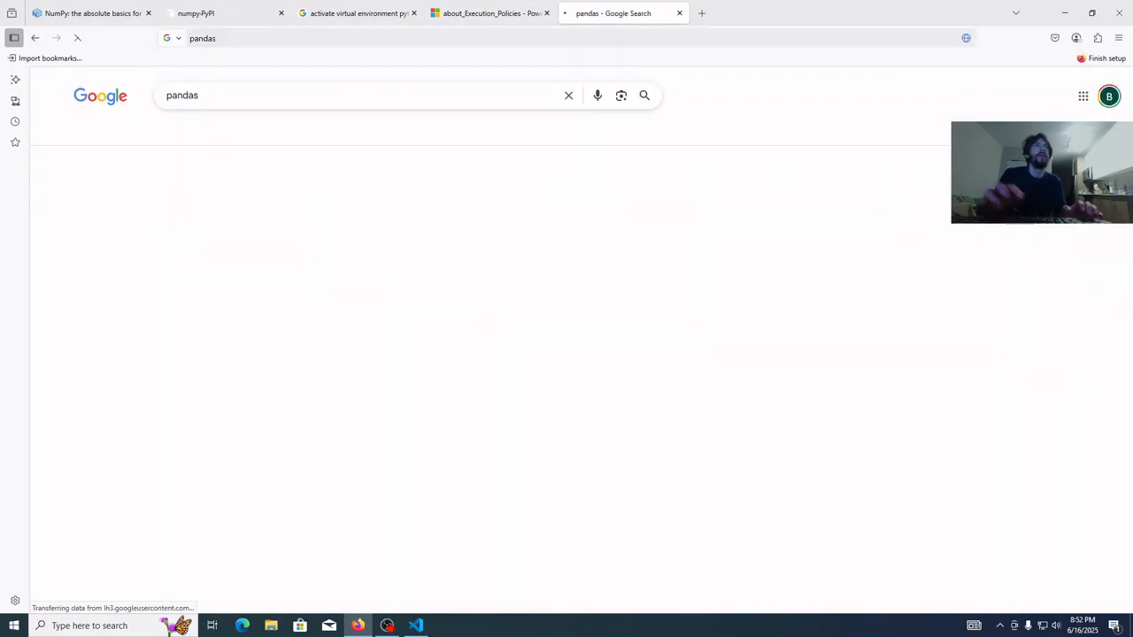
click(326, 471)
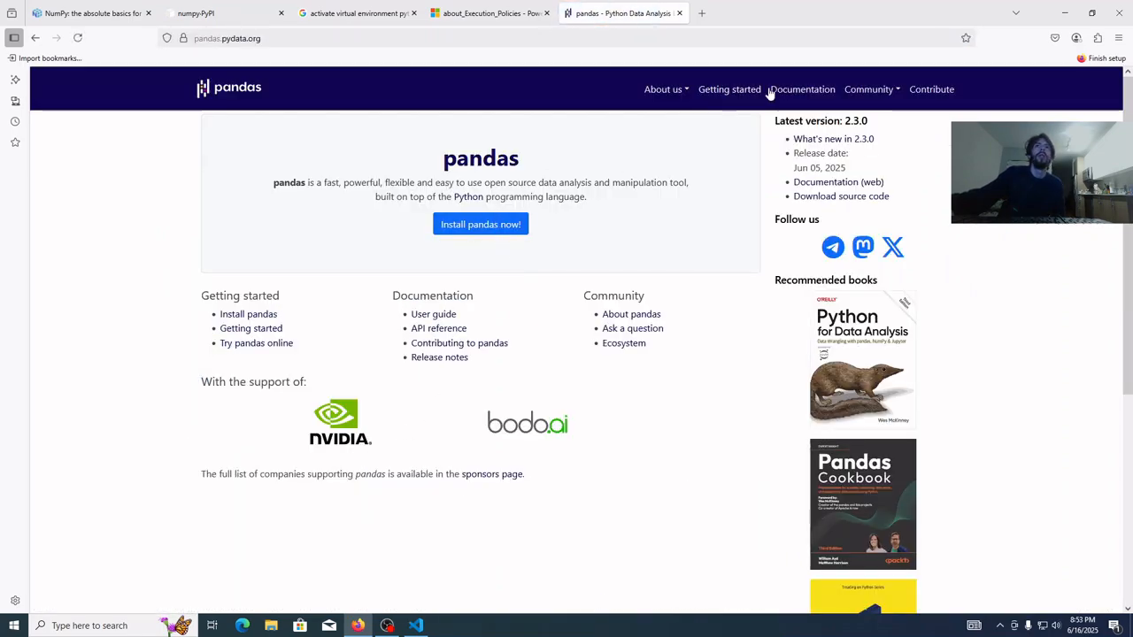
click(35, 39)
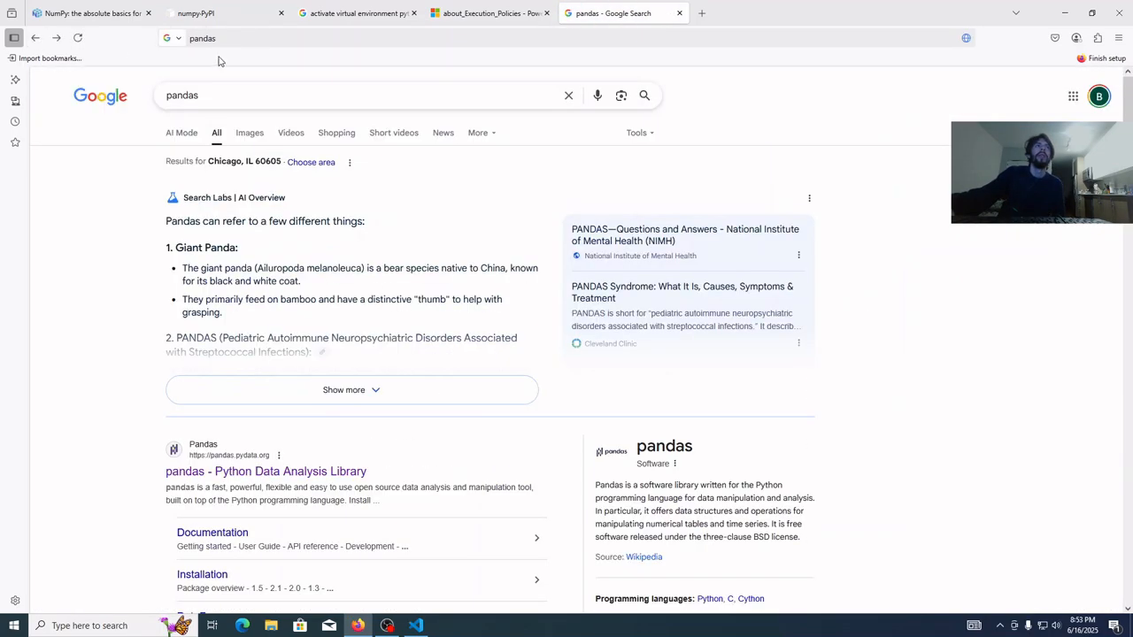
Step: Search for "pandas pip", open the pandas page on PyPI, and copy its pip install pandas command
click(240, 95)
text(pip)
key(Return)
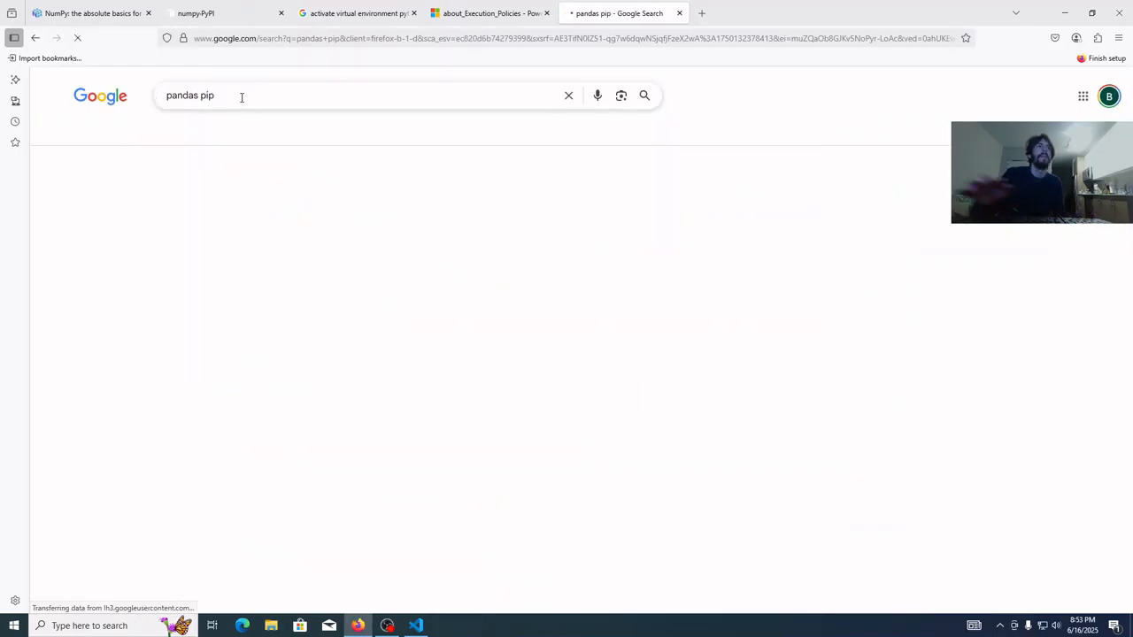
click(221, 195)
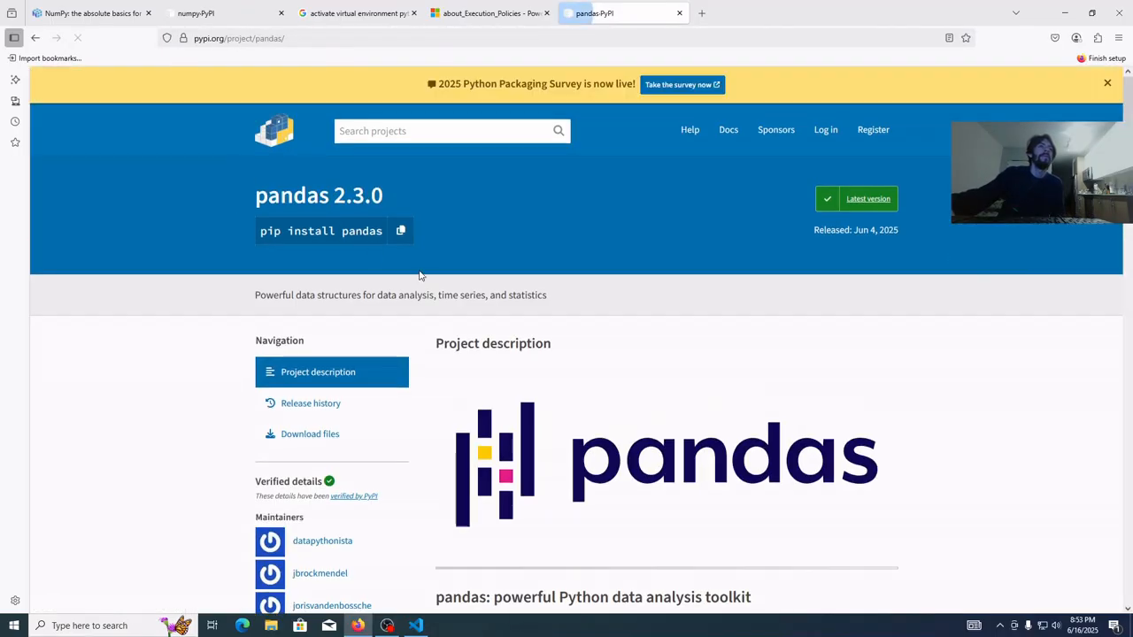
click(400, 230)
Step: Switch to VS Code and install pandas into the virtual environment by running python -m pip install pandas in the terminal
click(416, 626)
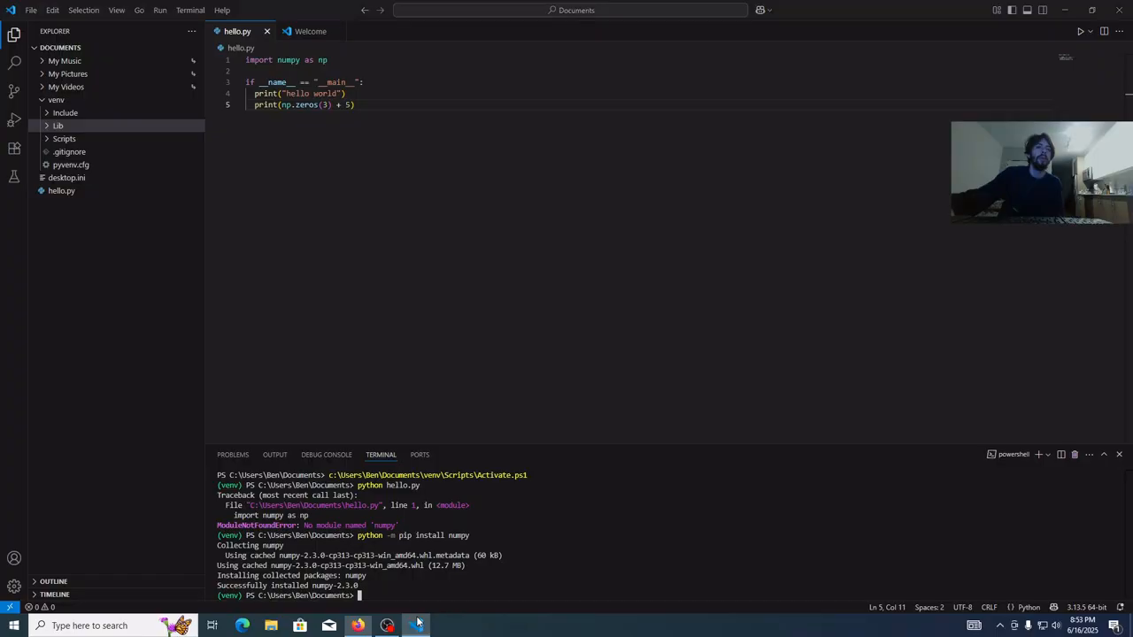
key(Up)
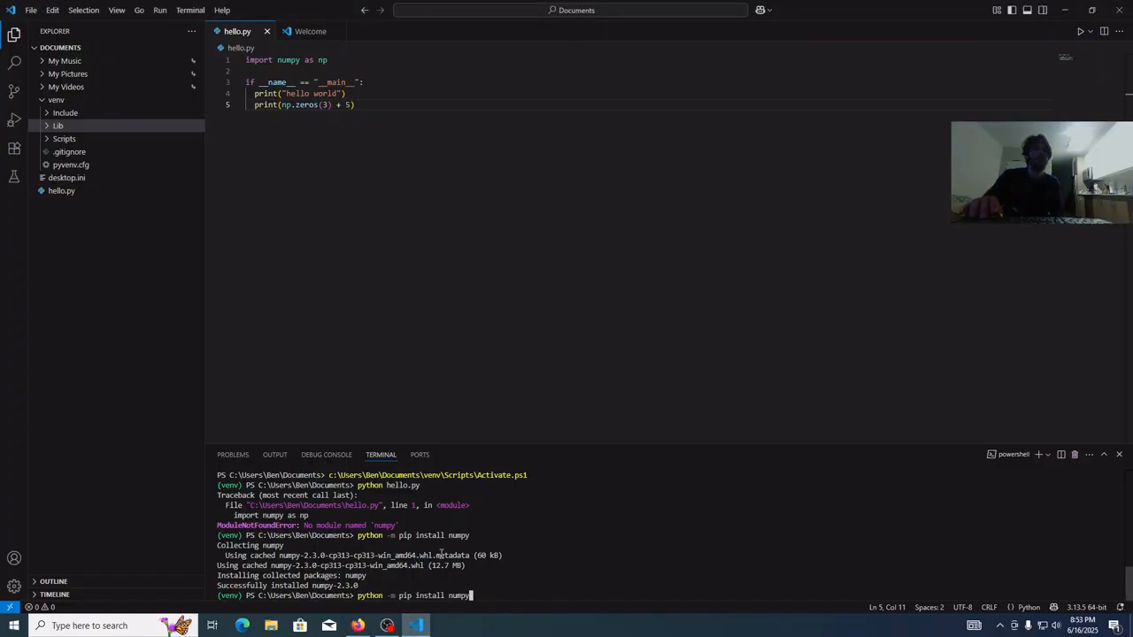
key(BackSpace)
key(BackSpace)
key(BackSpace)
key(BackSpace)
key(BackSpace)
key(BackSpace)
key(BackSpace)
key(BackSpace)
key(BackSpace)
key(BackSpace)
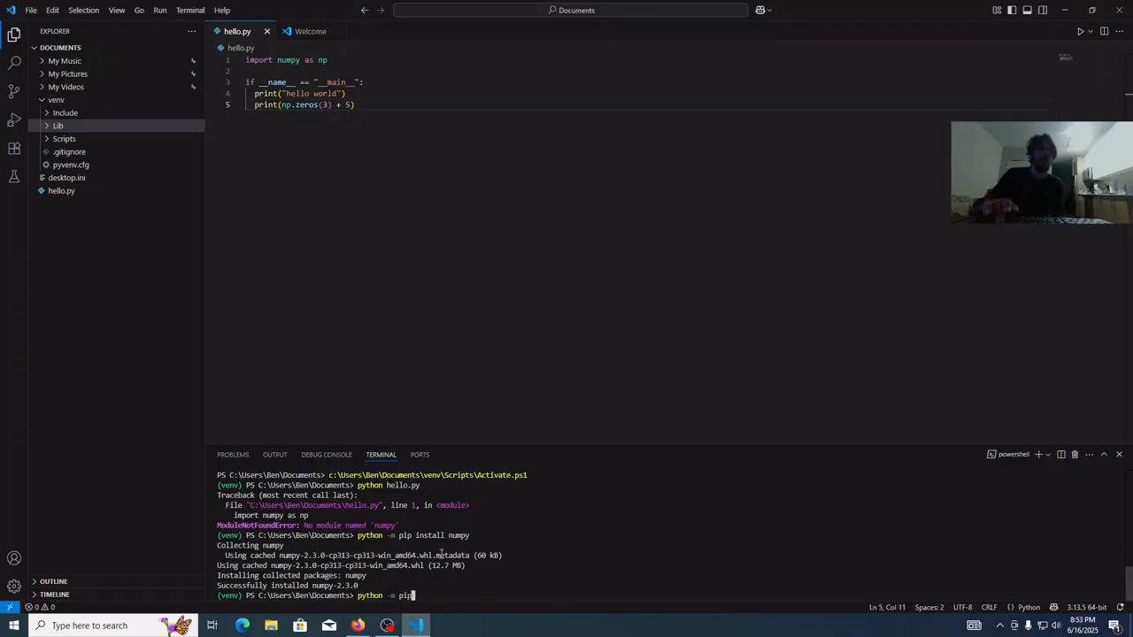
key(BackSpace)
key(BackSpace)
key(BackSpace)
text(pip install pandas)
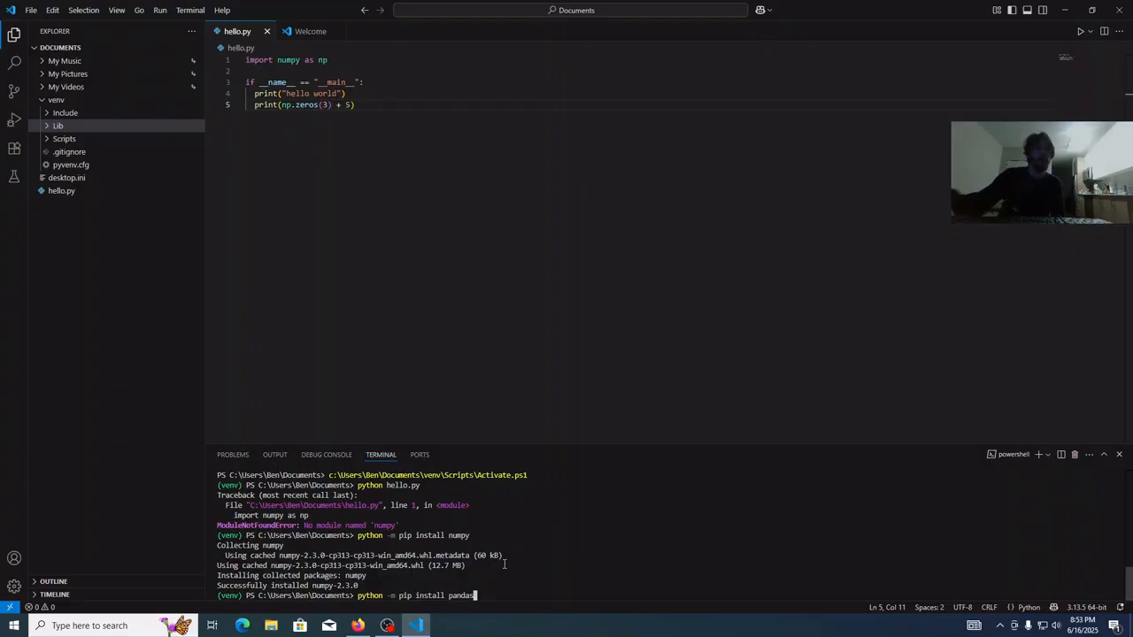
key(Return)
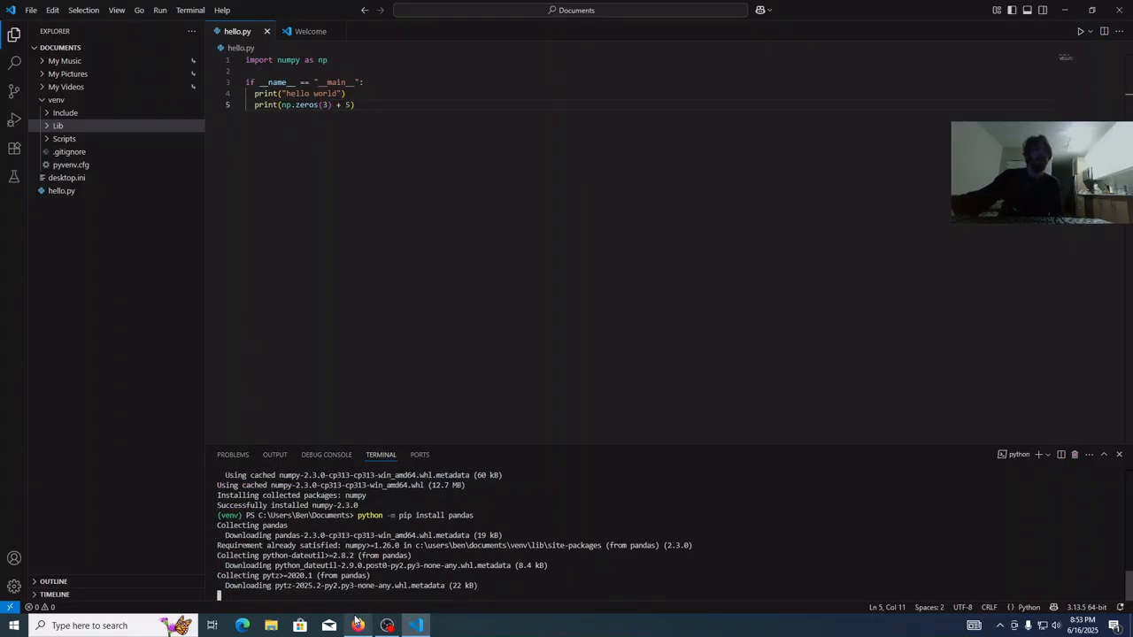
Step: Switch to Firefox, return to the "pandas pip" results, and open the User Guide of the pandas documentation through its Installation page
click(355, 622)
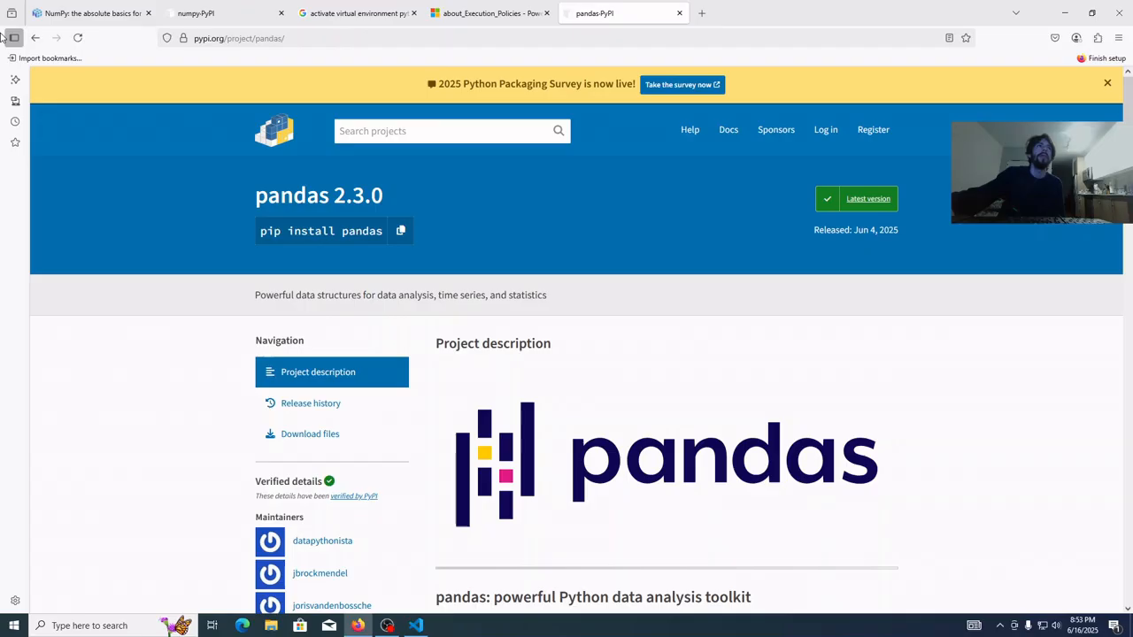
click(36, 39)
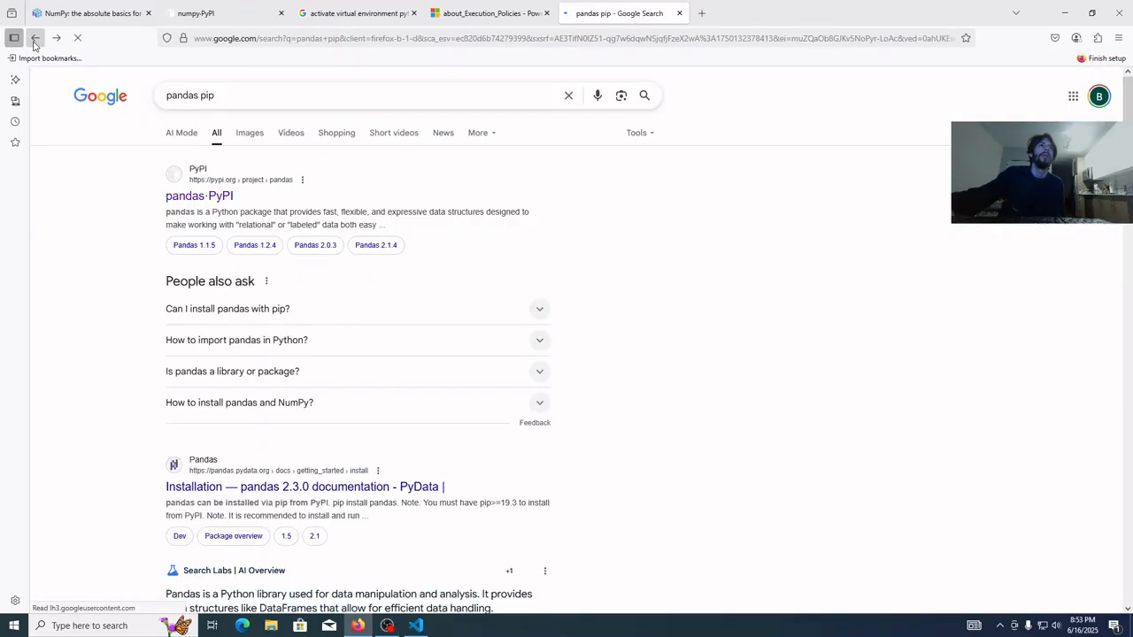
click(374, 485)
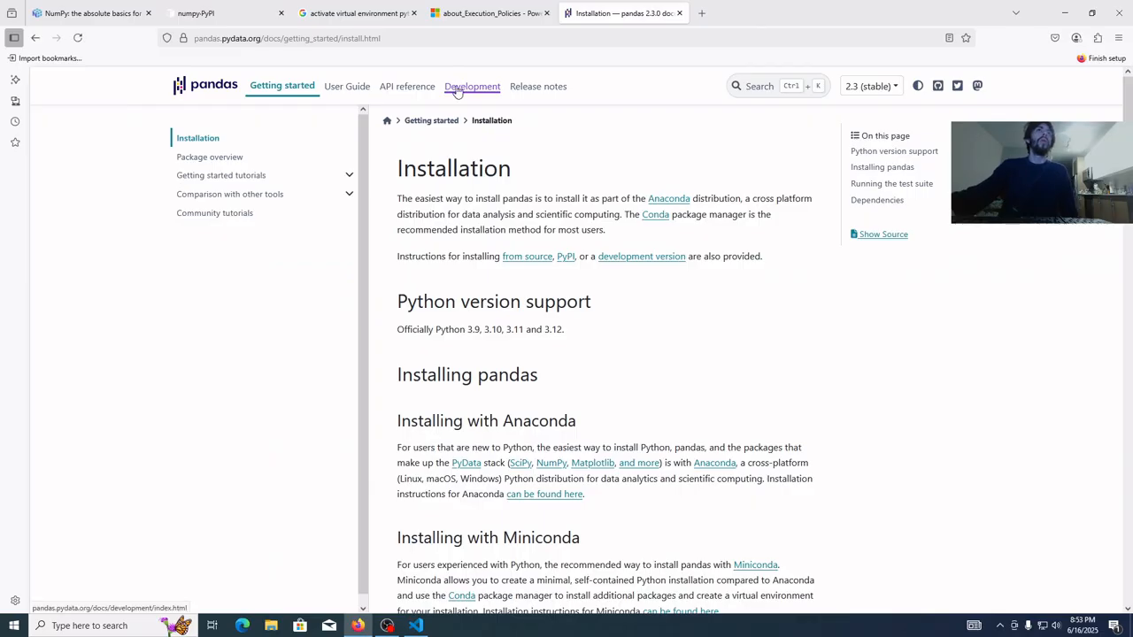
click(347, 85)
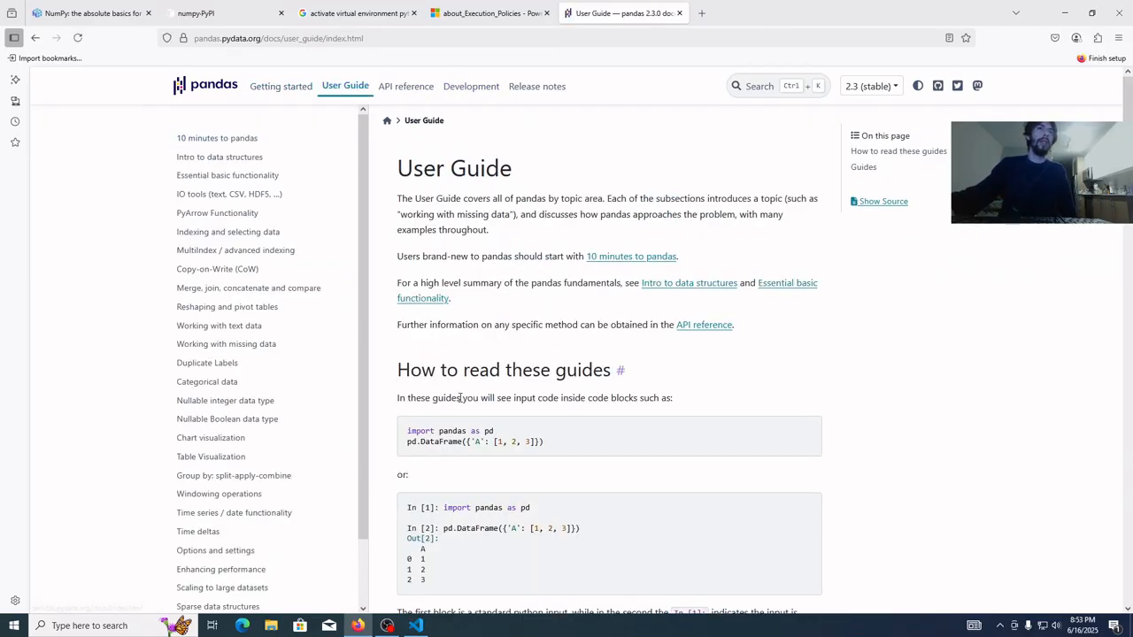
Step: Copy the two-line example under "How to read these guides" that imports pandas as pd and creates a DataFrame
scroll(472, 443, down, 3)
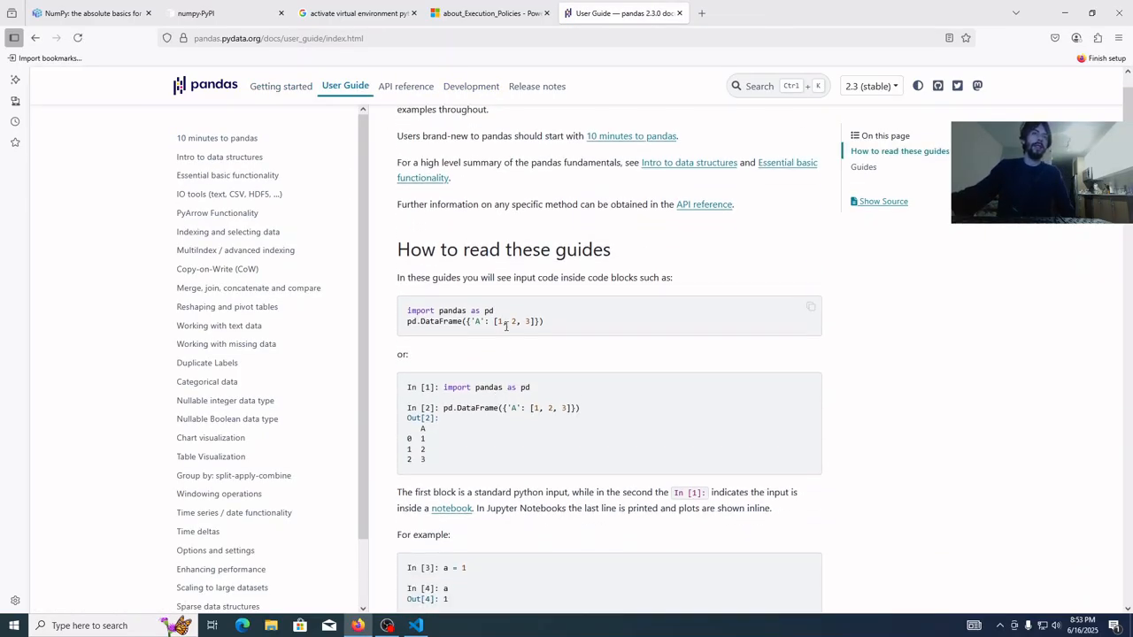
scroll(519, 347, down, 3)
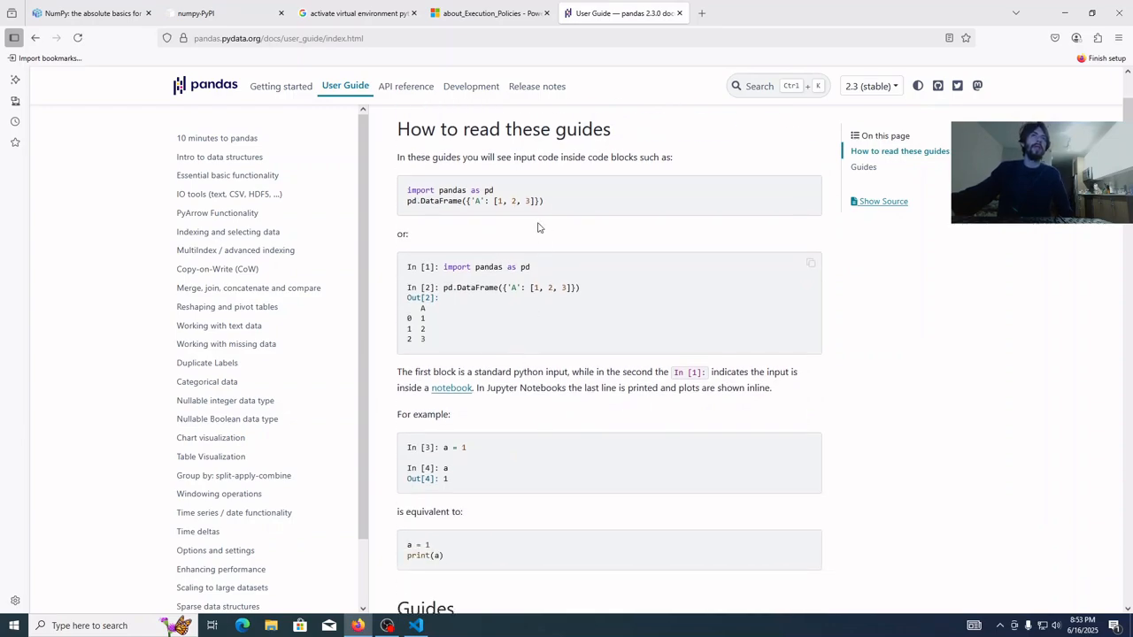
drag(555, 203, 398, 203)
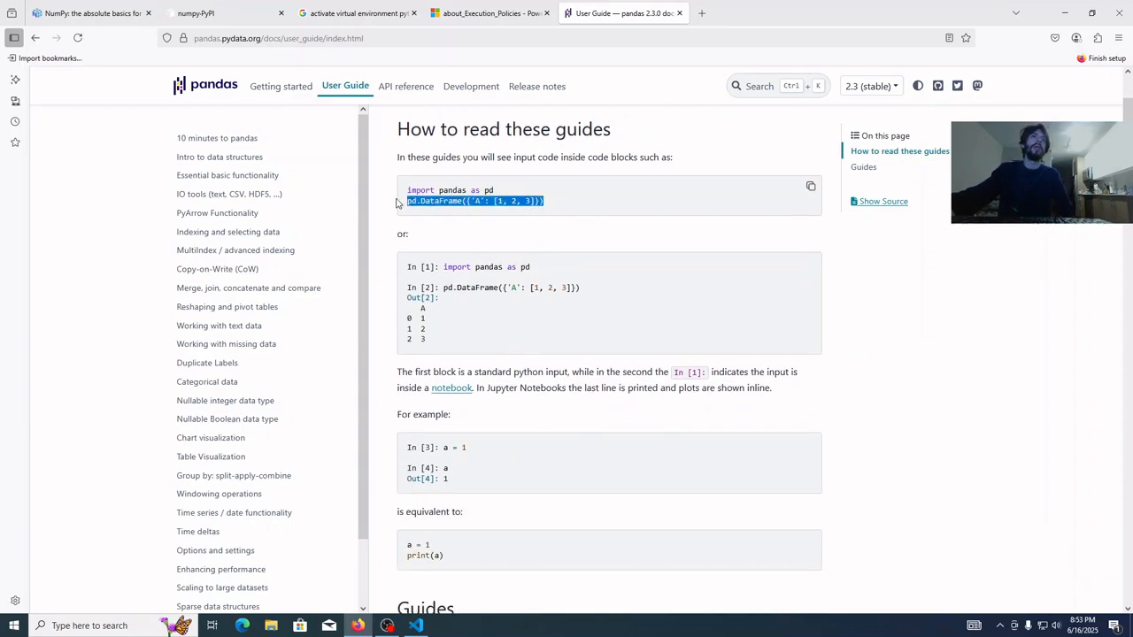
drag(567, 203, 390, 199)
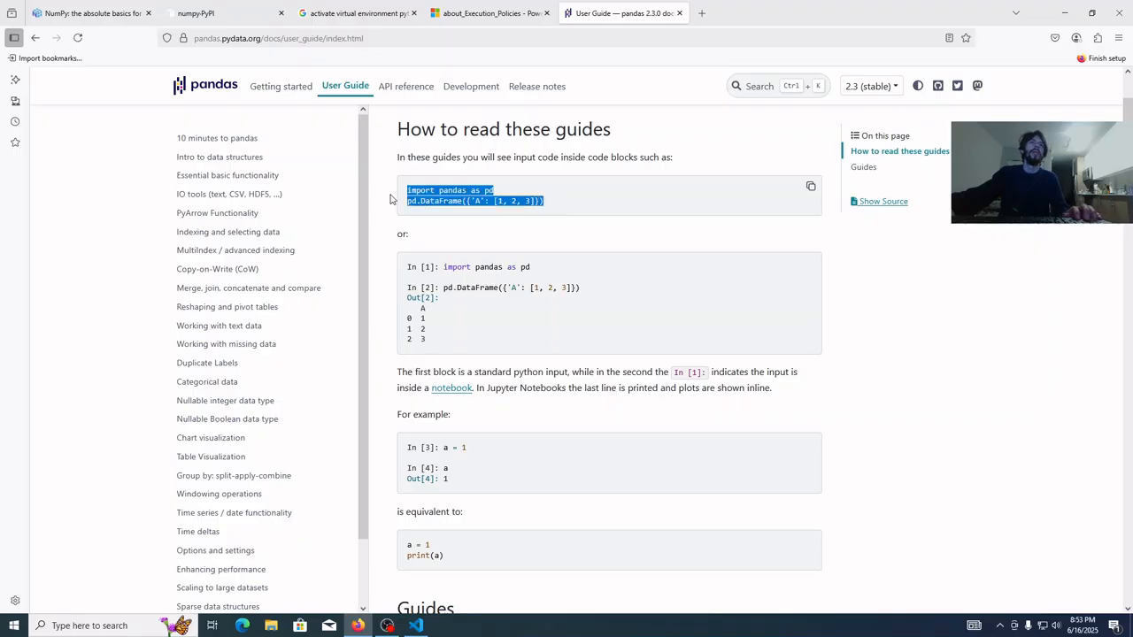
Step: Switch back to VS Code and paste the copied pandas example below the numpy import in hello.py, leaving a blank line between
click(1057, 18)
click(373, 60)
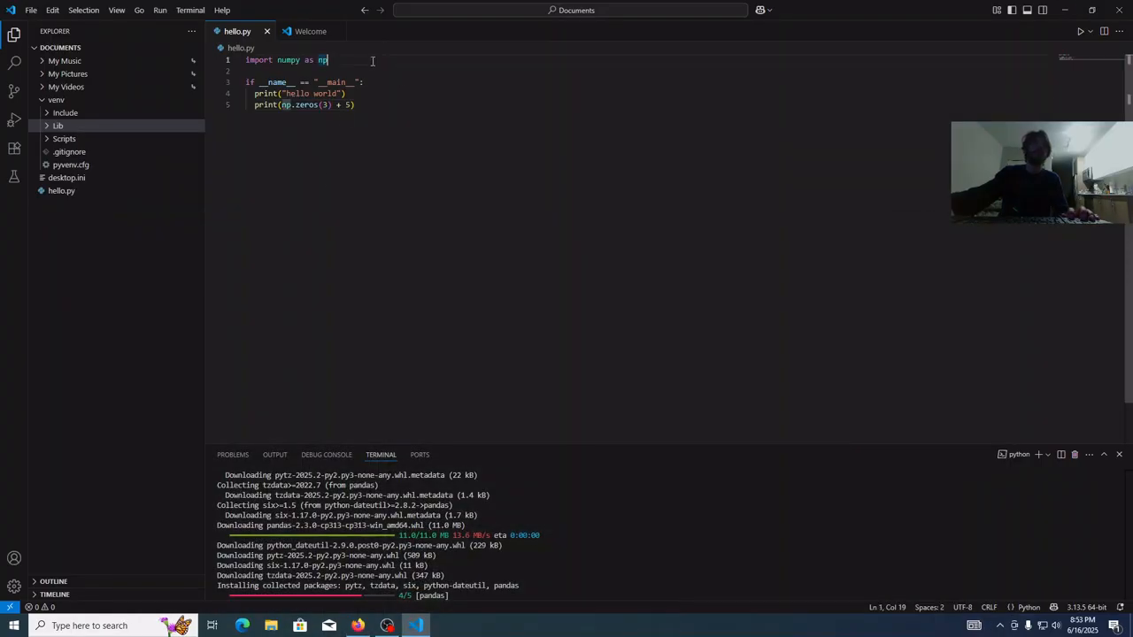
key(Return)
key(Return)
key(ctrl+v)
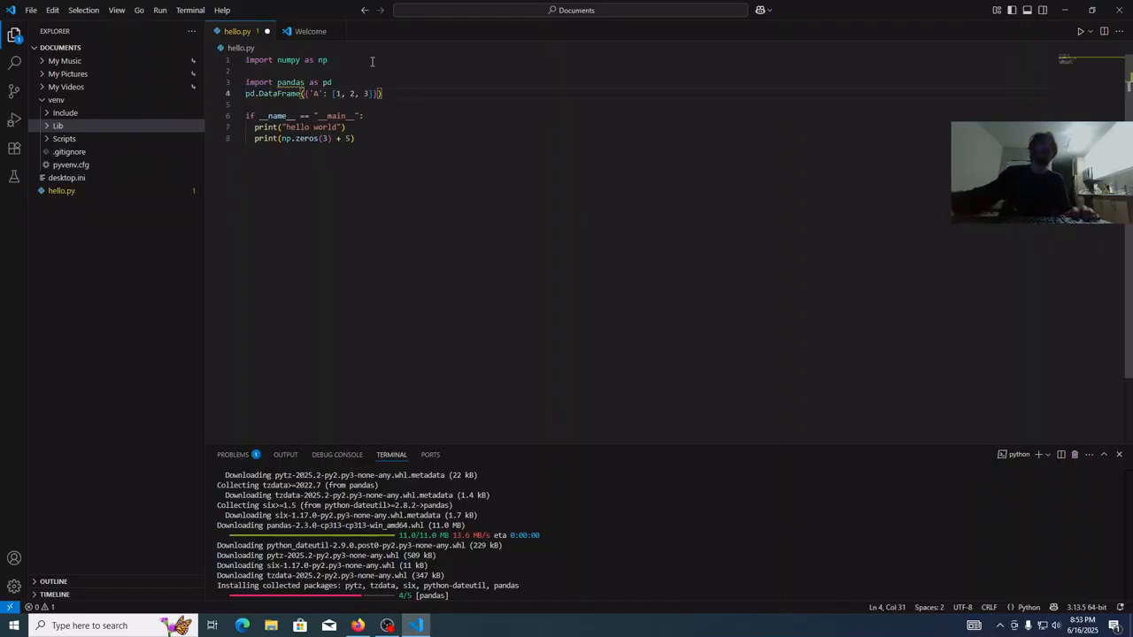
Step: Move the pd.DataFrame({'A': [1, 2, 3]}) line into the main block, one blank line below the np.zeros print statement
drag(386, 101, 237, 96)
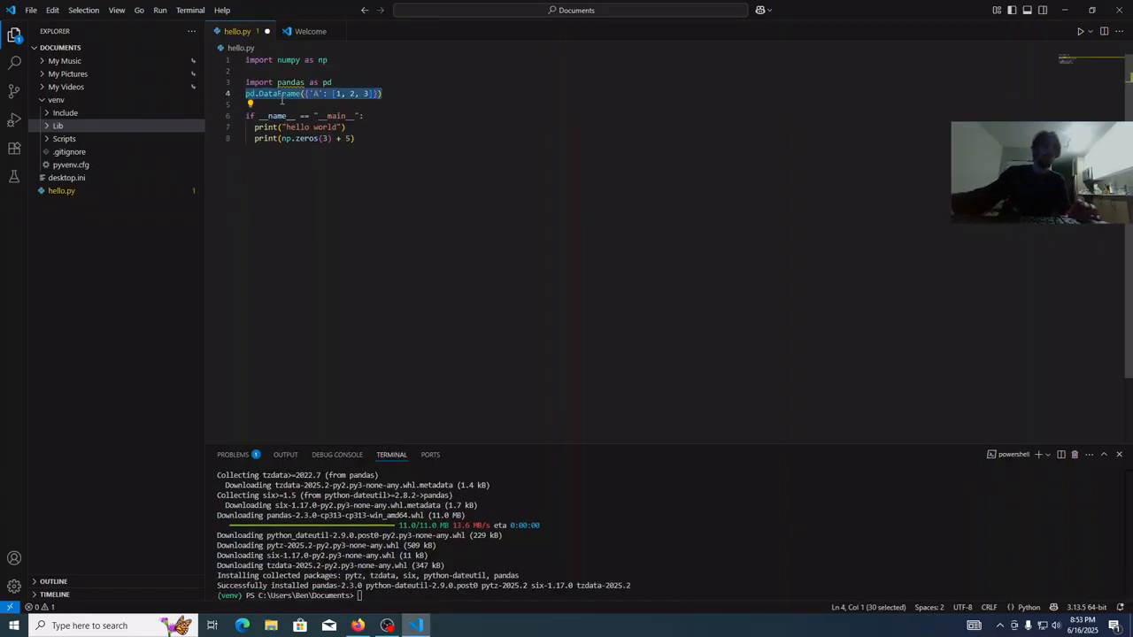
key(BackSpace)
key(Up)
key(Down)
key(Down)
key(Down)
key(Down)
key(Down)
key(Down)
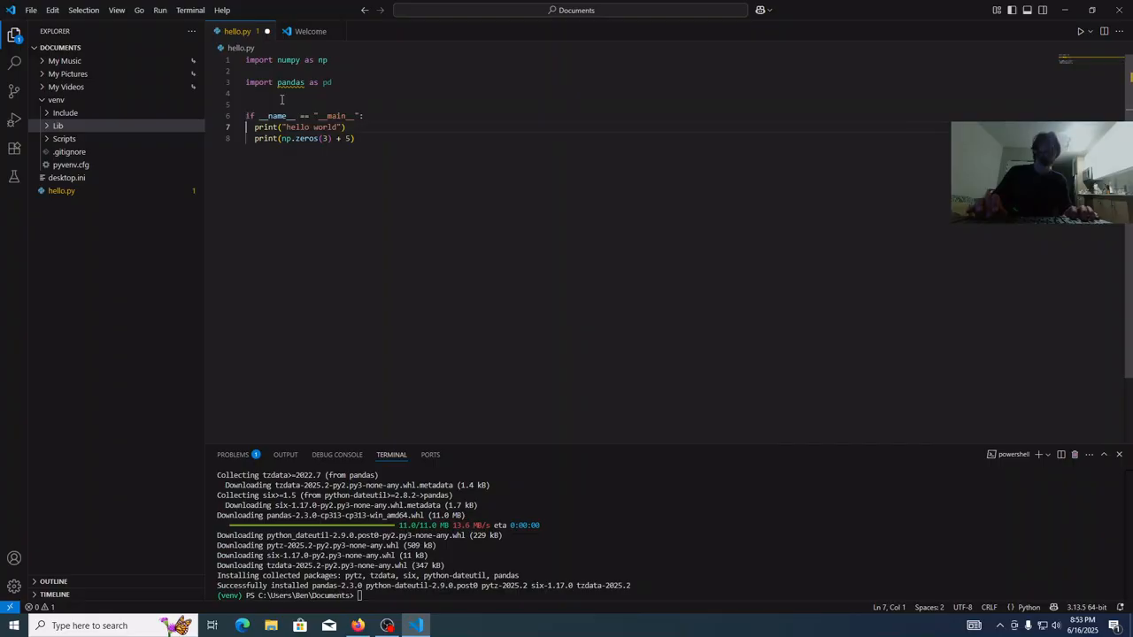
key(Return)
key(Return)
key(ctrl+v)
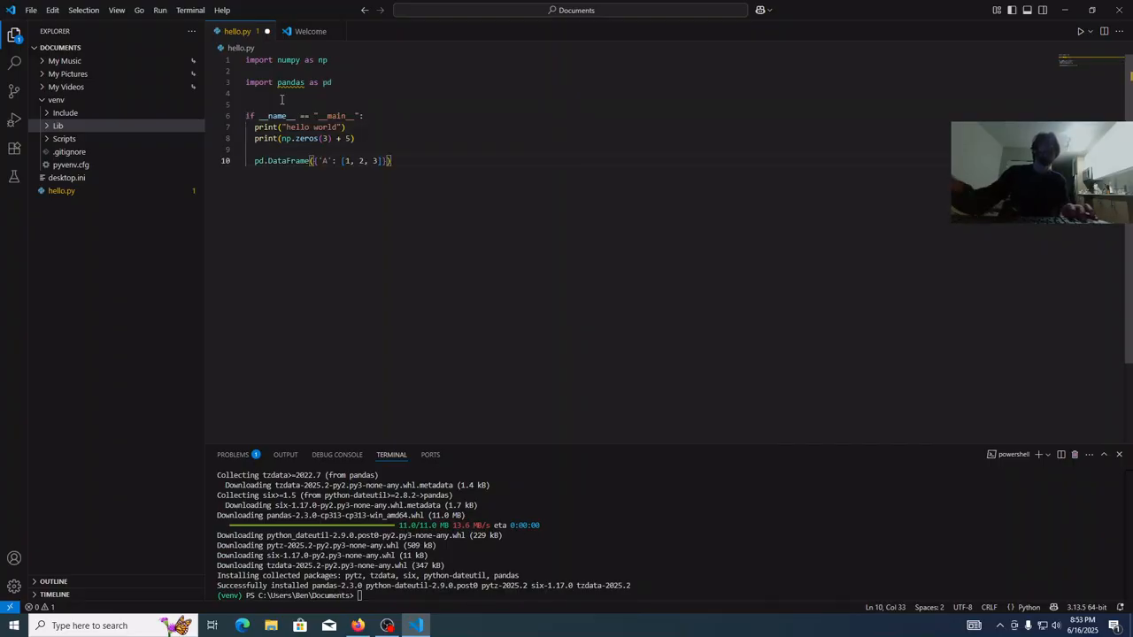
Step: Assign the pd.DataFrame expression to a variable named df, add an empty line after it, and save hello.py
key(ctrl+s)
key(Return)
key(Up)
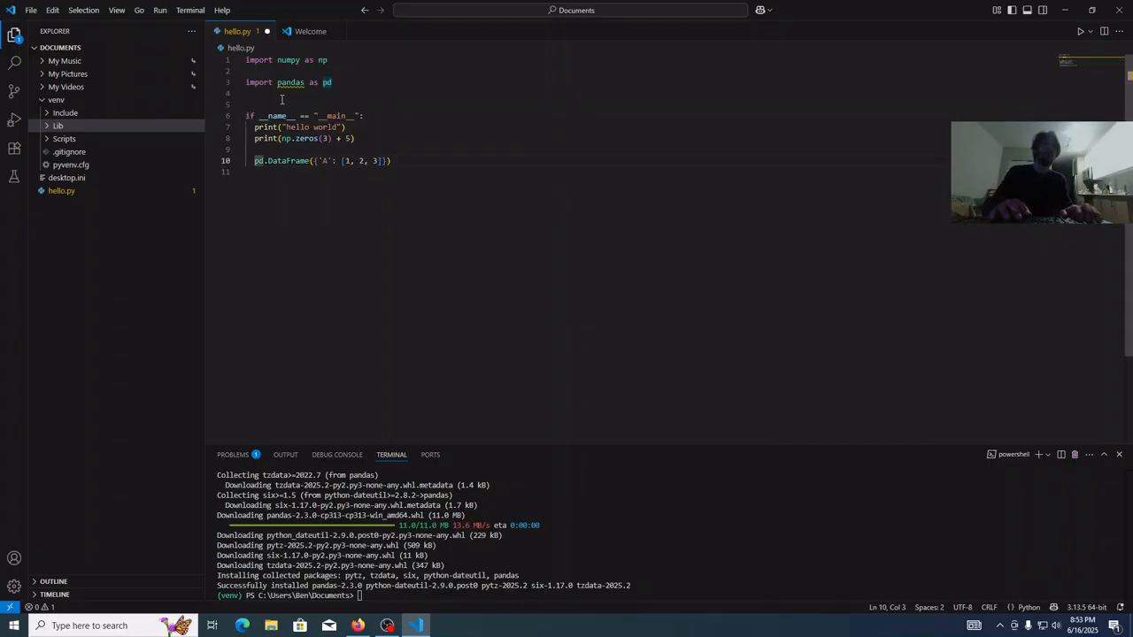
text(df =)
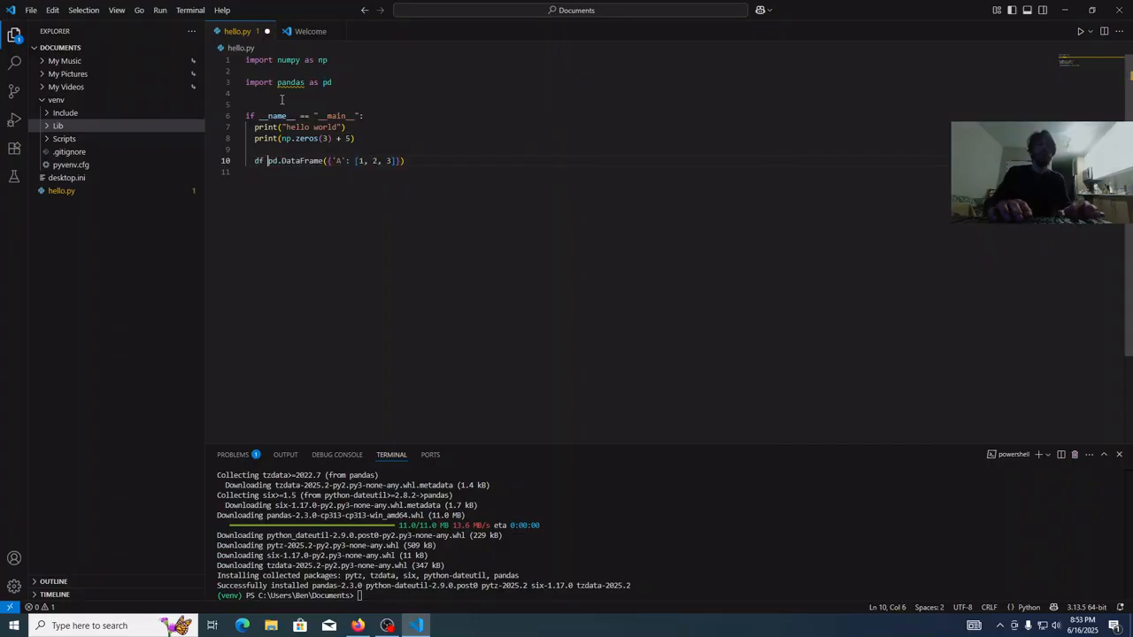
key(ctrl+s)
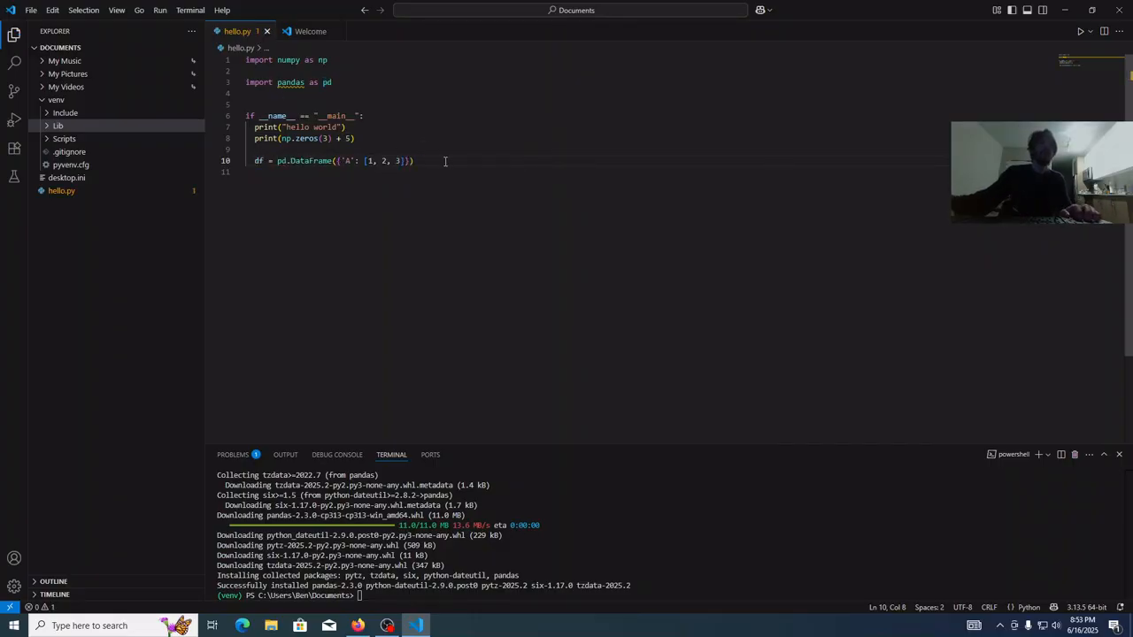
Step: Add print(df) directly below the DataFrame assignment and save hello.py
click(445, 161)
key(Return)
text(print()
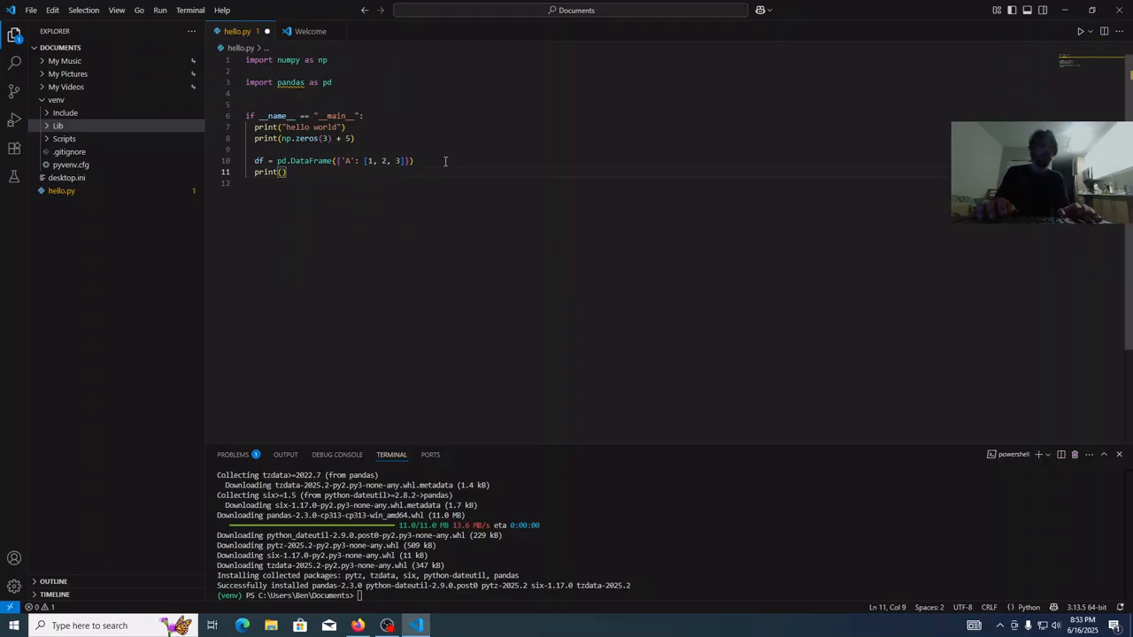
text(df)
key(ctrl+s)
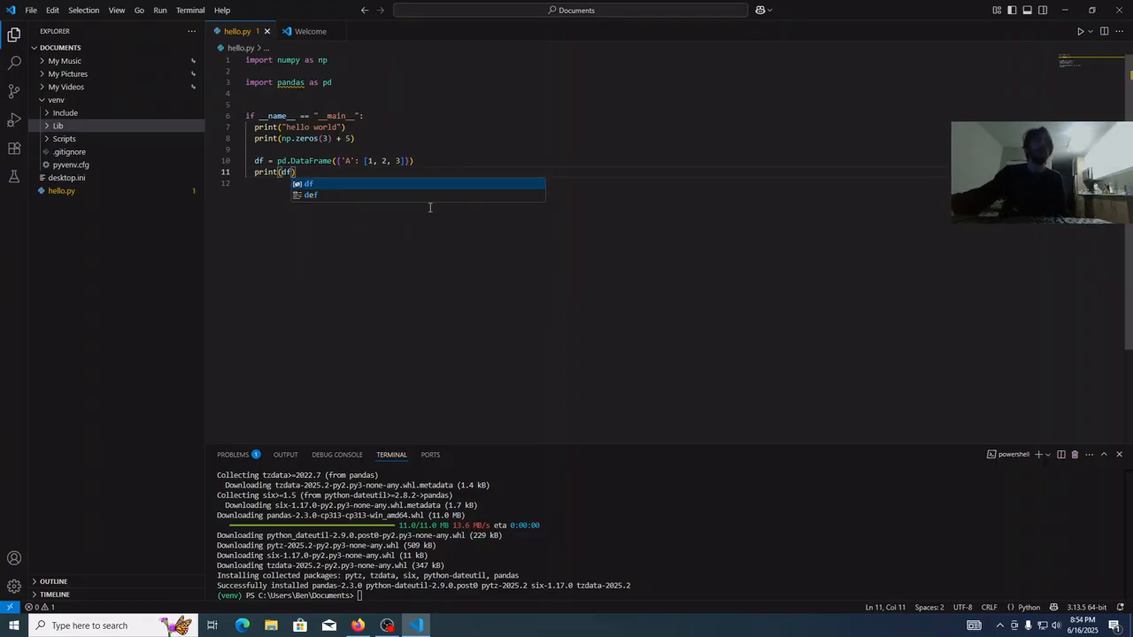
Step: Run python hello.py again in the terminal
click(555, 510)
key(Up)
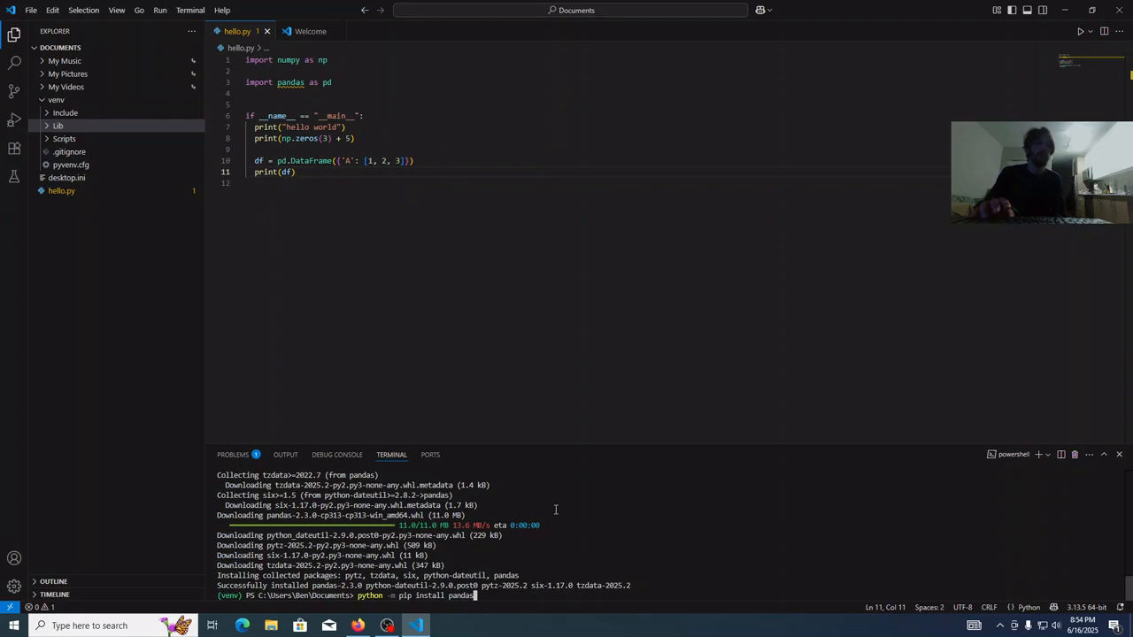
key(Up)
key(Return)
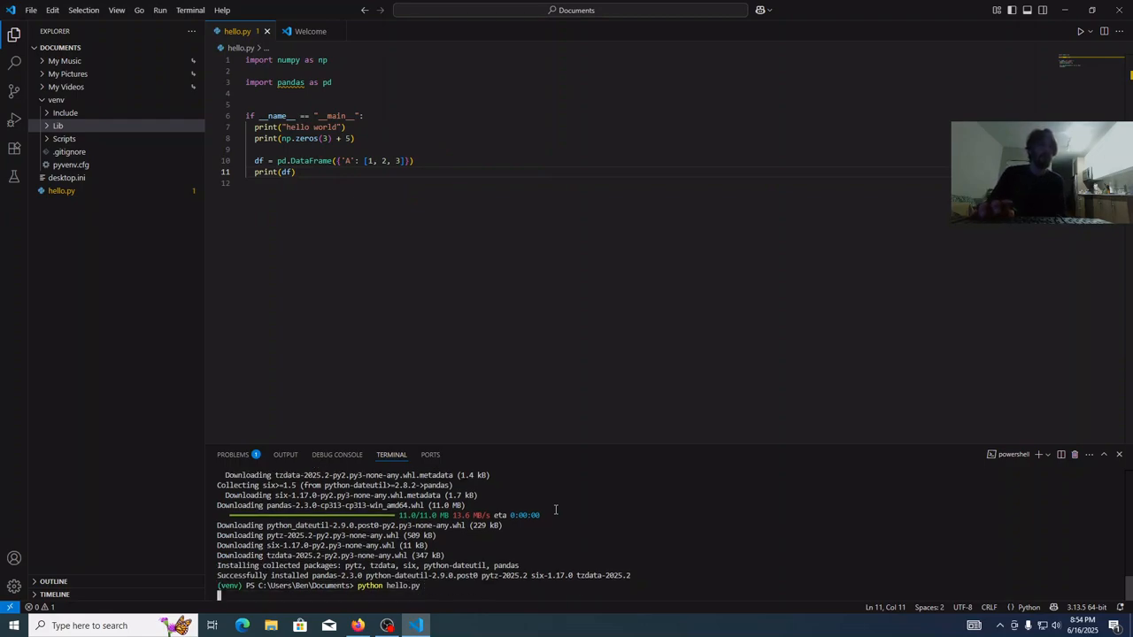